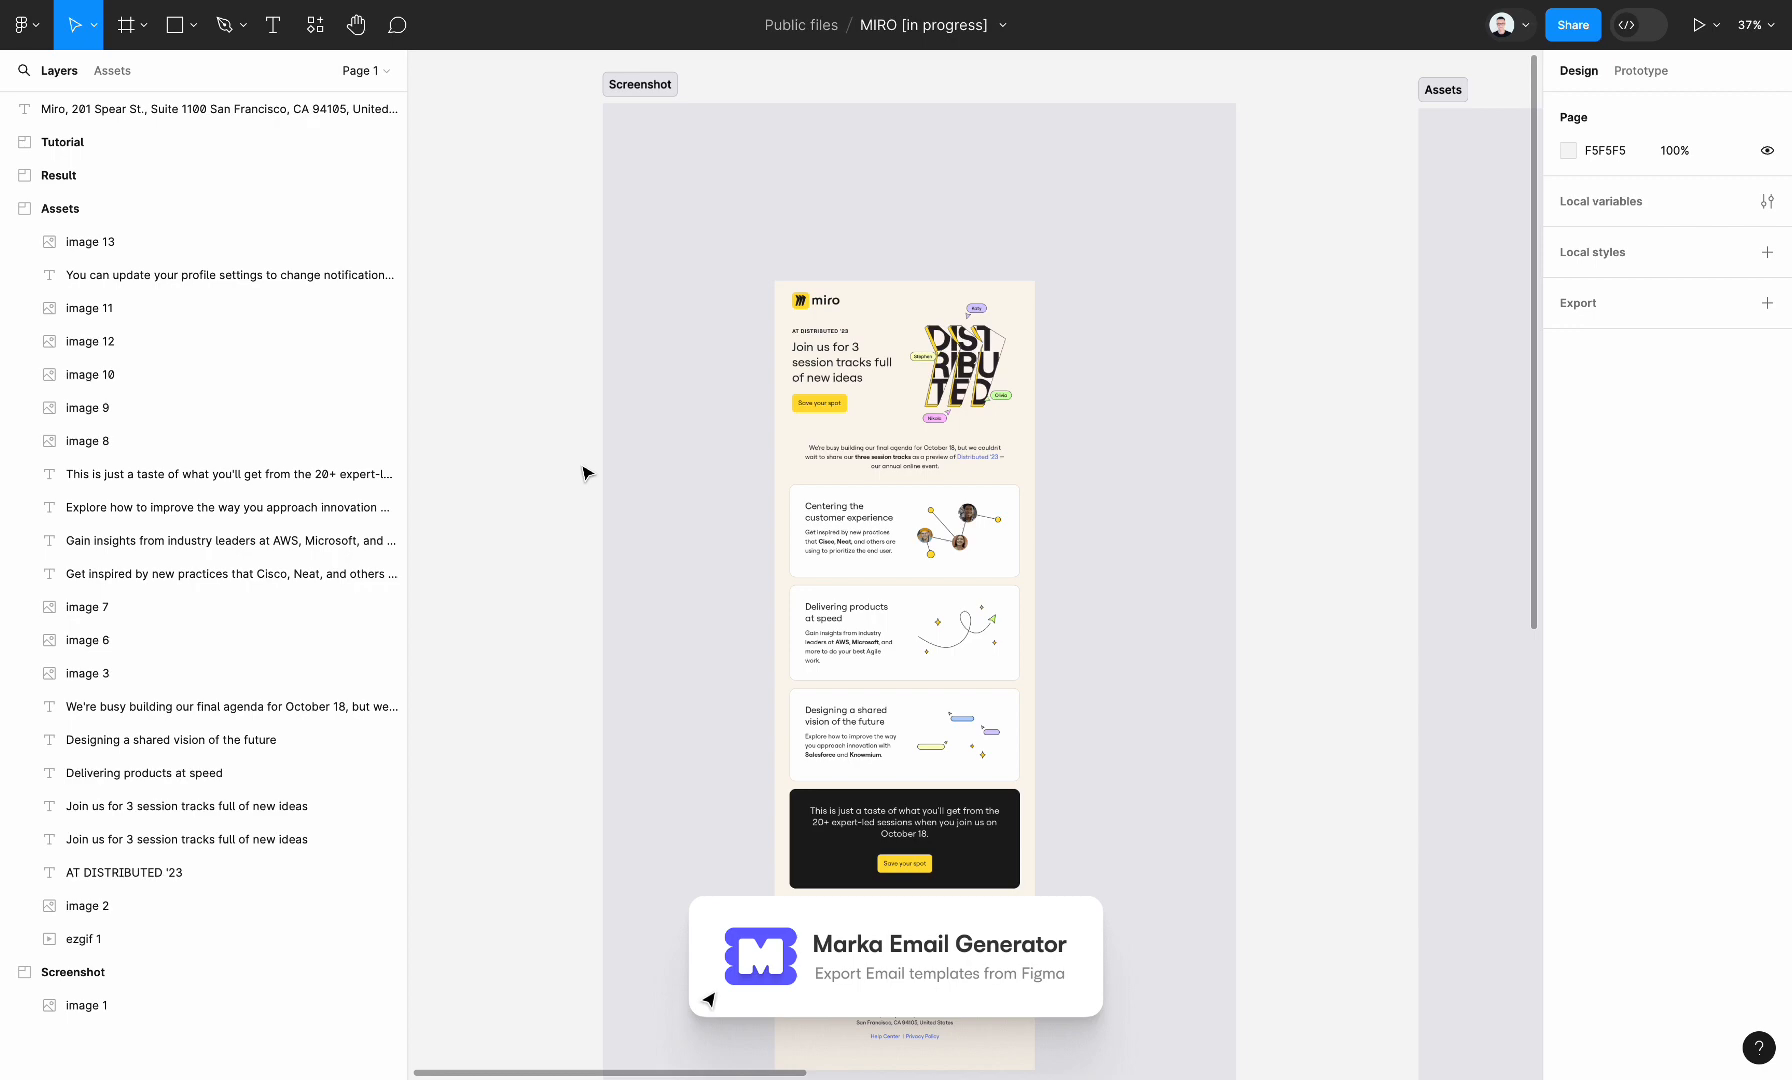
# Examine the reference email in the Screenshot frame and the separate images and texts in the Assets frame
pyautogui.hscroll(6, 675, 533)
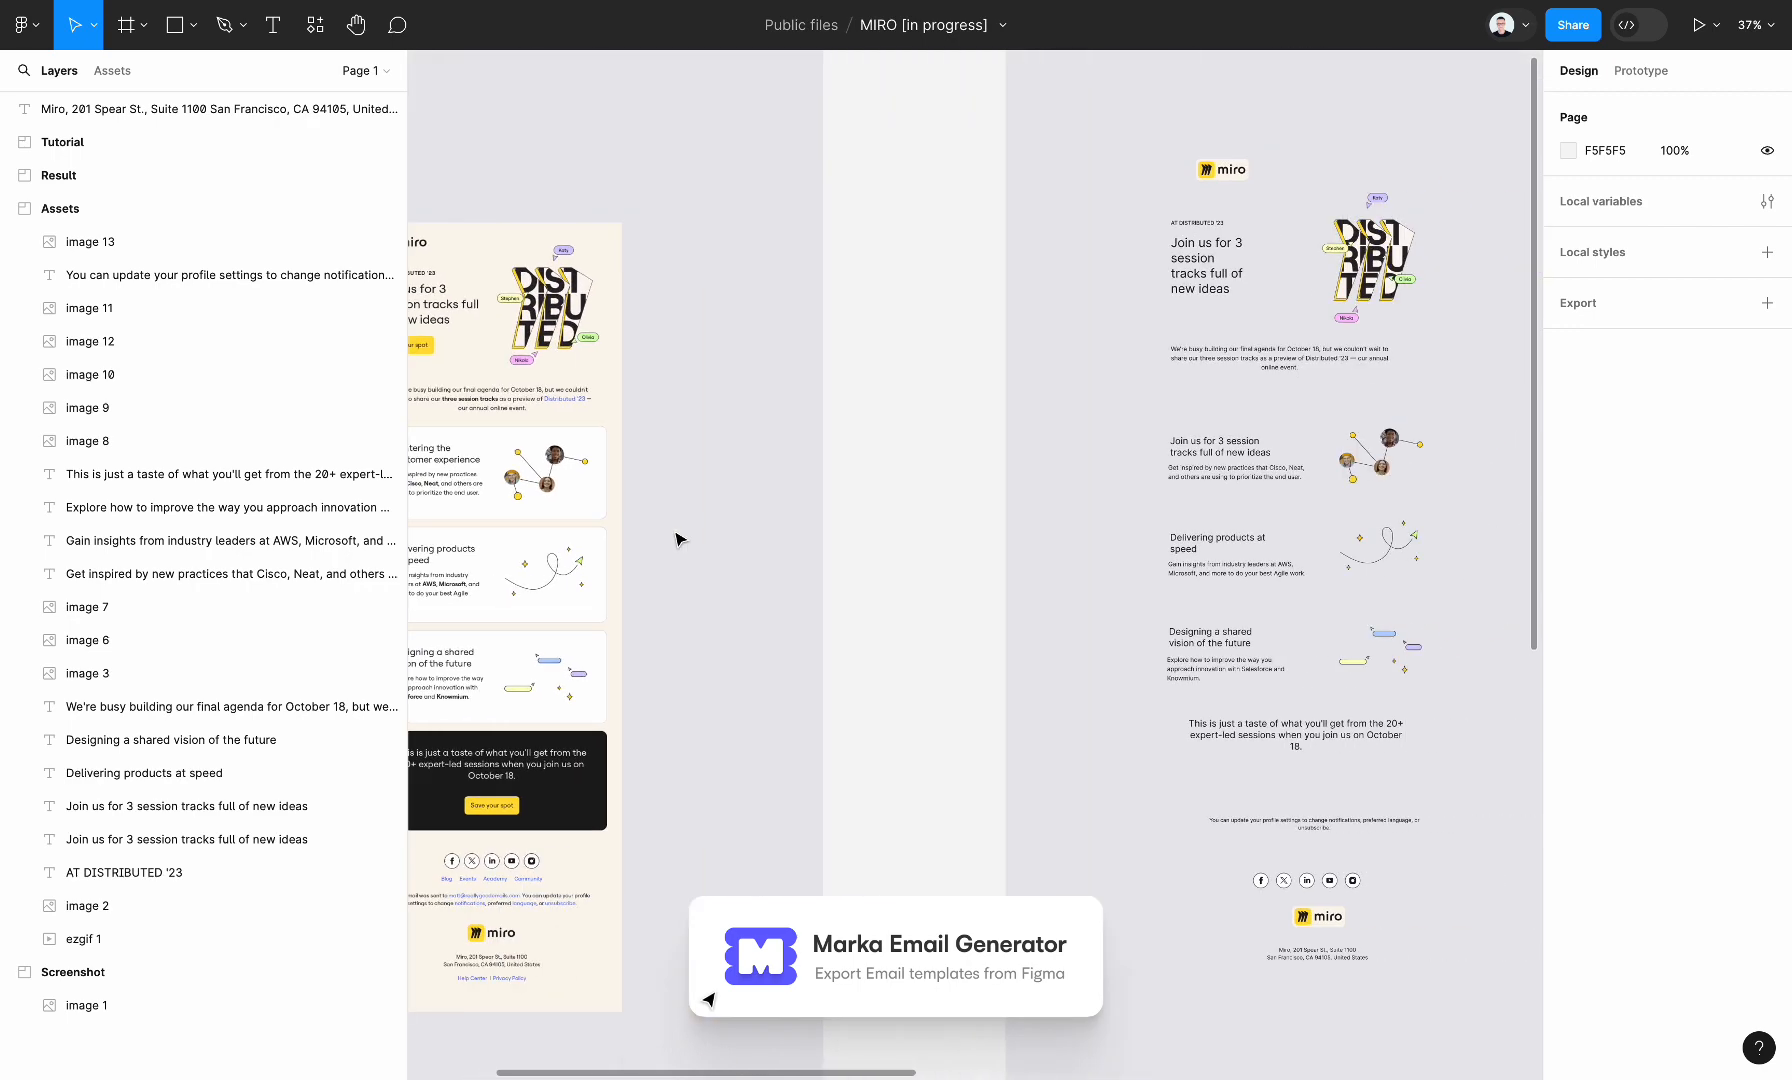
pyautogui.hscroll(-4, 674, 532)
pyautogui.scroll(-1, 672, 528)
pyautogui.click(675, 533)
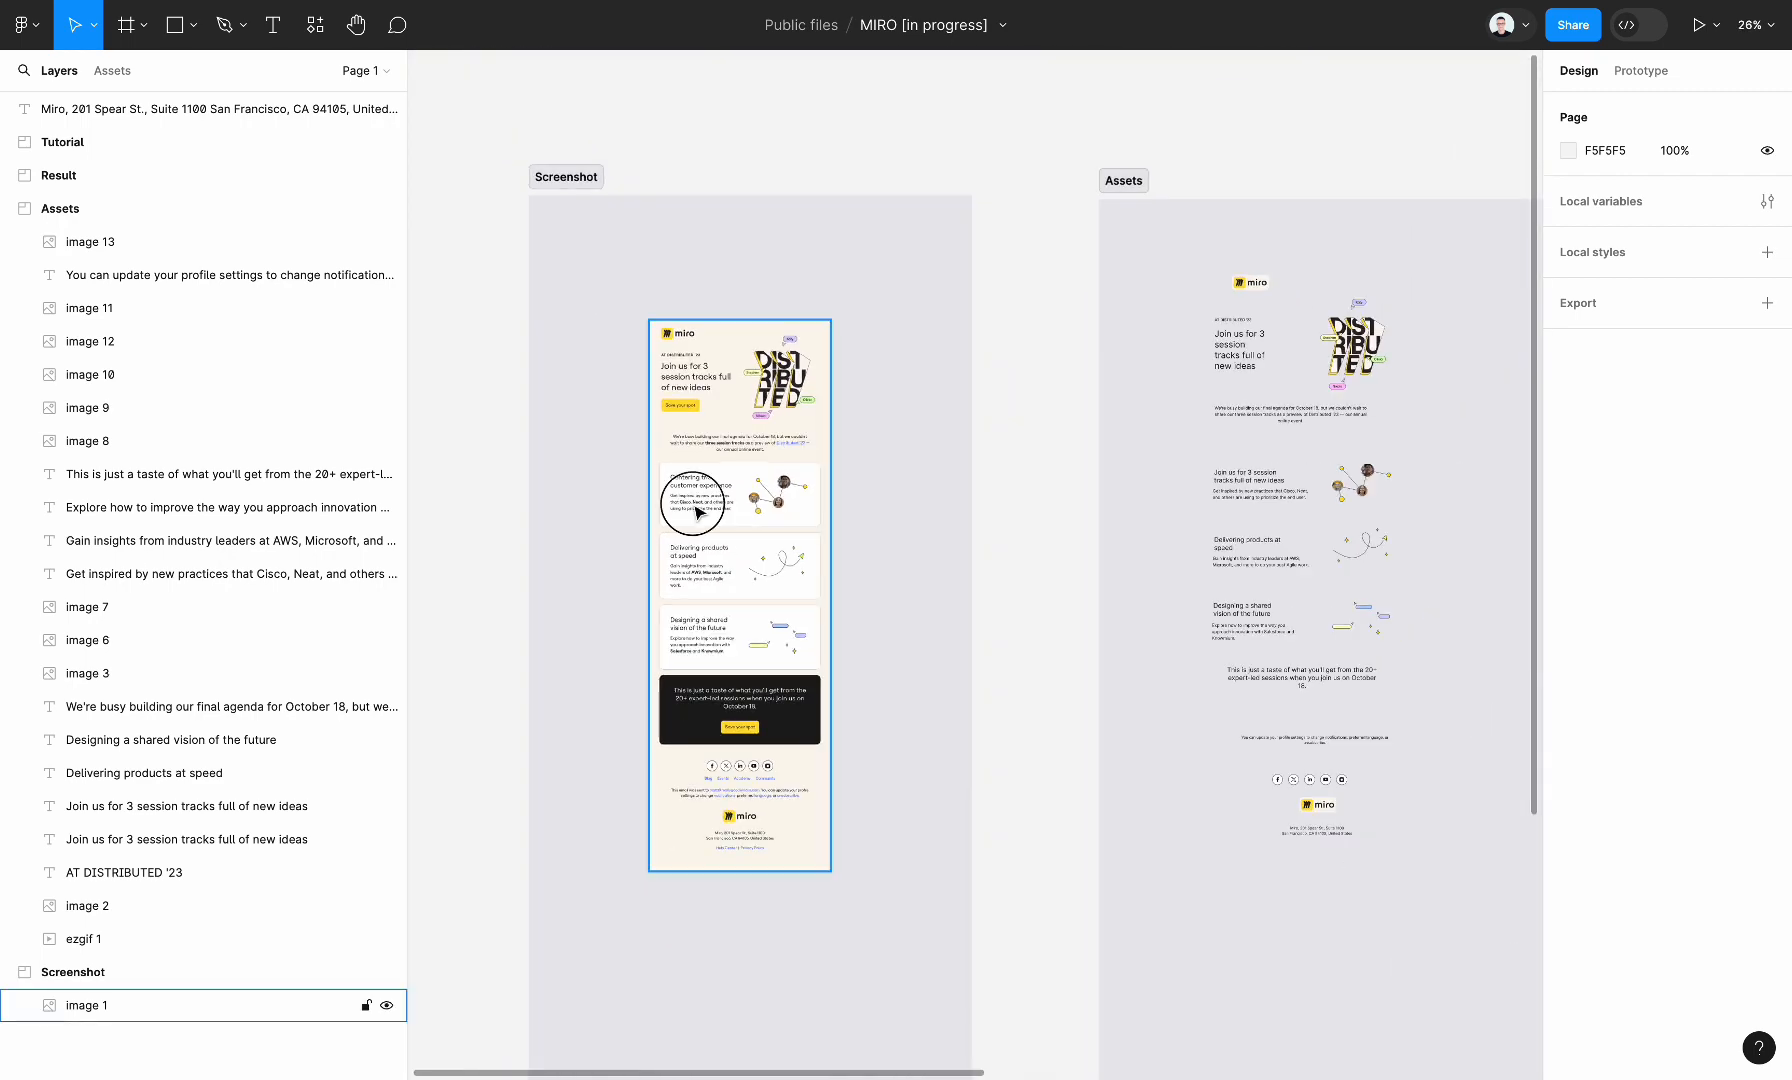
pyautogui.scroll(-1, 675, 533)
pyautogui.hscroll(5, 675, 533)
pyautogui.moveTo(752, 900); pyautogui.dragTo(1088, 250)
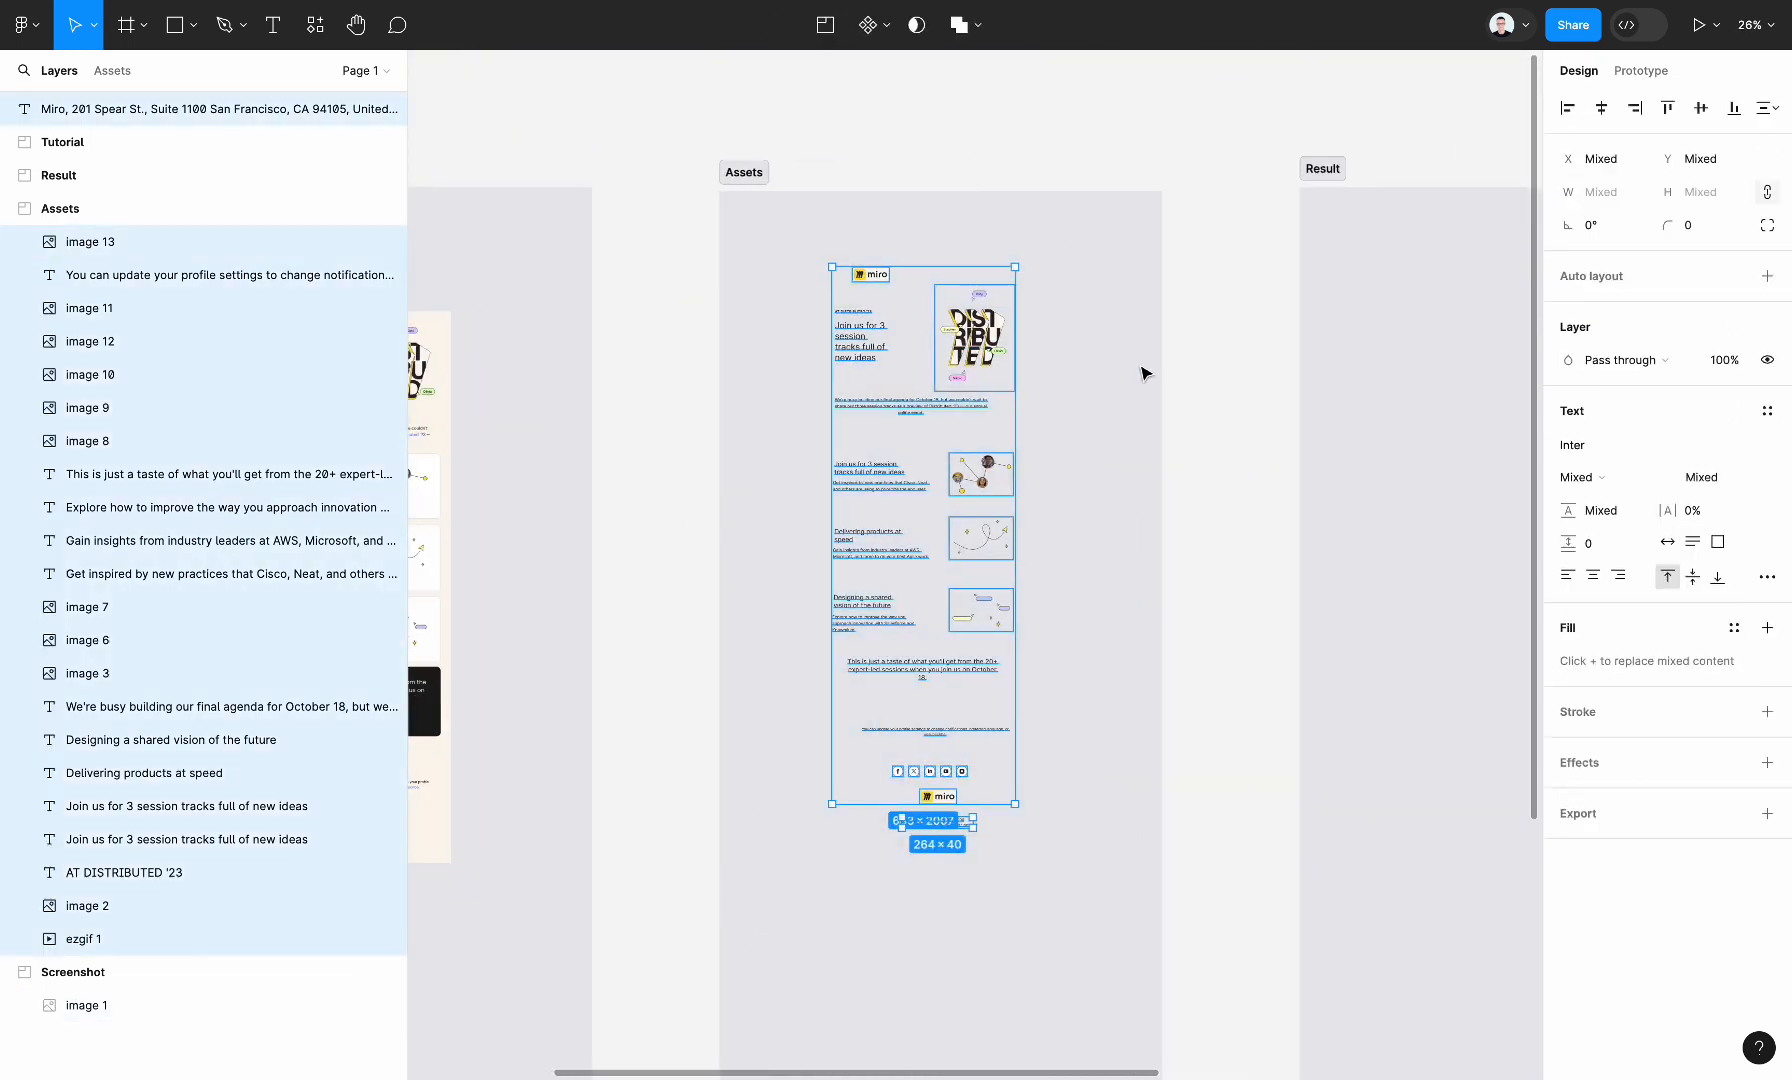
pyautogui.hscroll(-6, 788, 472)
pyautogui.click(788, 472)
pyautogui.hscroll(-2, 786, 474)
pyautogui.click(610, 518)
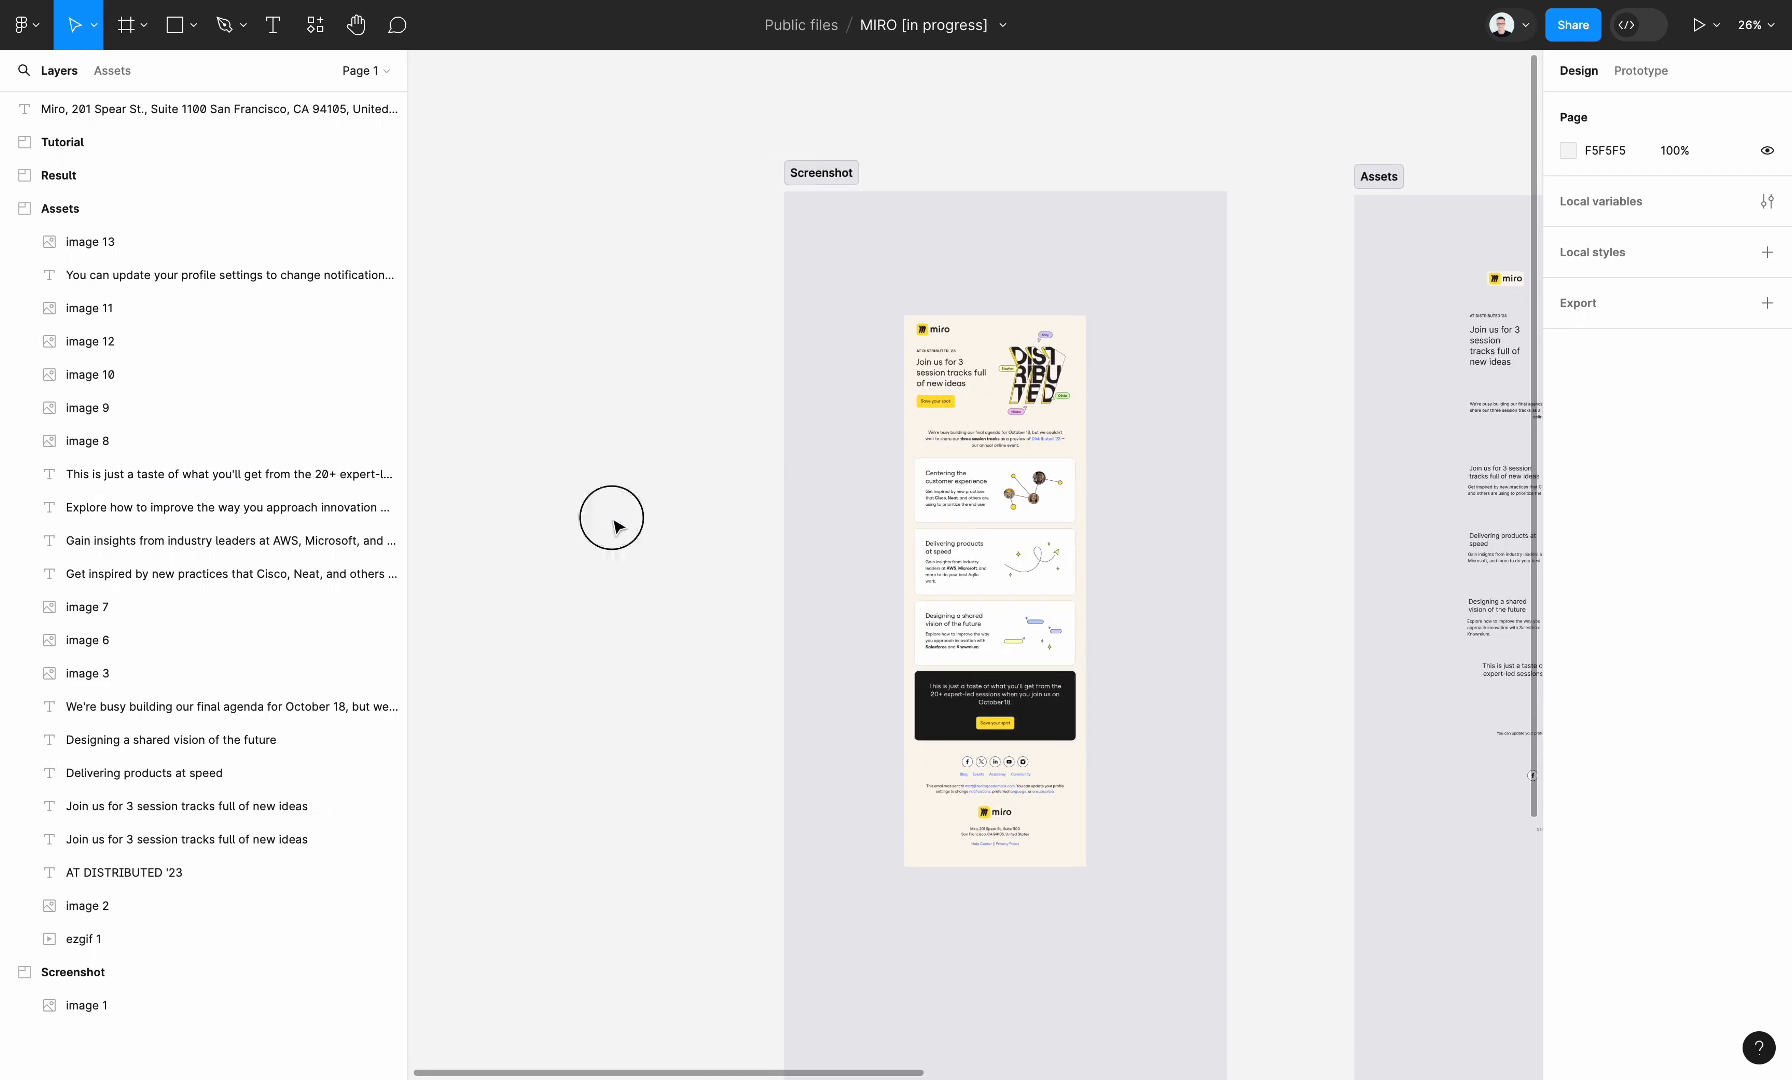
# Run the Marka Email Generator plugin and create a new project
pyautogui.hotkey('ctrl', '/')
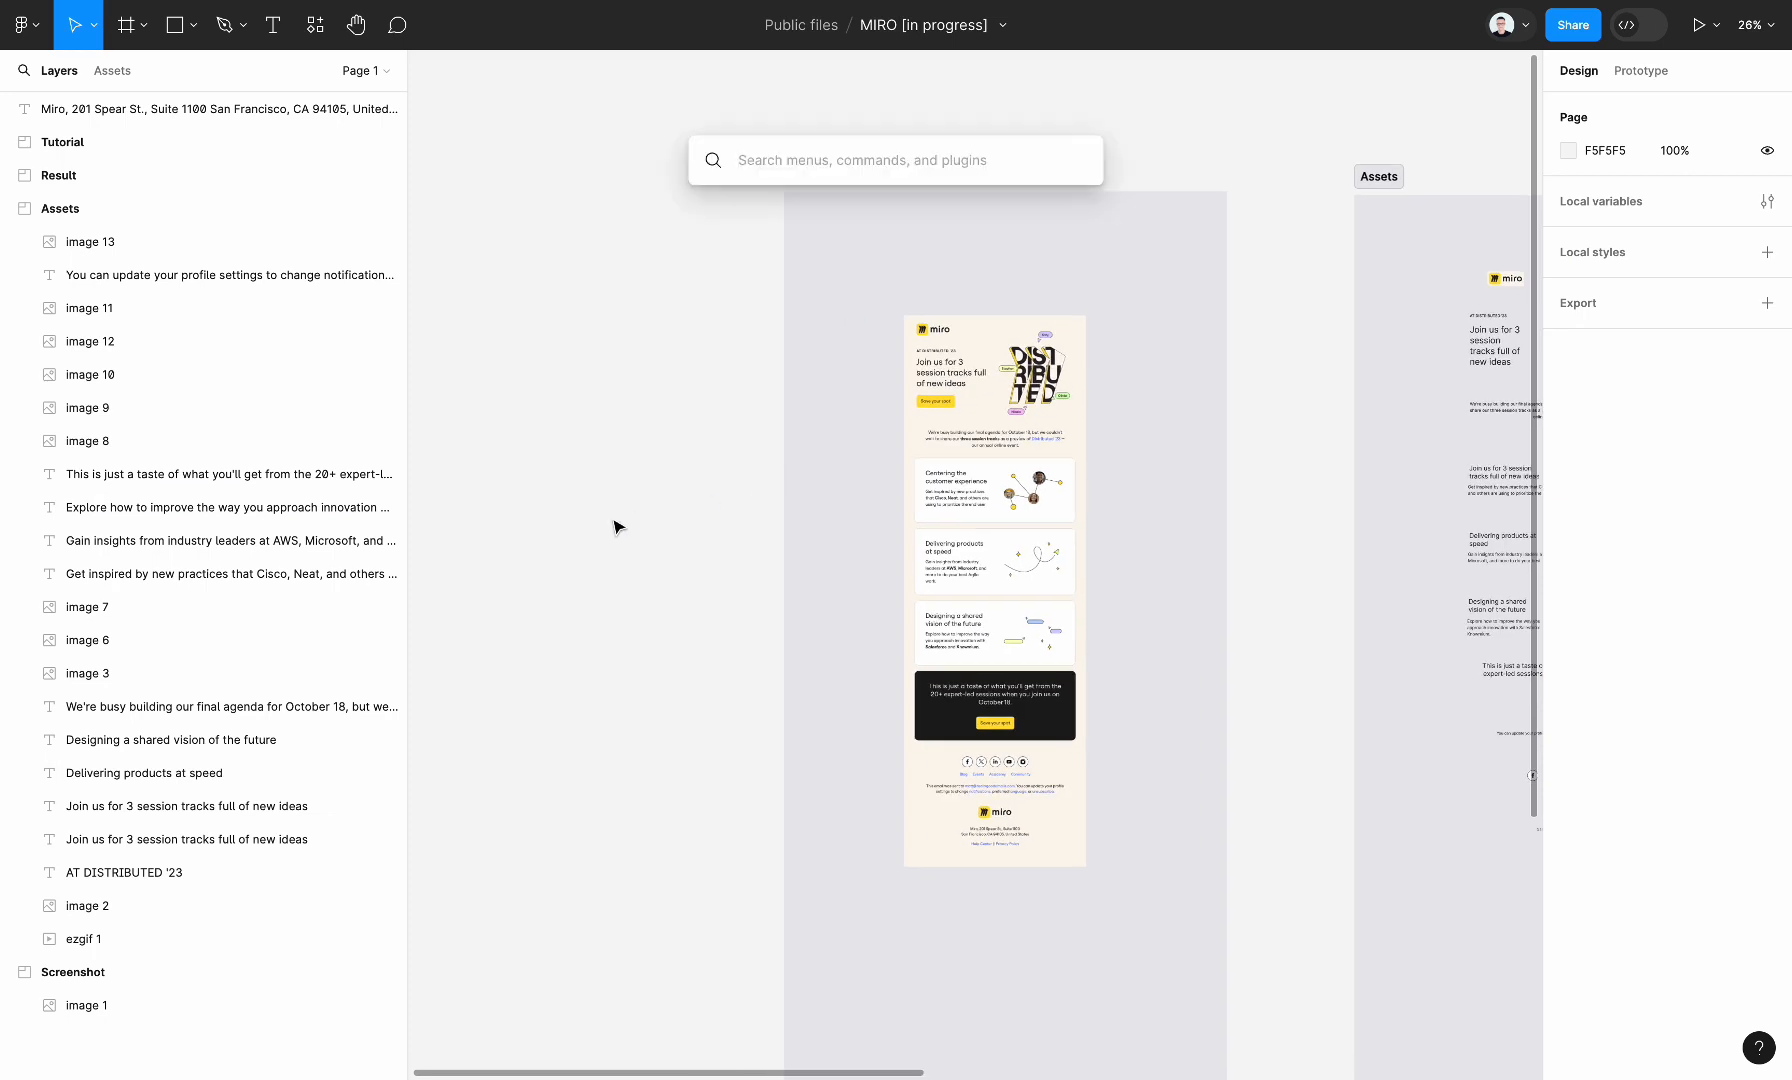
pyautogui.write('mark')
pyautogui.press('Return')
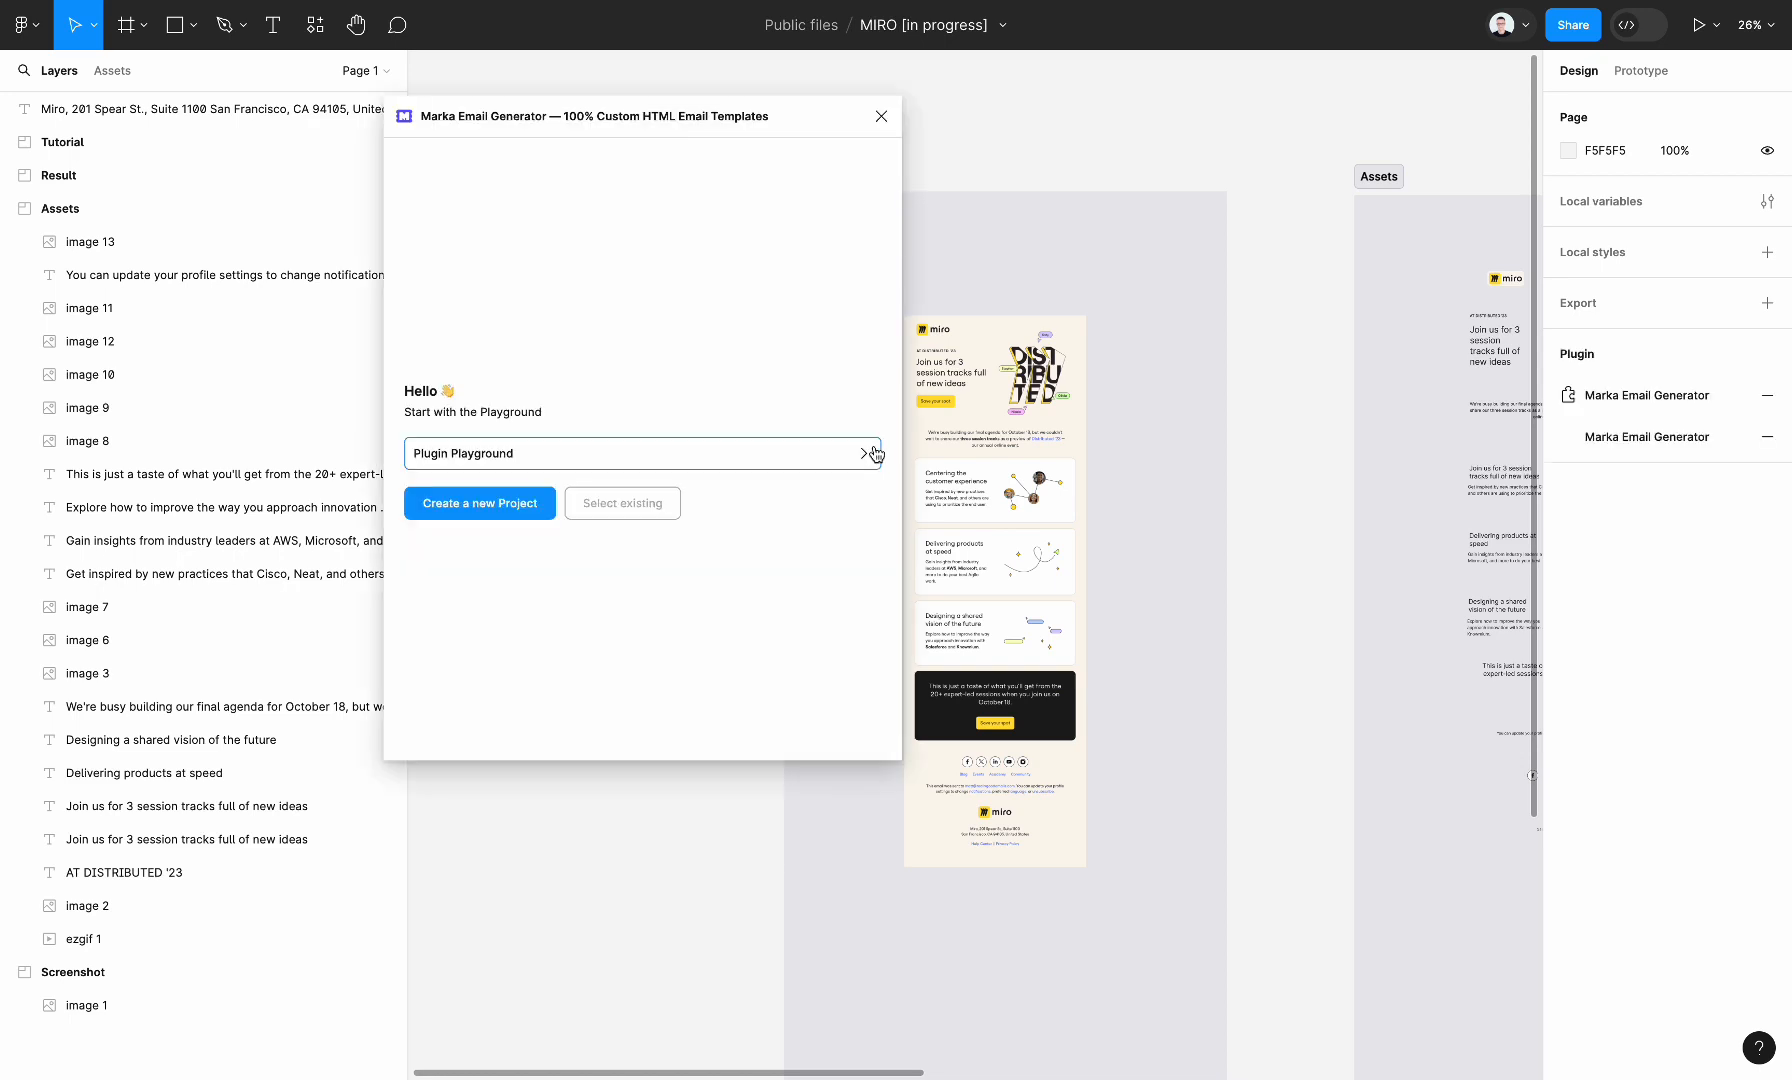
pyautogui.hscroll(-4, 1147, 338)
pyautogui.scroll(-1, 1147, 338)
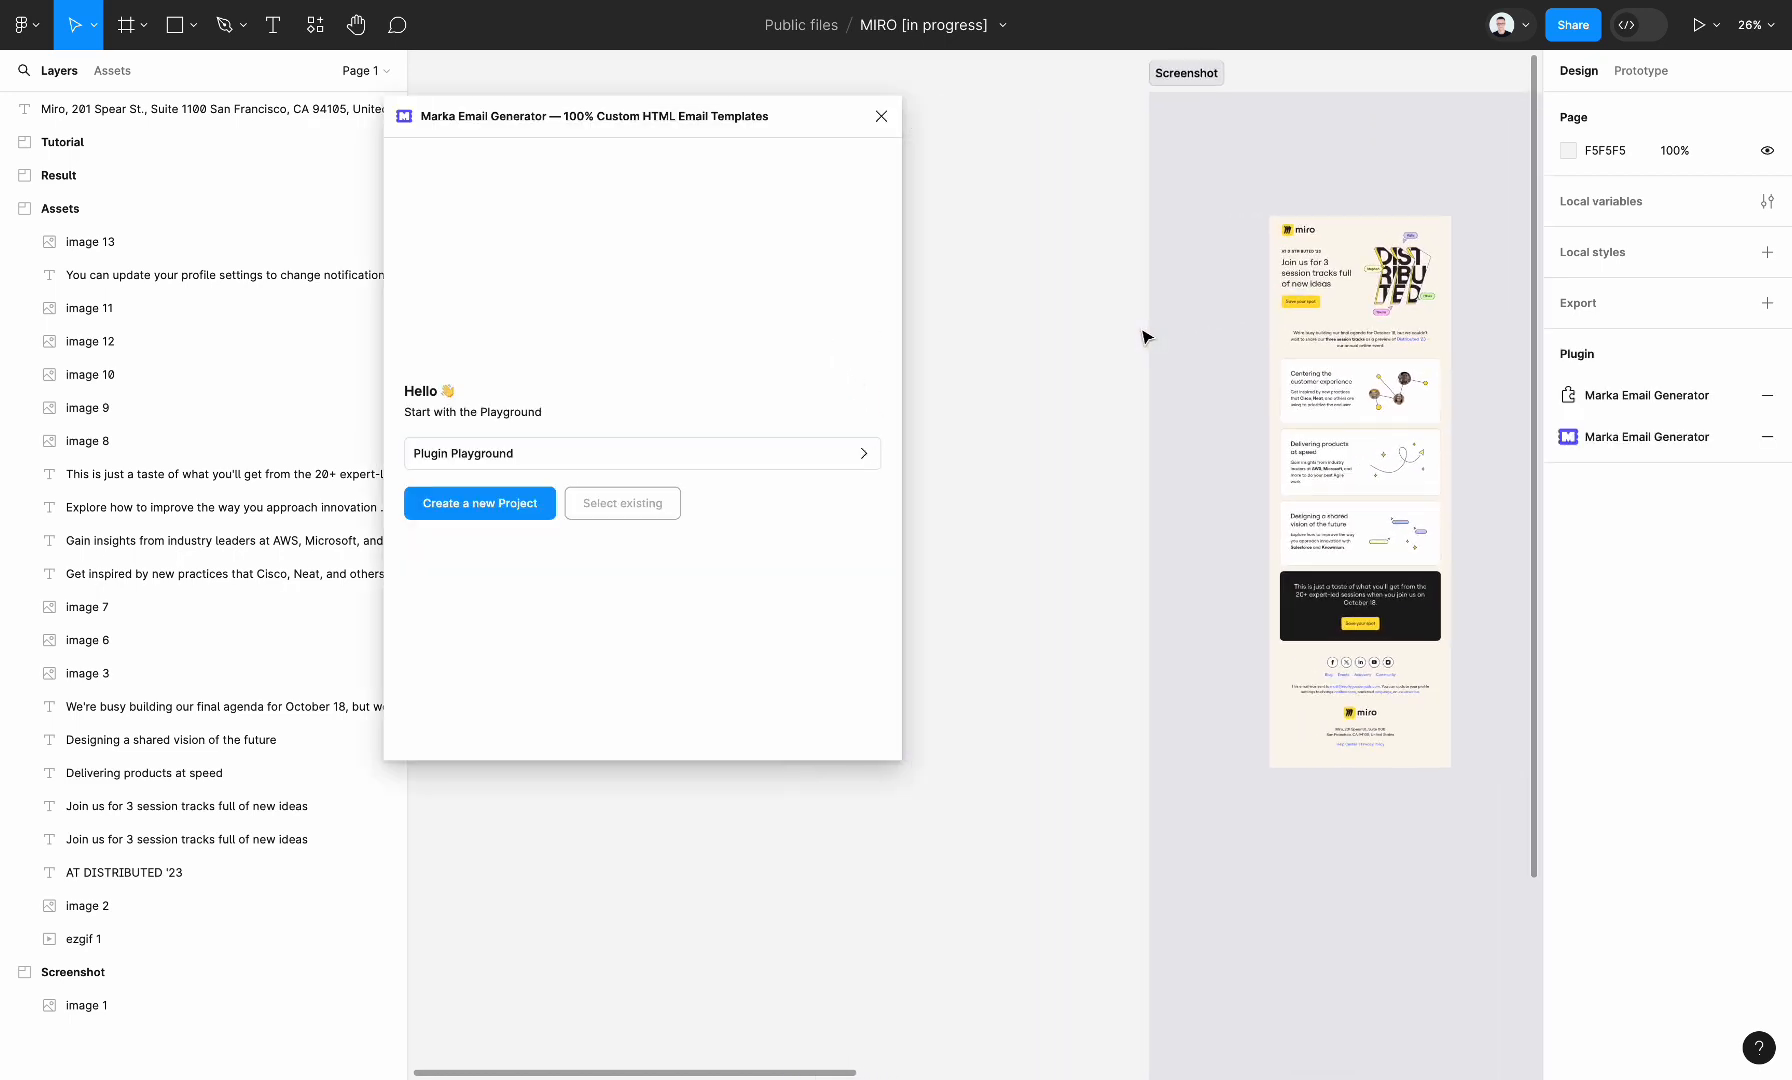
pyautogui.click(480, 503)
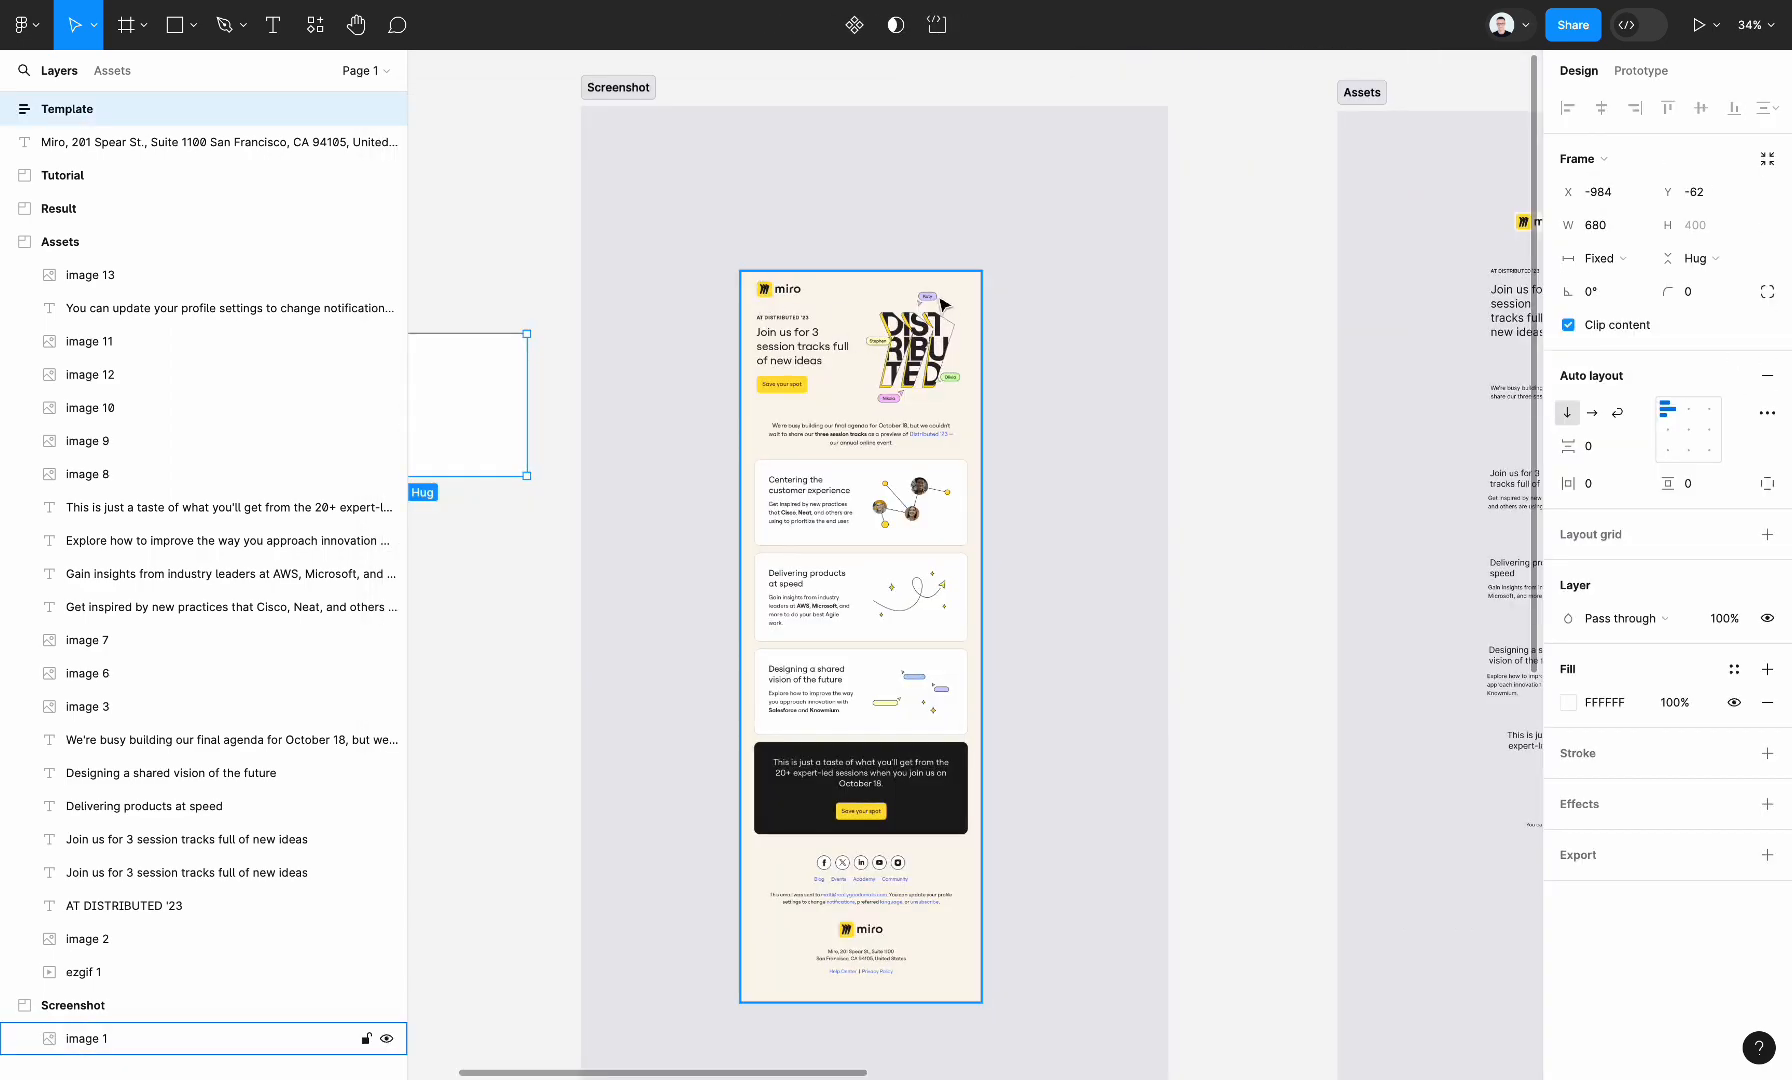
# Bring up the Marka plugin's assets for the empty Template frame, select that frame and shift the plugin window slightly lower
pyautogui.hscroll(-5, 973, 372)
pyautogui.click(889, 295)
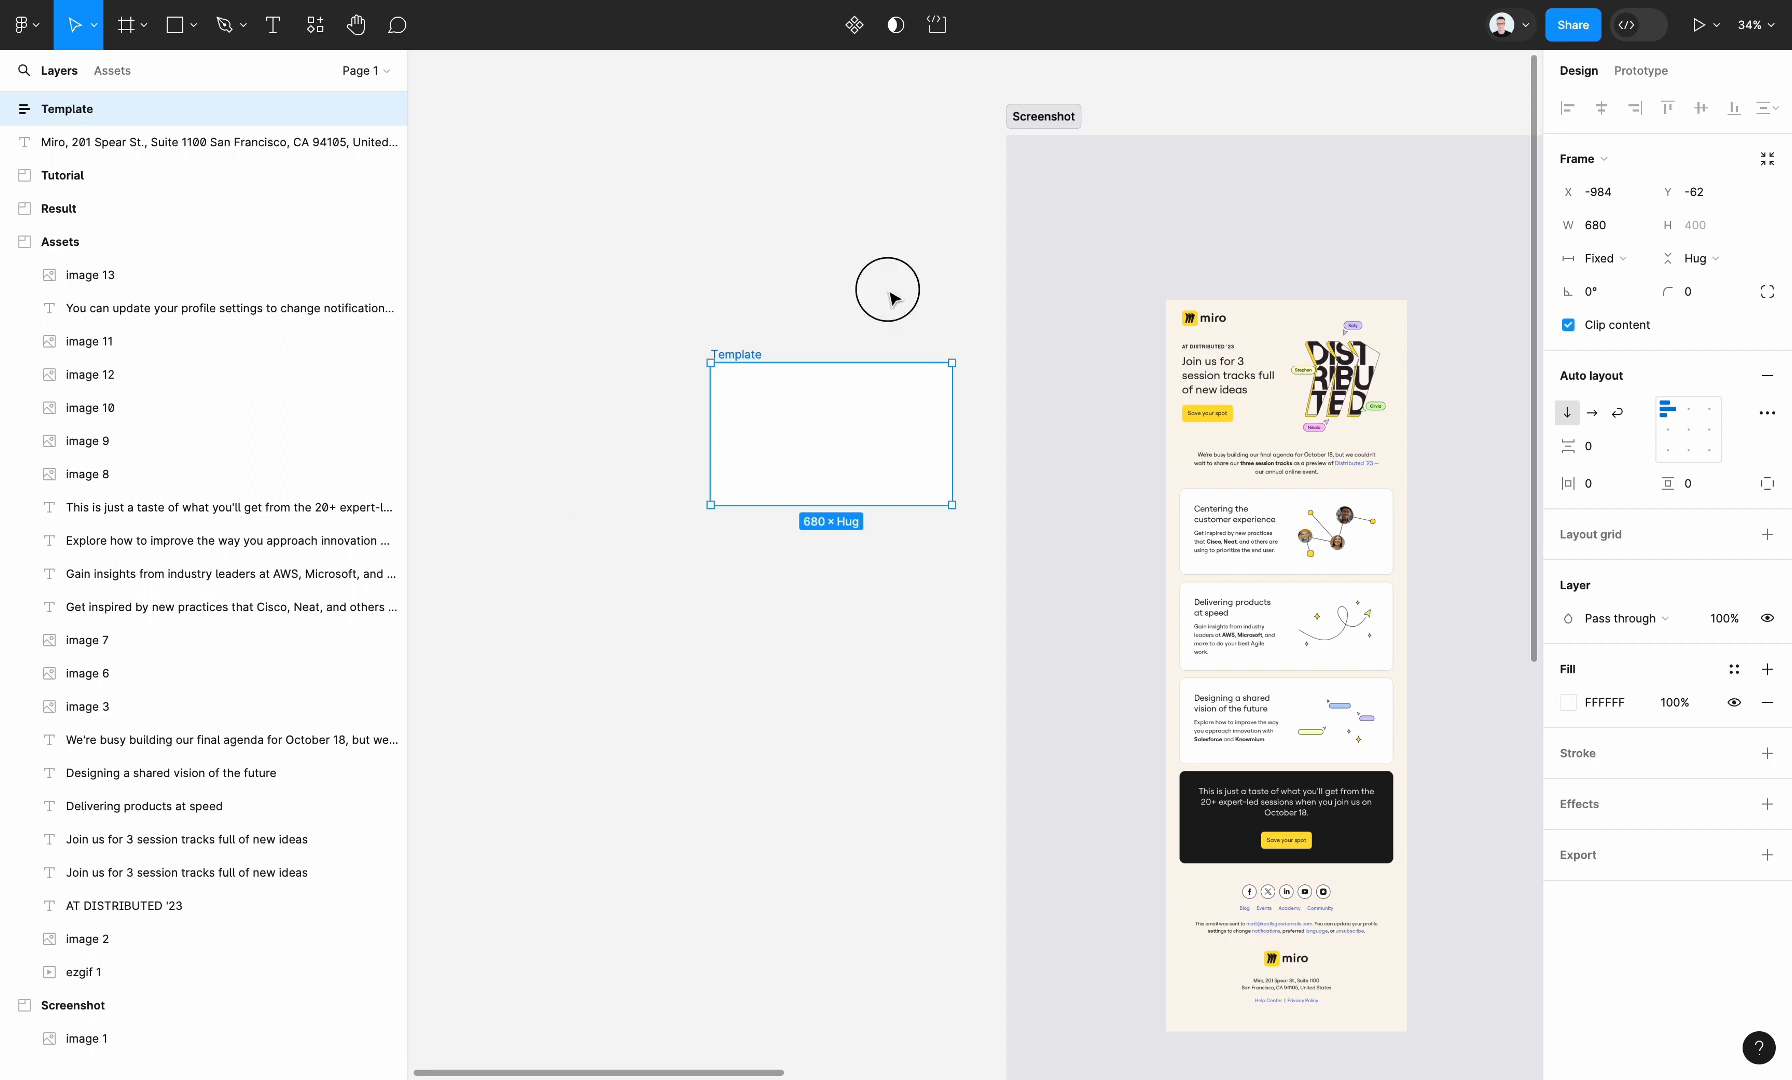
pyautogui.click(1583, 446)
pyautogui.hscroll(-5, 1096, 456)
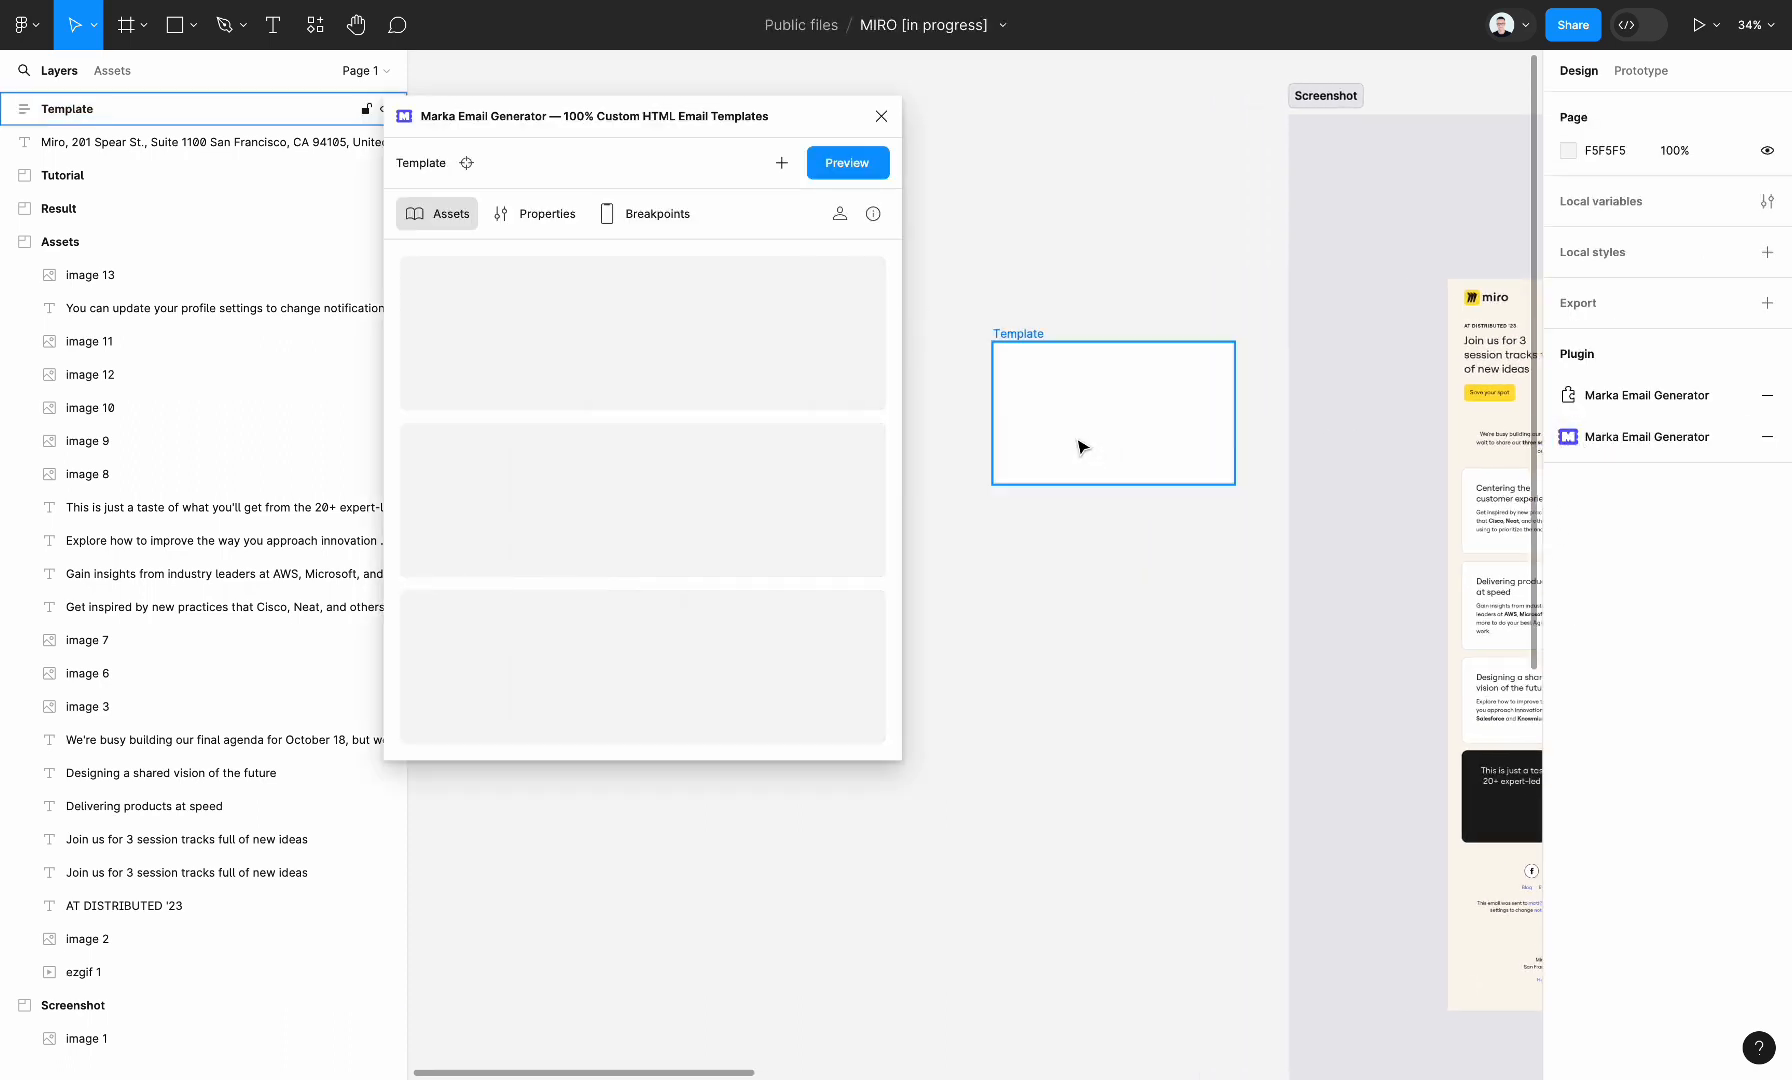
pyautogui.click(1080, 424)
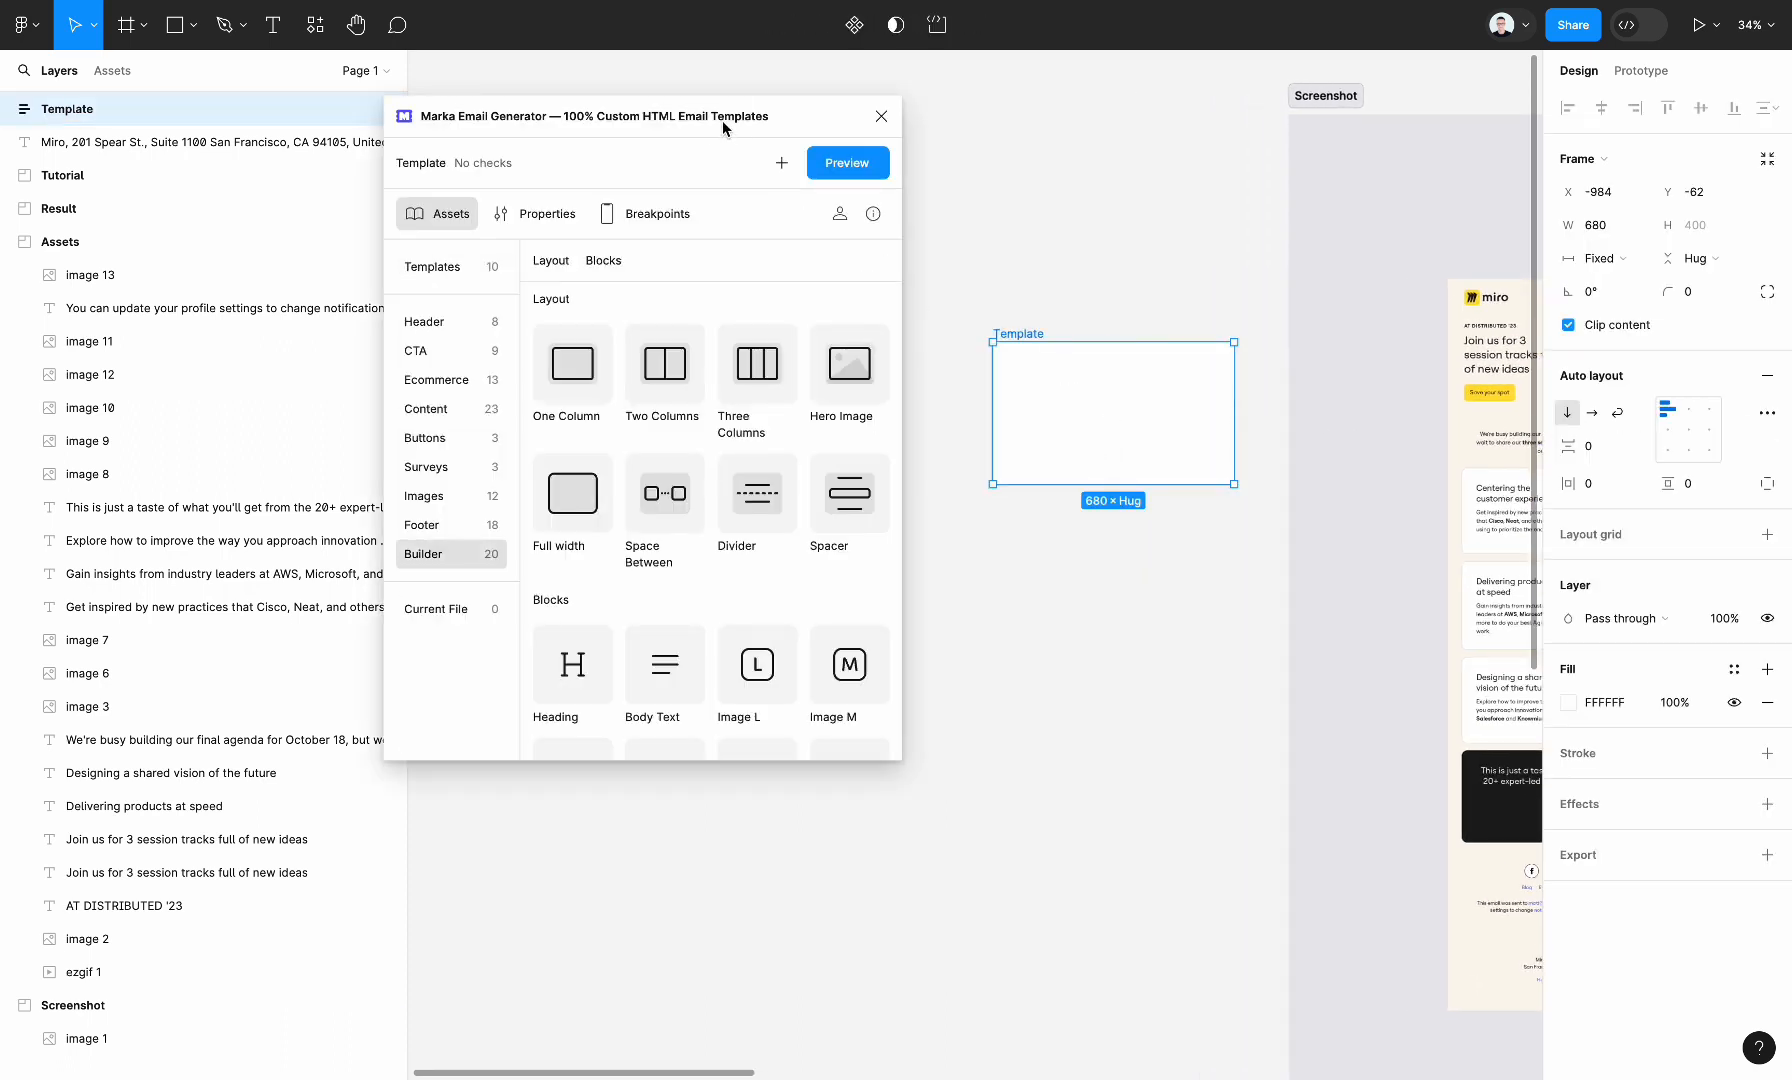
pyautogui.moveTo(720, 122); pyautogui.dragTo(722, 170)
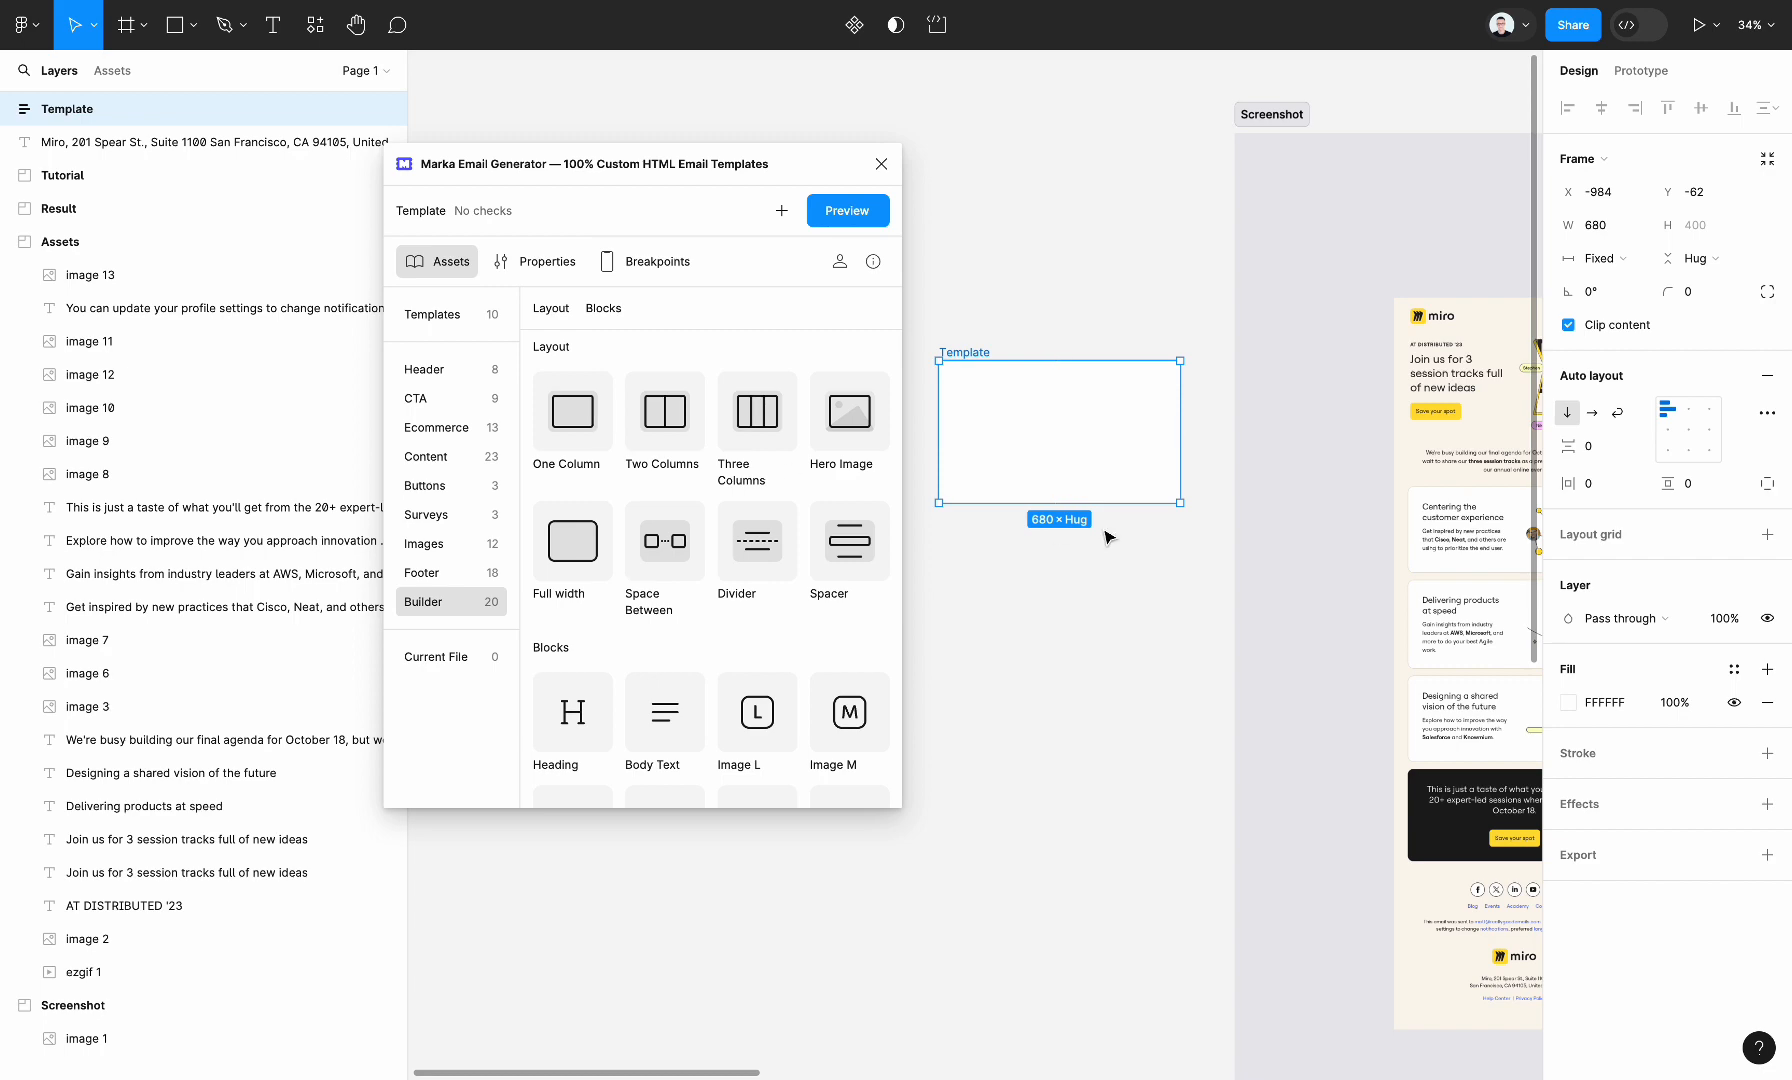
# Insert a One Column layout from the plugin's Builder assets into the Template frame
pyautogui.hscroll(2, 1108, 538)
pyautogui.hscroll(-2, 1108, 538)
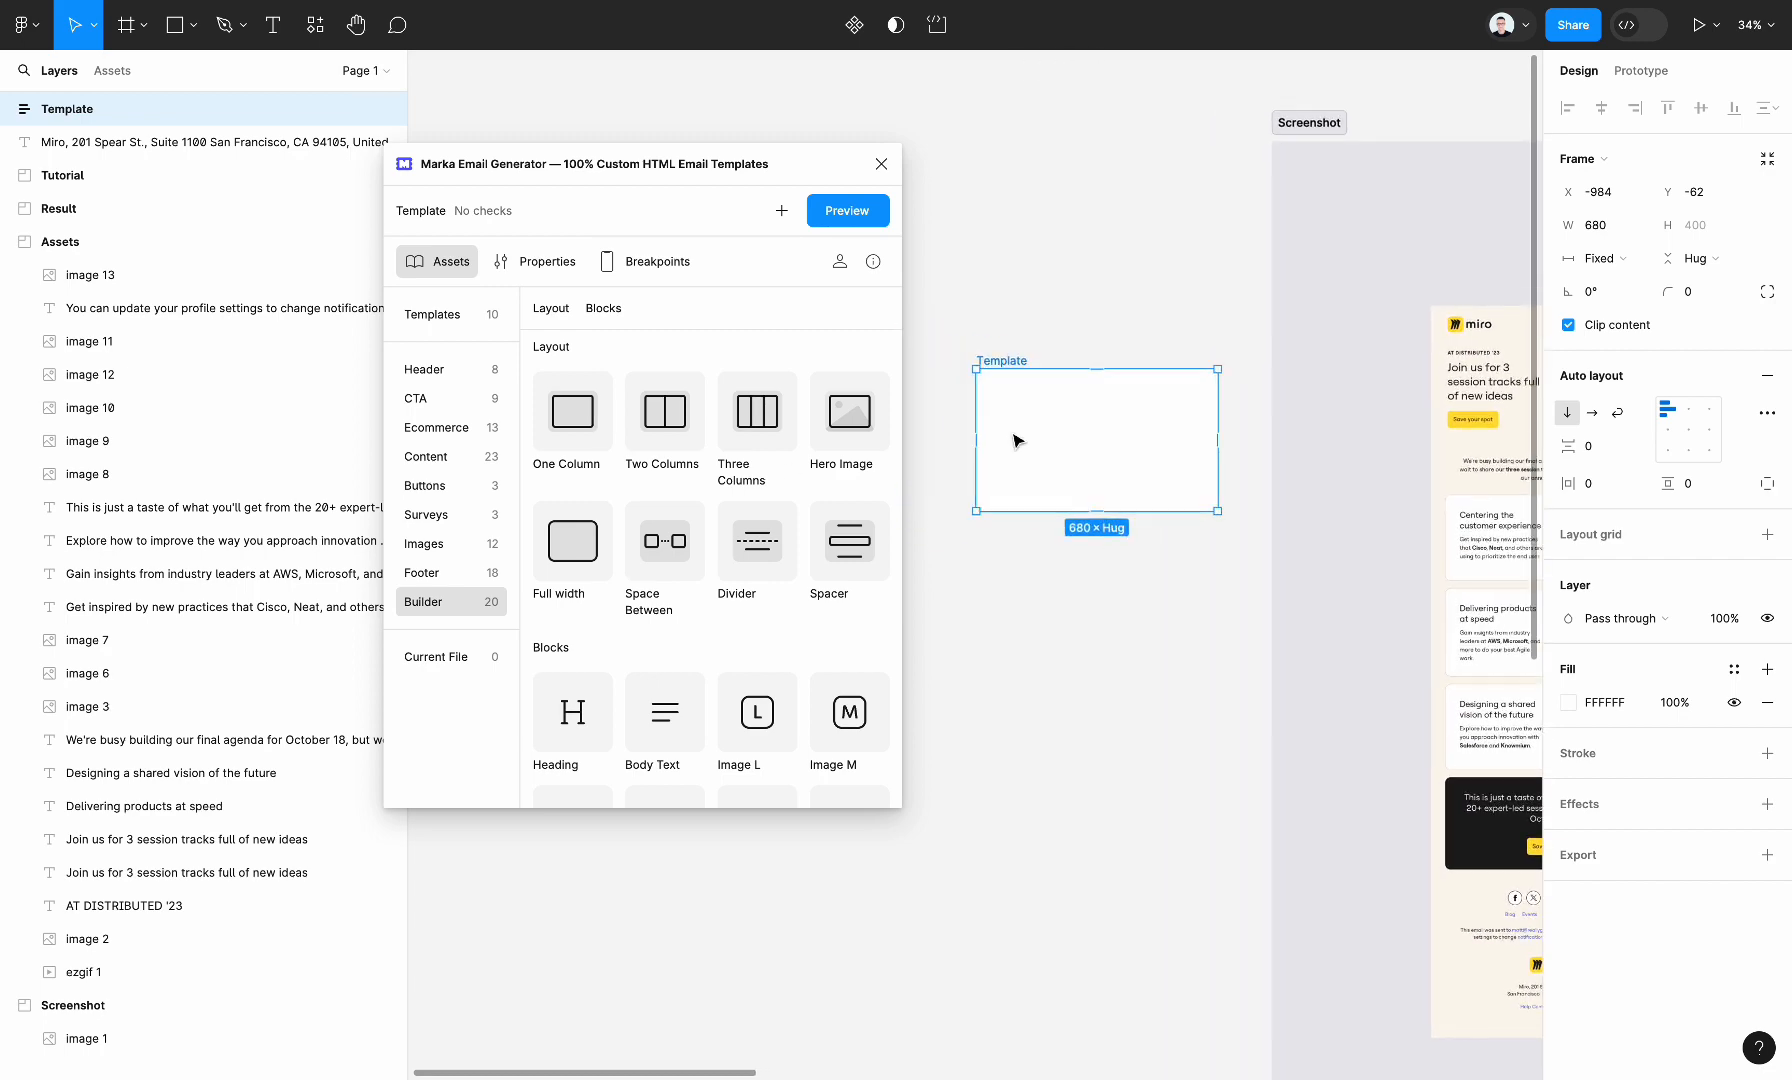
pyautogui.moveTo(610, 432); pyautogui.dragTo(1080, 424)
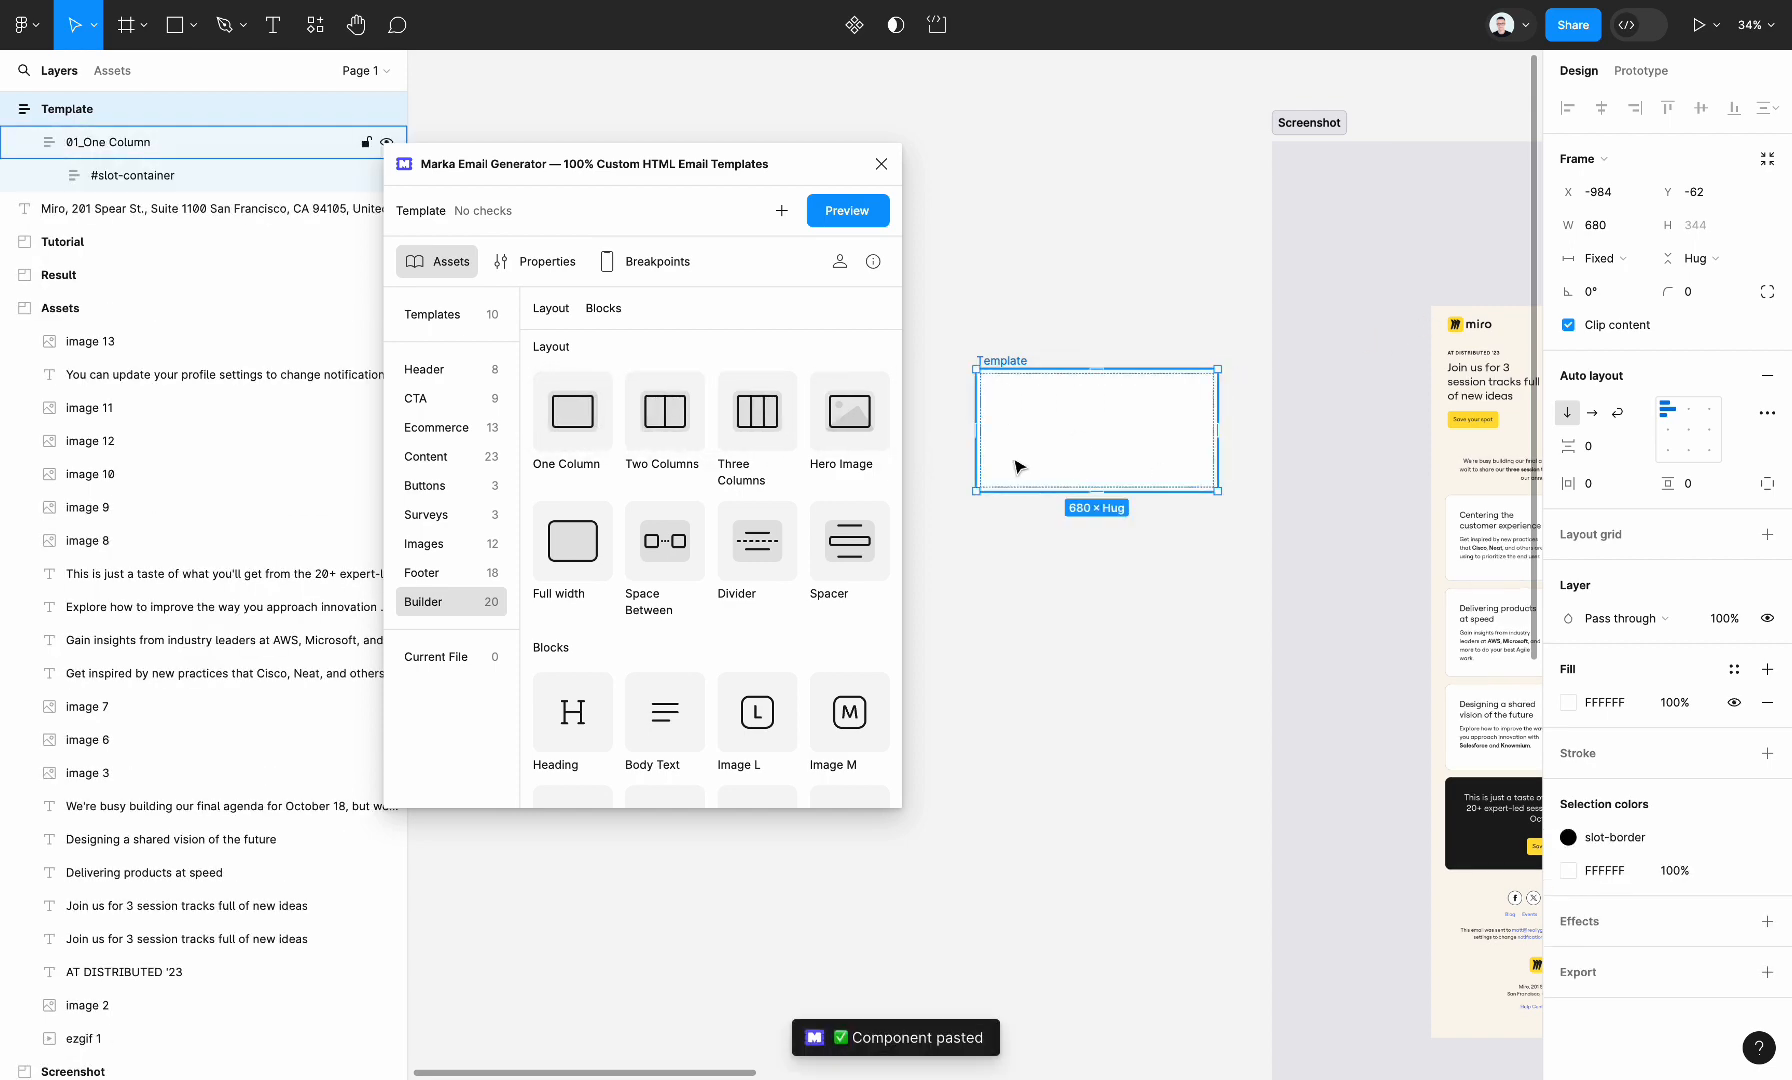
# Add a Two Columns layout below the one-column section of the Template frame and close the plugin
pyautogui.hscroll(5, 1050, 460)
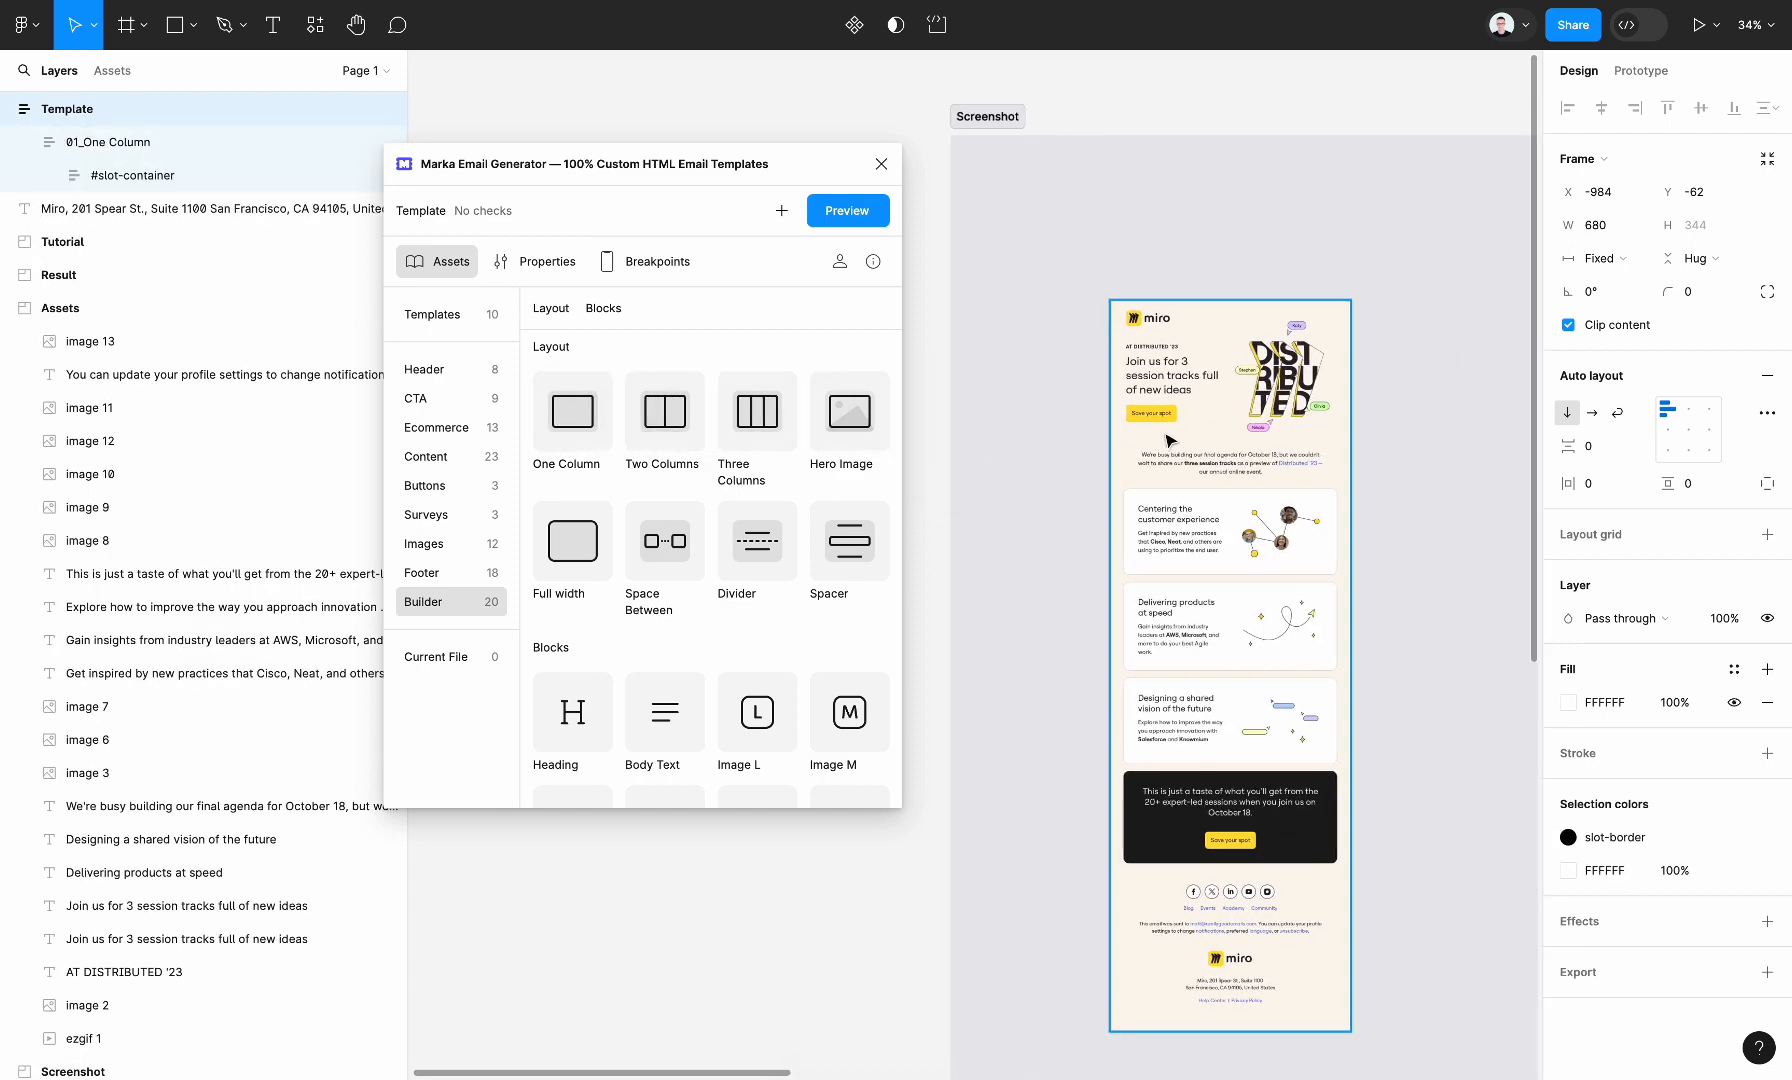
pyautogui.hscroll(-5, 1262, 372)
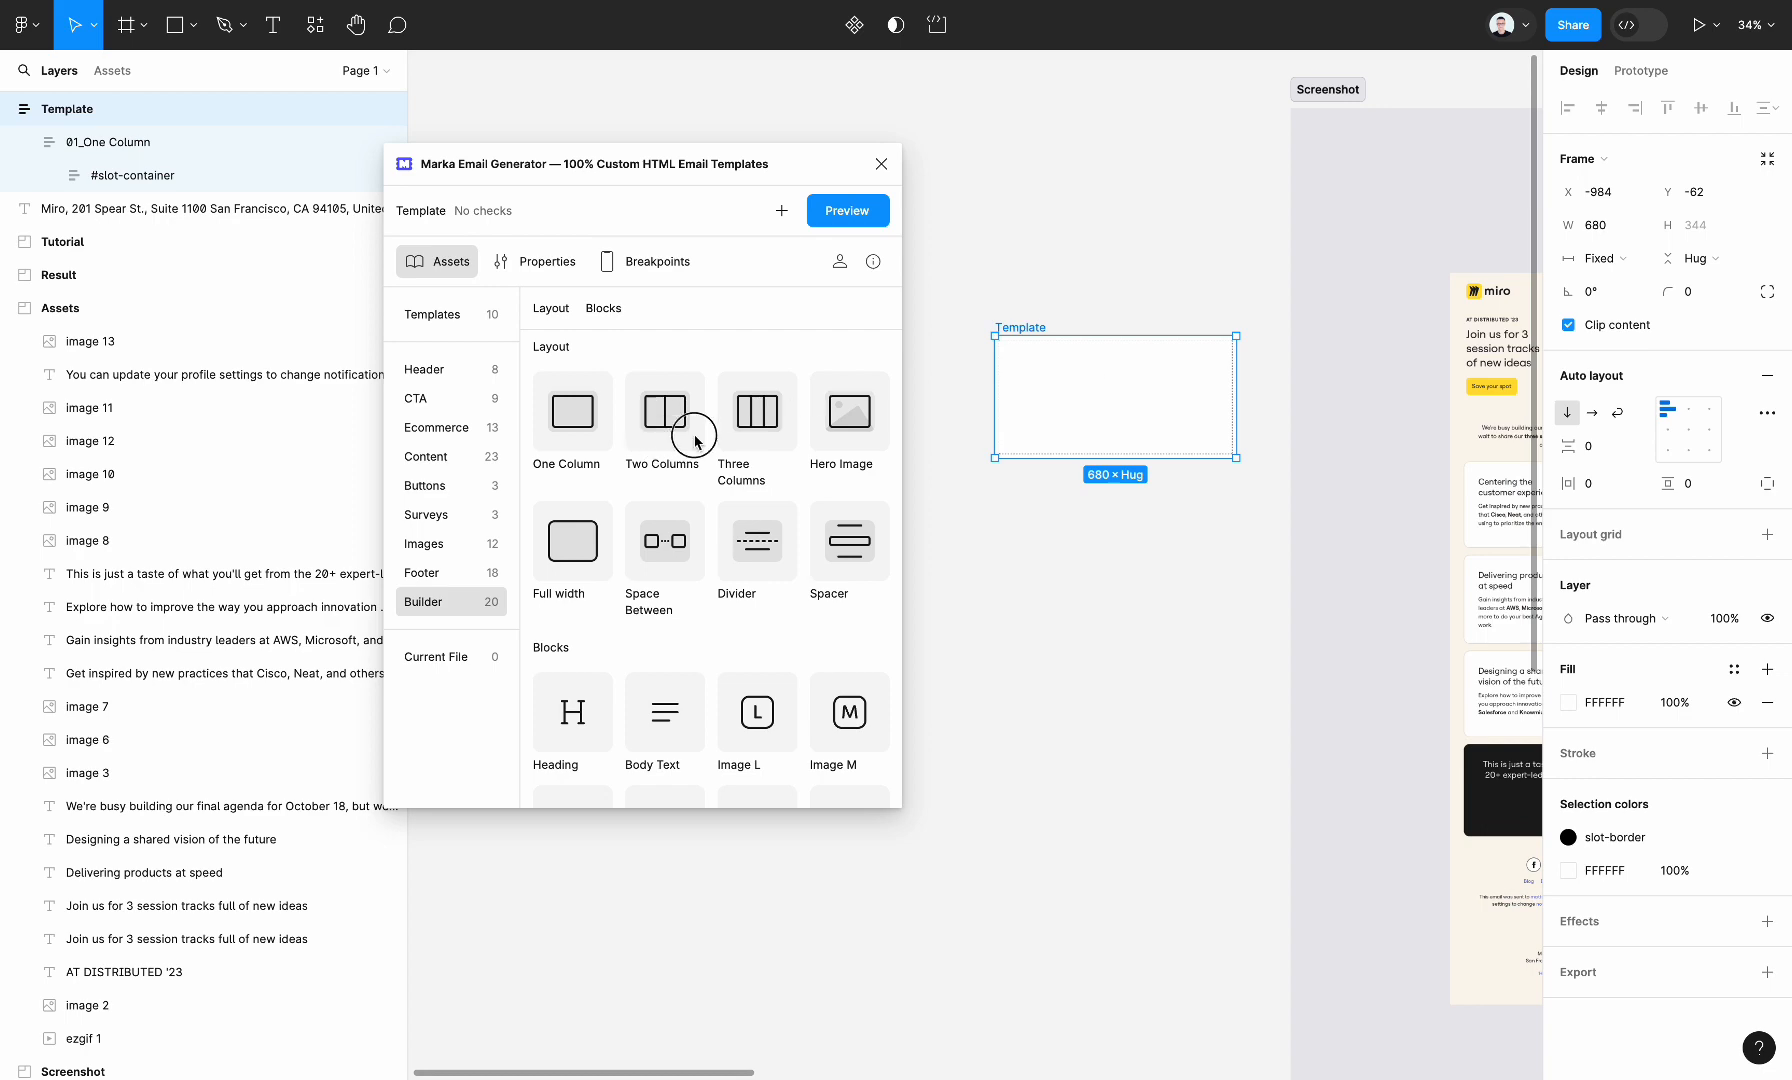
pyautogui.moveTo(692, 432); pyautogui.dragTo(1064, 404)
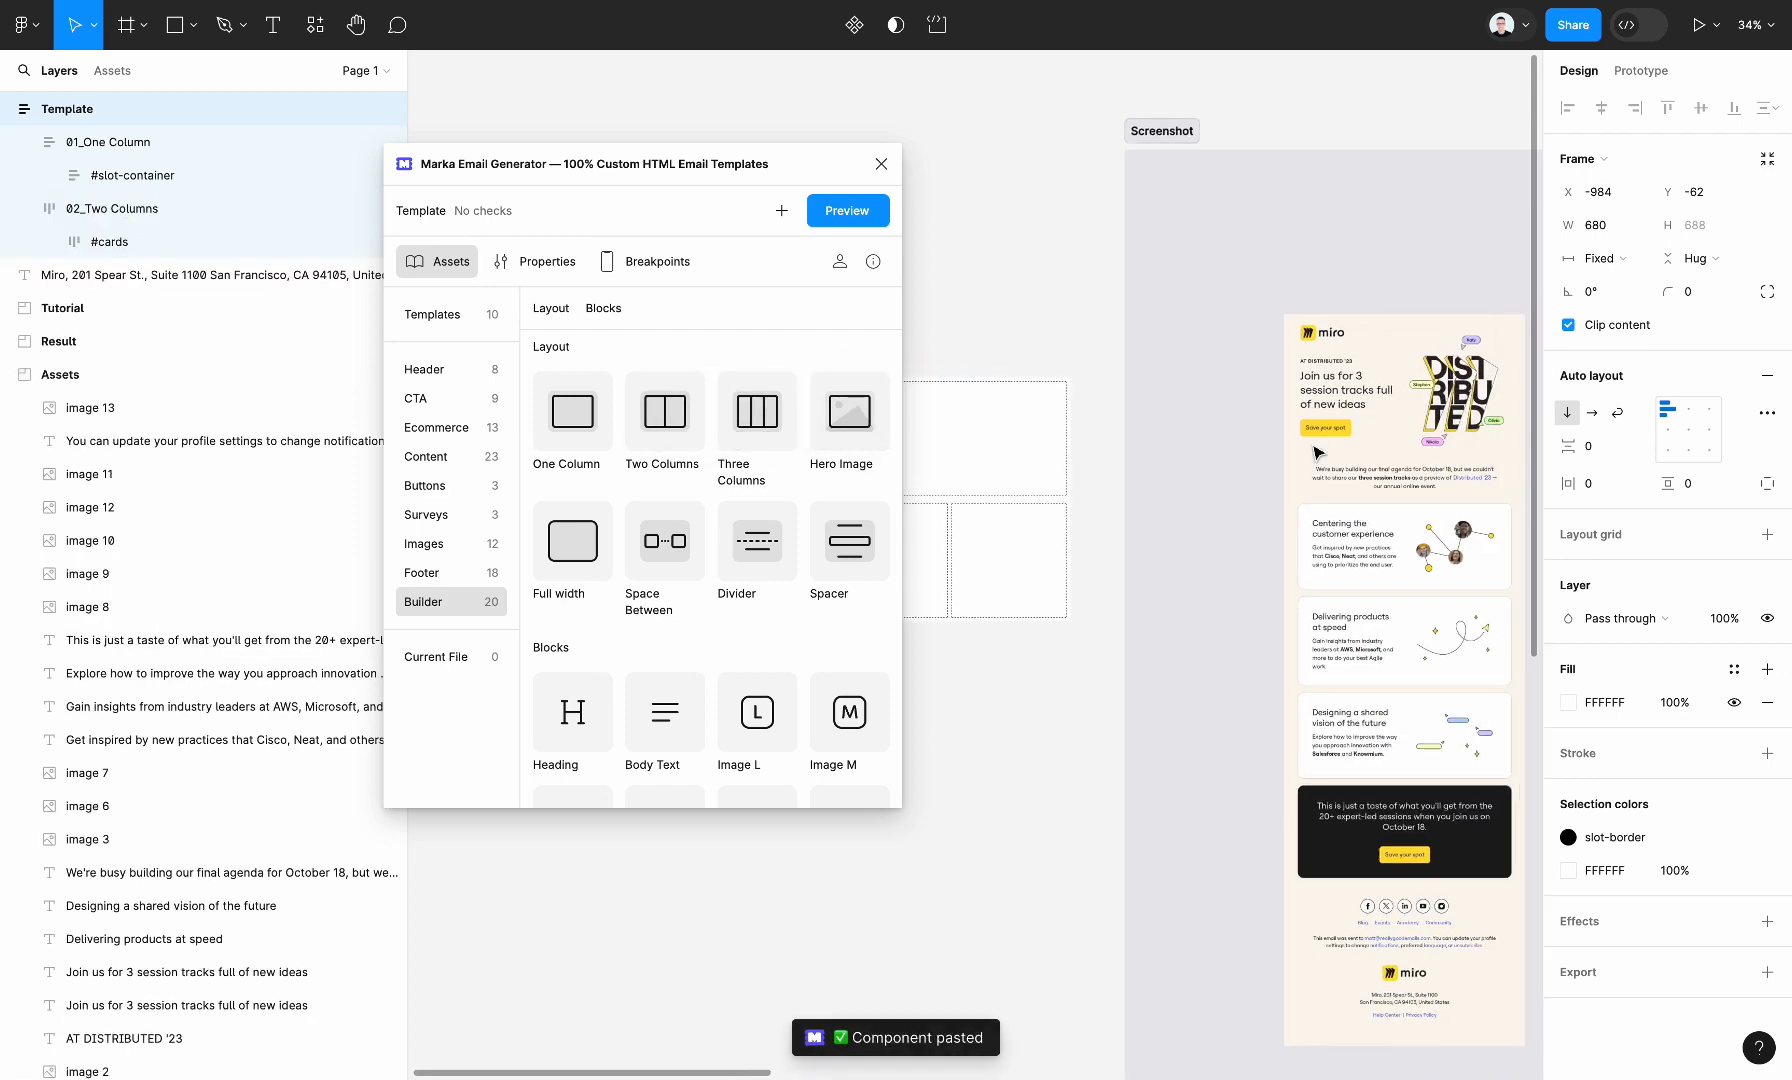
pyautogui.scroll(-1, 1240, 424)
pyautogui.hscroll(-1, 1240, 424)
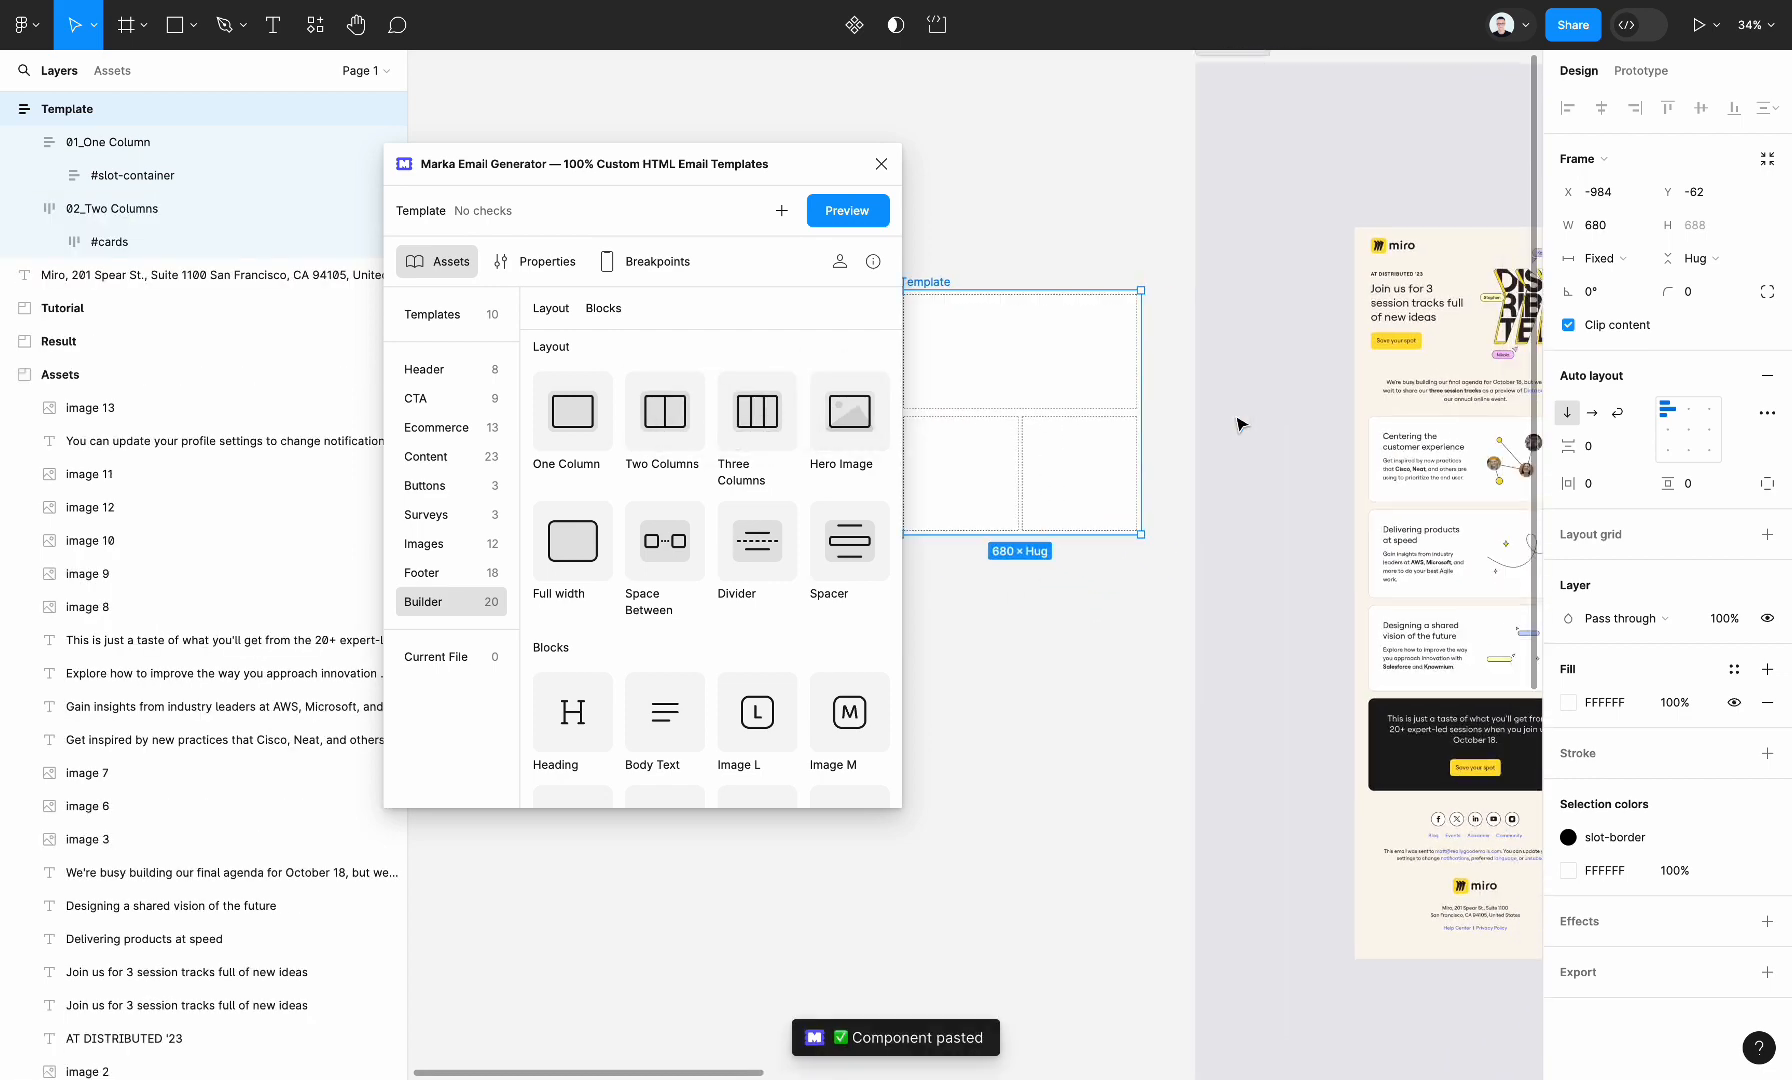
pyautogui.click(881, 163)
# Copy the miro logo at the top of the Assets frame into the One Column section's slot container
pyautogui.hscroll(10, 900, 176)
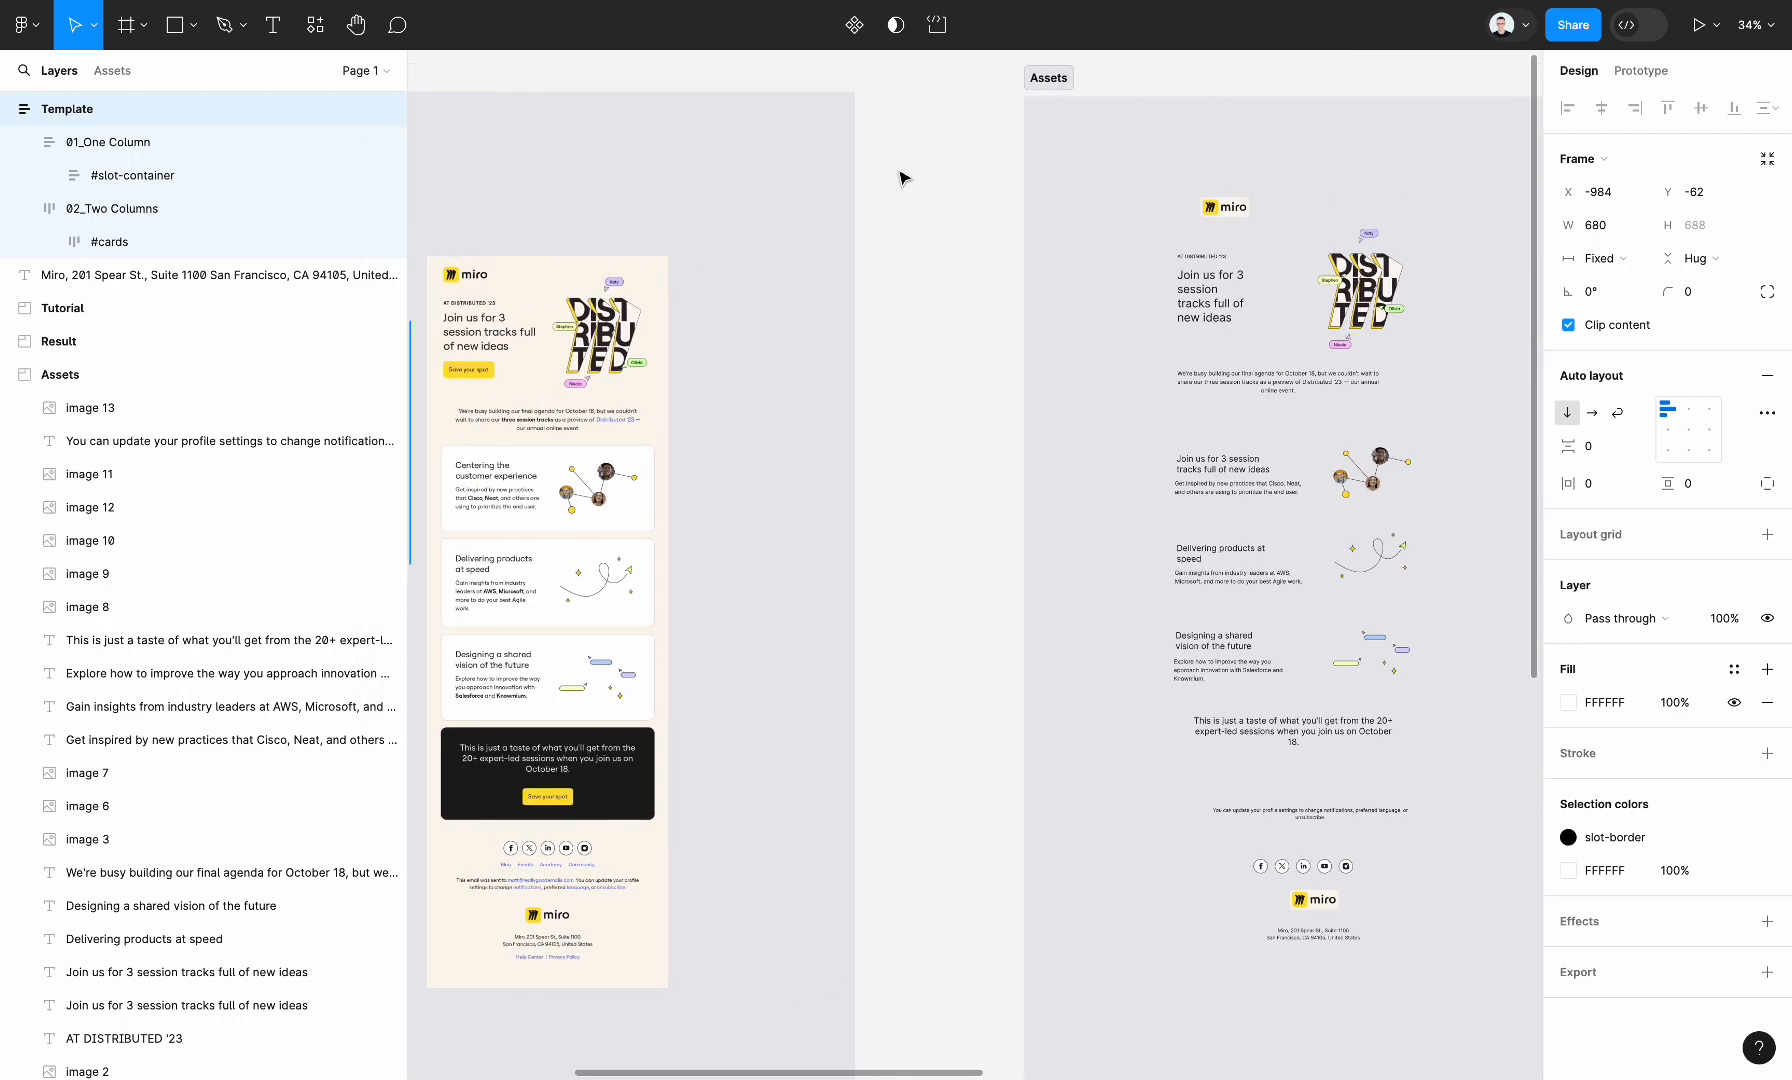
pyautogui.click(1155, 207)
pyautogui.hscroll(-10, 1068, 262)
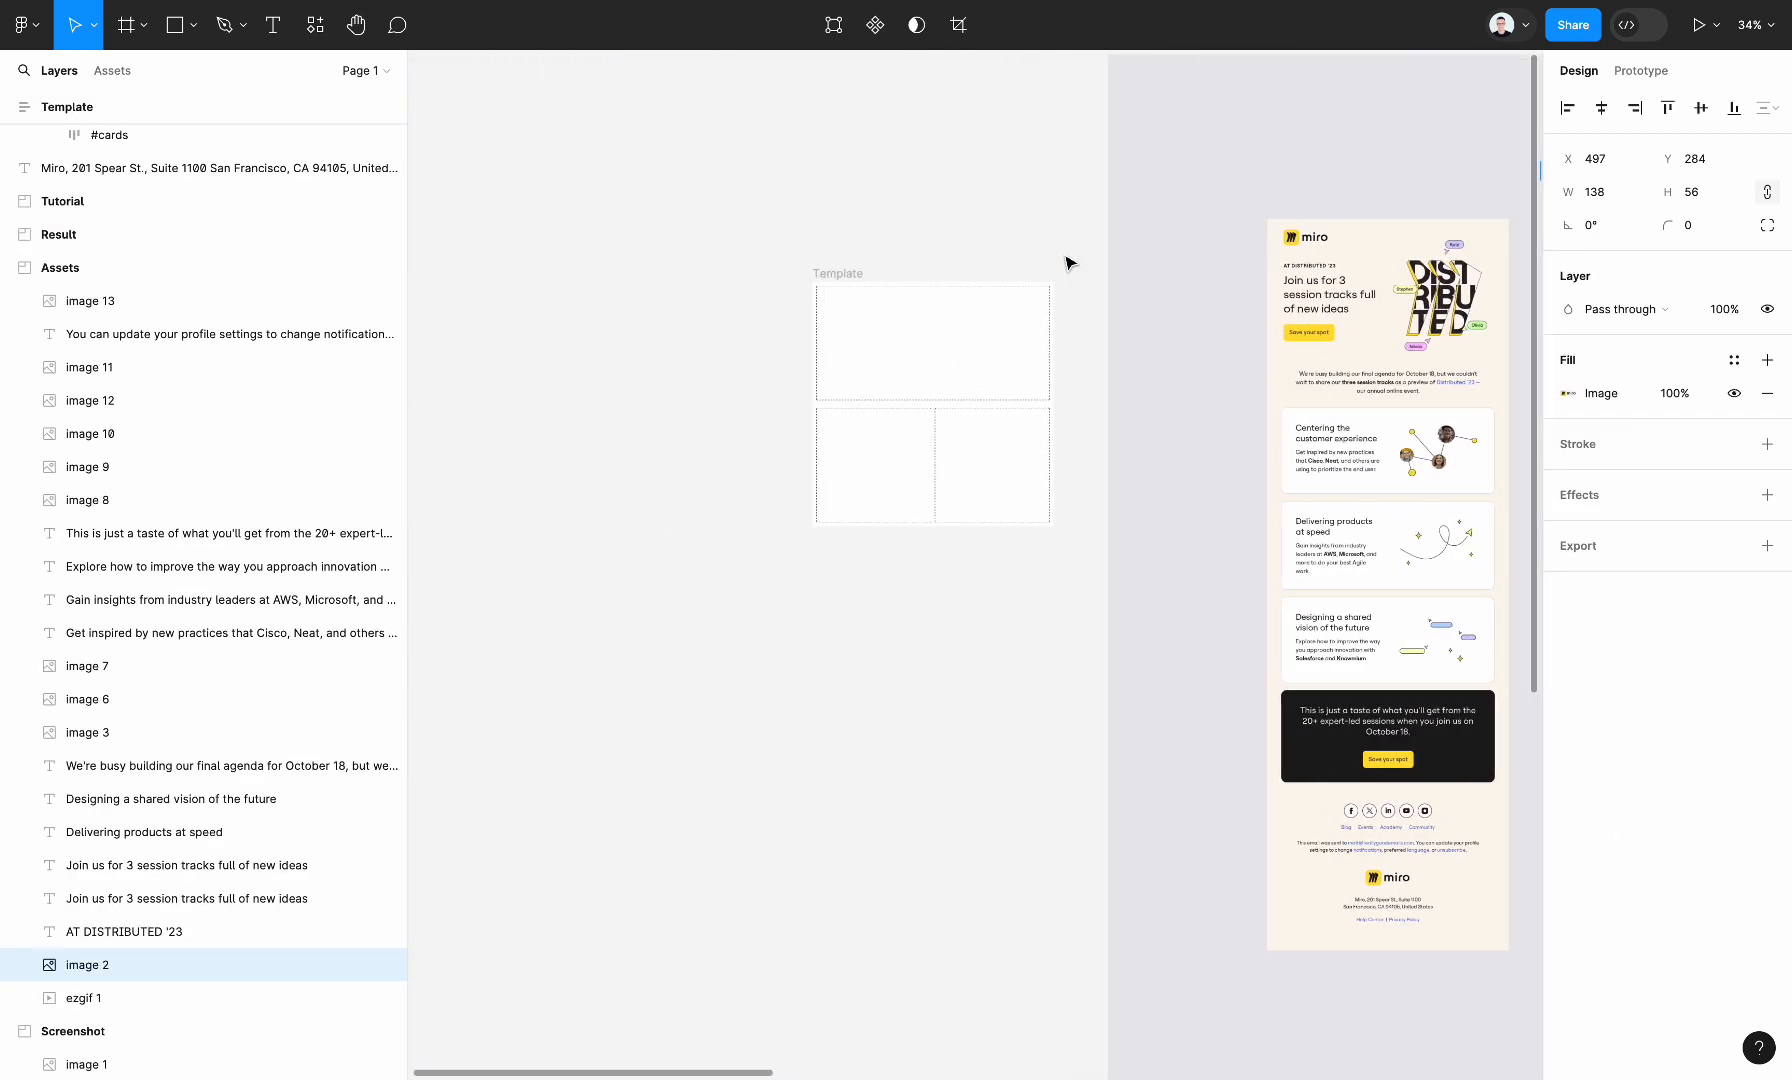
pyautogui.click(924, 350)
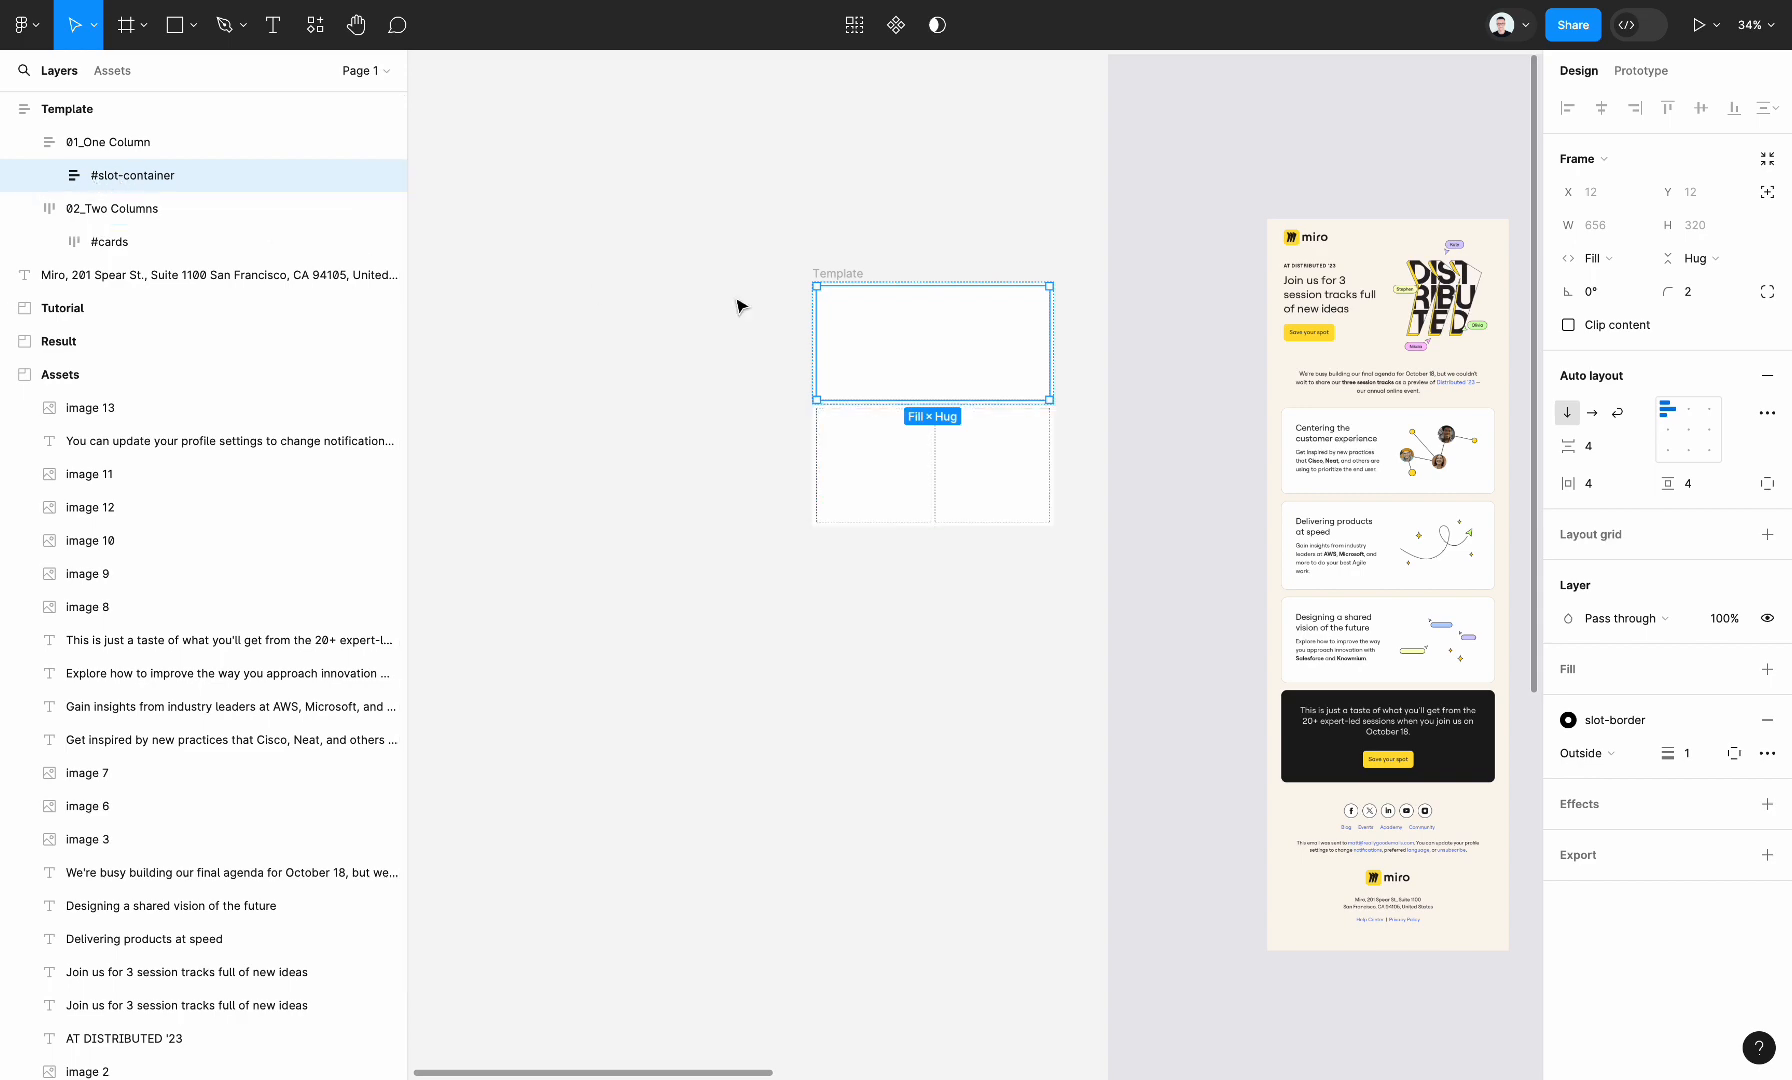
pyautogui.hotkey('ctrl', 'v')
pyautogui.click(980, 620)
# Set the Template frame's fill to the cream background colour sampled from the reference email screenshot
pyautogui.scroll(2, 980, 620)
pyautogui.hscroll(2, 980, 620)
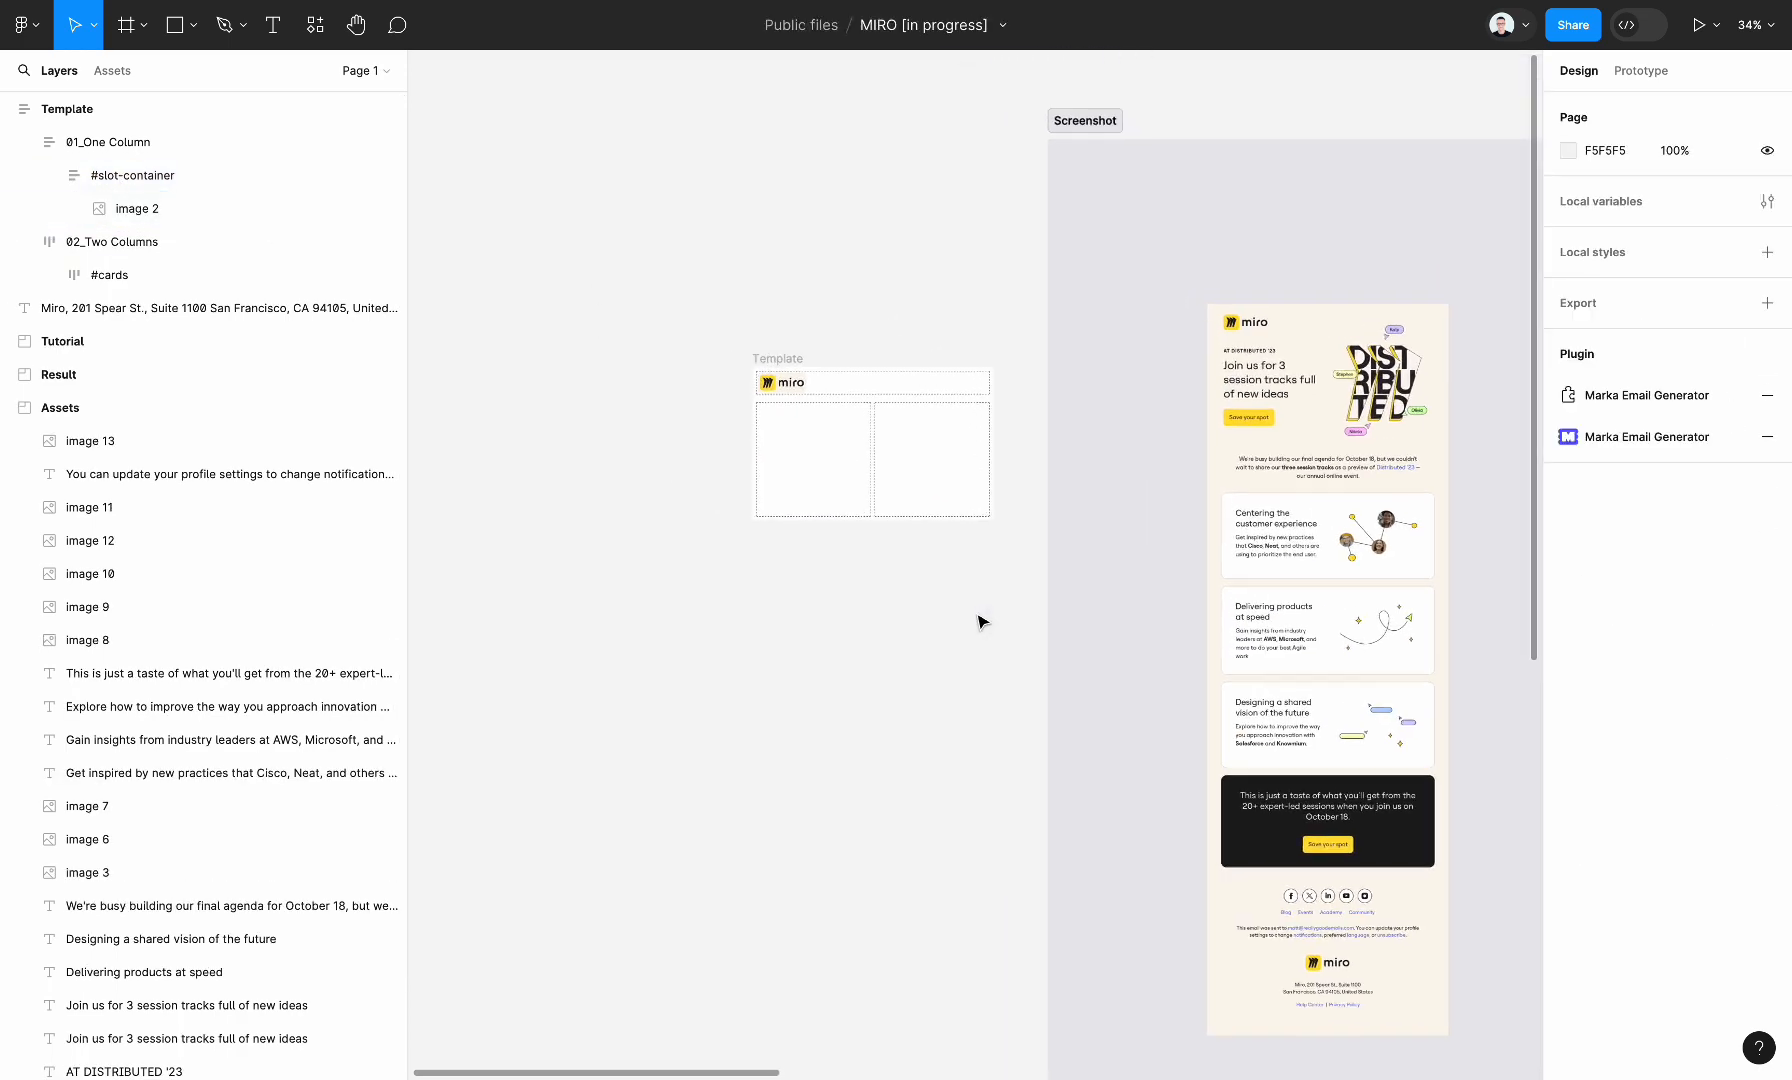
pyautogui.click(783, 362)
pyautogui.click(783, 362)
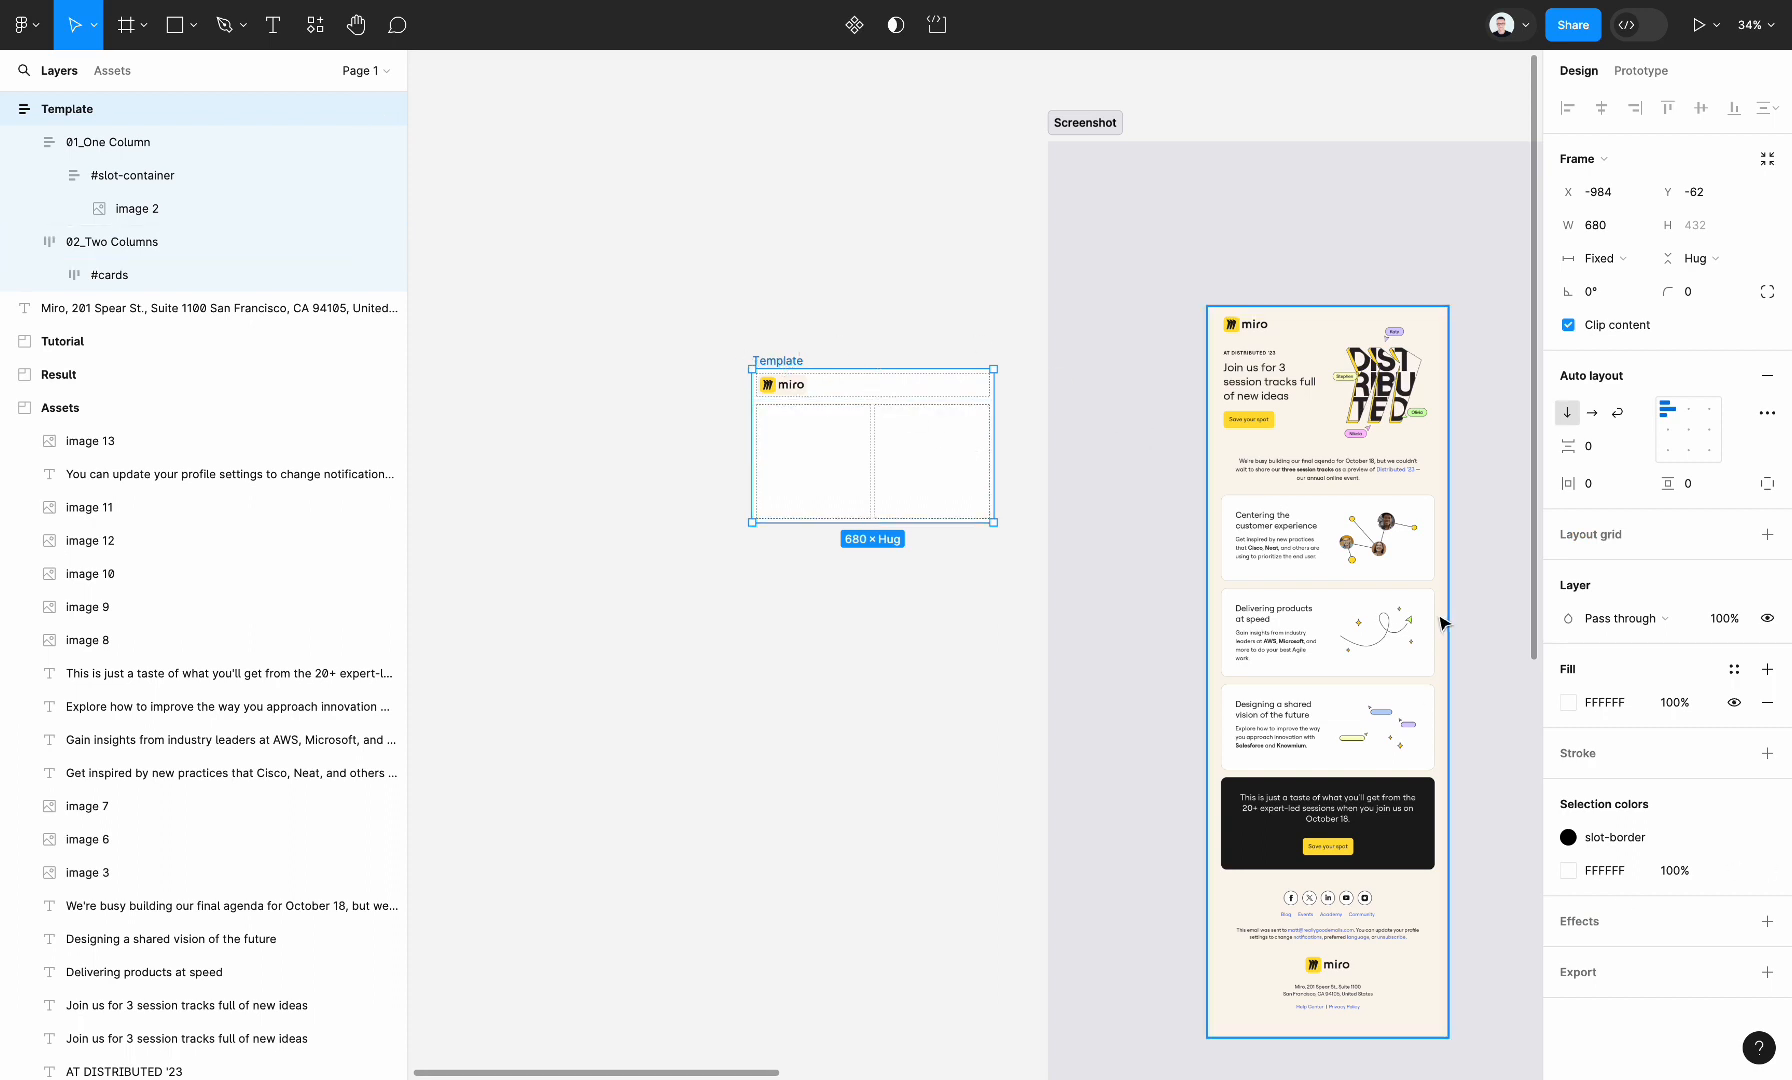
pyautogui.click(1568, 702)
pyautogui.click(1323, 832)
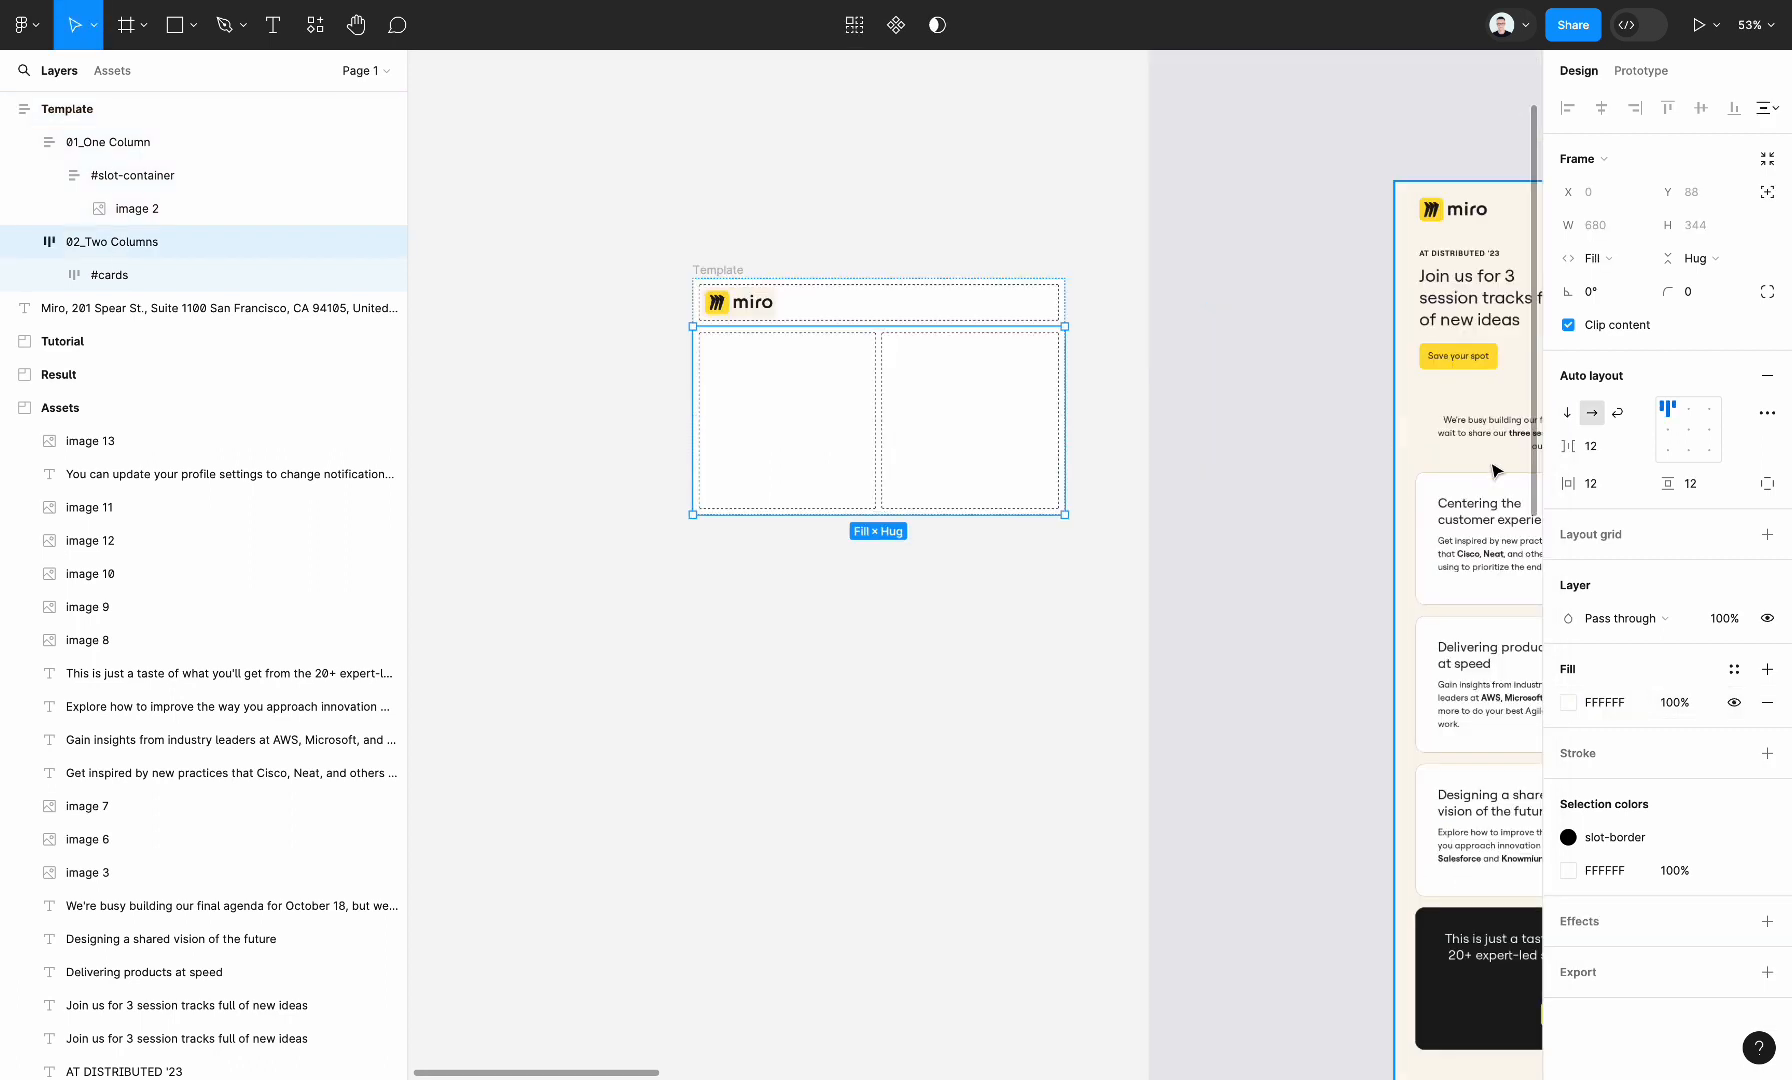
# Remove the white fills from the Two Columns and One Column sections of the template
pyautogui.click(1767, 702)
pyautogui.click(985, 307)
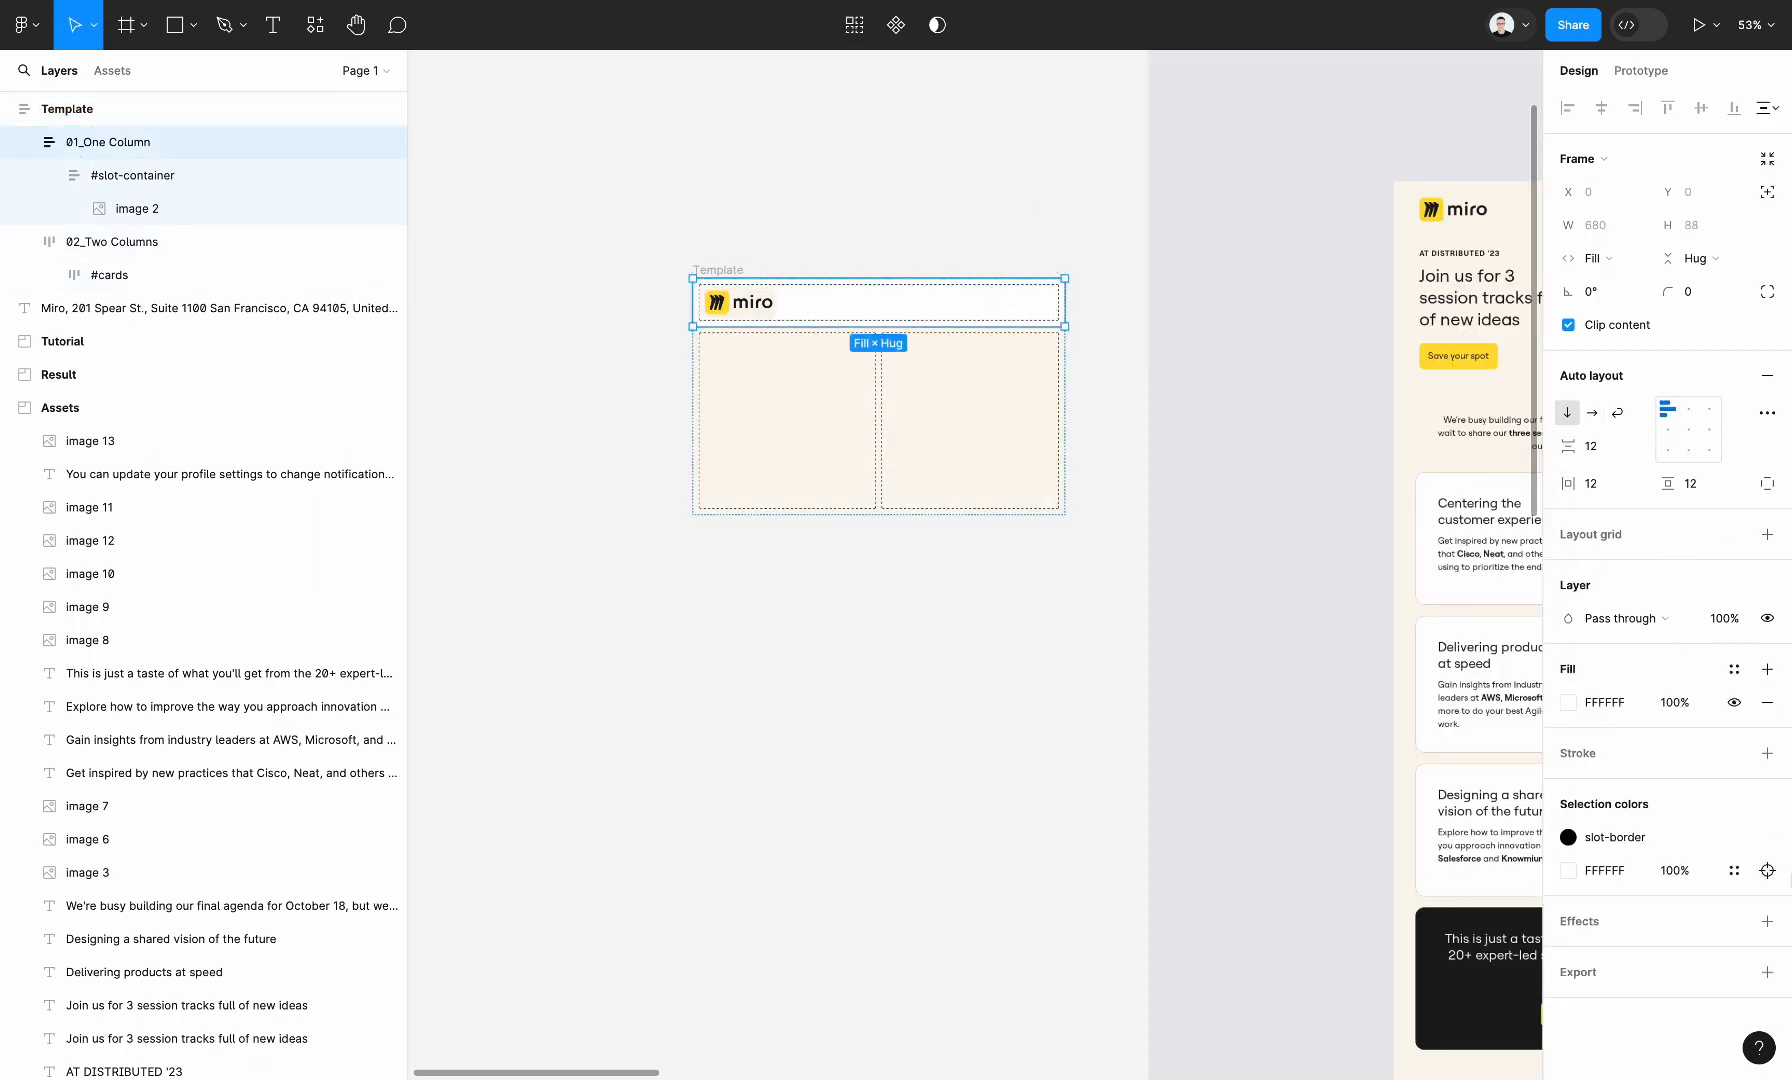
pyautogui.click(1767, 702)
pyautogui.click(1013, 737)
# Copy the "AT DISTRIBUTED '23" label and the large "Join us for 3 session tracks full of new ideas" heading from the Assets frame
pyautogui.scroll(-3, 1010, 731)
pyautogui.hscroll(10, 1010, 731)
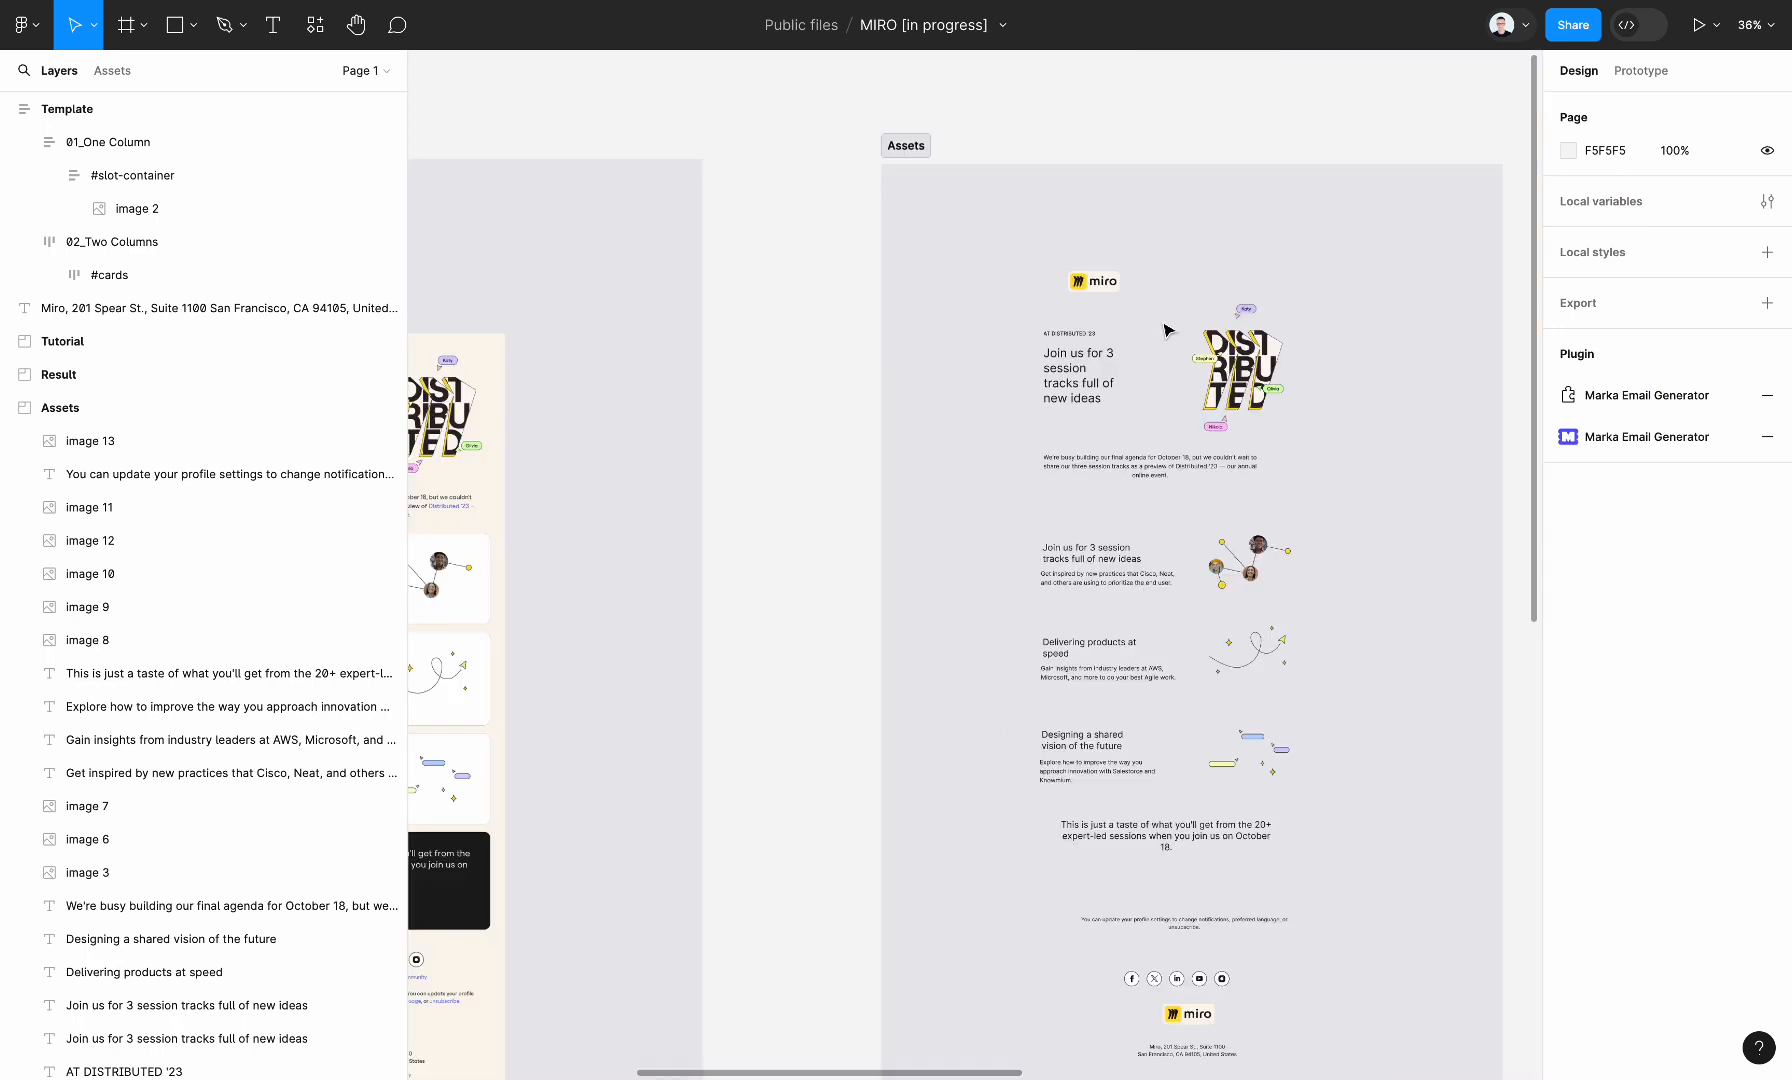
pyautogui.scroll(4, 1163, 327)
pyautogui.moveTo(910, 468); pyautogui.dragTo(1062, 338)
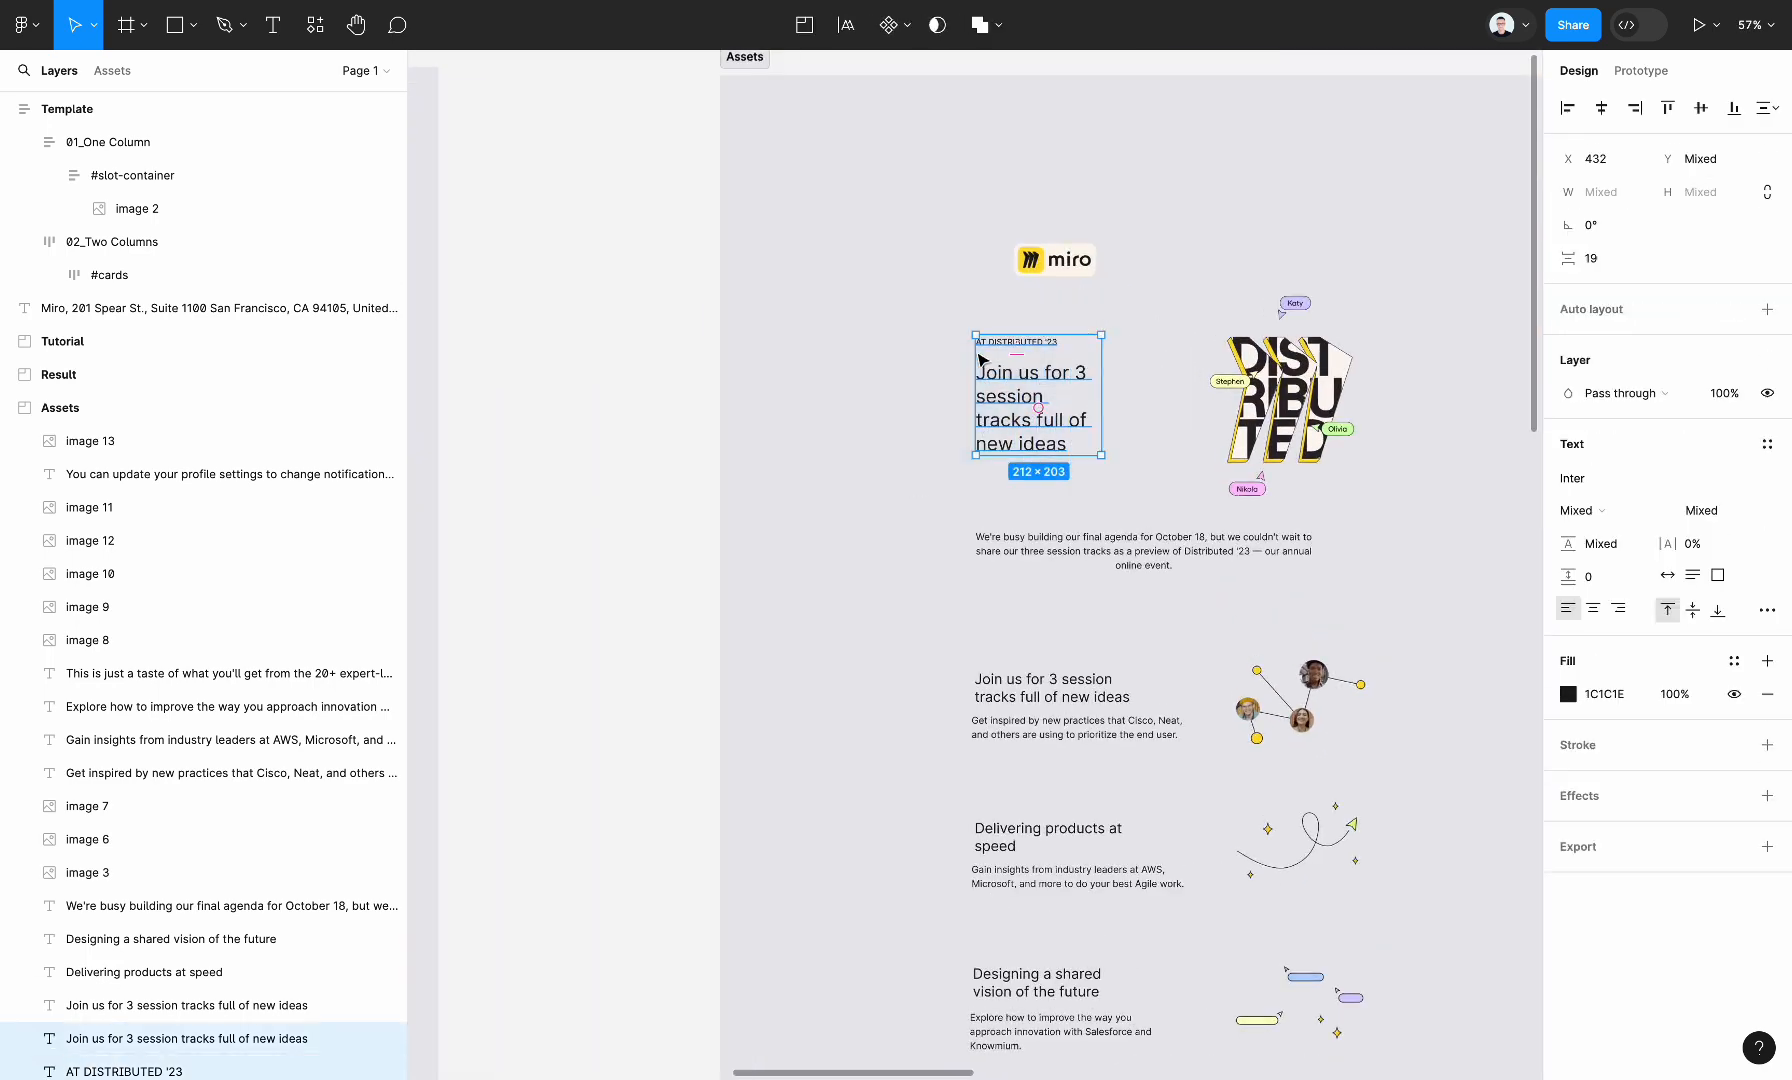
pyautogui.click(979, 356)
pyautogui.click(1066, 417)
pyautogui.keyDown('shift'); pyautogui.click(1040, 349); pyautogui.keyUp('shift')
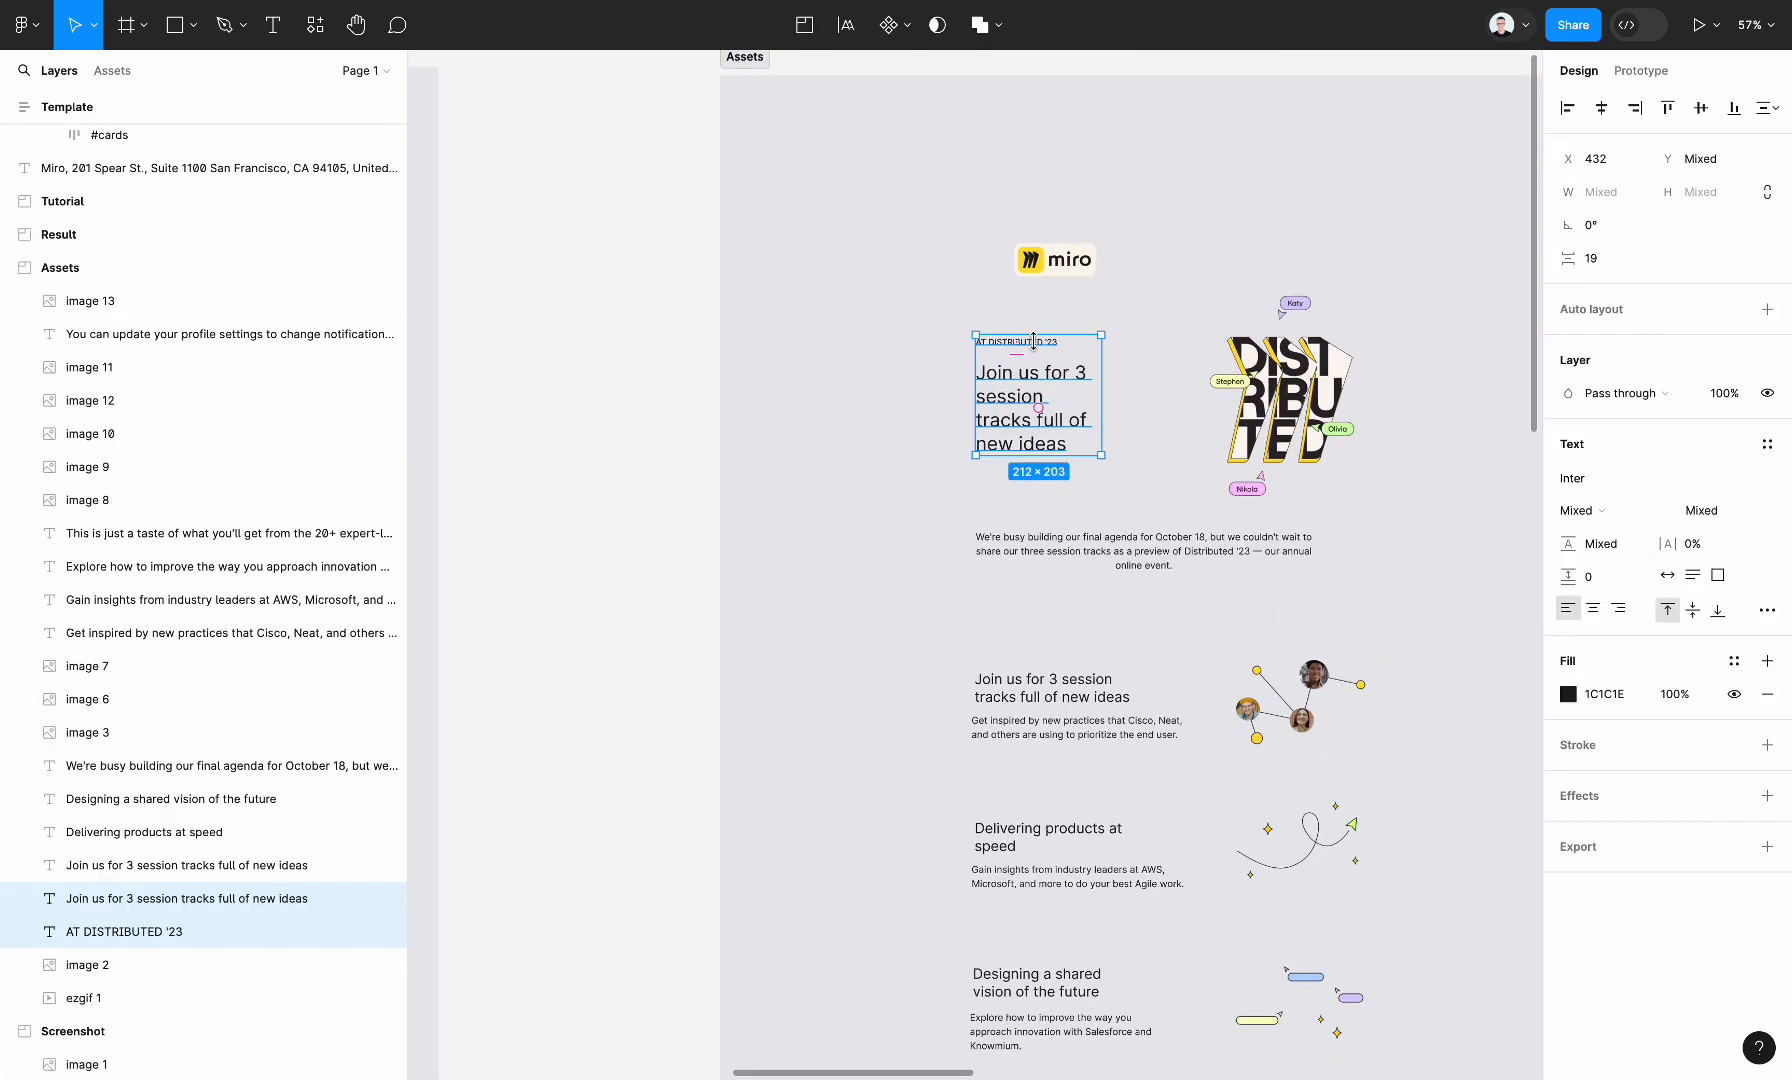
pyautogui.scroll(-5, 1040, 349)
pyautogui.scroll(5, 1022, 349)
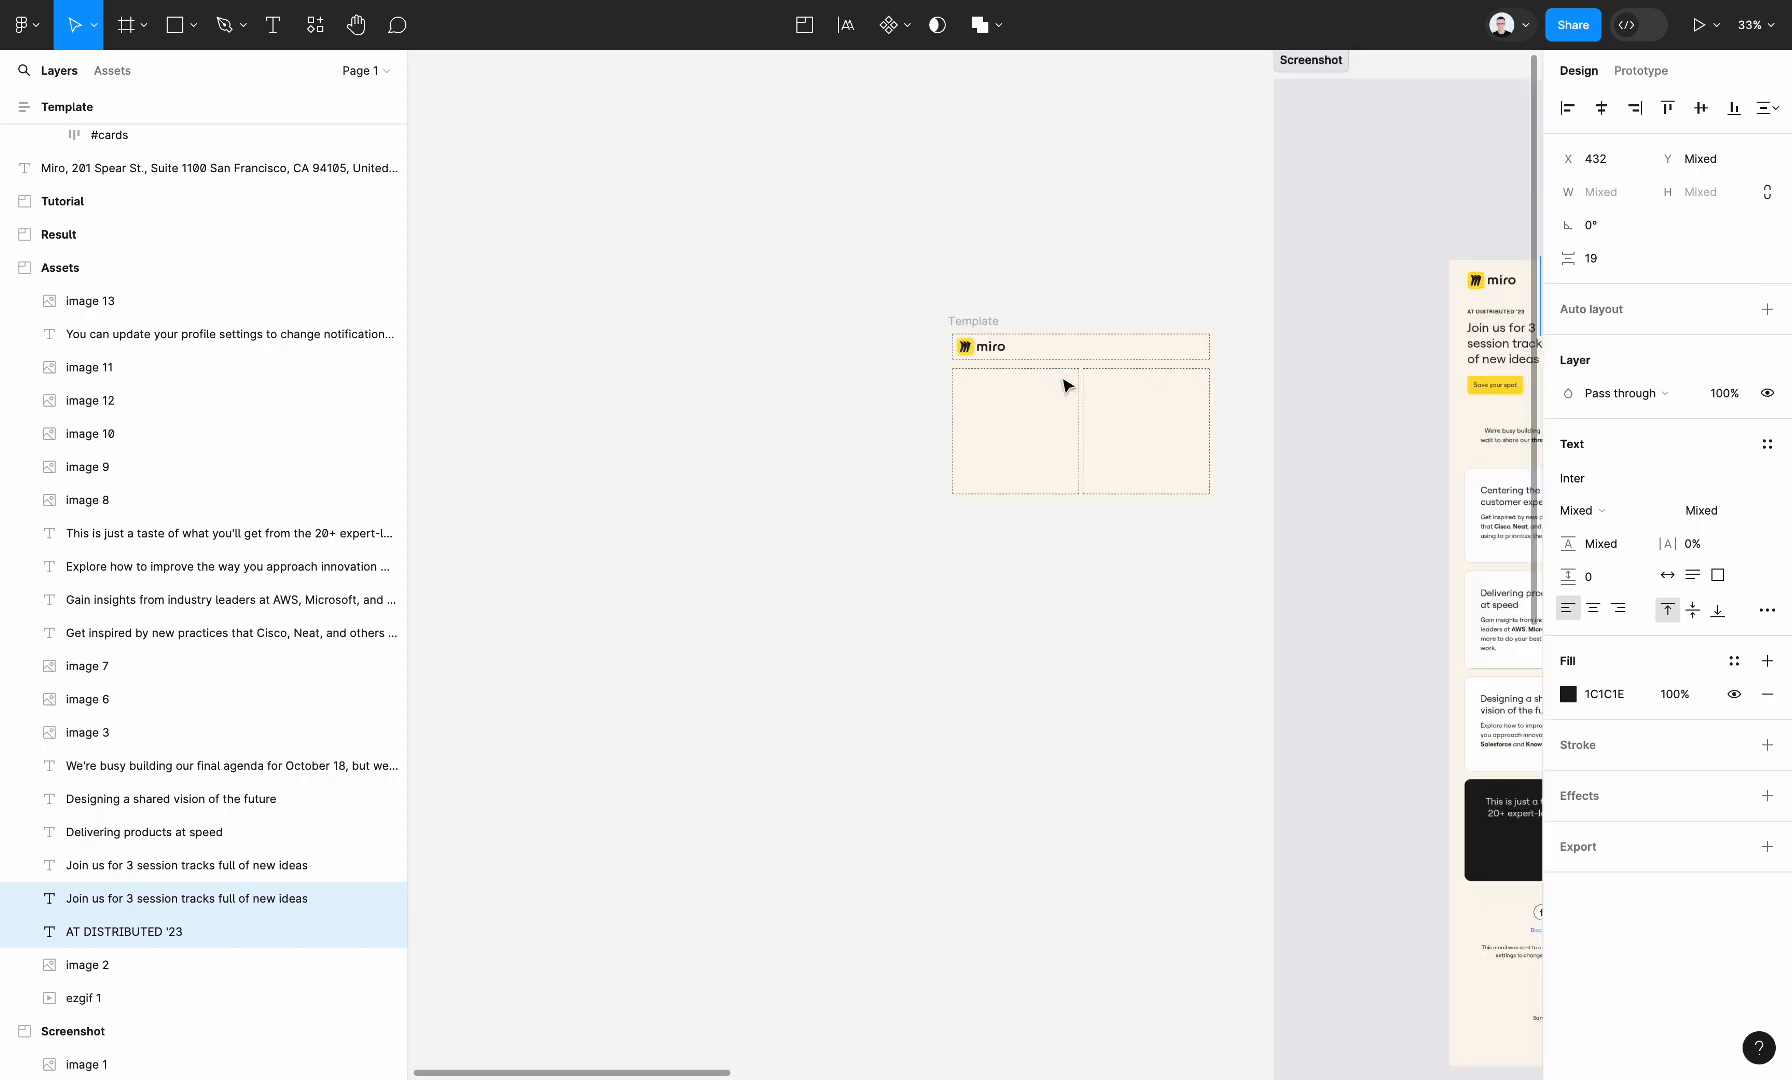
# Try to paste the copied label and heading directly into the Two Columns section's #cards frame
pyautogui.click(992, 440)
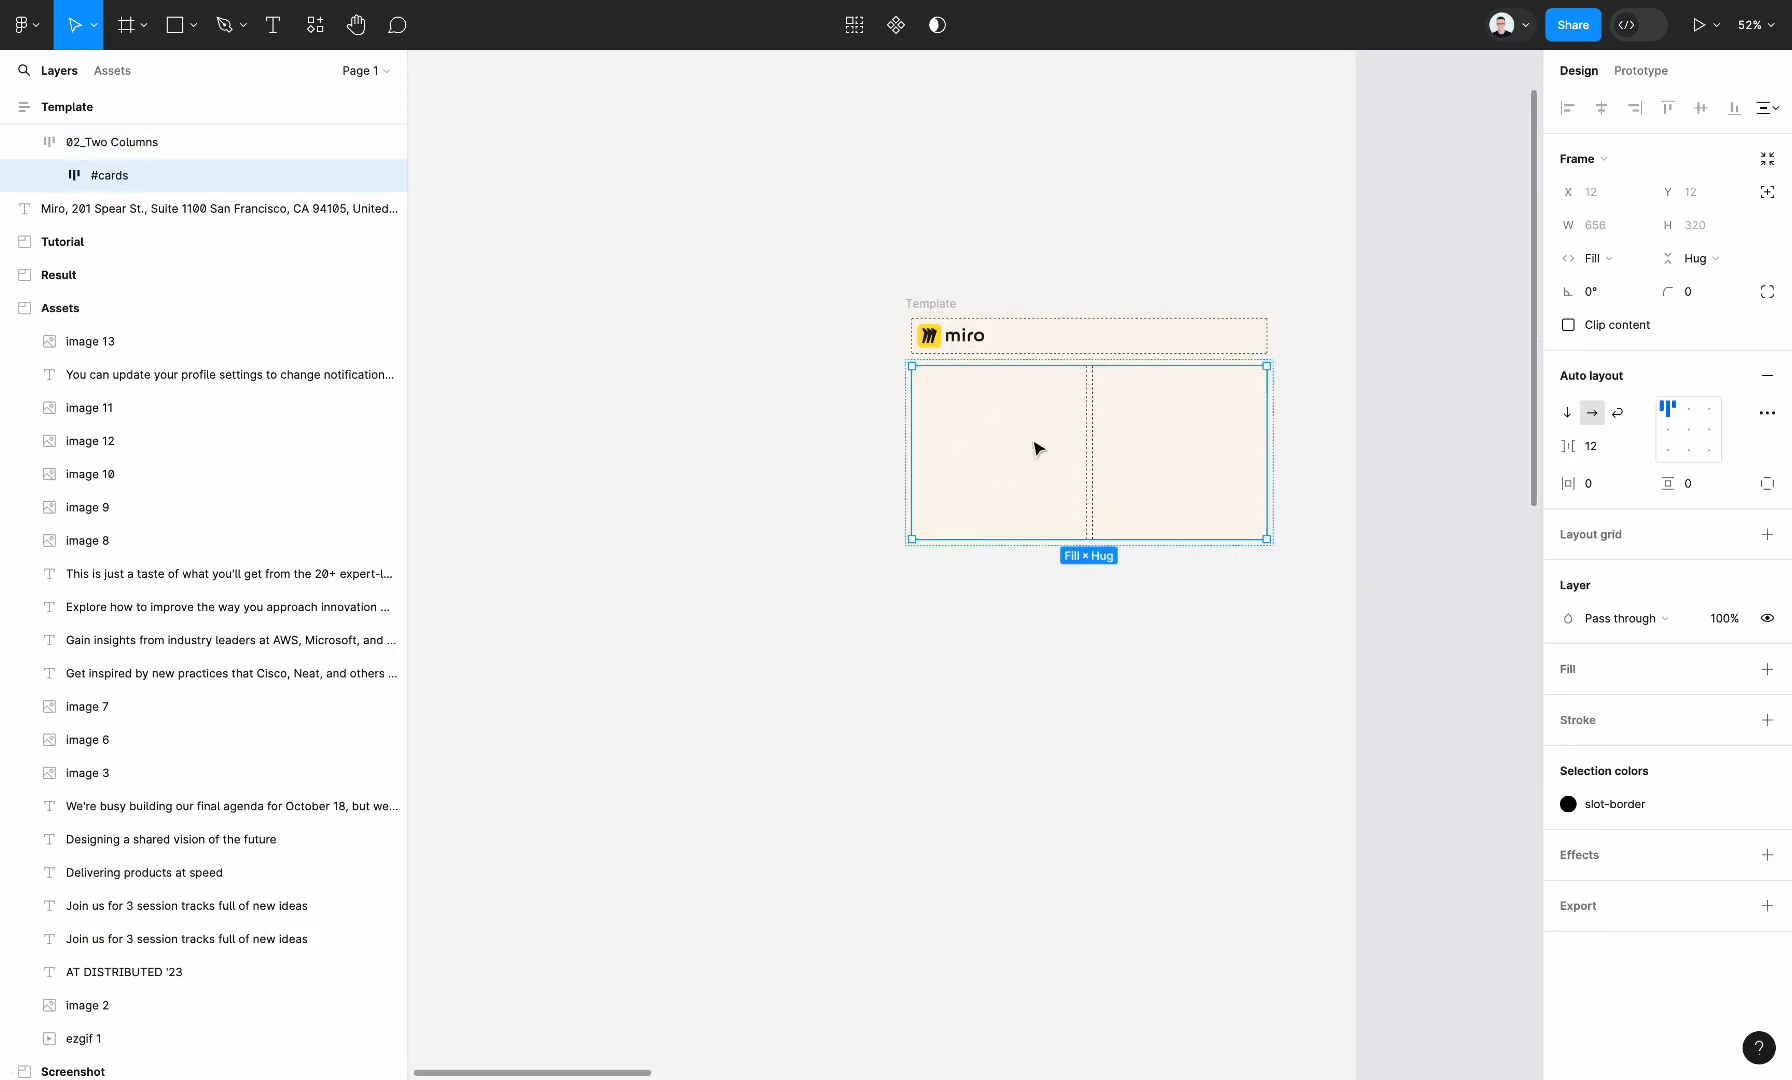
pyautogui.hotkey('ctrl', 'v')
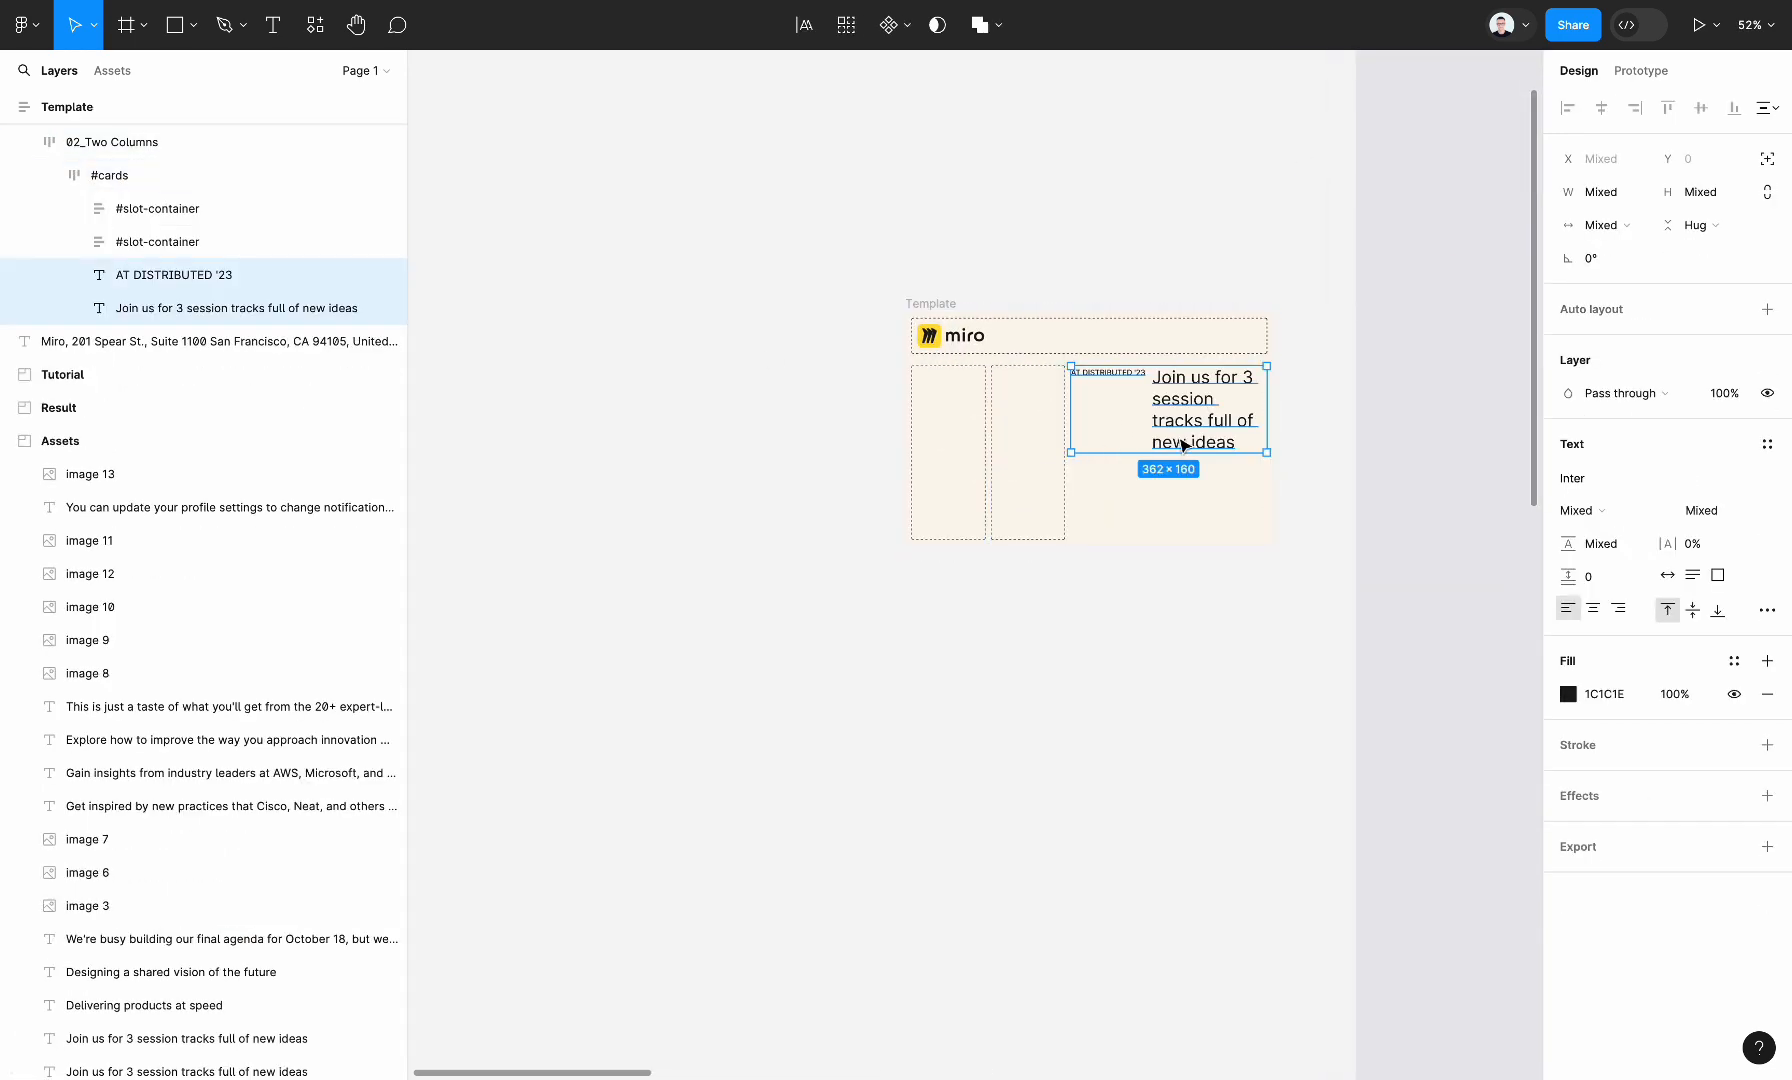
pyautogui.hotkey('ctrl', 'z')
# Paste the copied label and heading into the first #slot-container of the Two Columns section
pyautogui.click(988, 444)
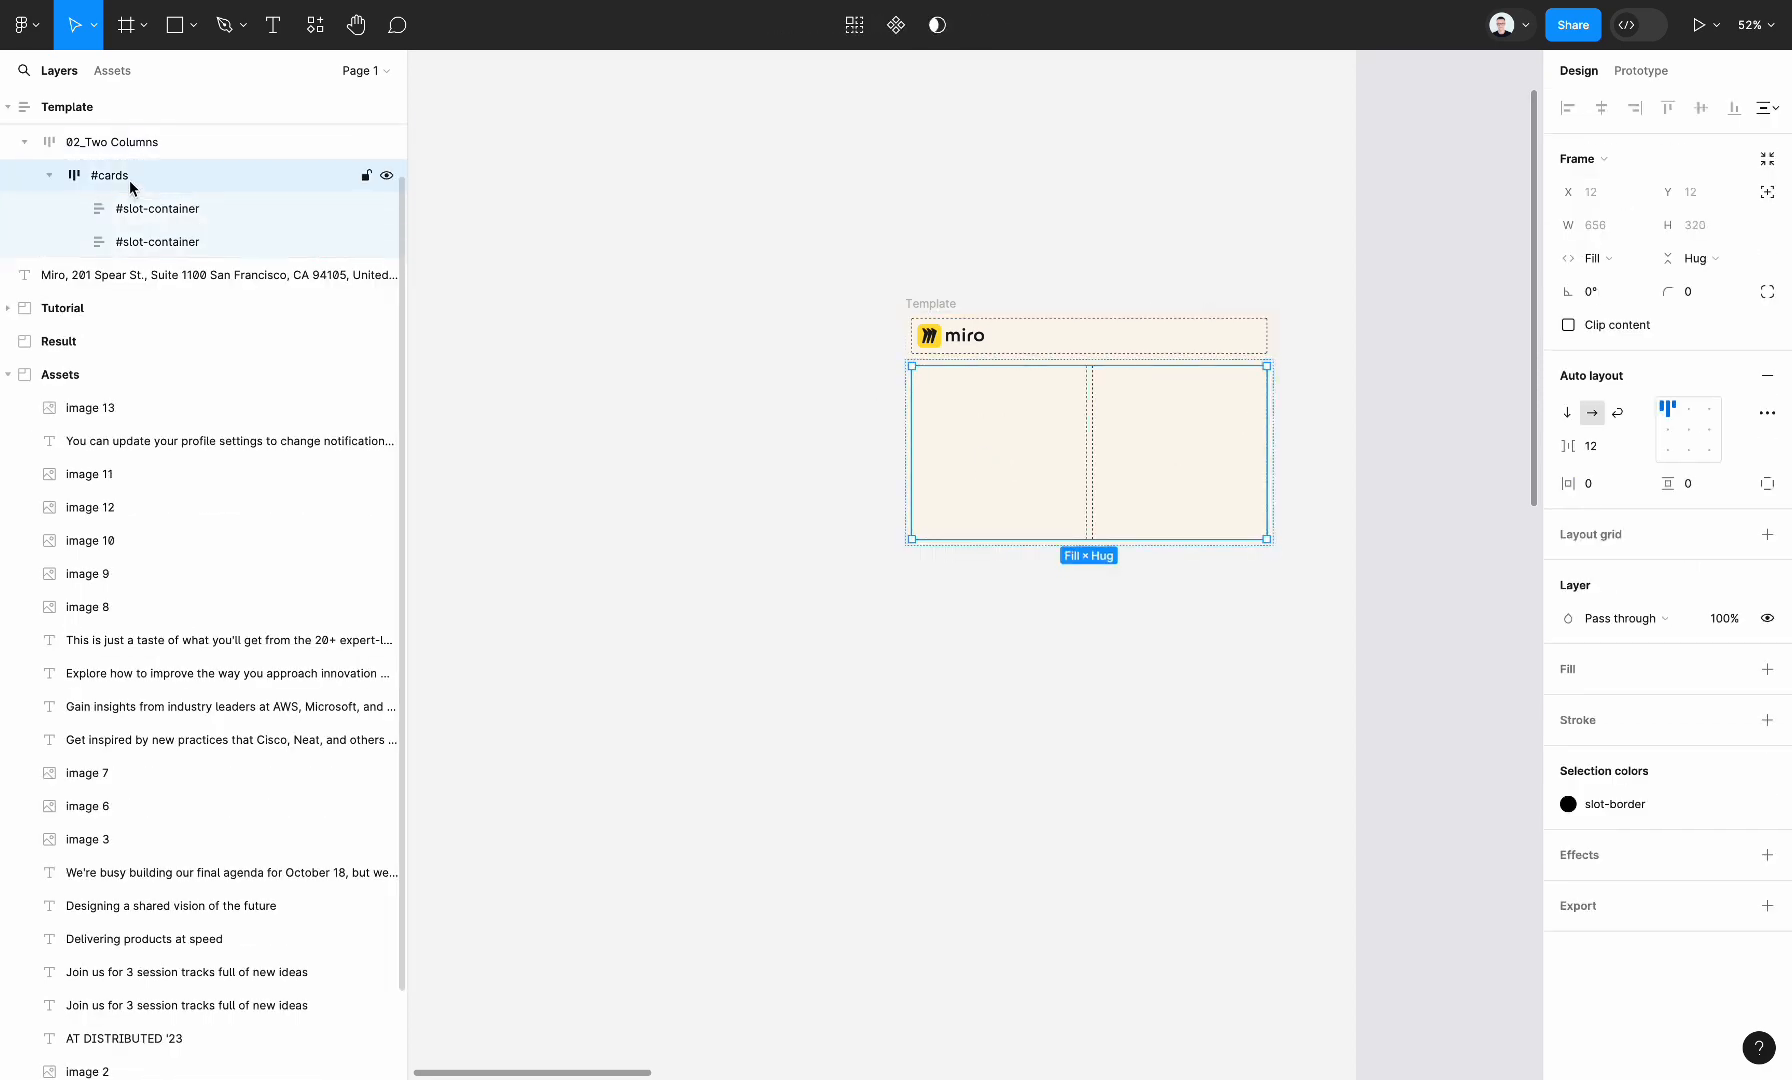
pyautogui.click(141, 204)
pyautogui.hotkey('ctrl', 'v')
pyautogui.scroll(3, 1010, 458)
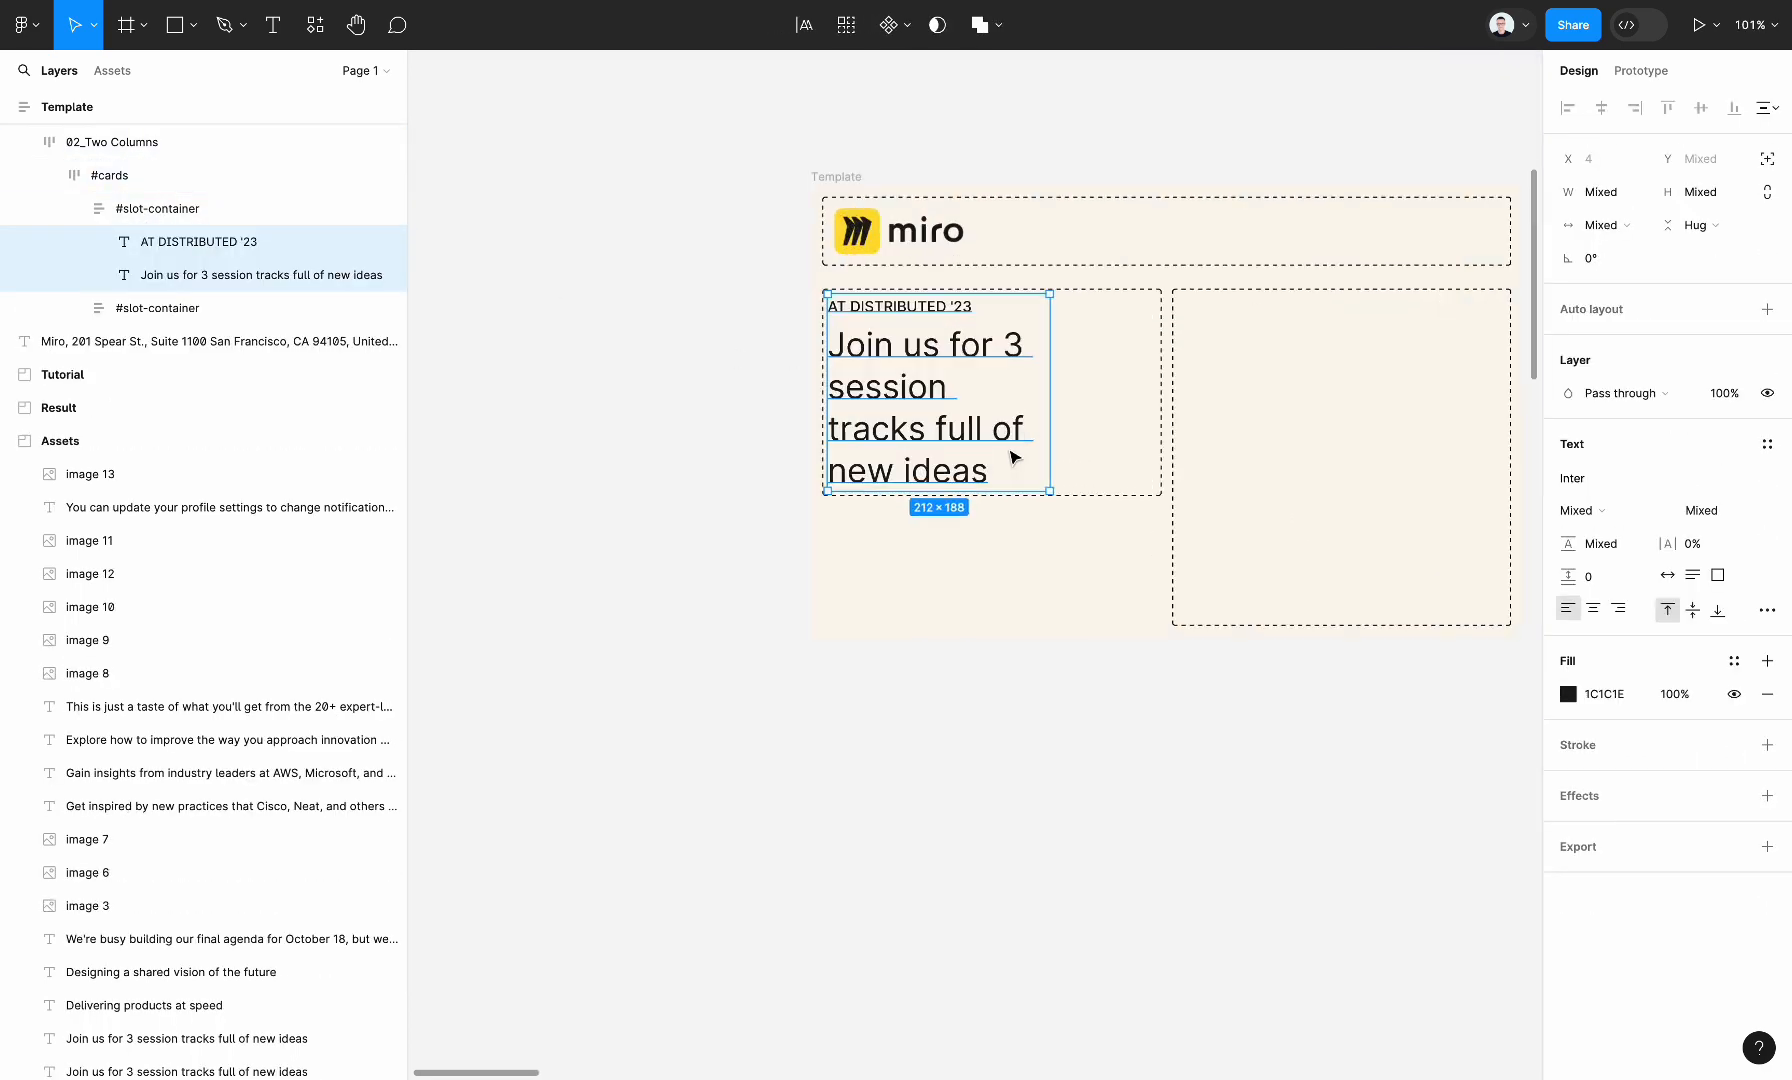
pyautogui.hscroll(1, 1110, 463)
pyautogui.scroll(1, 1110, 463)
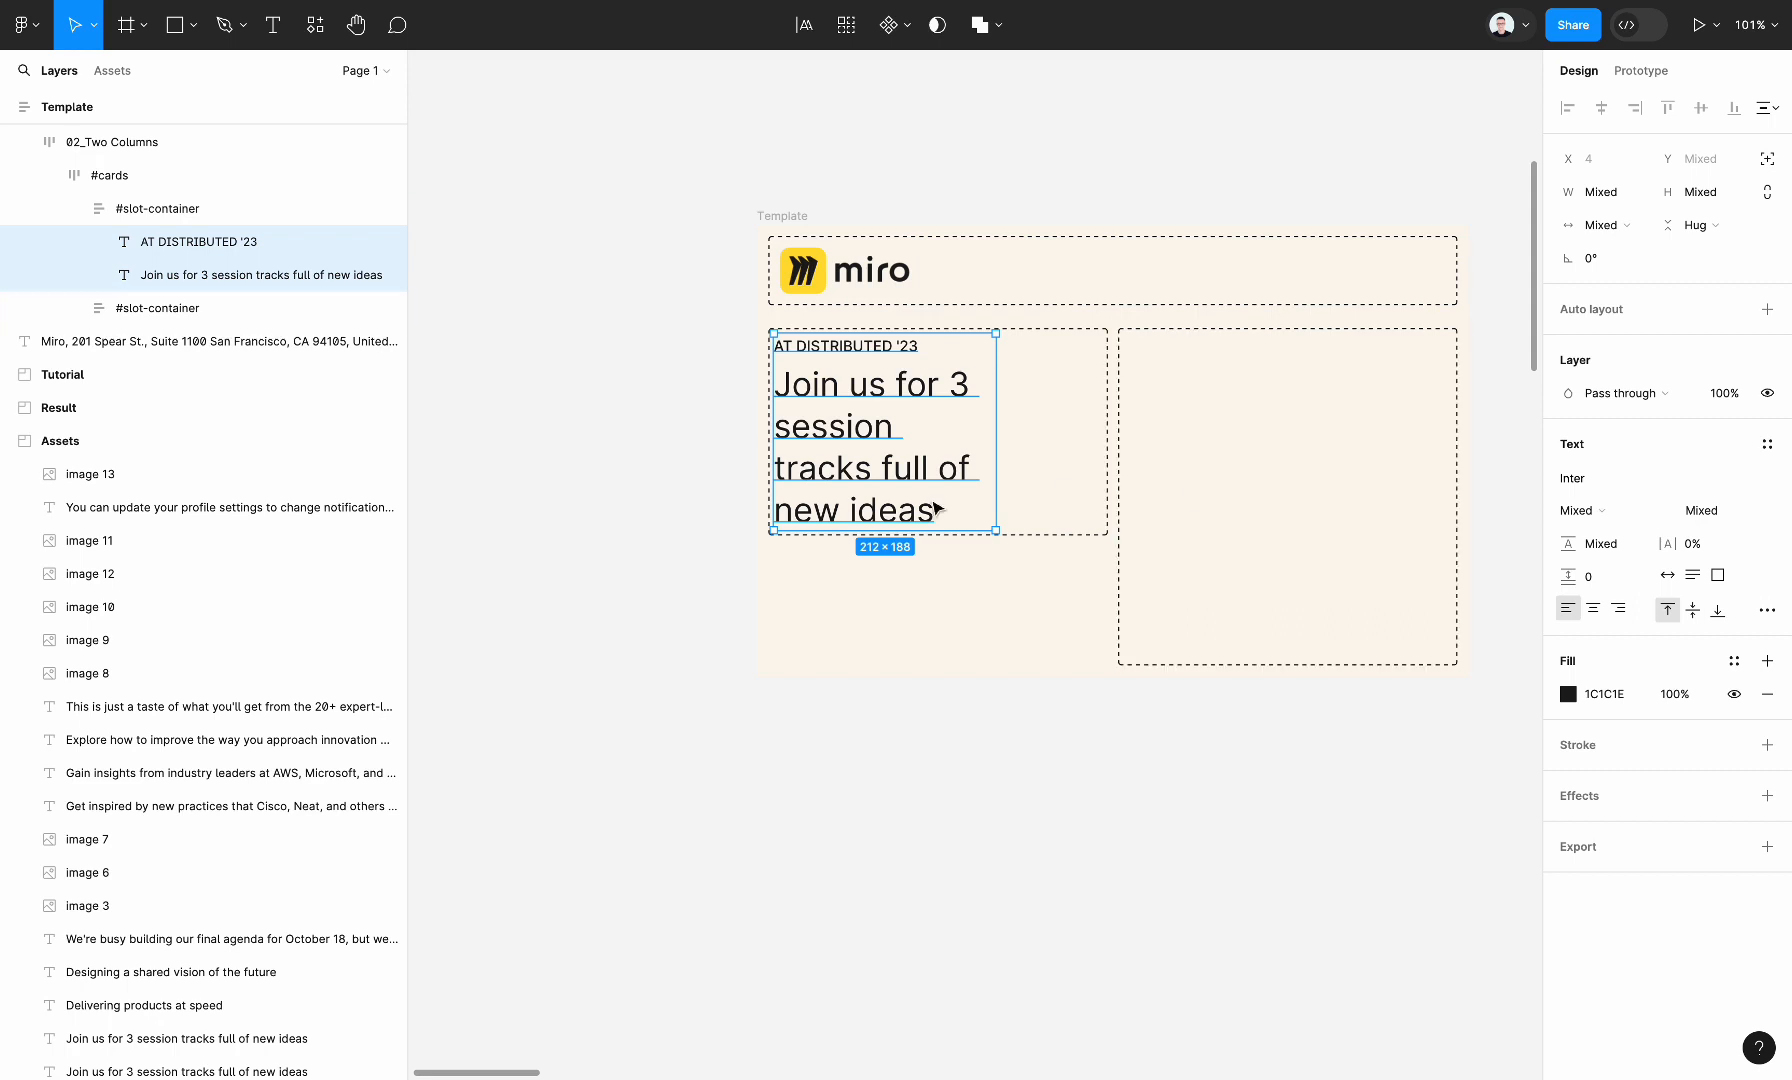
# Set the vertical spacing between items in the Two Columns section's first #slot-container to 12
pyautogui.click(190, 209)
pyautogui.click(1600, 443)
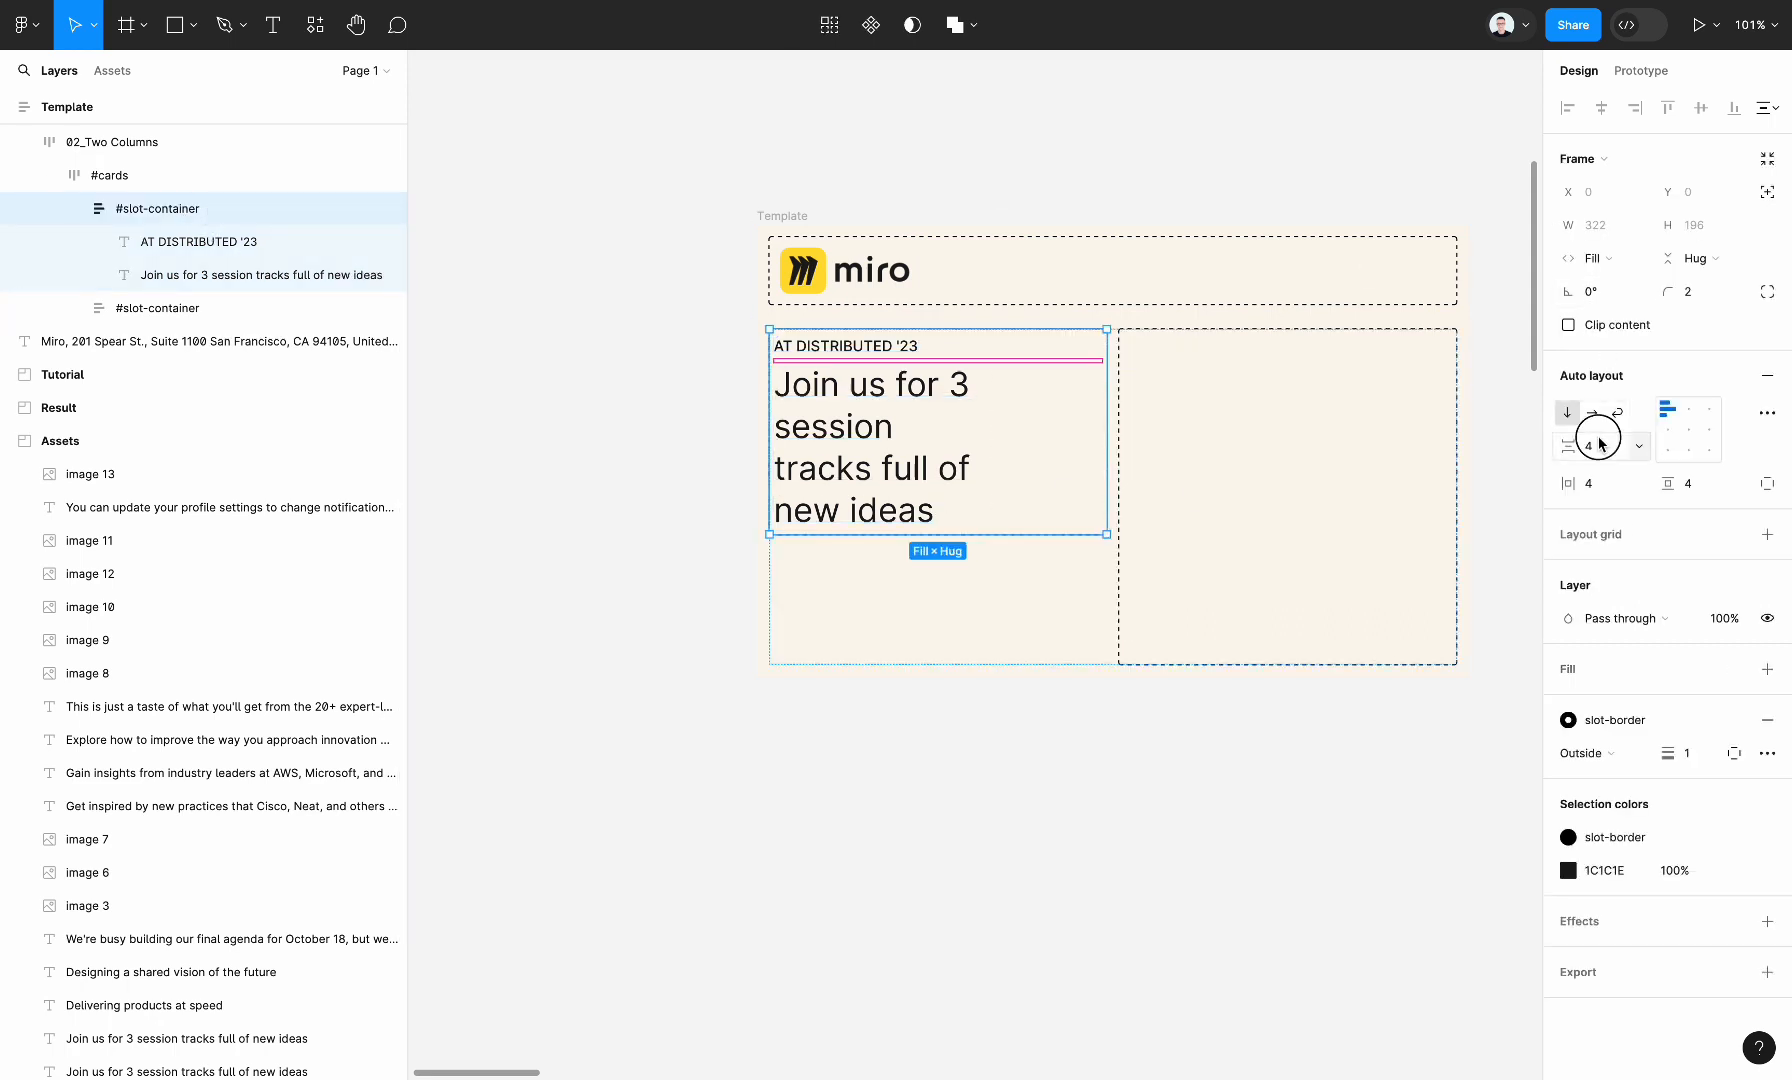
pyautogui.write('12')
pyautogui.press('Return')
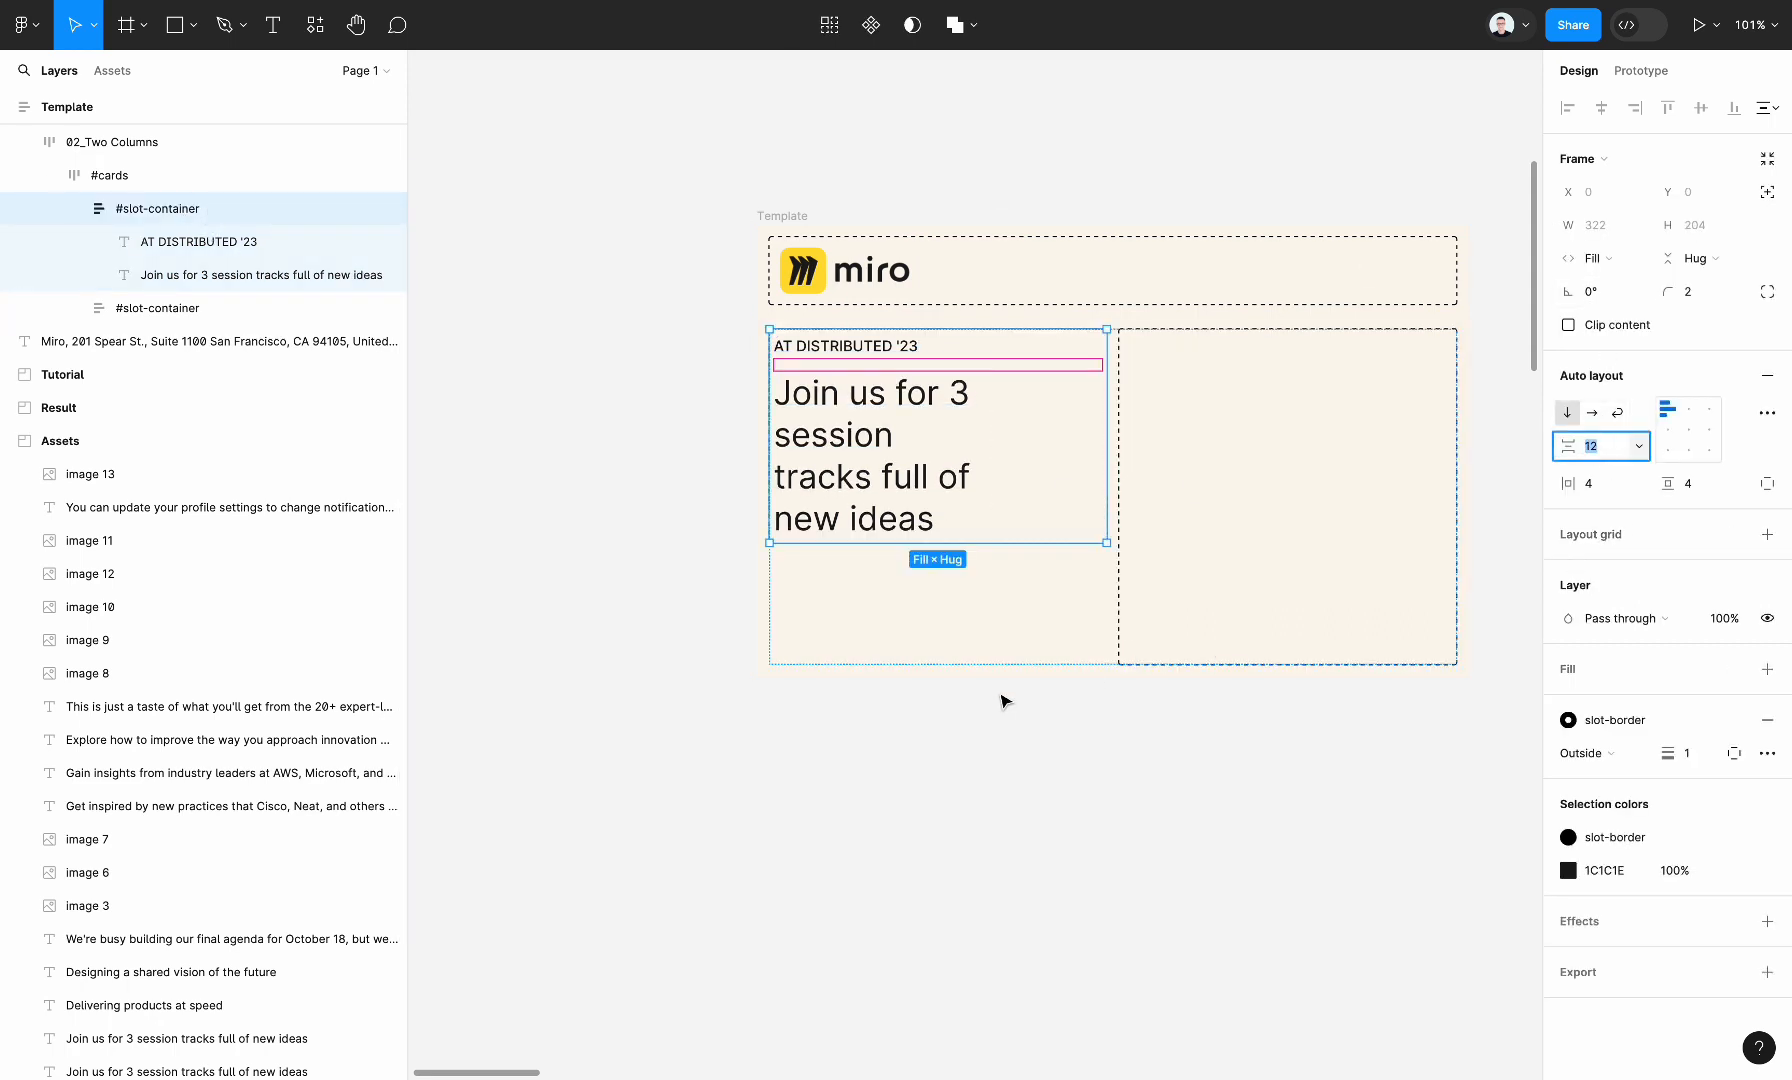
pyautogui.scroll(-5, 1026, 754)
pyautogui.click(1026, 754)
# Compare the Template frame's side margins with those of the reference email in the Screenshot frame
pyautogui.hscroll(3, 1026, 754)
pyautogui.scroll(-3, 1026, 754)
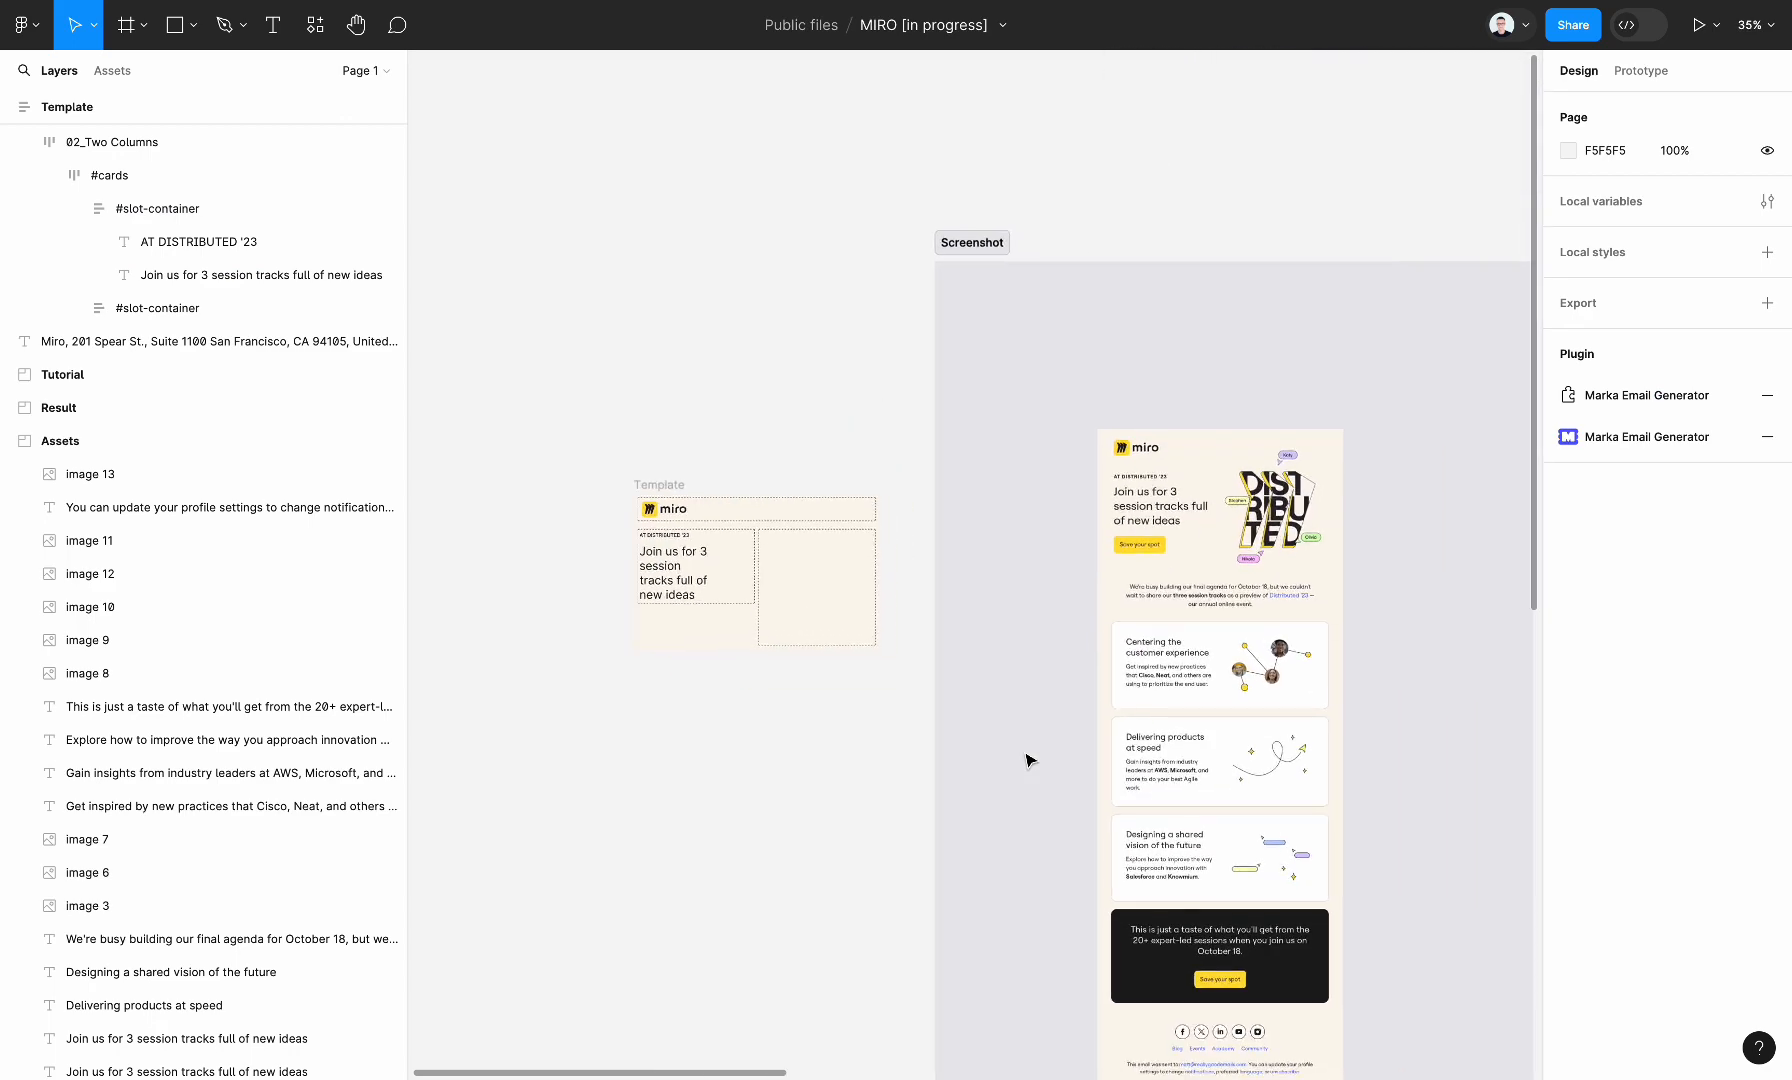
pyautogui.hscroll(-2, 1026, 760)
pyautogui.click(790, 484)
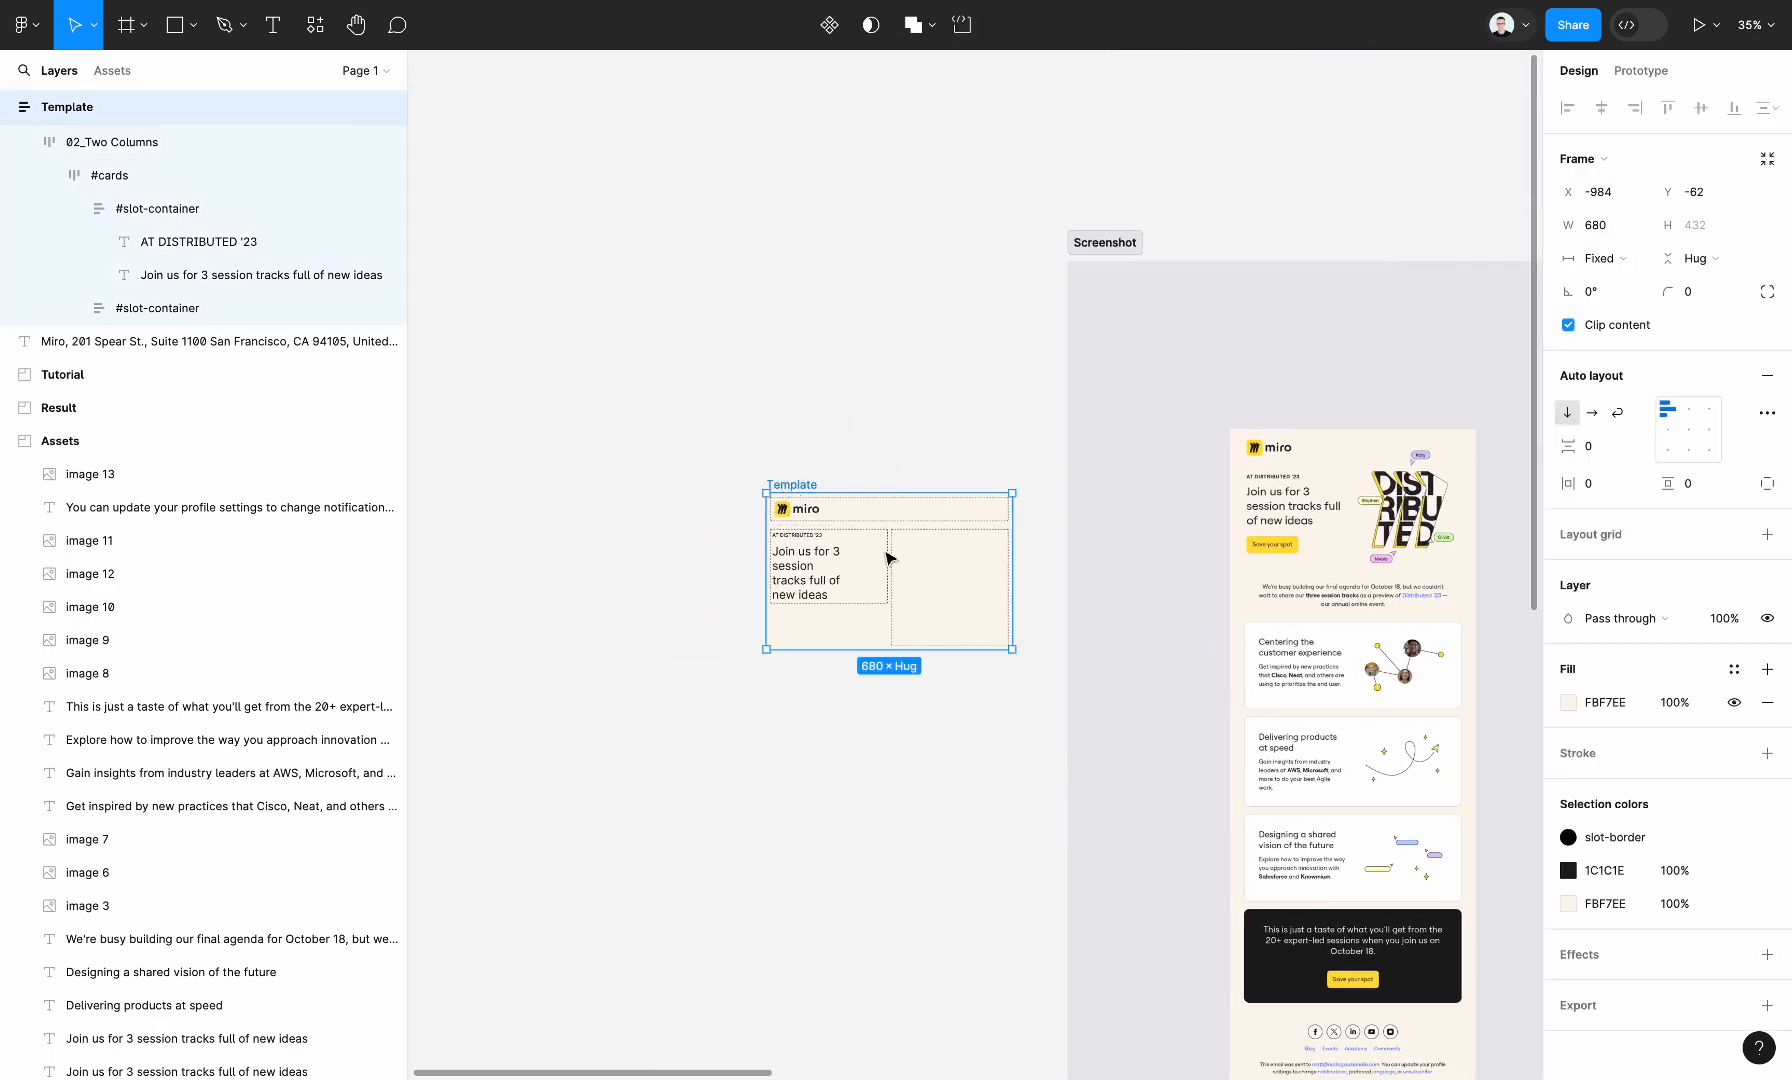
pyautogui.scroll(1, 890, 559)
pyautogui.scroll(-3, 1404, 592)
pyautogui.hscroll(1, 1404, 592)
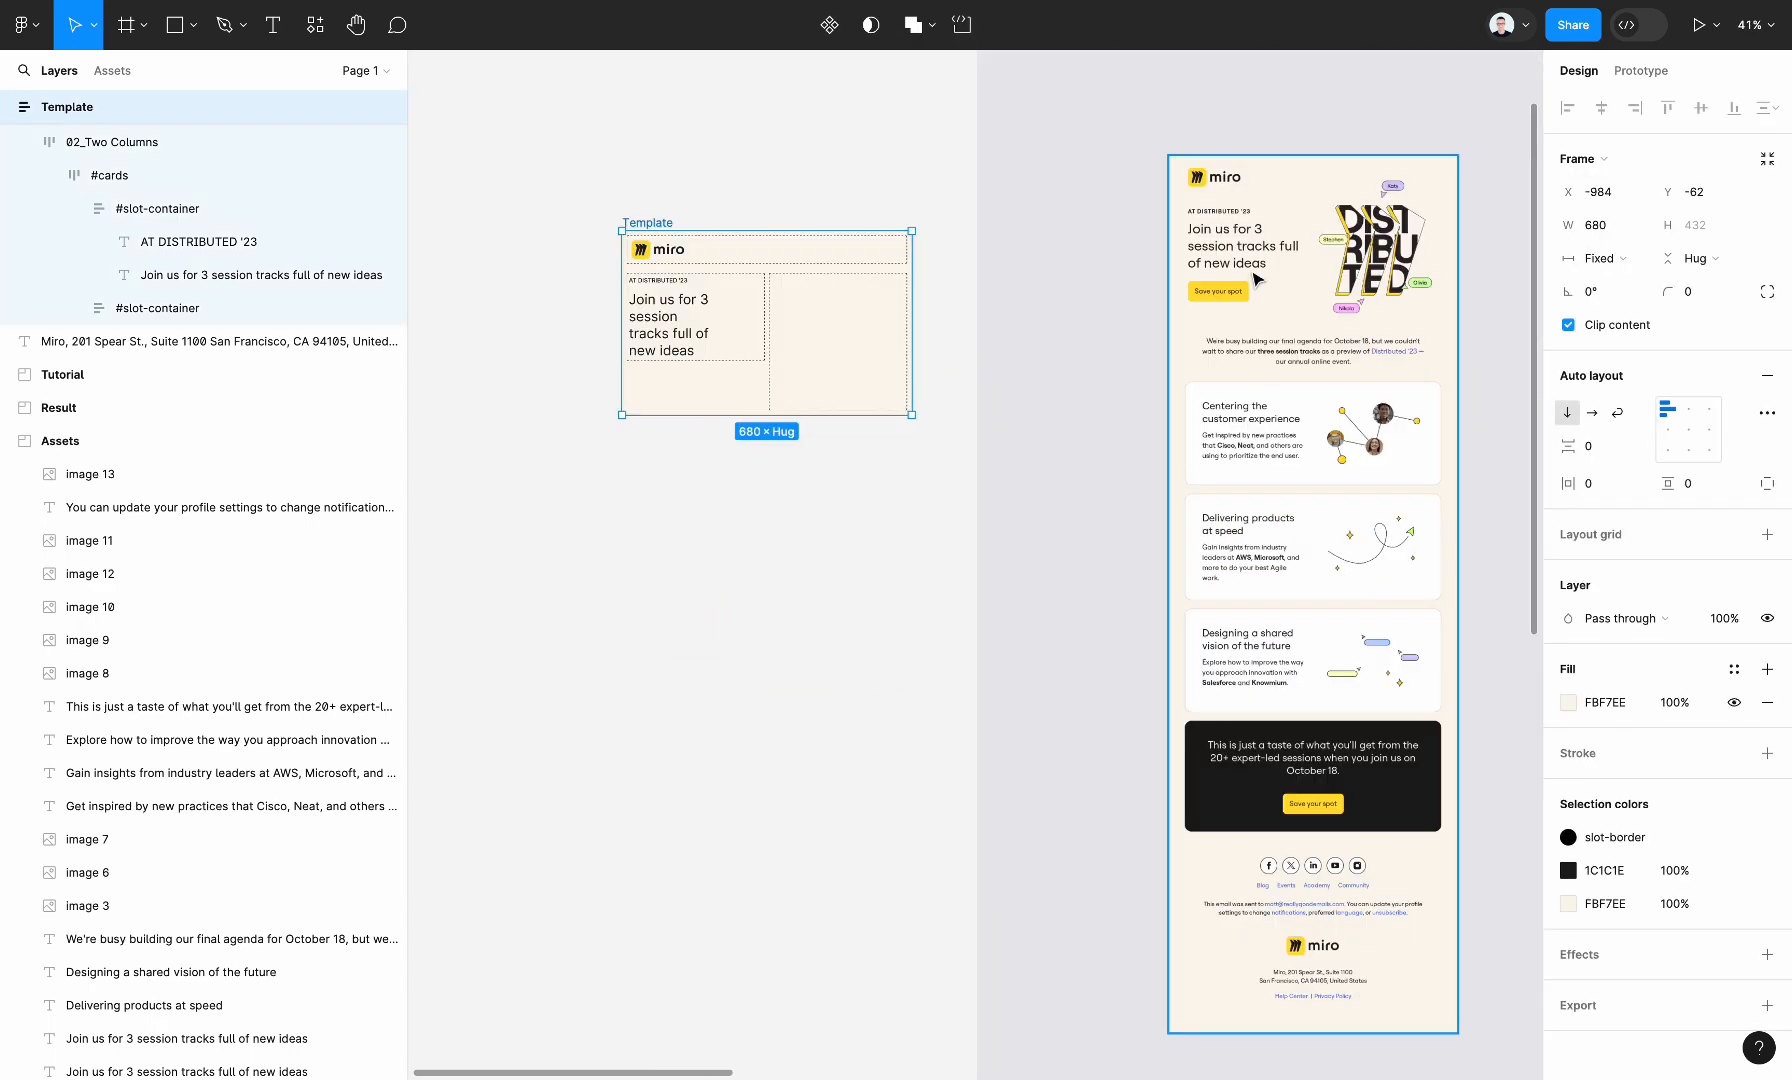
pyautogui.scroll(2, 1257, 279)
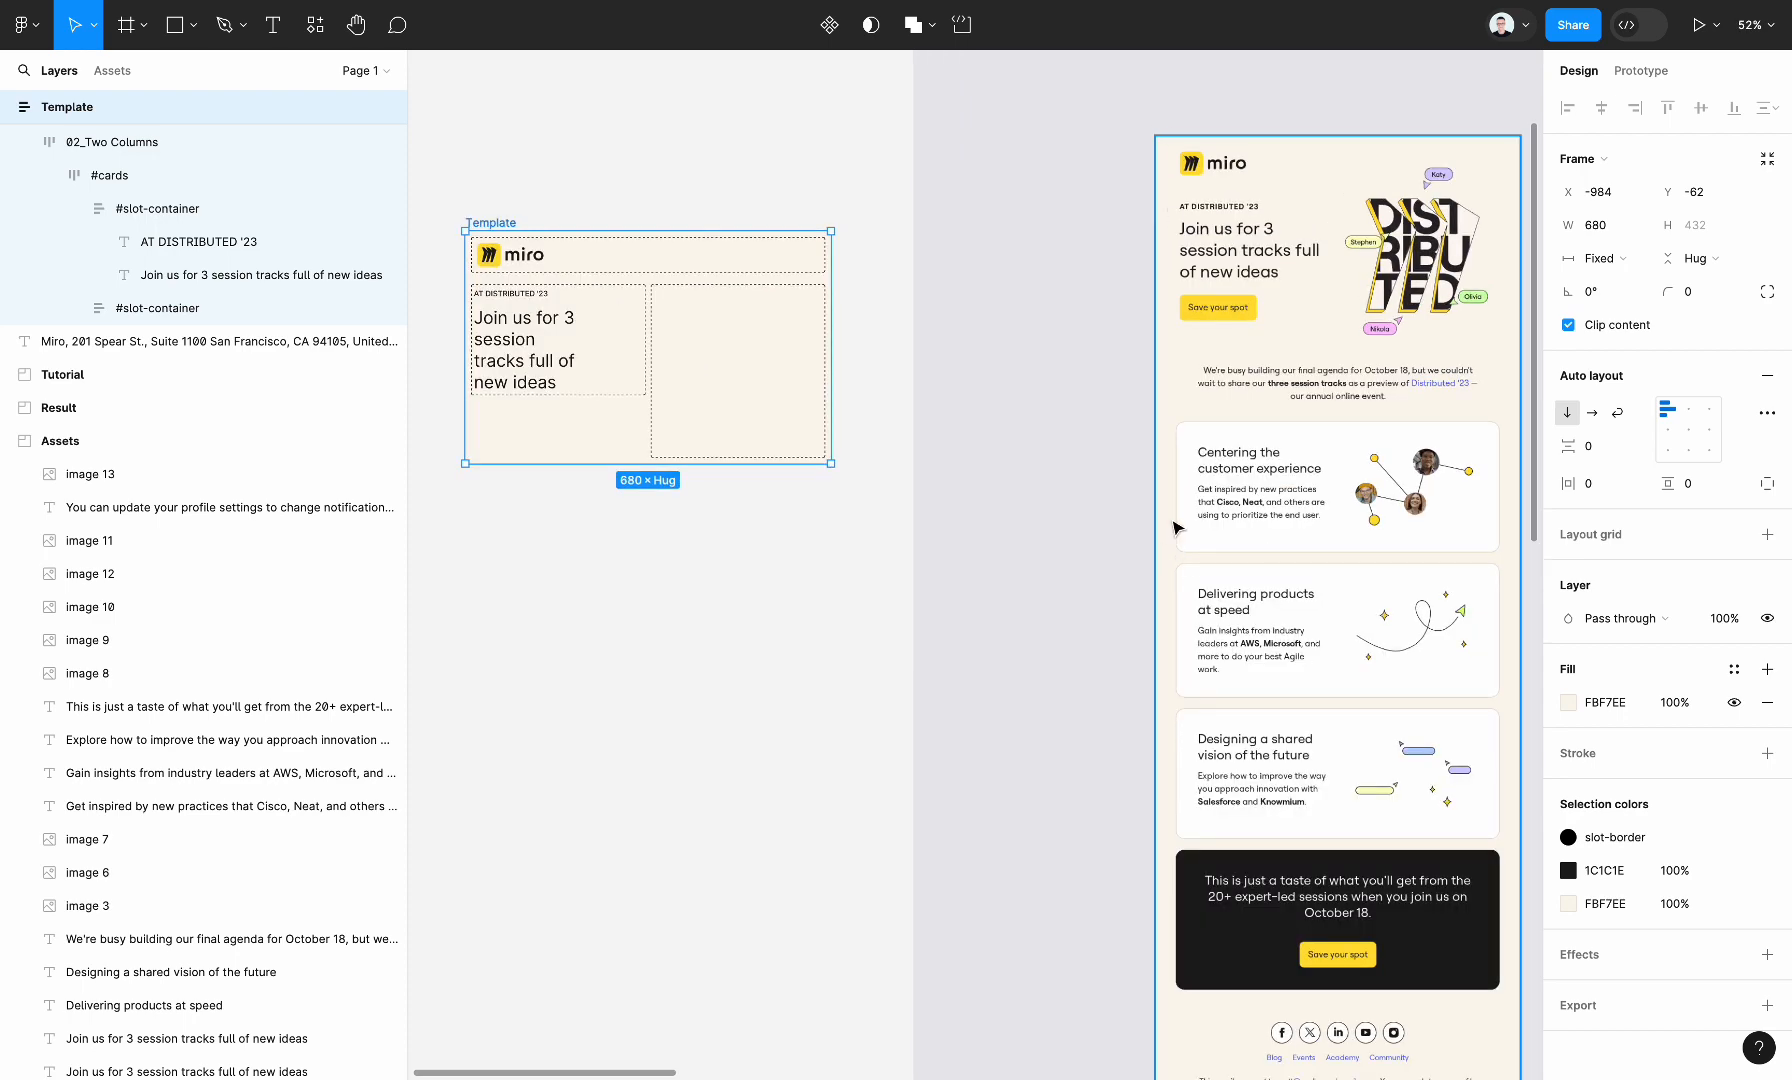
pyautogui.hscroll(-1, 1177, 528)
pyautogui.scroll(1, 1177, 528)
pyautogui.hscroll(2, 1198, 441)
pyautogui.hscroll(-3, 1198, 441)
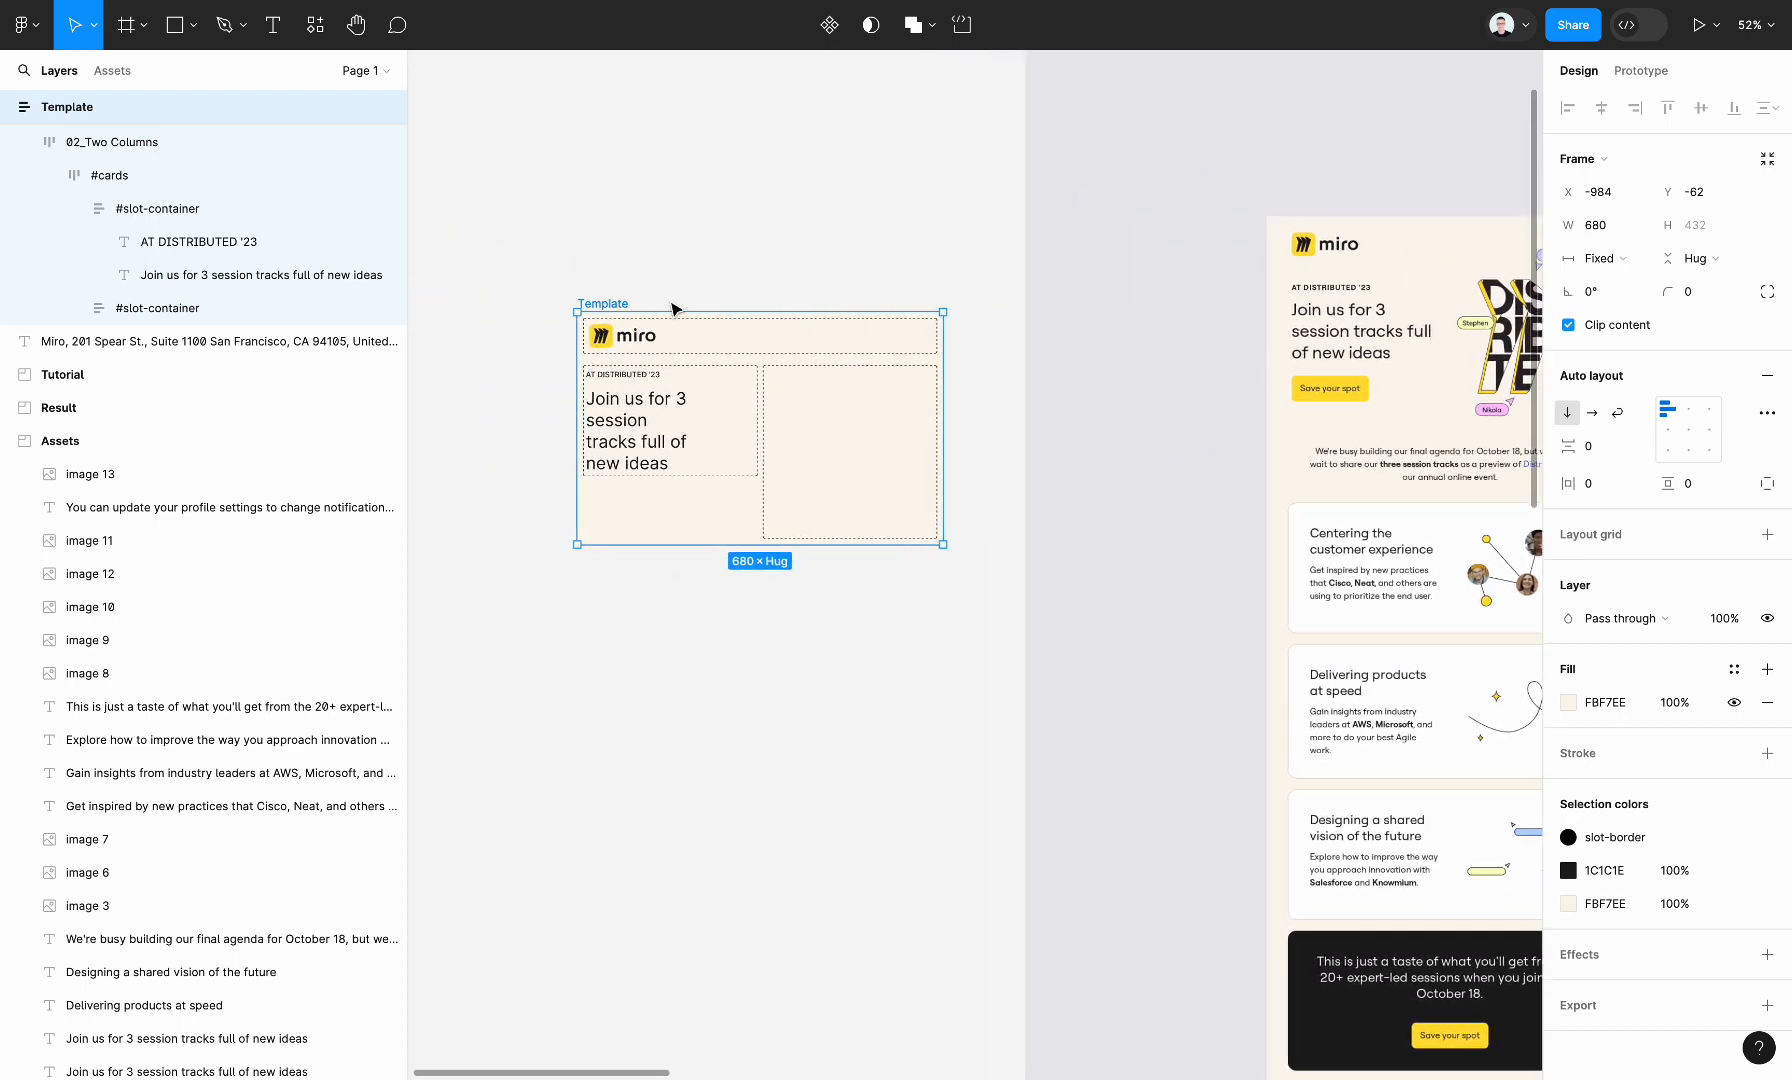
# Set the Template frame's horizontal and vertical auto layout padding to 24
pyautogui.click(632, 250)
pyautogui.moveTo(602, 302); pyautogui.dragTo(613, 307)
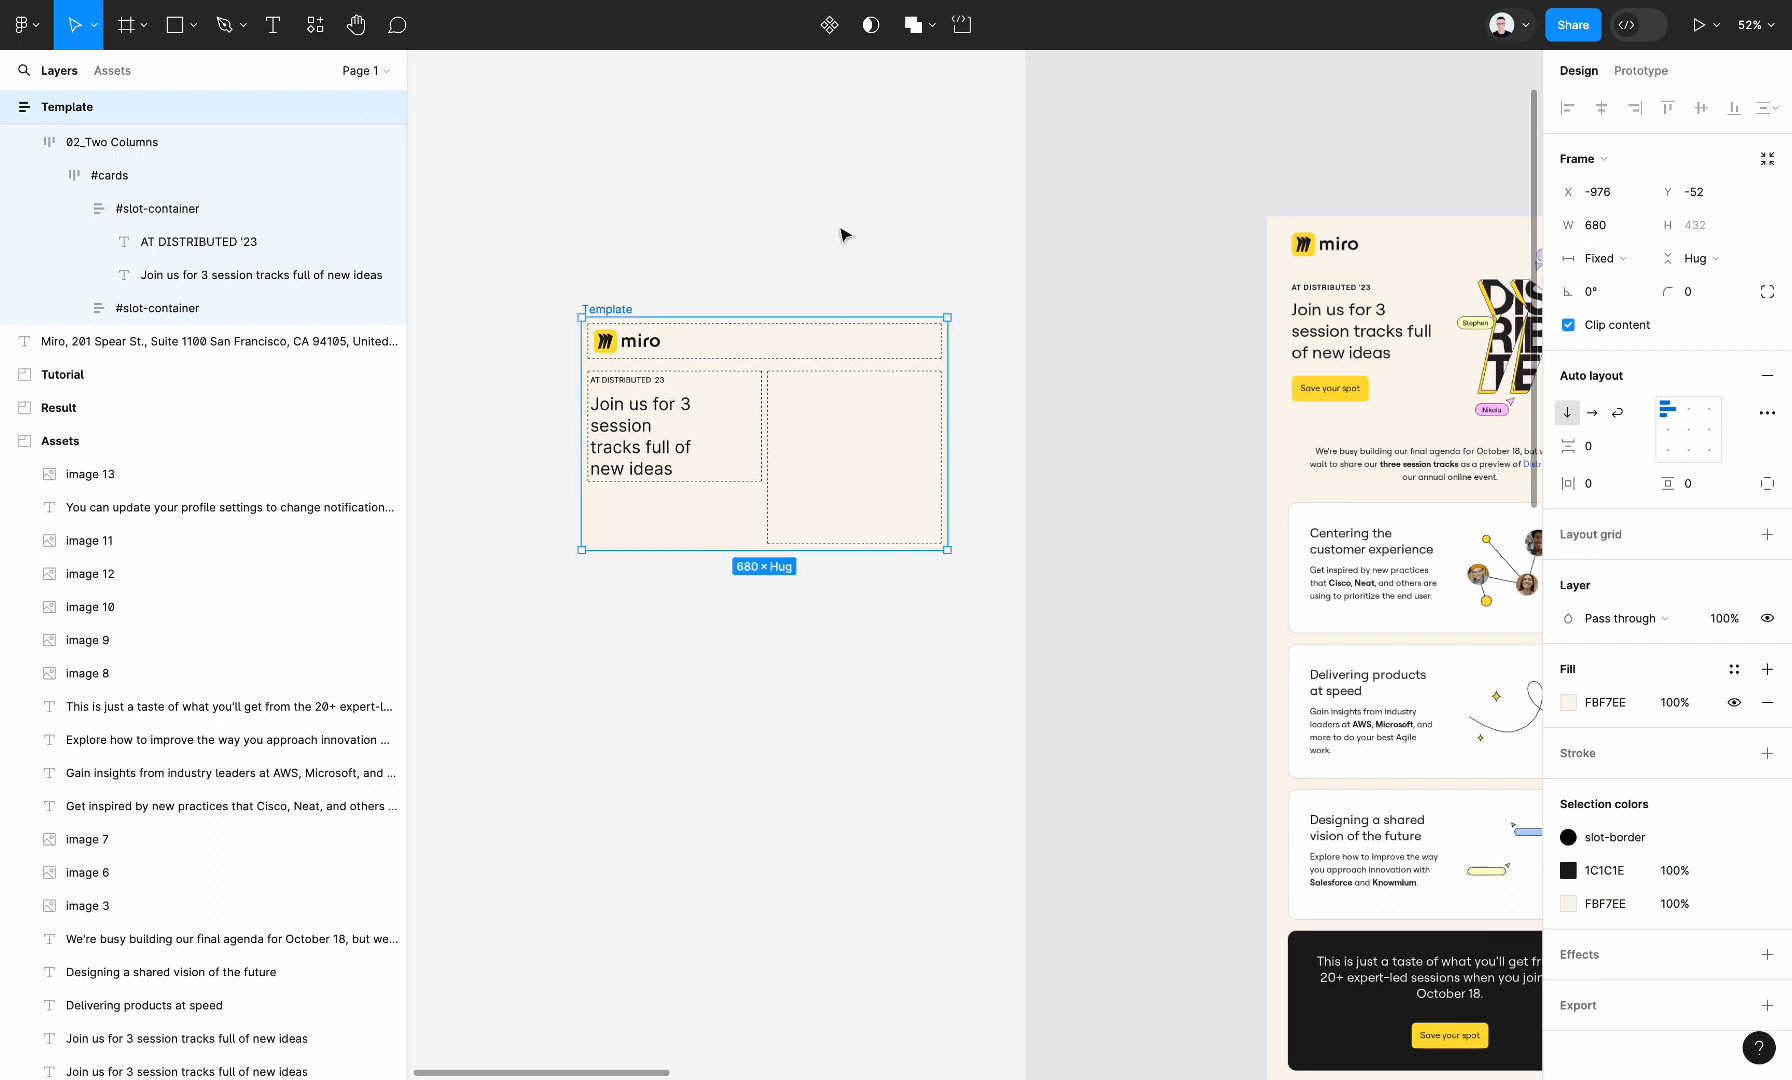
pyautogui.click(1600, 484)
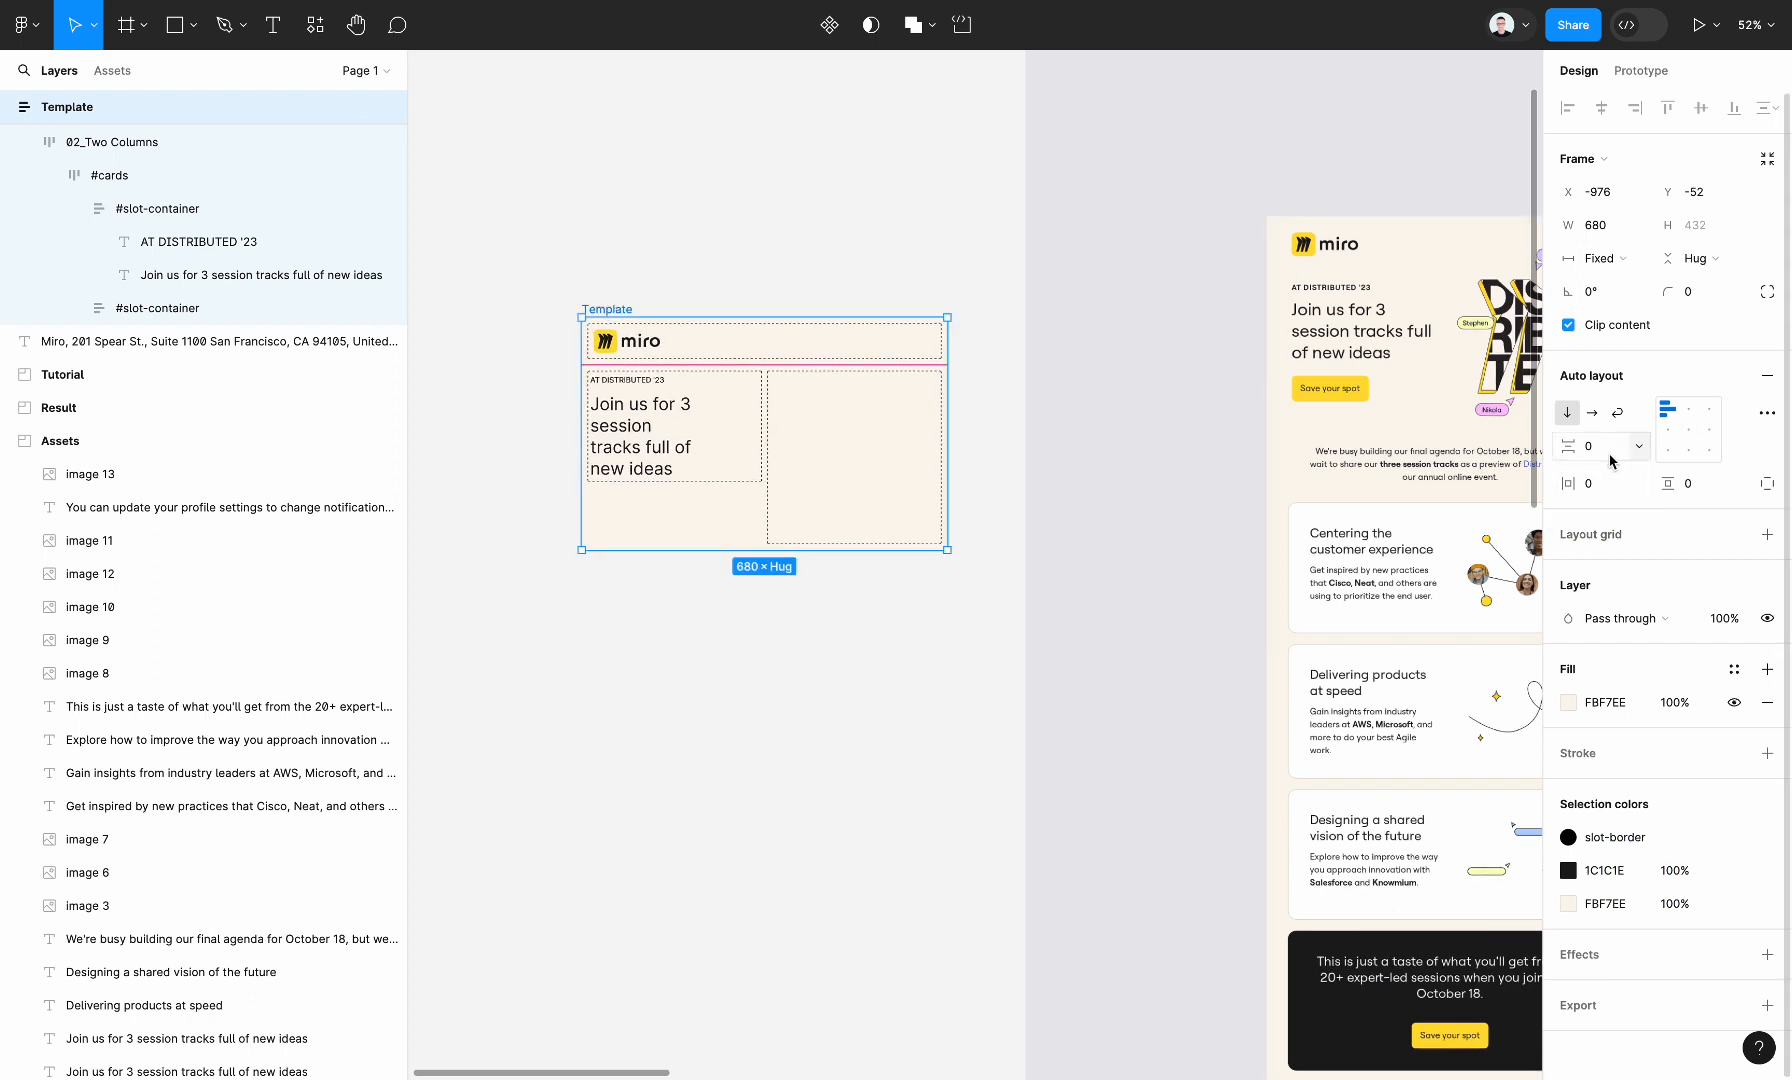
pyautogui.write('16')
pyautogui.press('Return')
pyautogui.write('24')
pyautogui.press('Return')
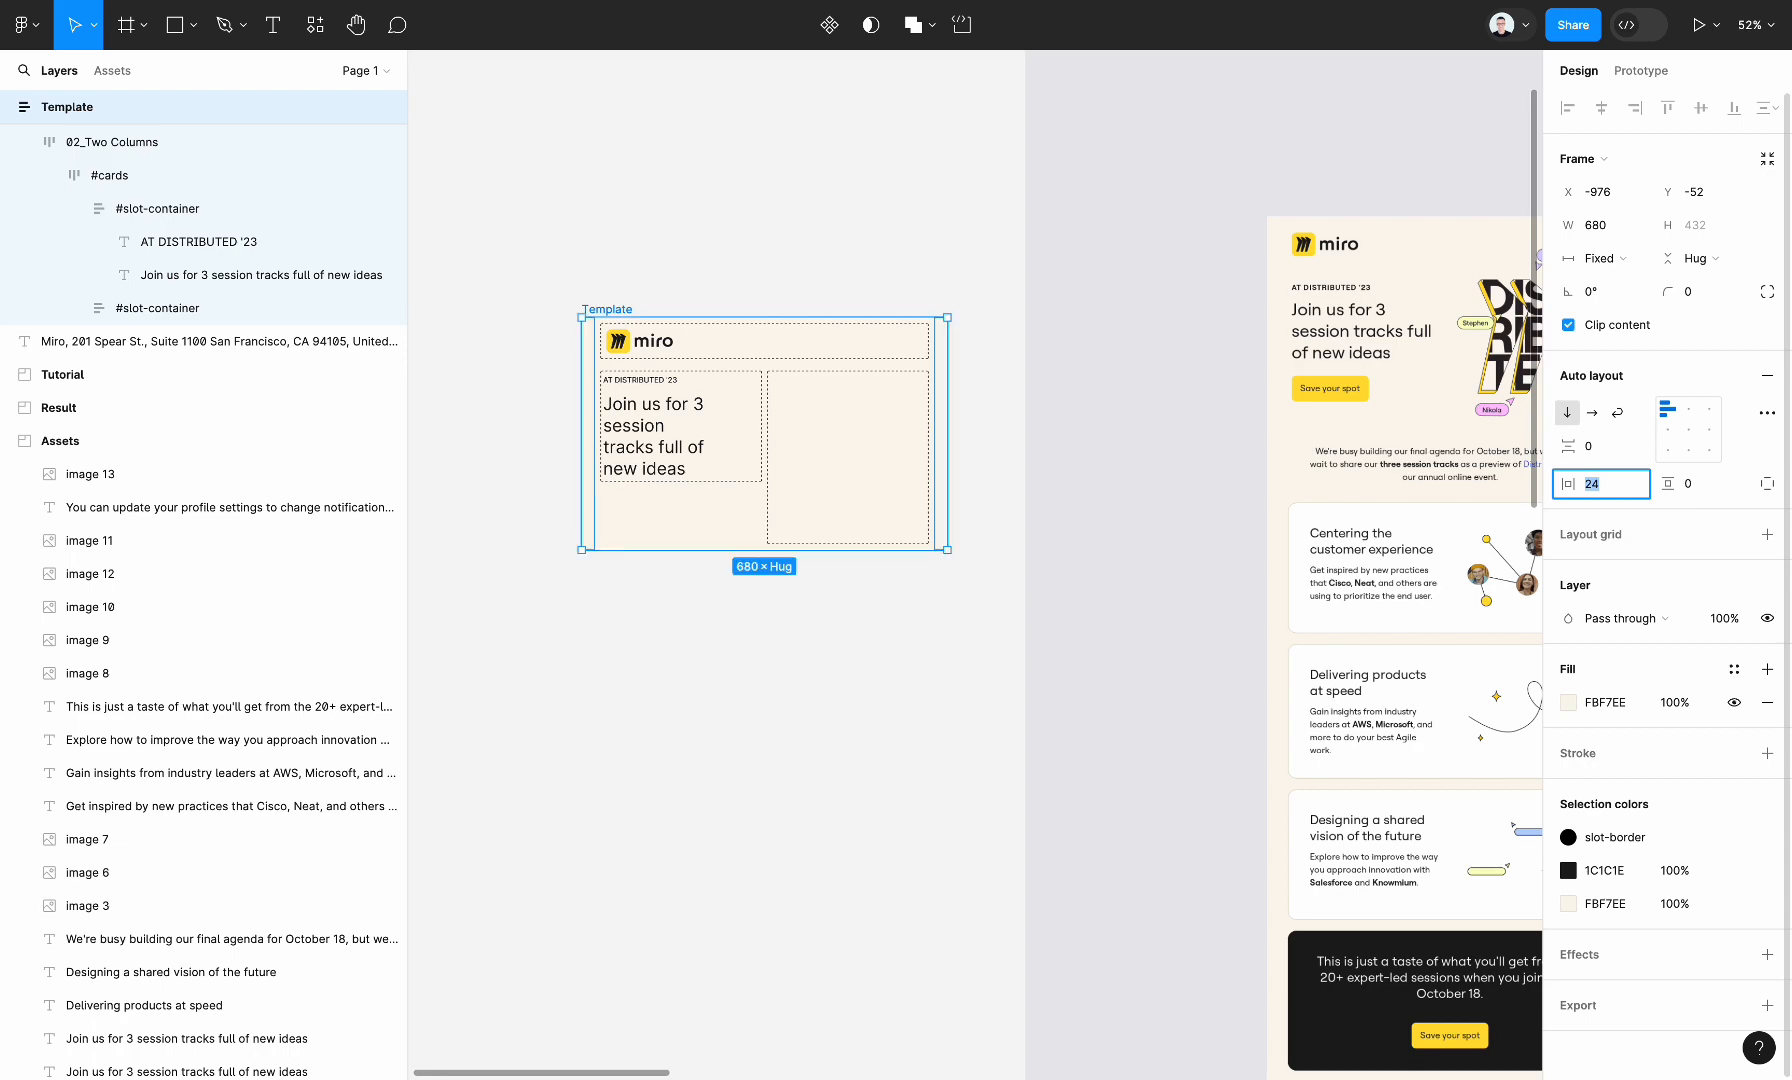
pyautogui.click(1697, 494)
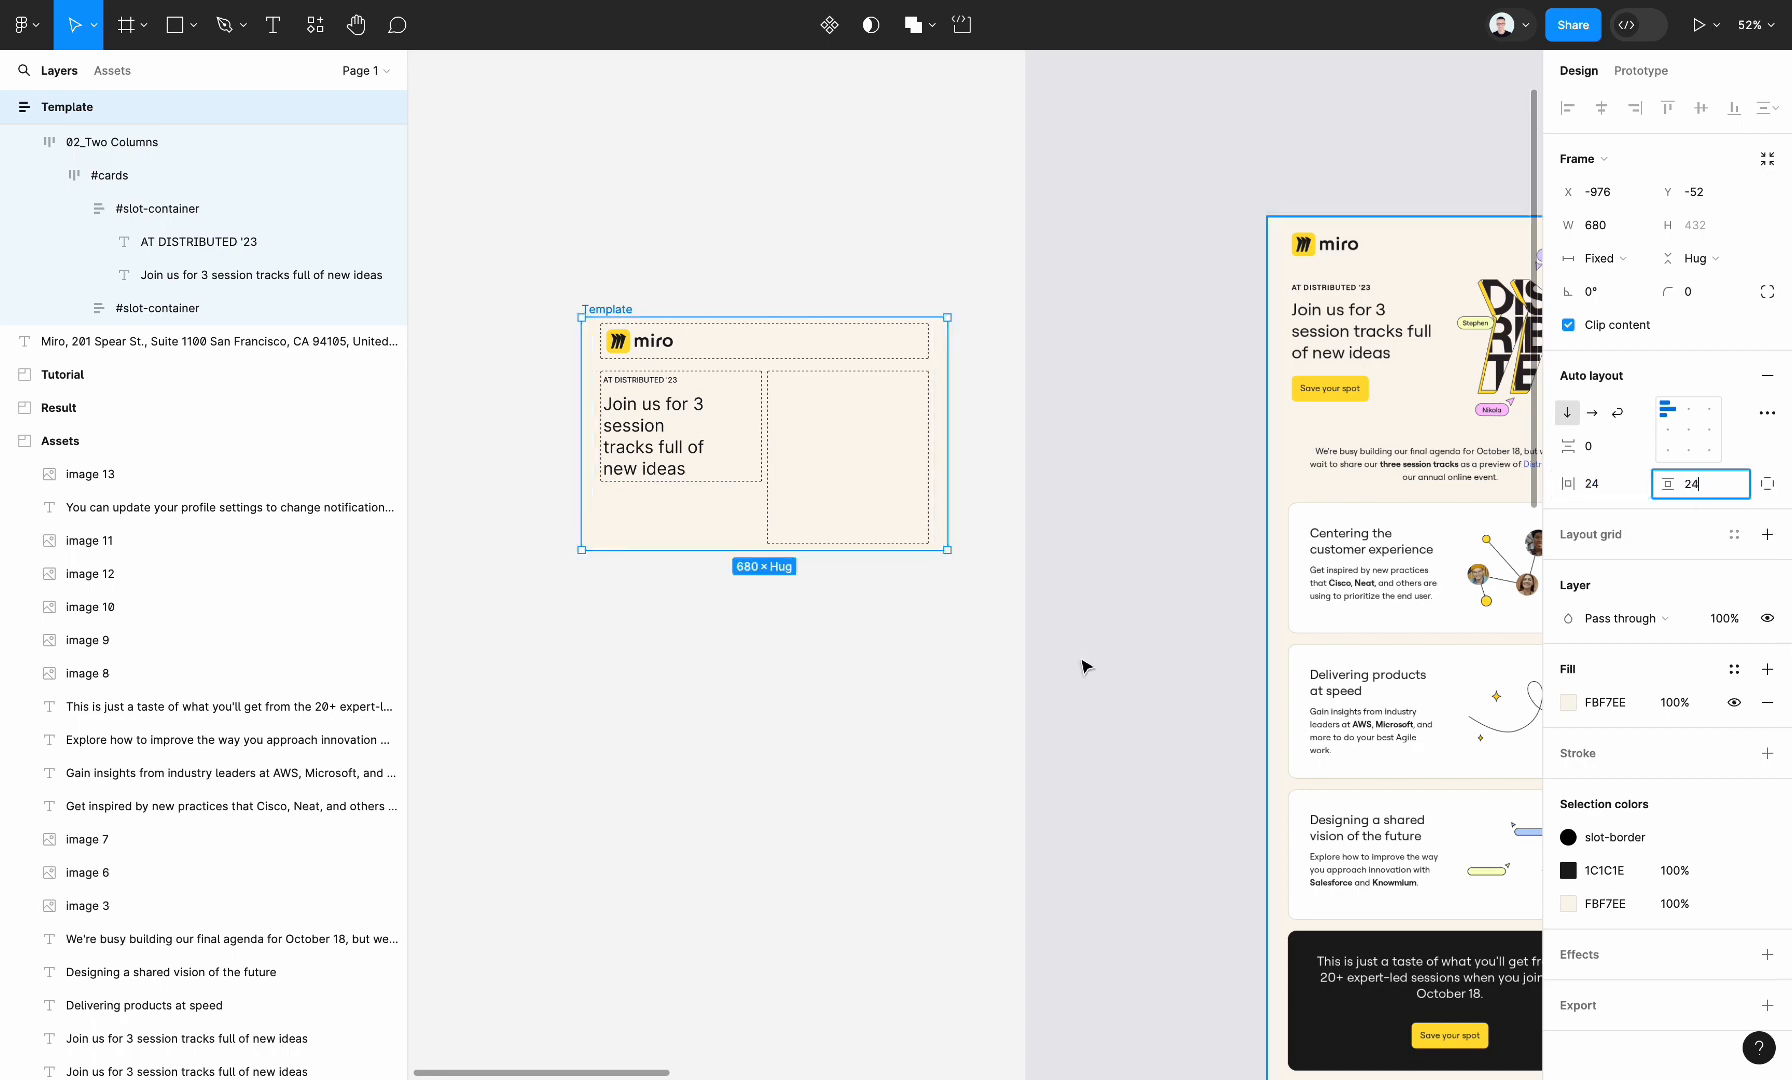
pyautogui.click(816, 762)
# Copy the "DISTRIBUTED" GIF from the Assets frame into the empty second #slot-container of the Two Columns section
pyautogui.scroll(-3, 818, 768)
pyautogui.hscroll(10, 818, 768)
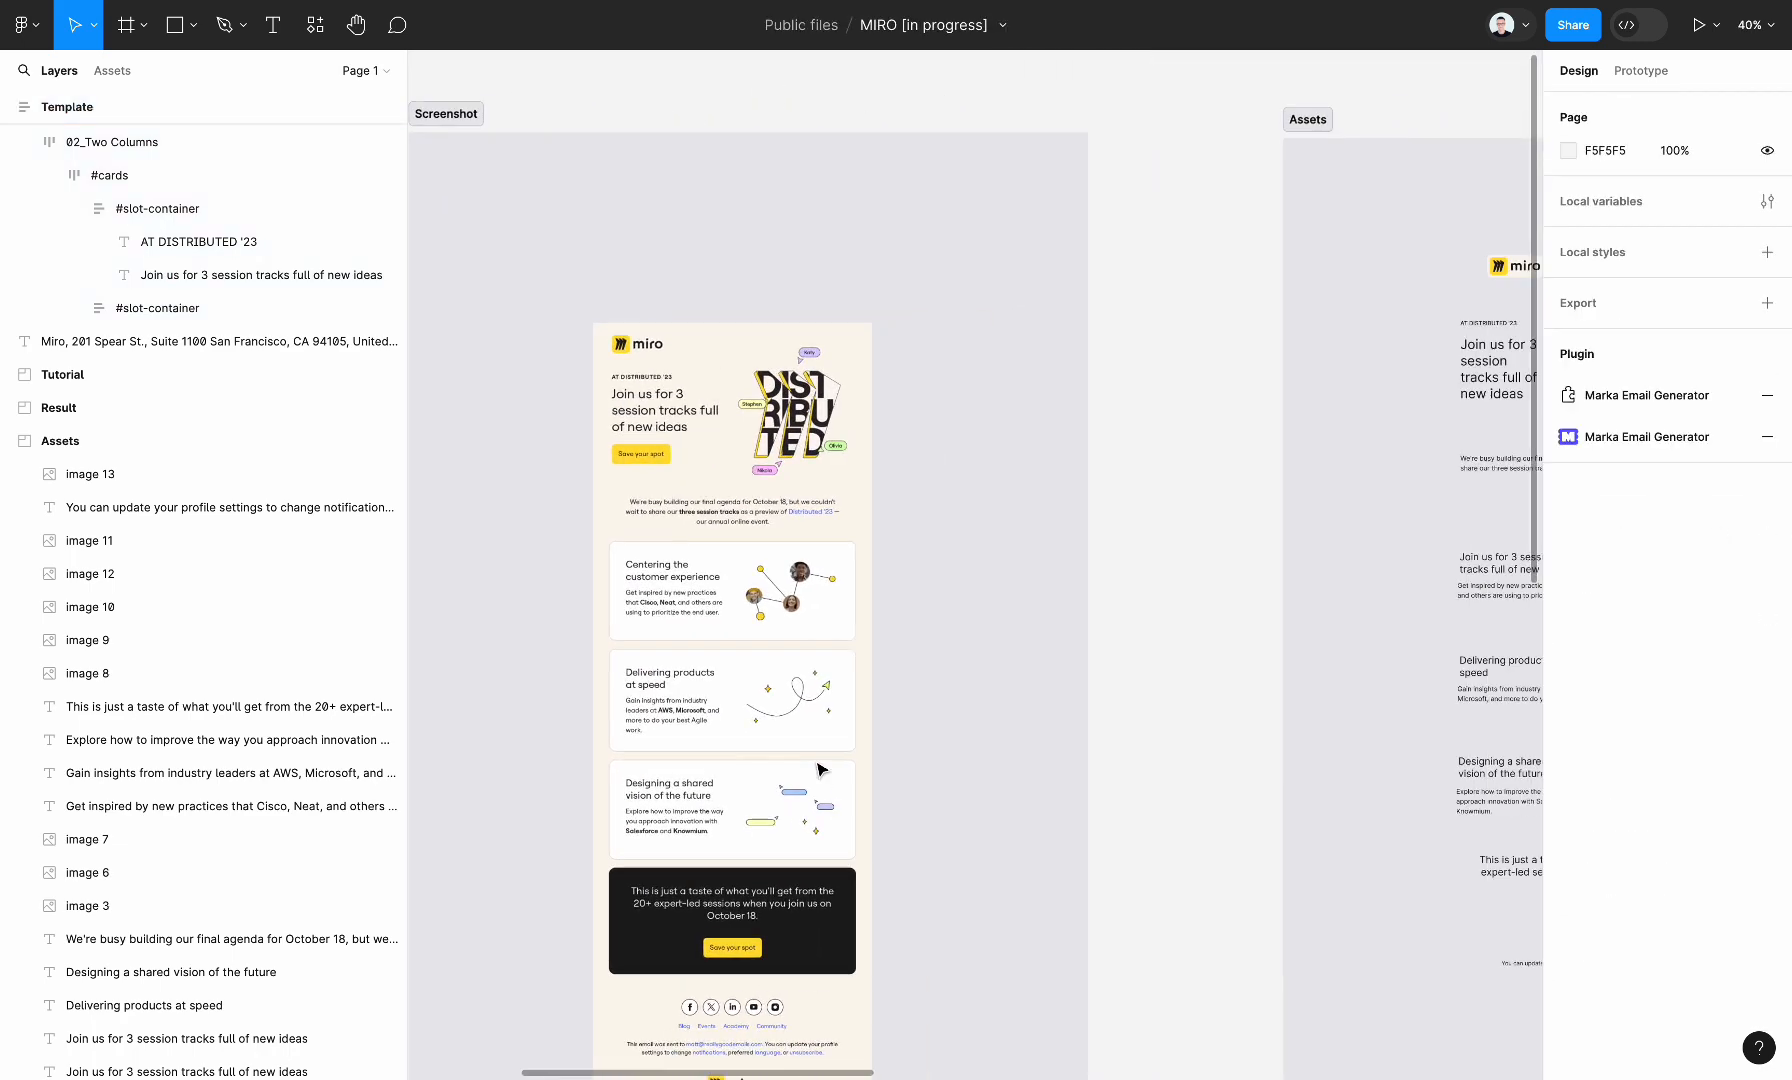
pyautogui.click(1012, 390)
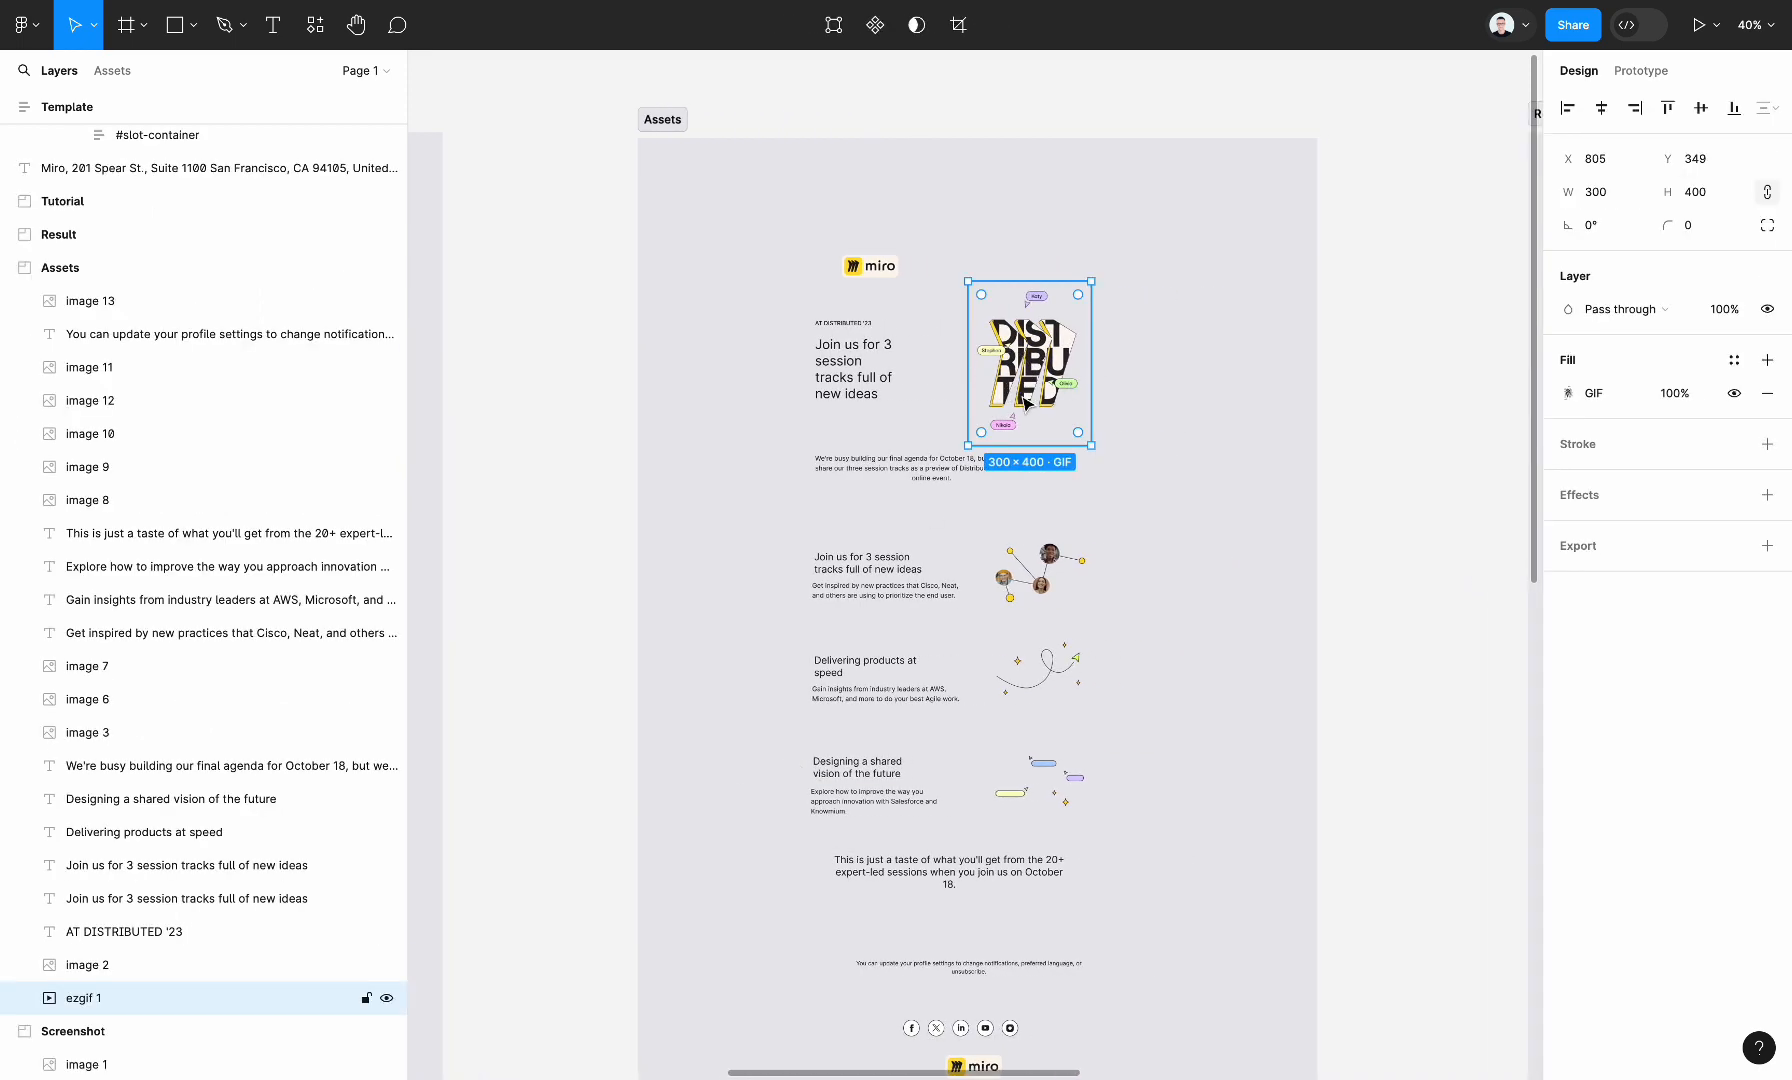
pyautogui.hscroll(-15, 1025, 403)
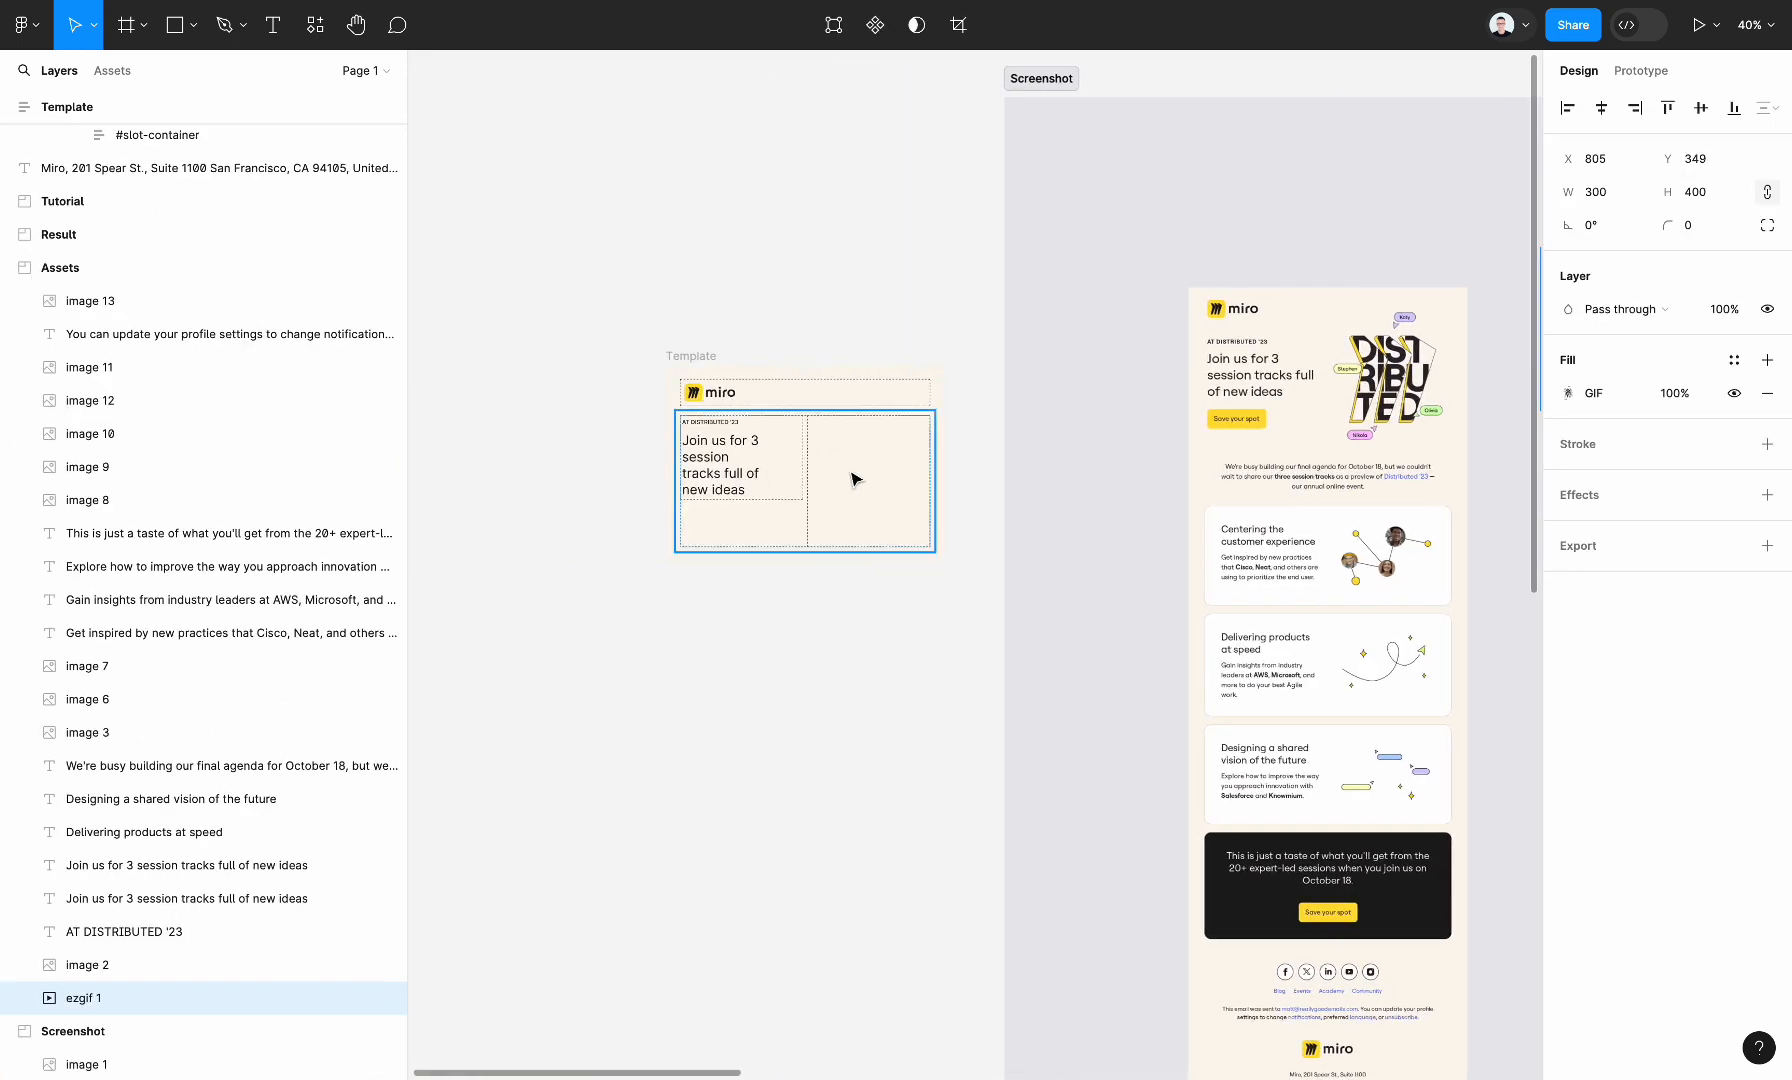
pyautogui.keyDown('ctrl'); pyautogui.click(851, 478); pyautogui.keyUp('ctrl')
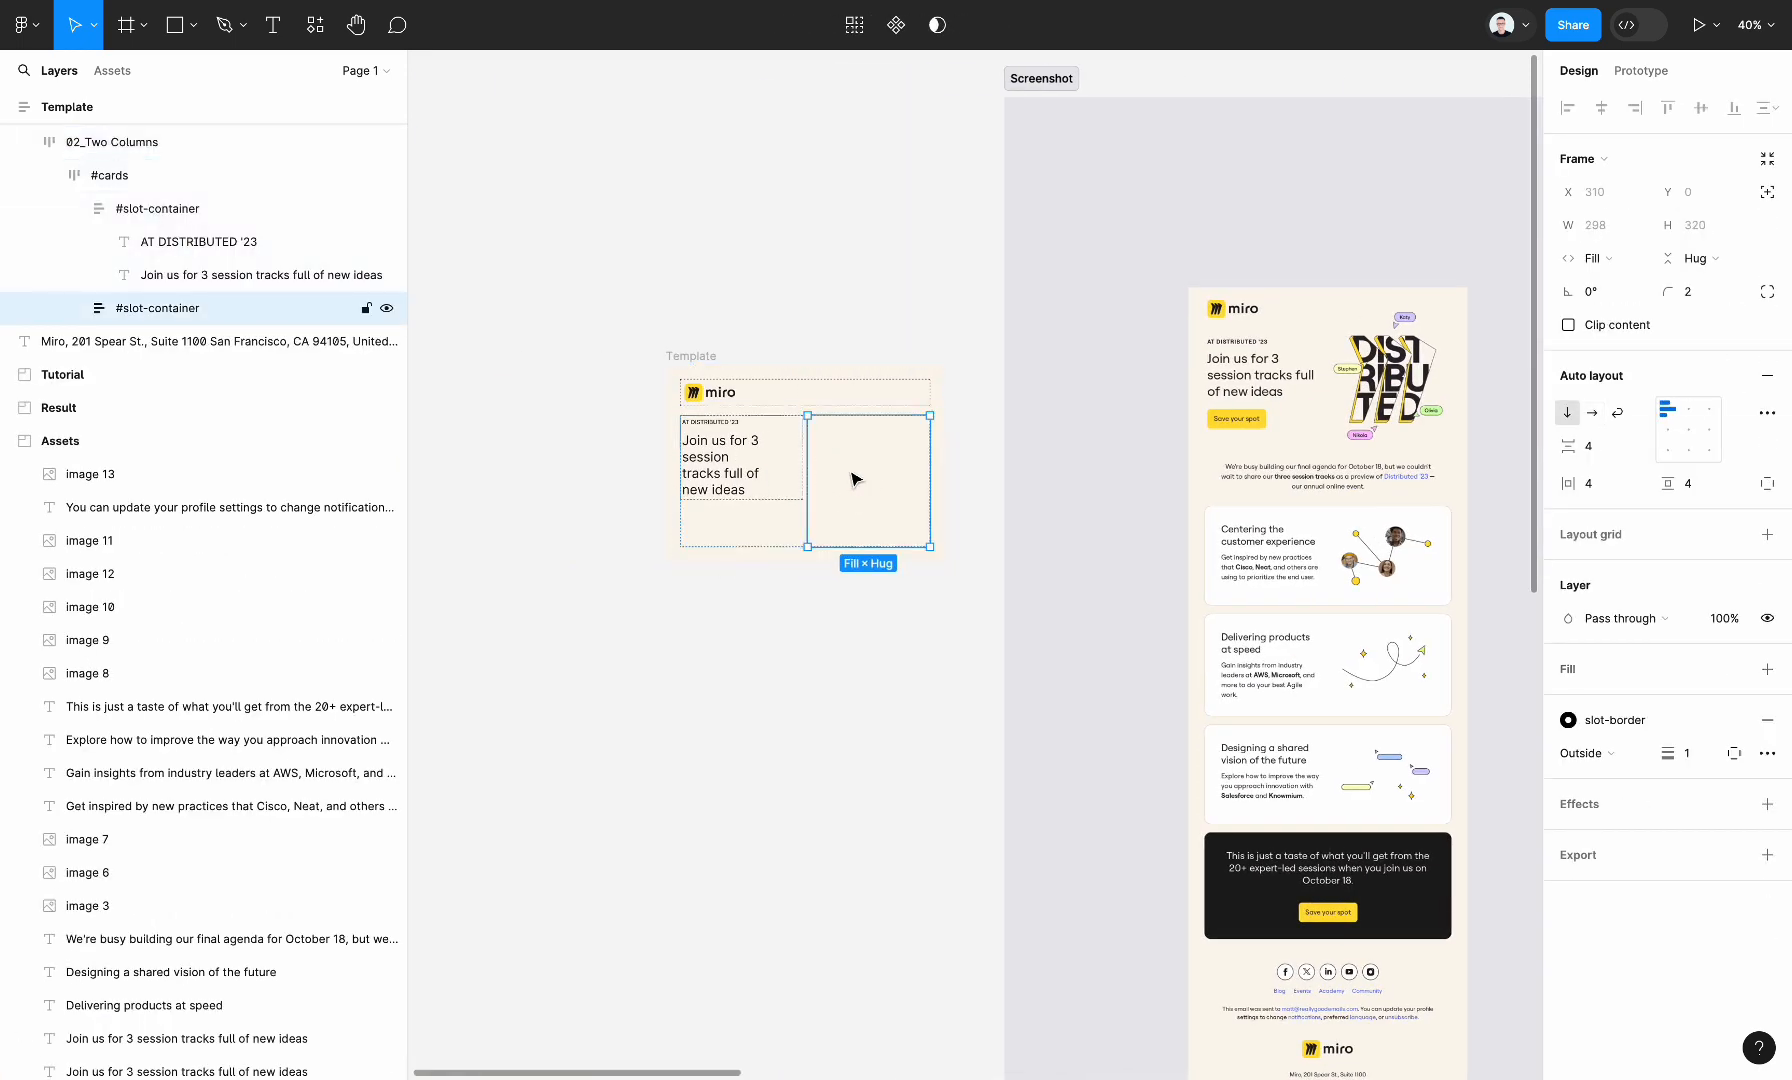
pyautogui.scroll(5, 851, 478)
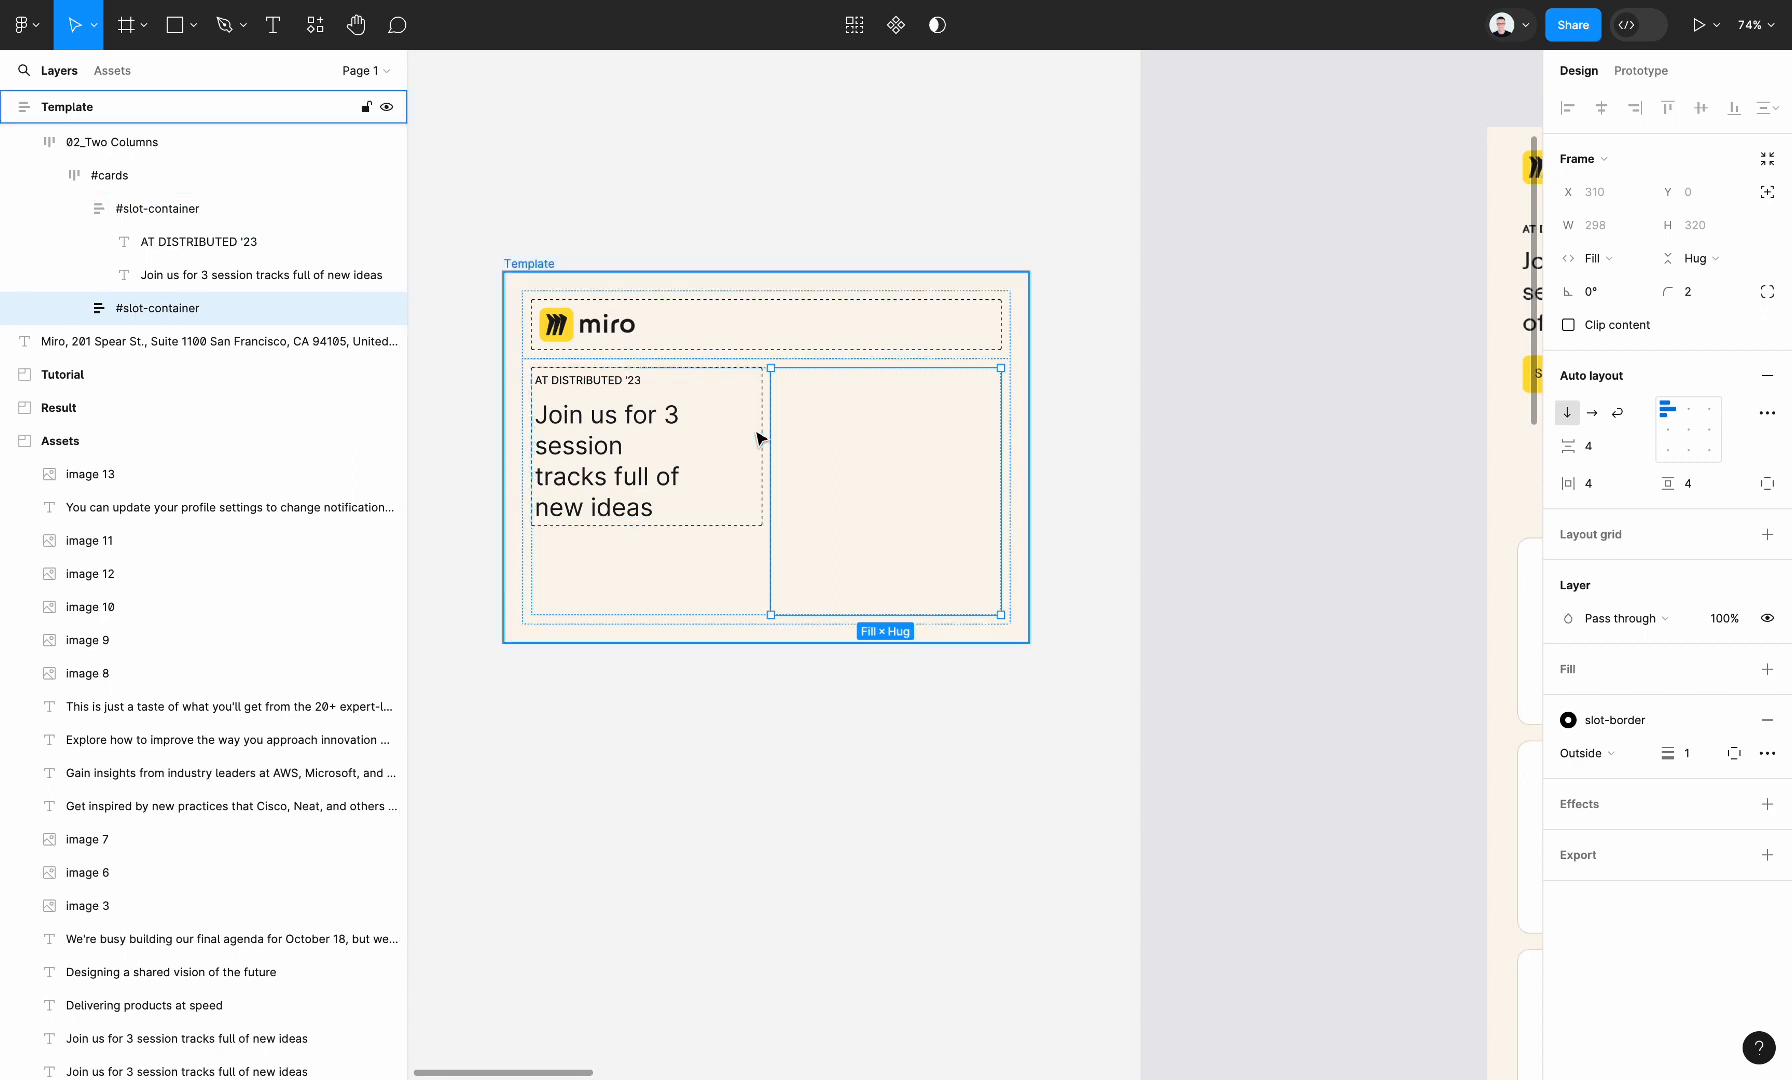
pyautogui.hotkey('ctrl', 'v')
pyautogui.click(1092, 588)
pyautogui.hscroll(-2, 1092, 590)
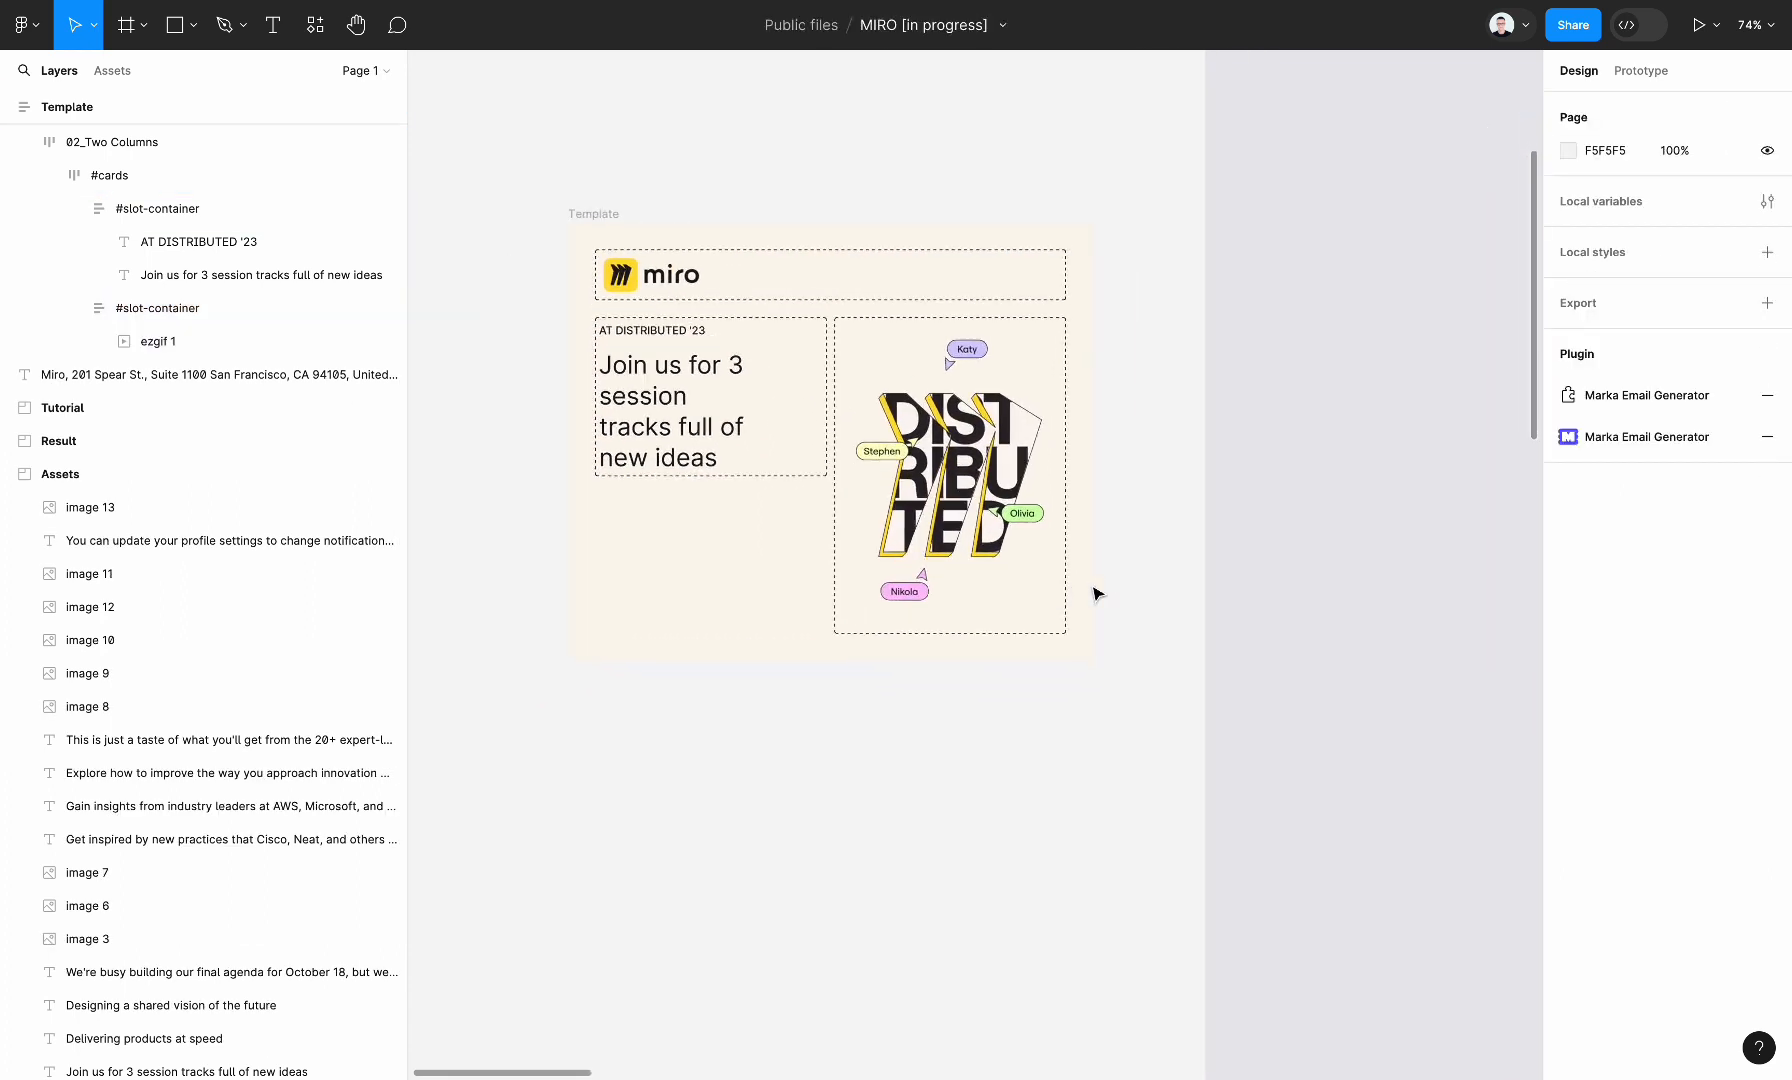
# Align the contents of the Two Columns section's #cards frame to the vertical middle, keeping them left-aligned
pyautogui.hscroll(-2, 1097, 594)
pyautogui.doubleClick(958, 527)
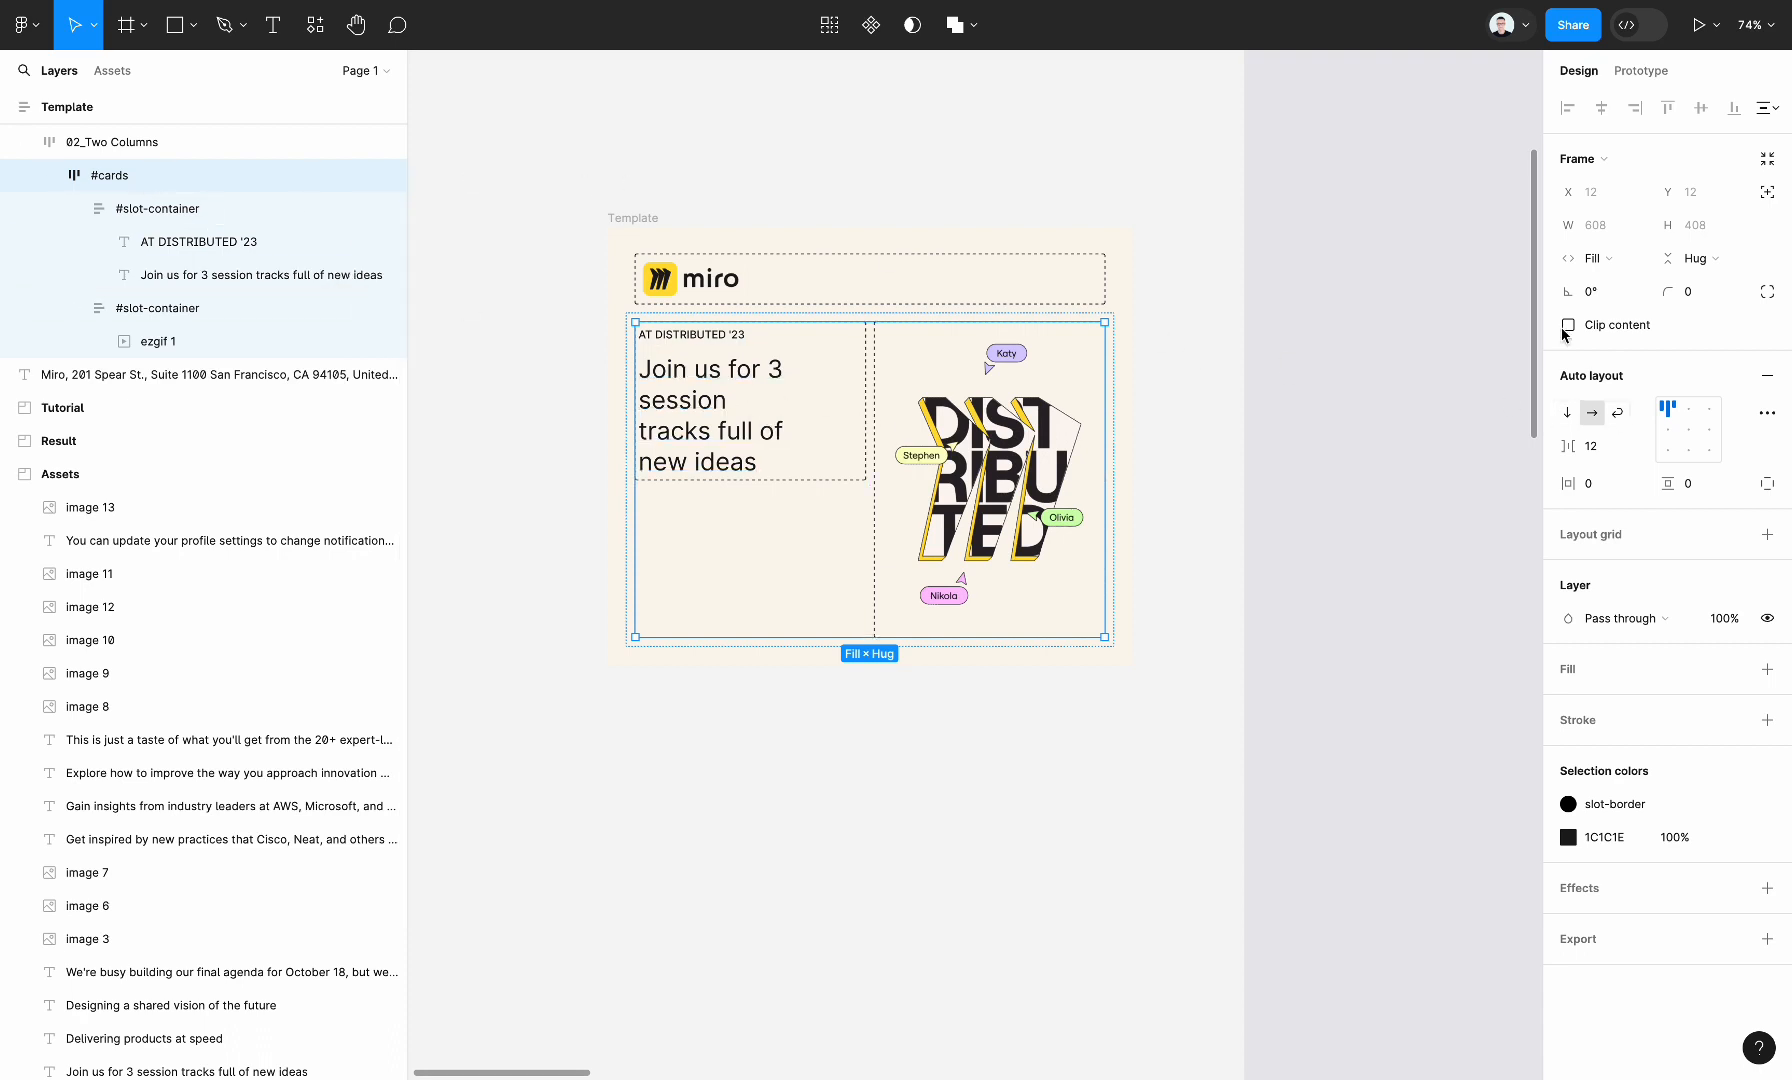
pyautogui.click(1677, 436)
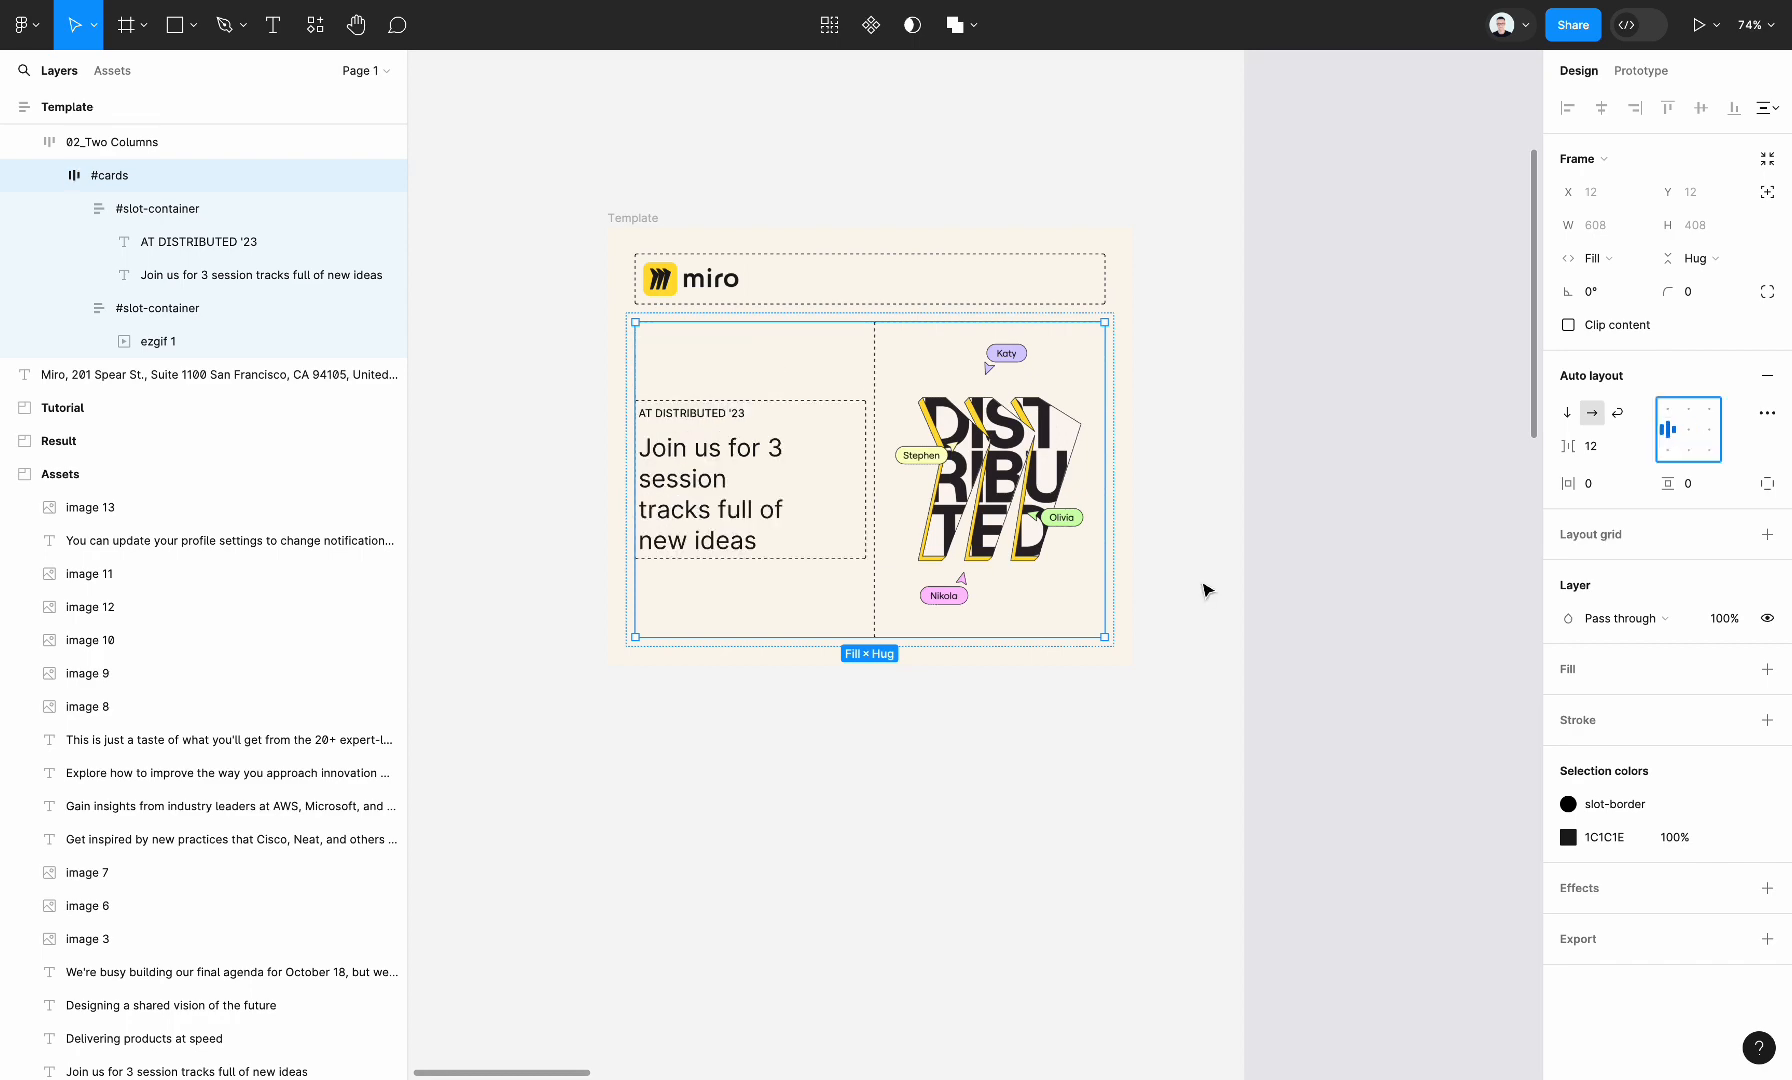
pyautogui.scroll(-5, 1104, 660)
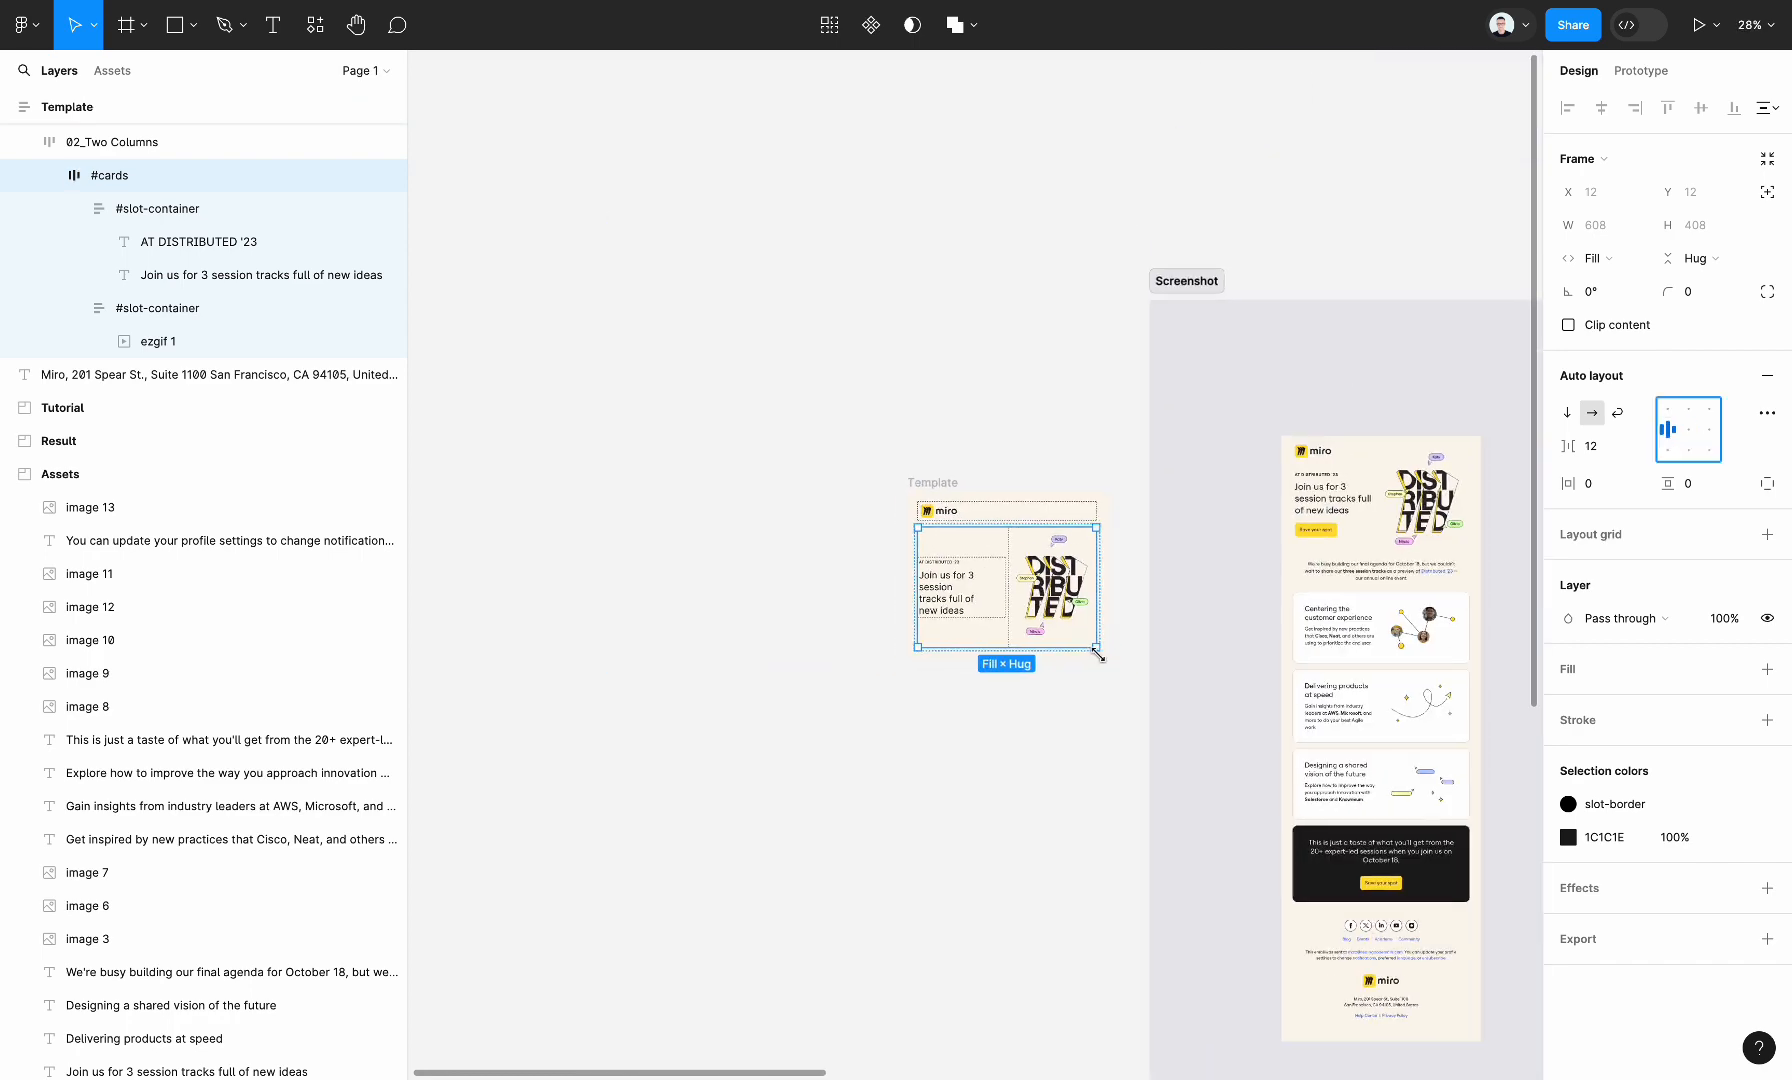
pyautogui.hscroll(5, 1104, 660)
pyautogui.hscroll(-4, 1104, 660)
pyautogui.scroll(3, 872, 512)
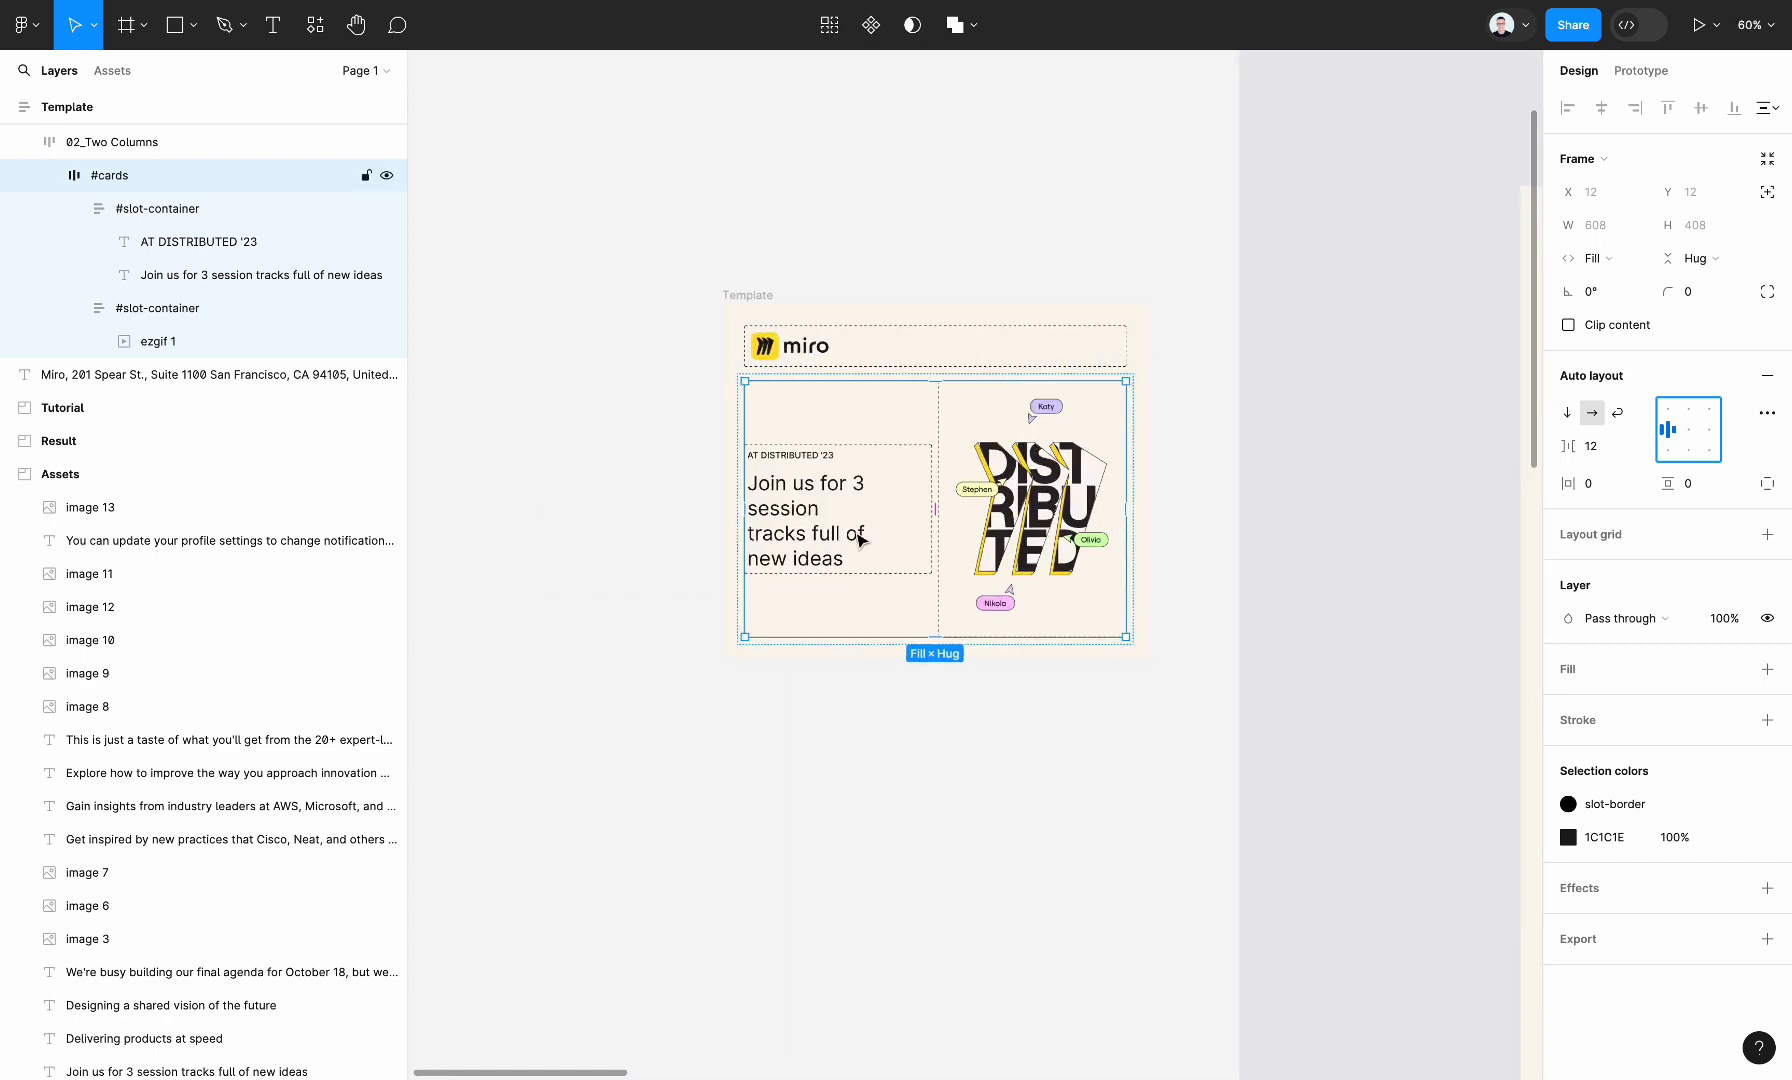
# Open Marka Email Generator and add a Button block below the heading in the first #slot-container
pyautogui.doubleClick(761, 515)
pyautogui.doubleClick(761, 515)
pyautogui.click(620, 708)
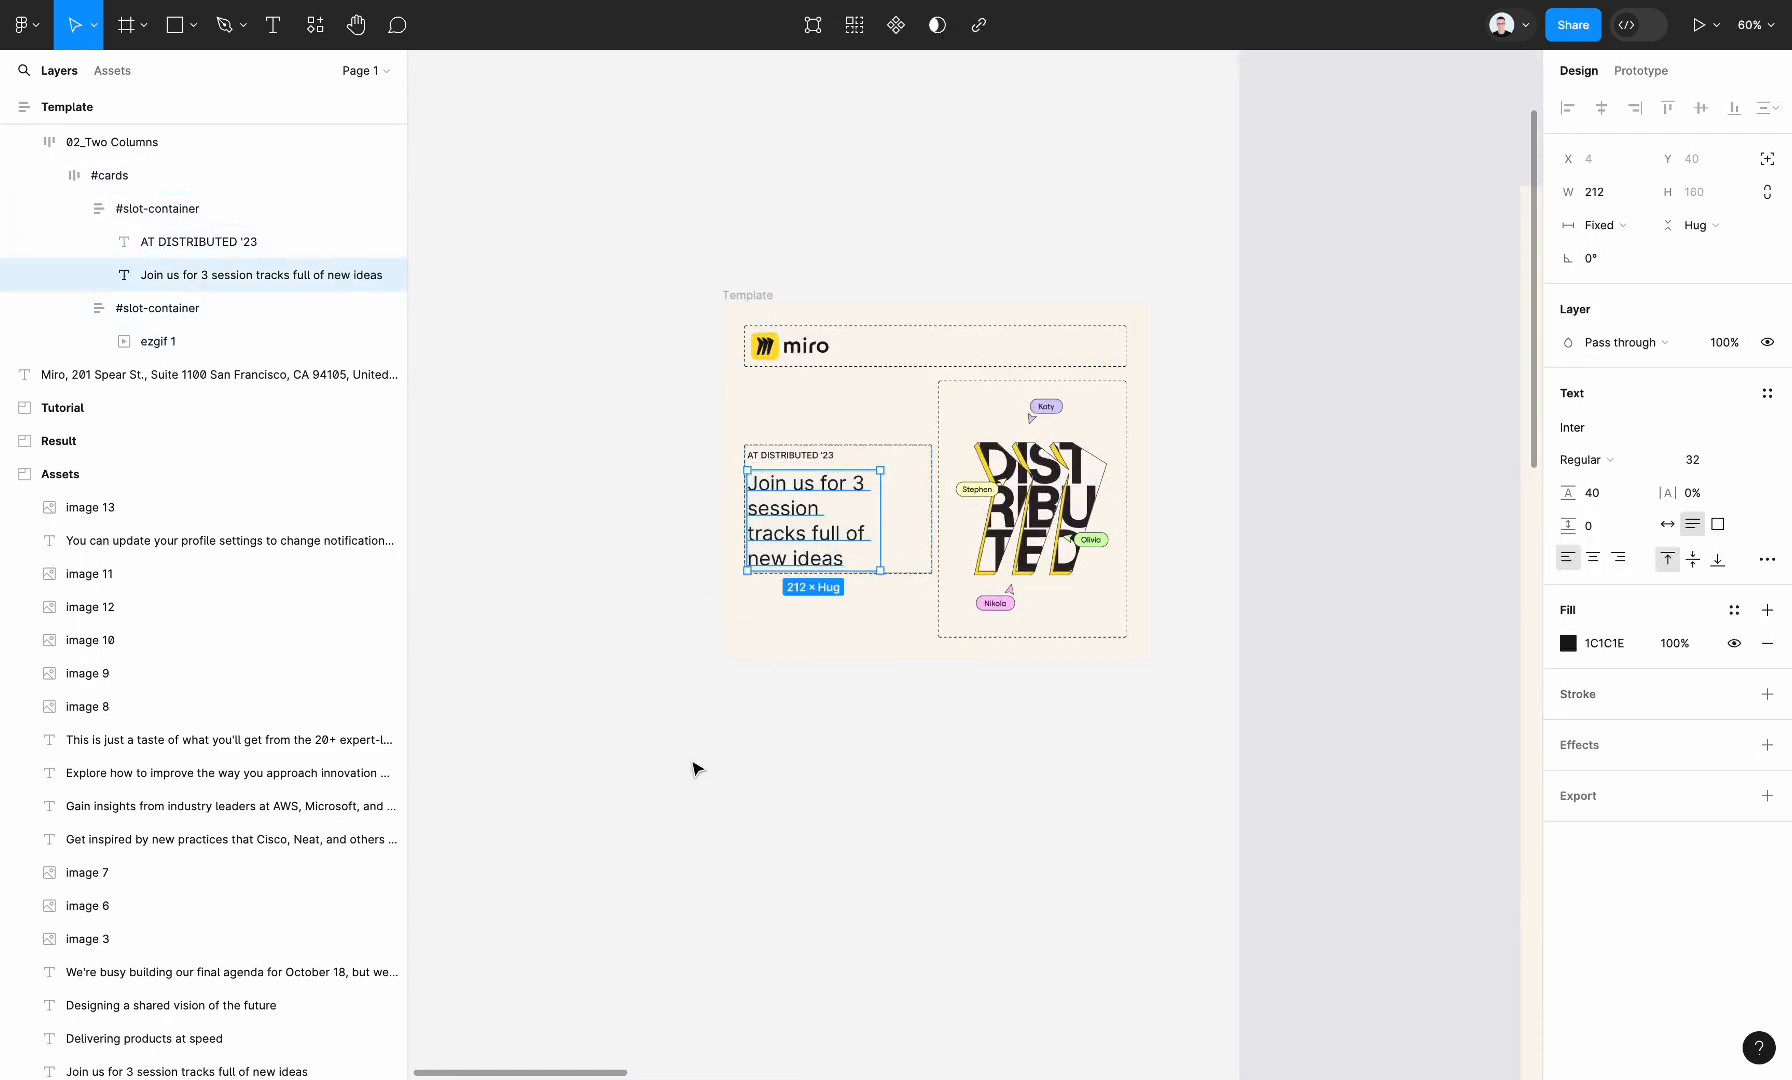
pyautogui.click(696, 768)
pyautogui.click(1657, 447)
pyautogui.hscroll(-3, 1050, 490)
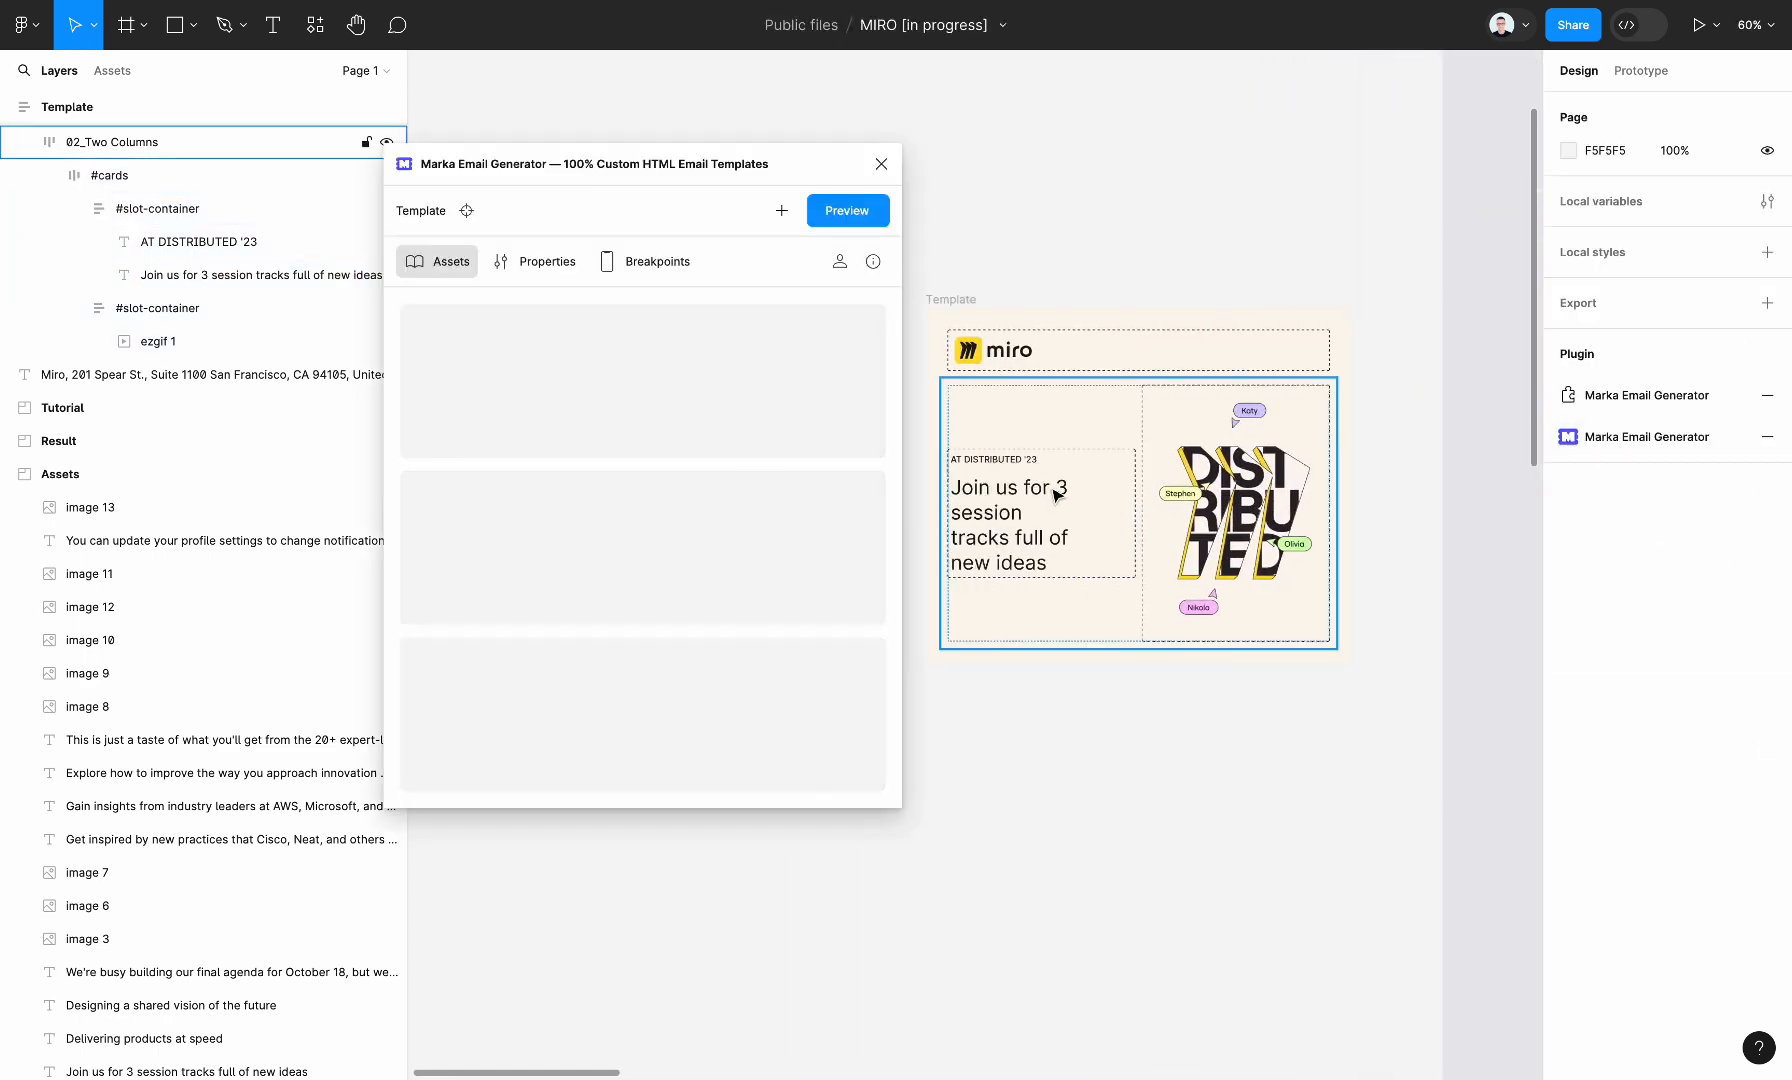
pyautogui.click(1052, 490)
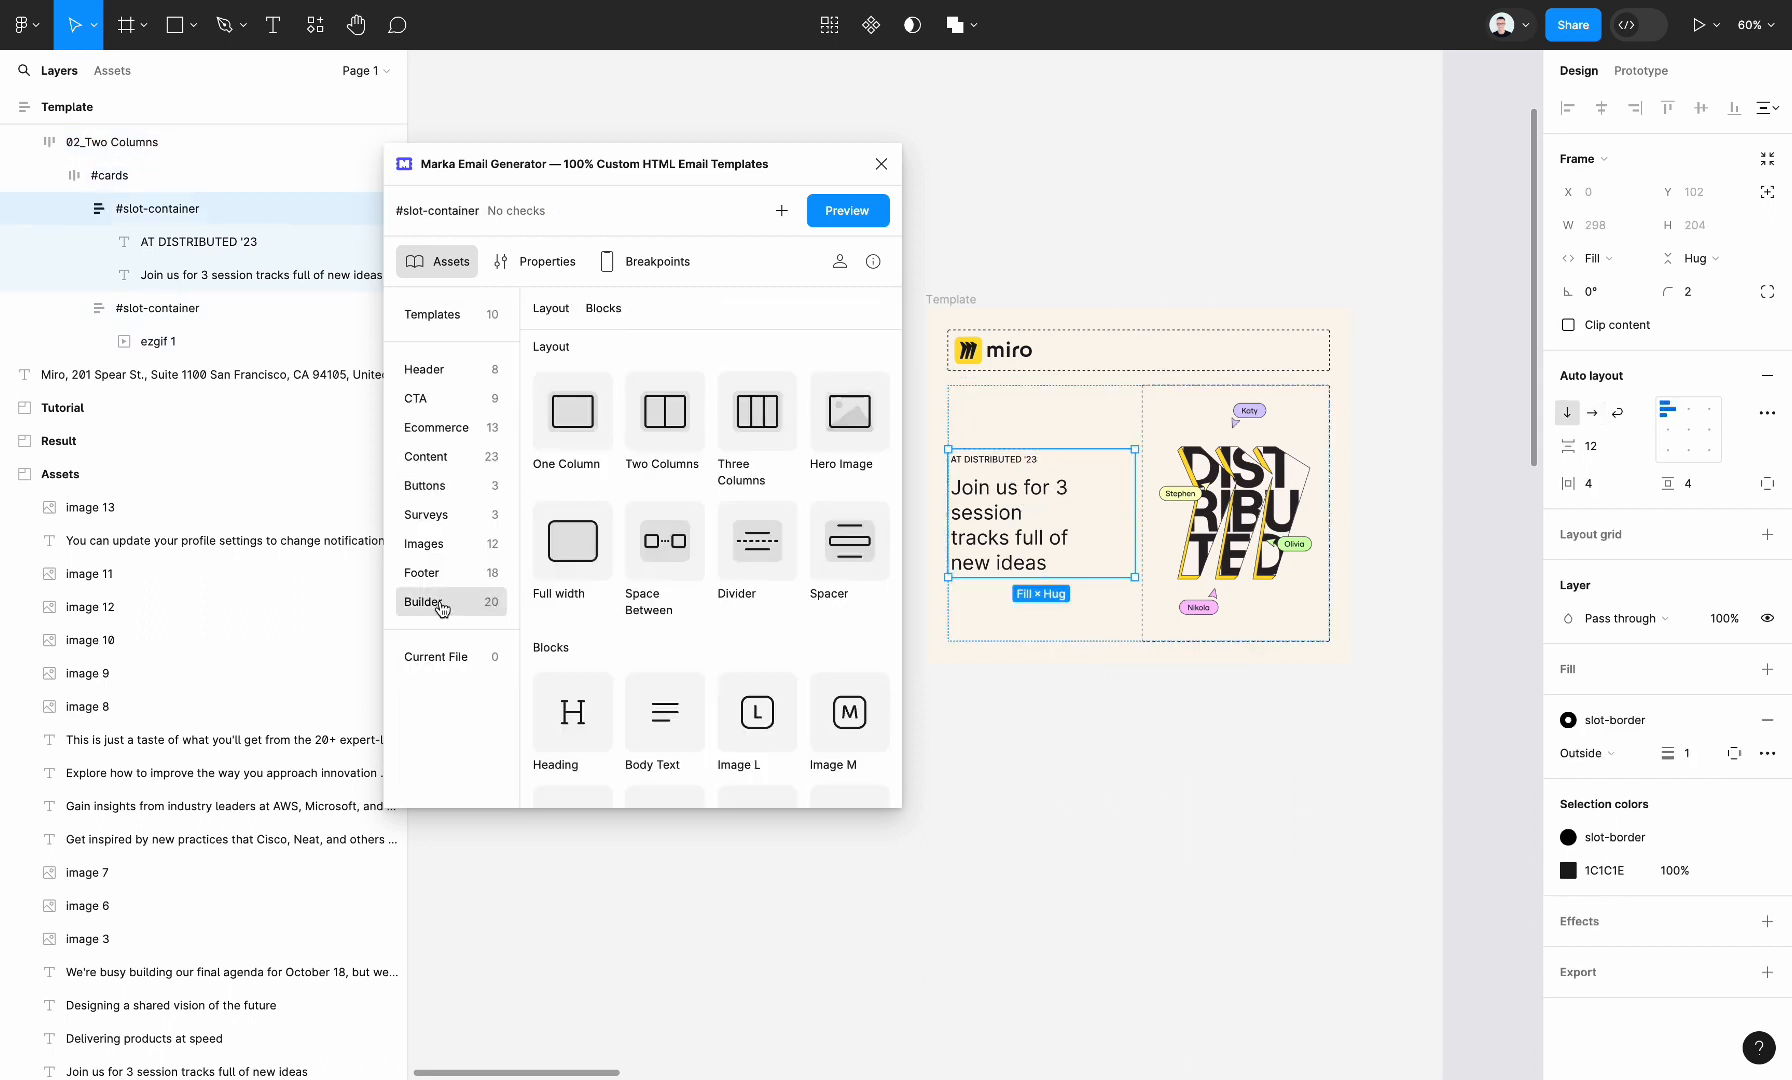
pyautogui.click(610, 314)
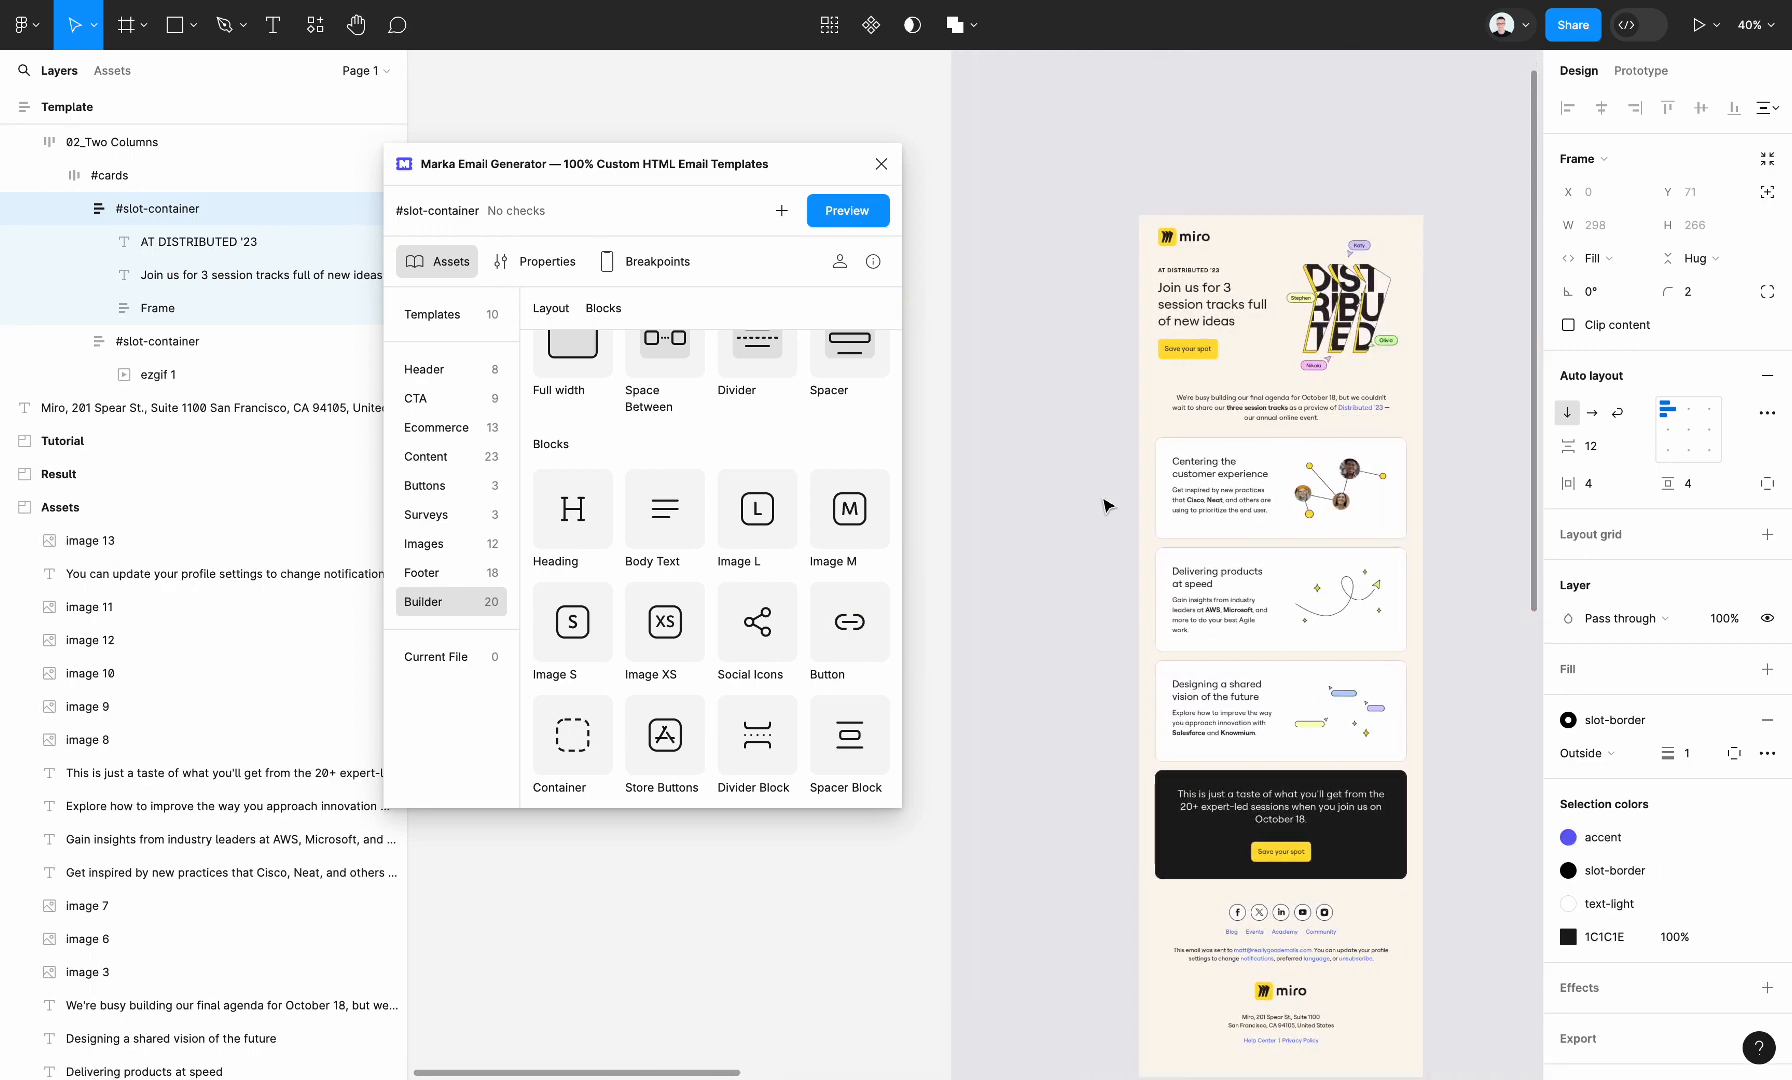
# Add a One Column layout from the plugin's Builder assets below the Two Columns section
pyautogui.scroll(-3, 1107, 505)
pyautogui.hscroll(-3, 1107, 505)
pyautogui.scroll(4, 655, 579)
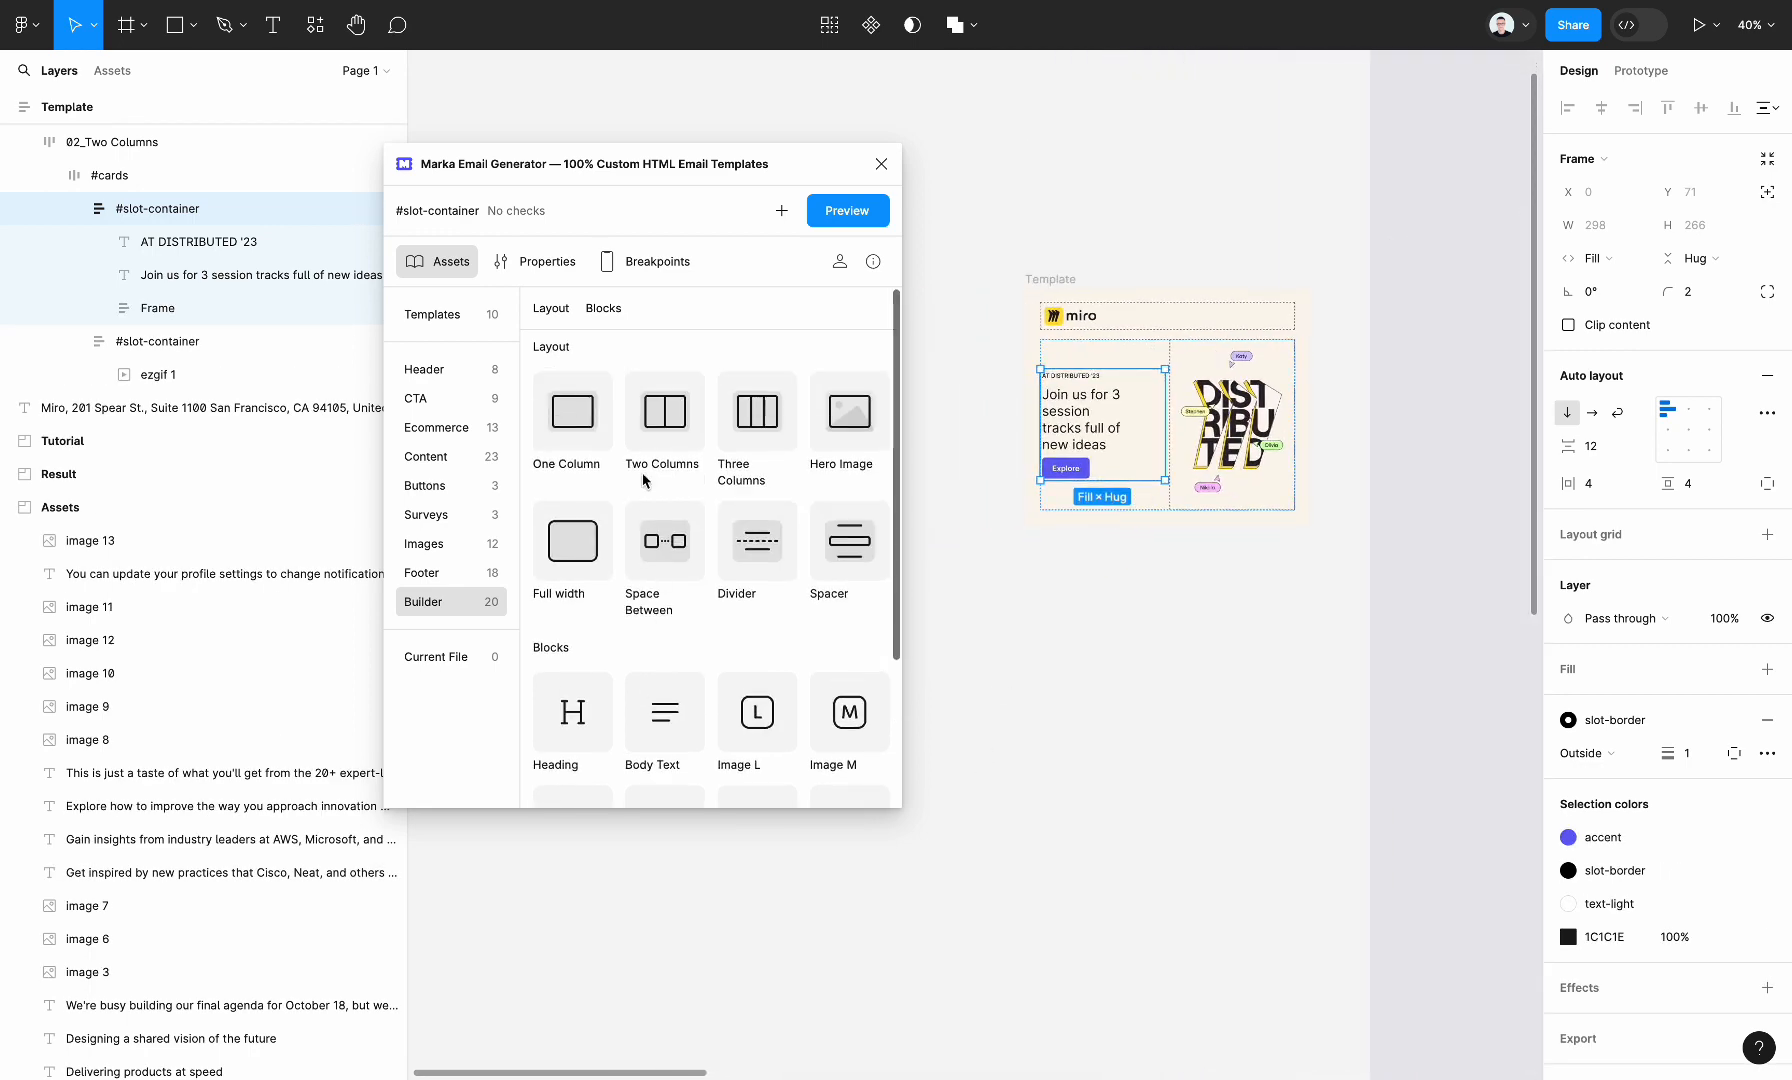
pyautogui.moveTo(598, 438); pyautogui.dragTo(1076, 418)
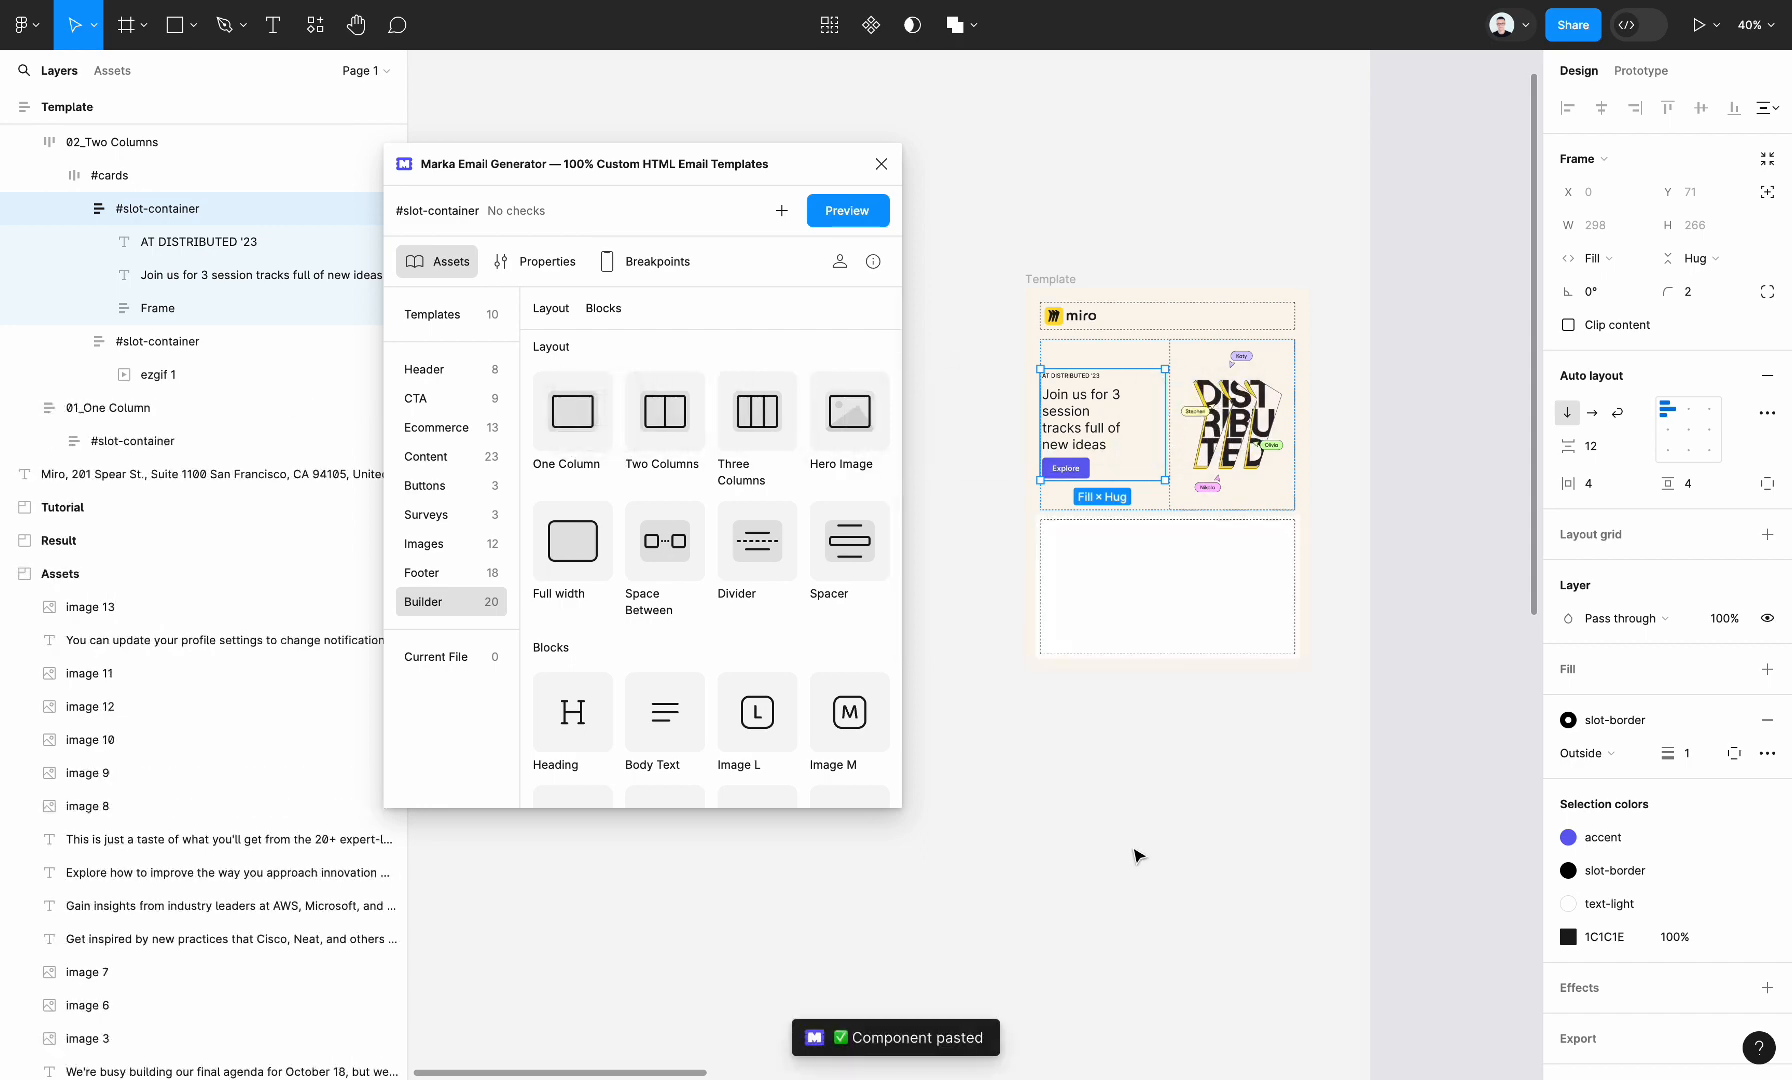
pyautogui.click(1134, 852)
# Copy the "We're busy building our final agenda for October 18" paragraph from Assets into the One Column section's #slot-container
pyautogui.hscroll(5, 1134, 852)
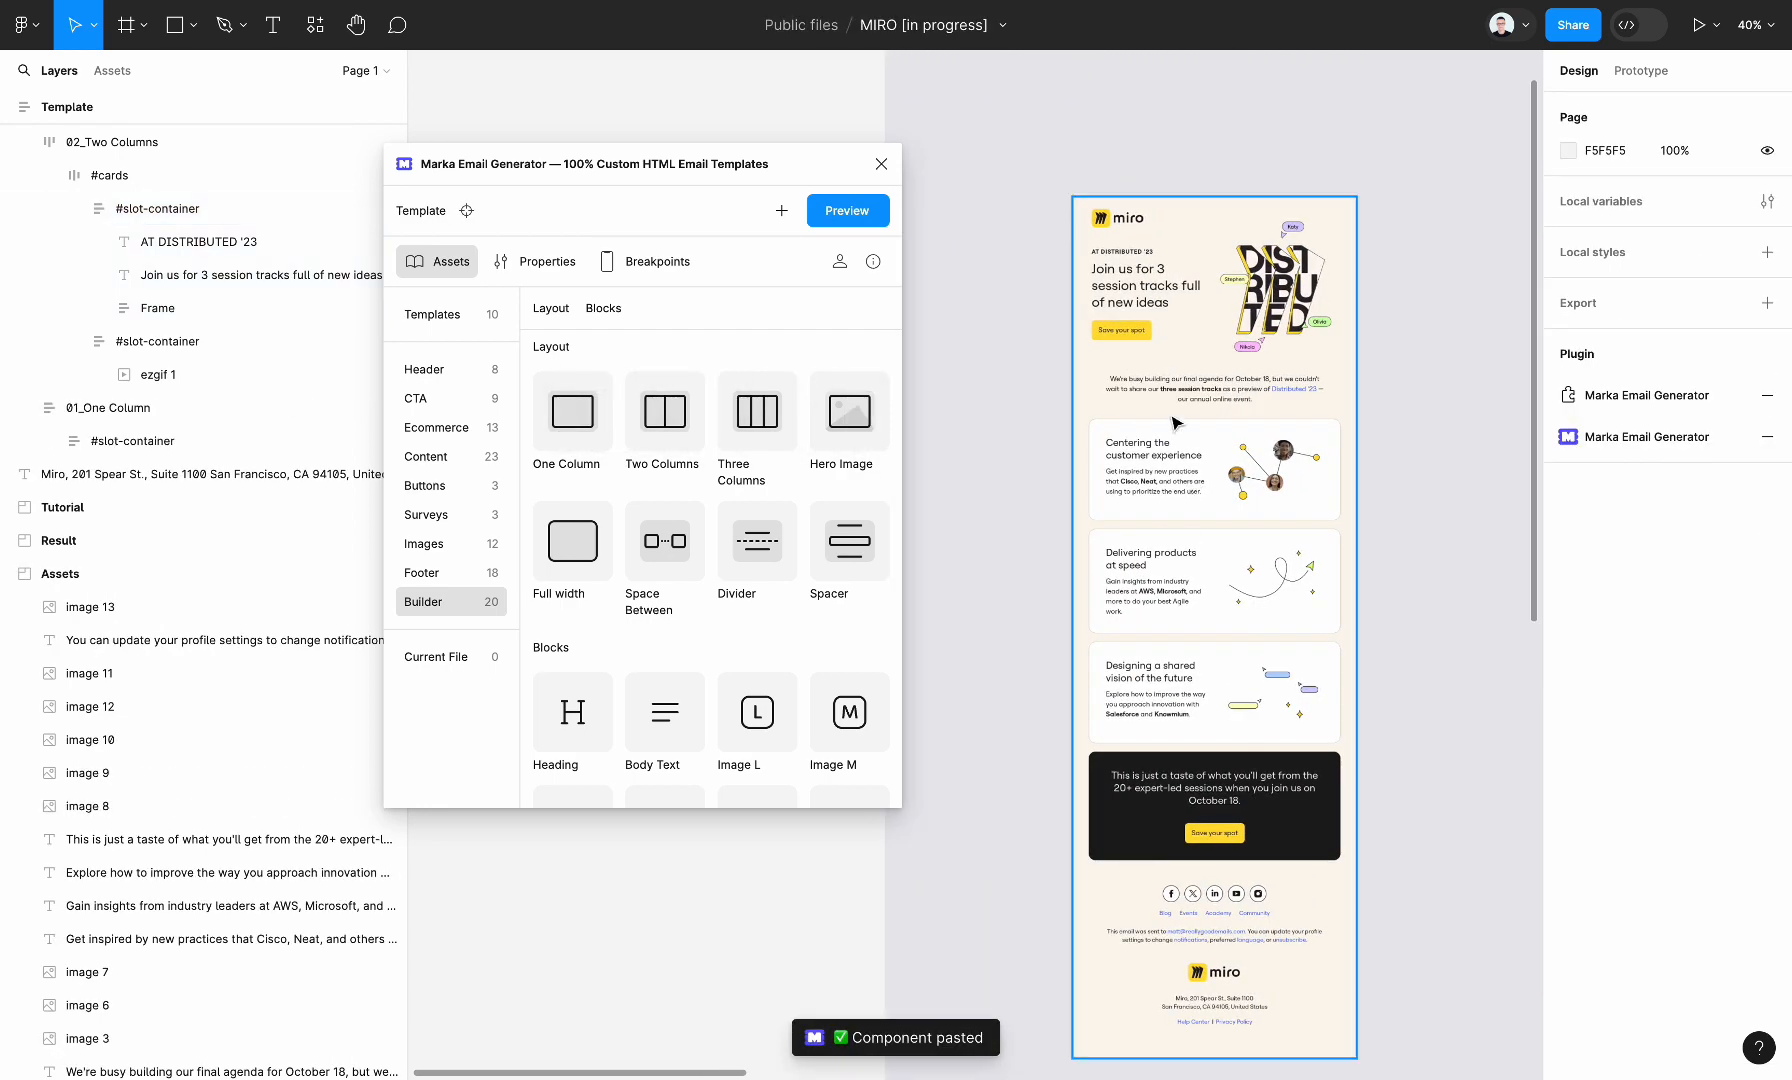
pyautogui.click(1072, 362)
pyautogui.hscroll(-5, 1068, 357)
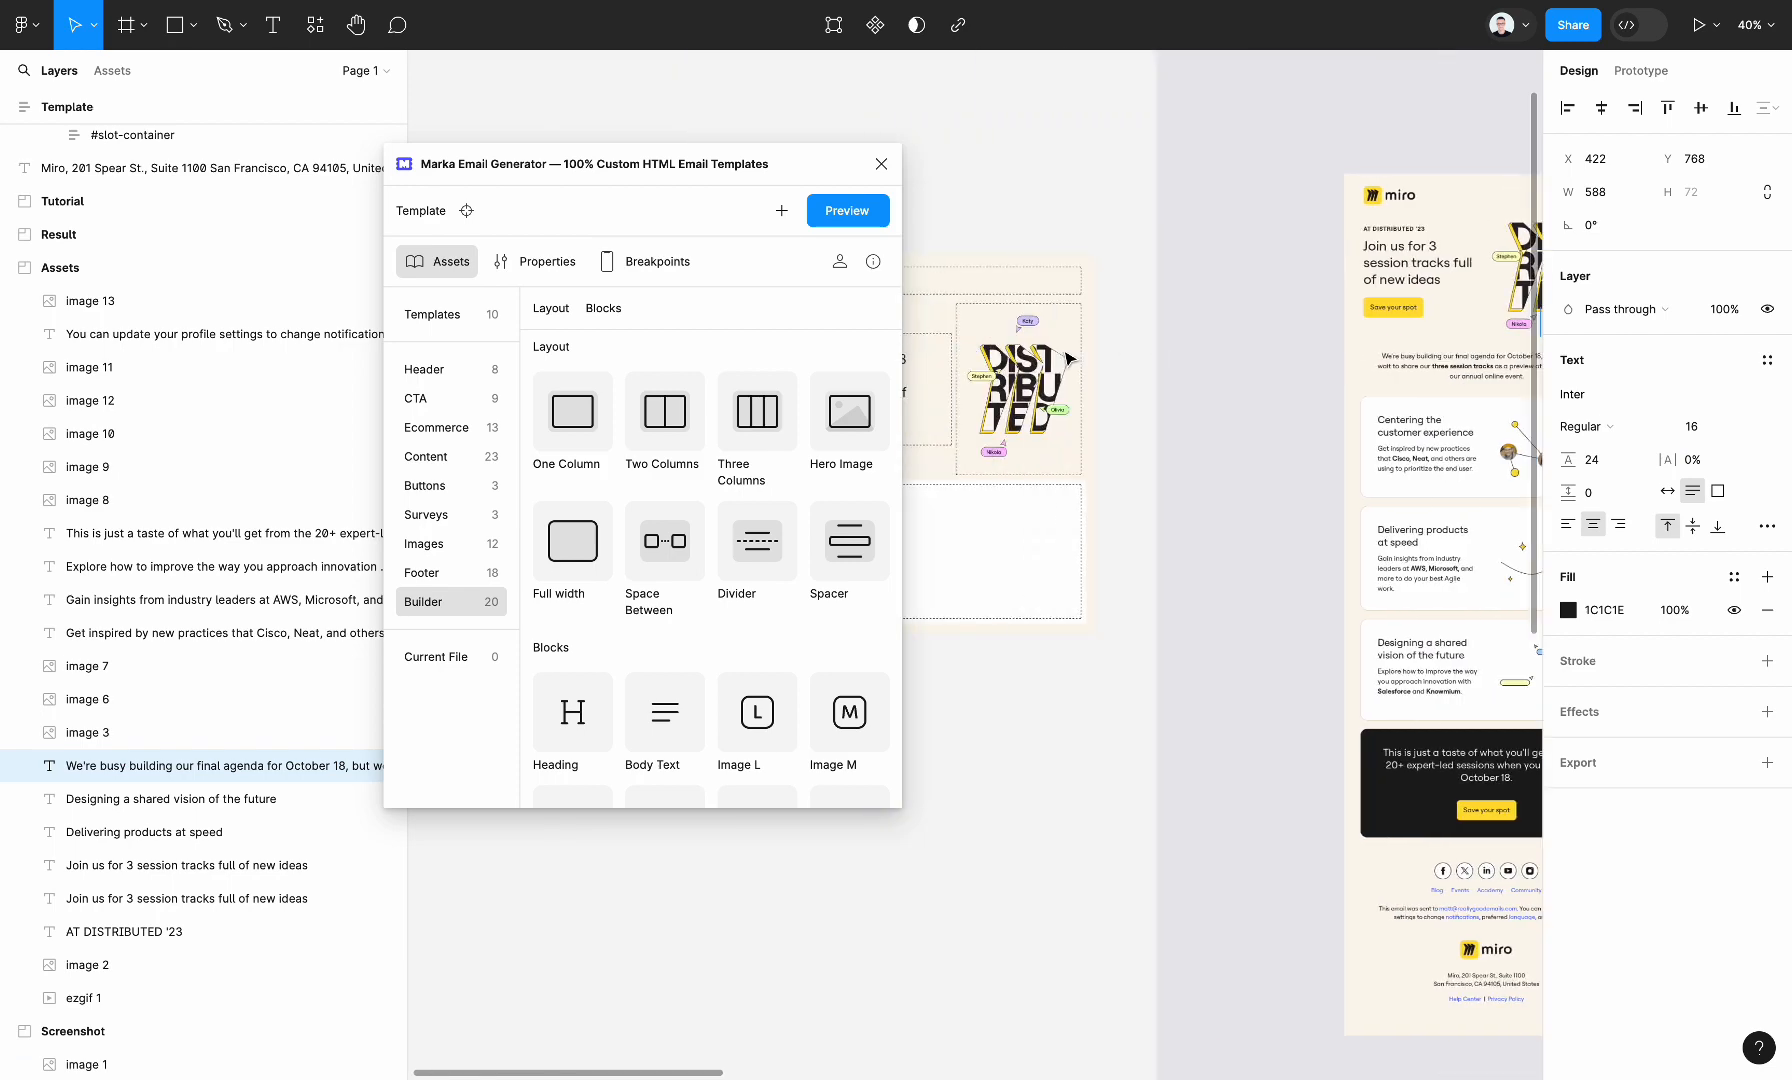
pyautogui.hscroll(-3, 1070, 358)
pyautogui.click(1110, 476)
pyautogui.write("We're busy building our final agenda for October 18, but we couldn't wait to share our three session tracks as a preview of Distributed '23 — our annual online event.")
pyautogui.click(1155, 648)
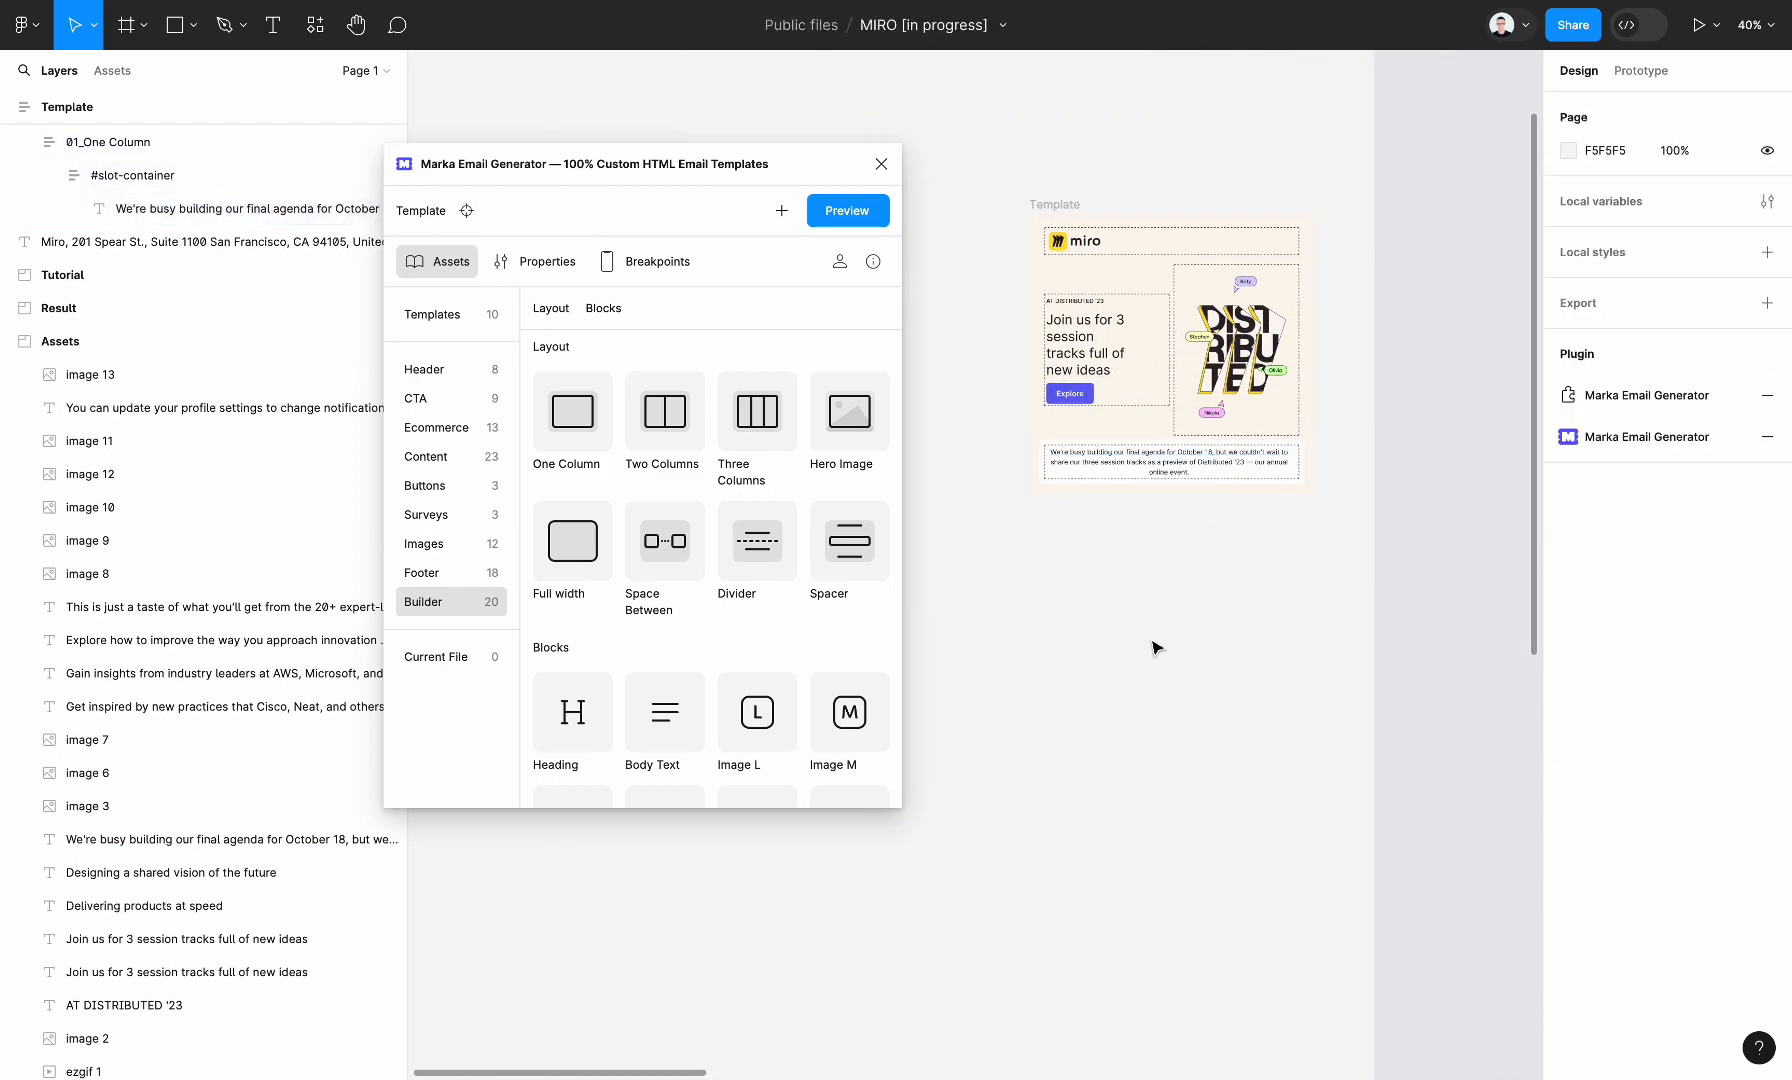
# Remove the white fill from the new 01_One Column section
pyautogui.hscroll(2, 1155, 648)
pyautogui.click(1080, 472)
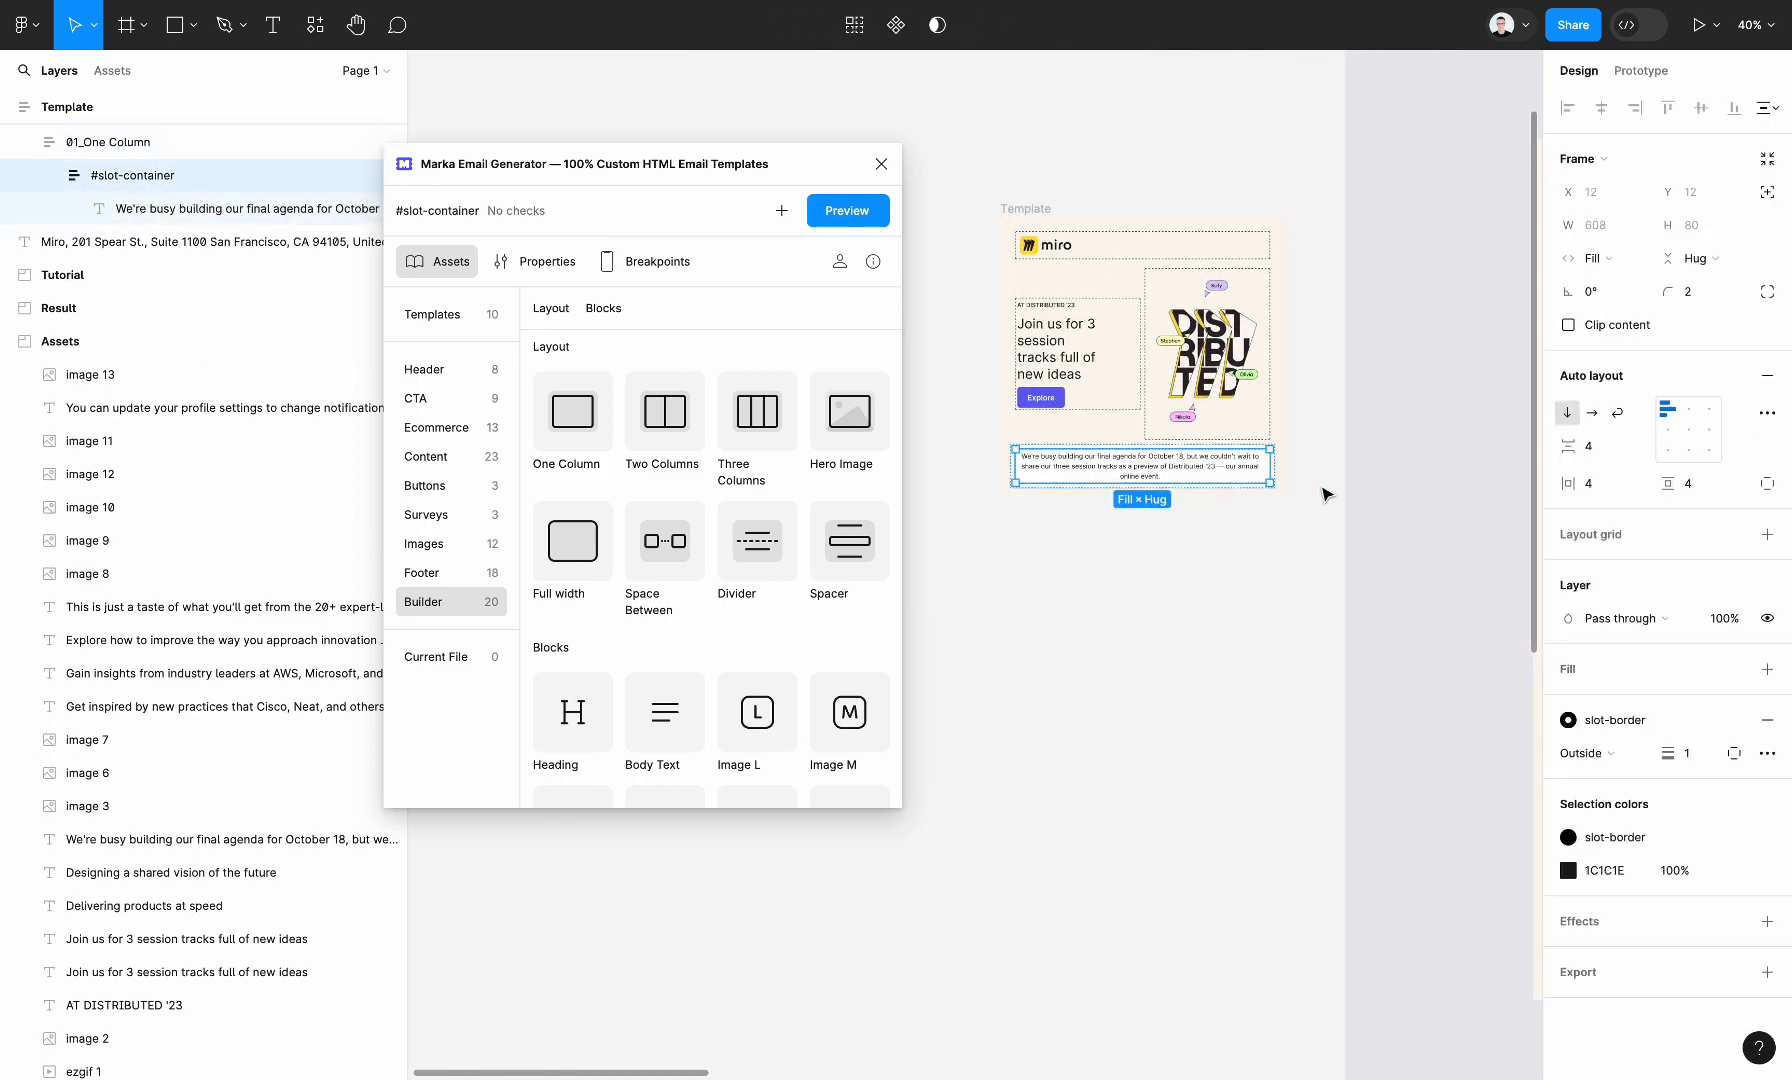
pyautogui.hotkey('shift', 'Return')
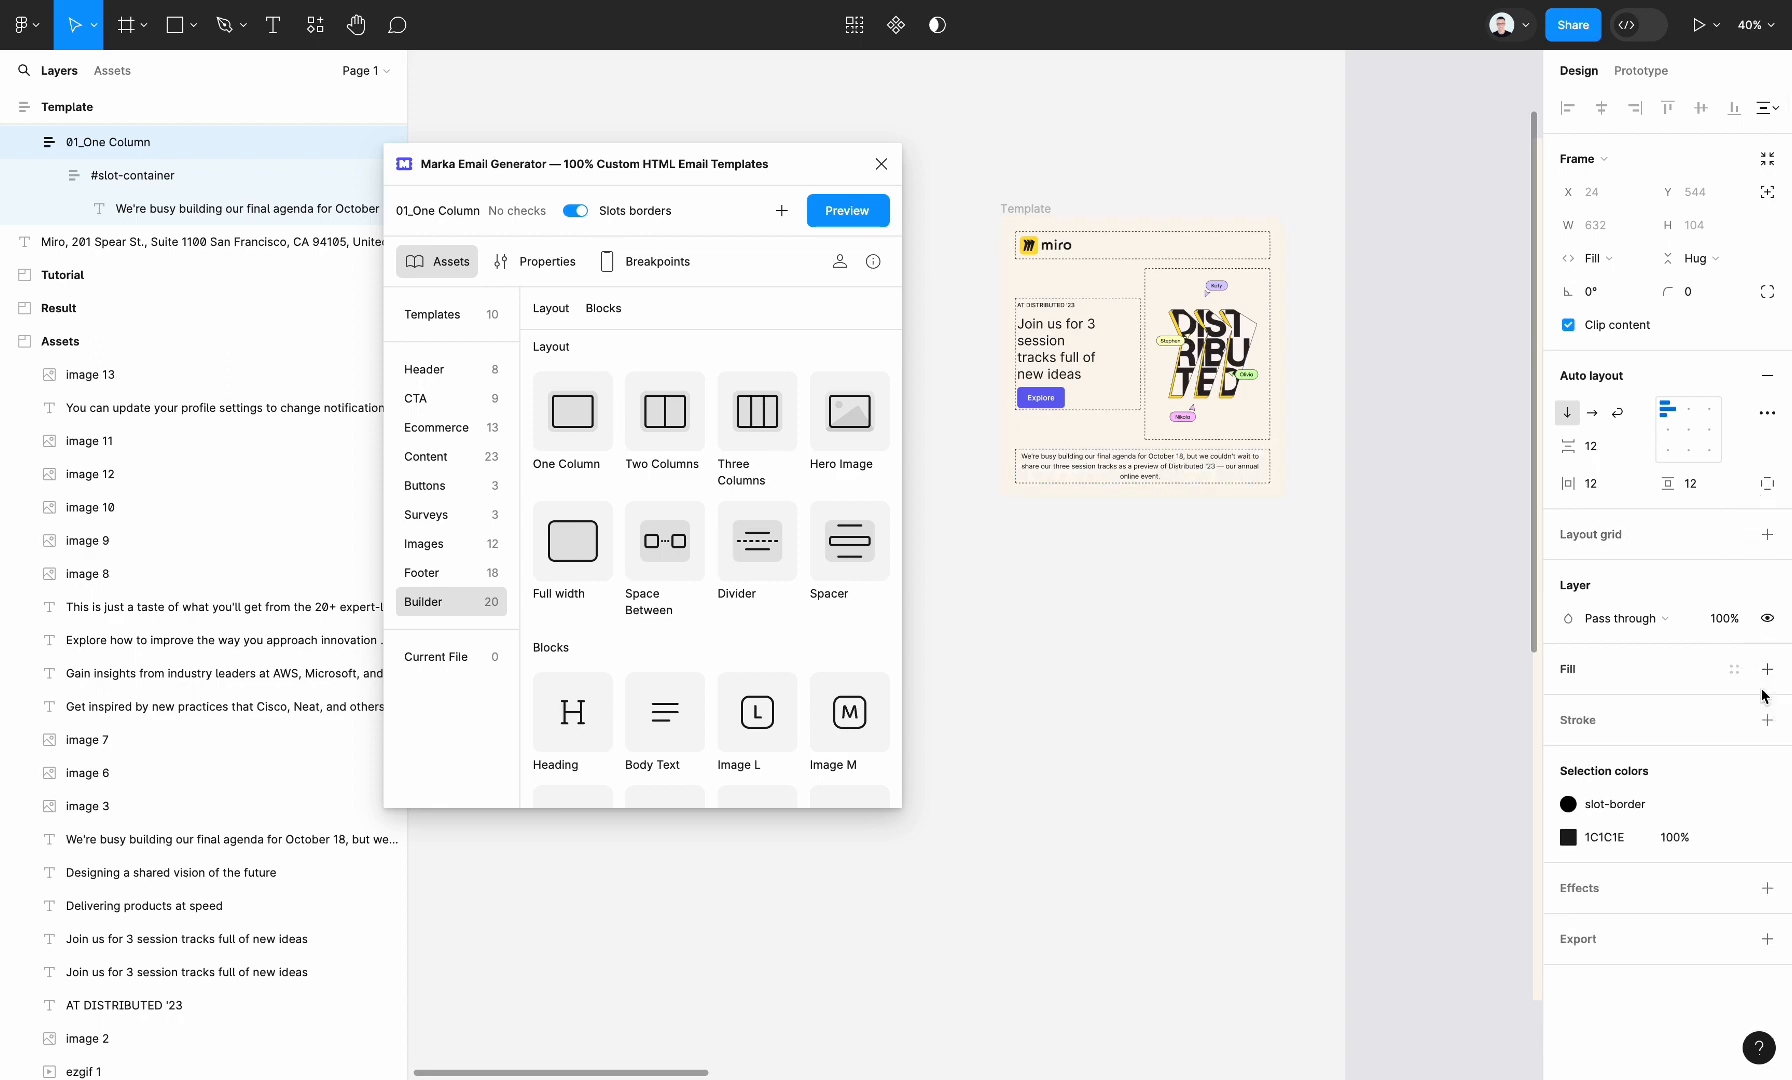
pyautogui.click(1212, 640)
# Compare the template with the session cards that follow the intro paragraph in the reference screenshot
pyautogui.hscroll(5, 1212, 640)
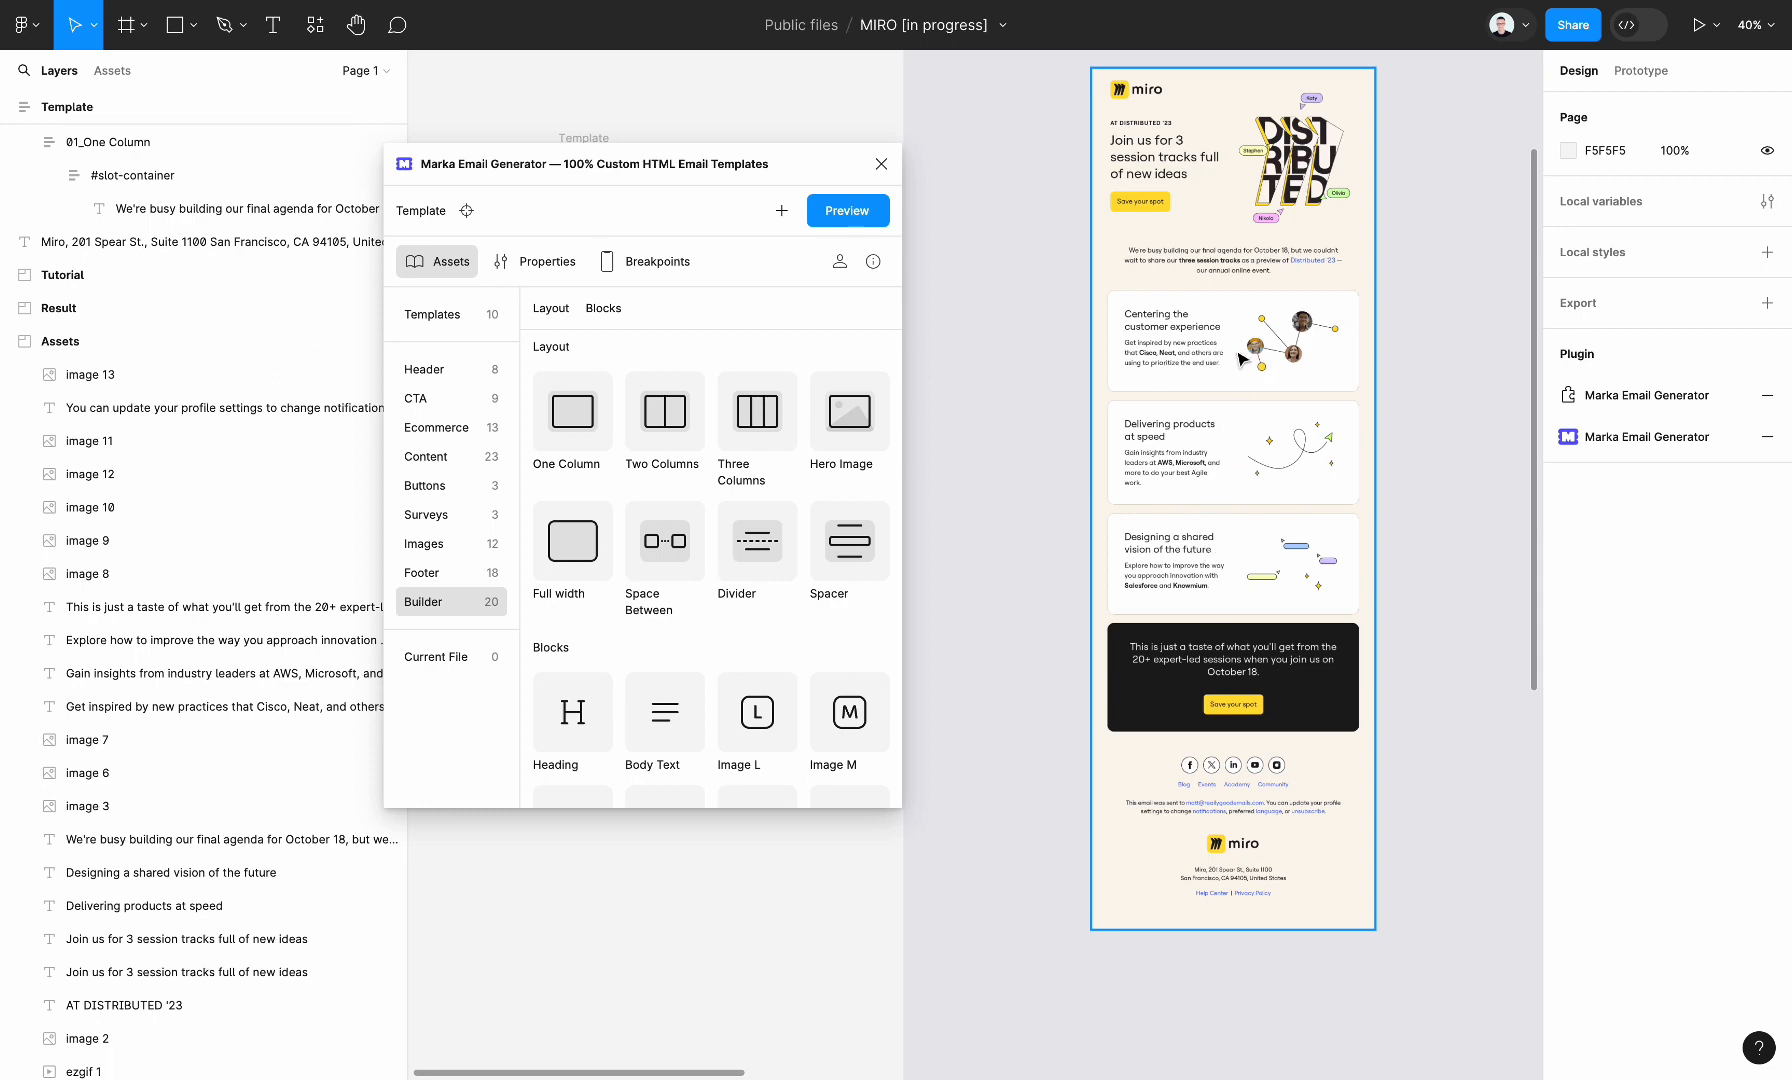
pyautogui.hscroll(-5, 1236, 355)
pyautogui.scroll(2, 1236, 355)
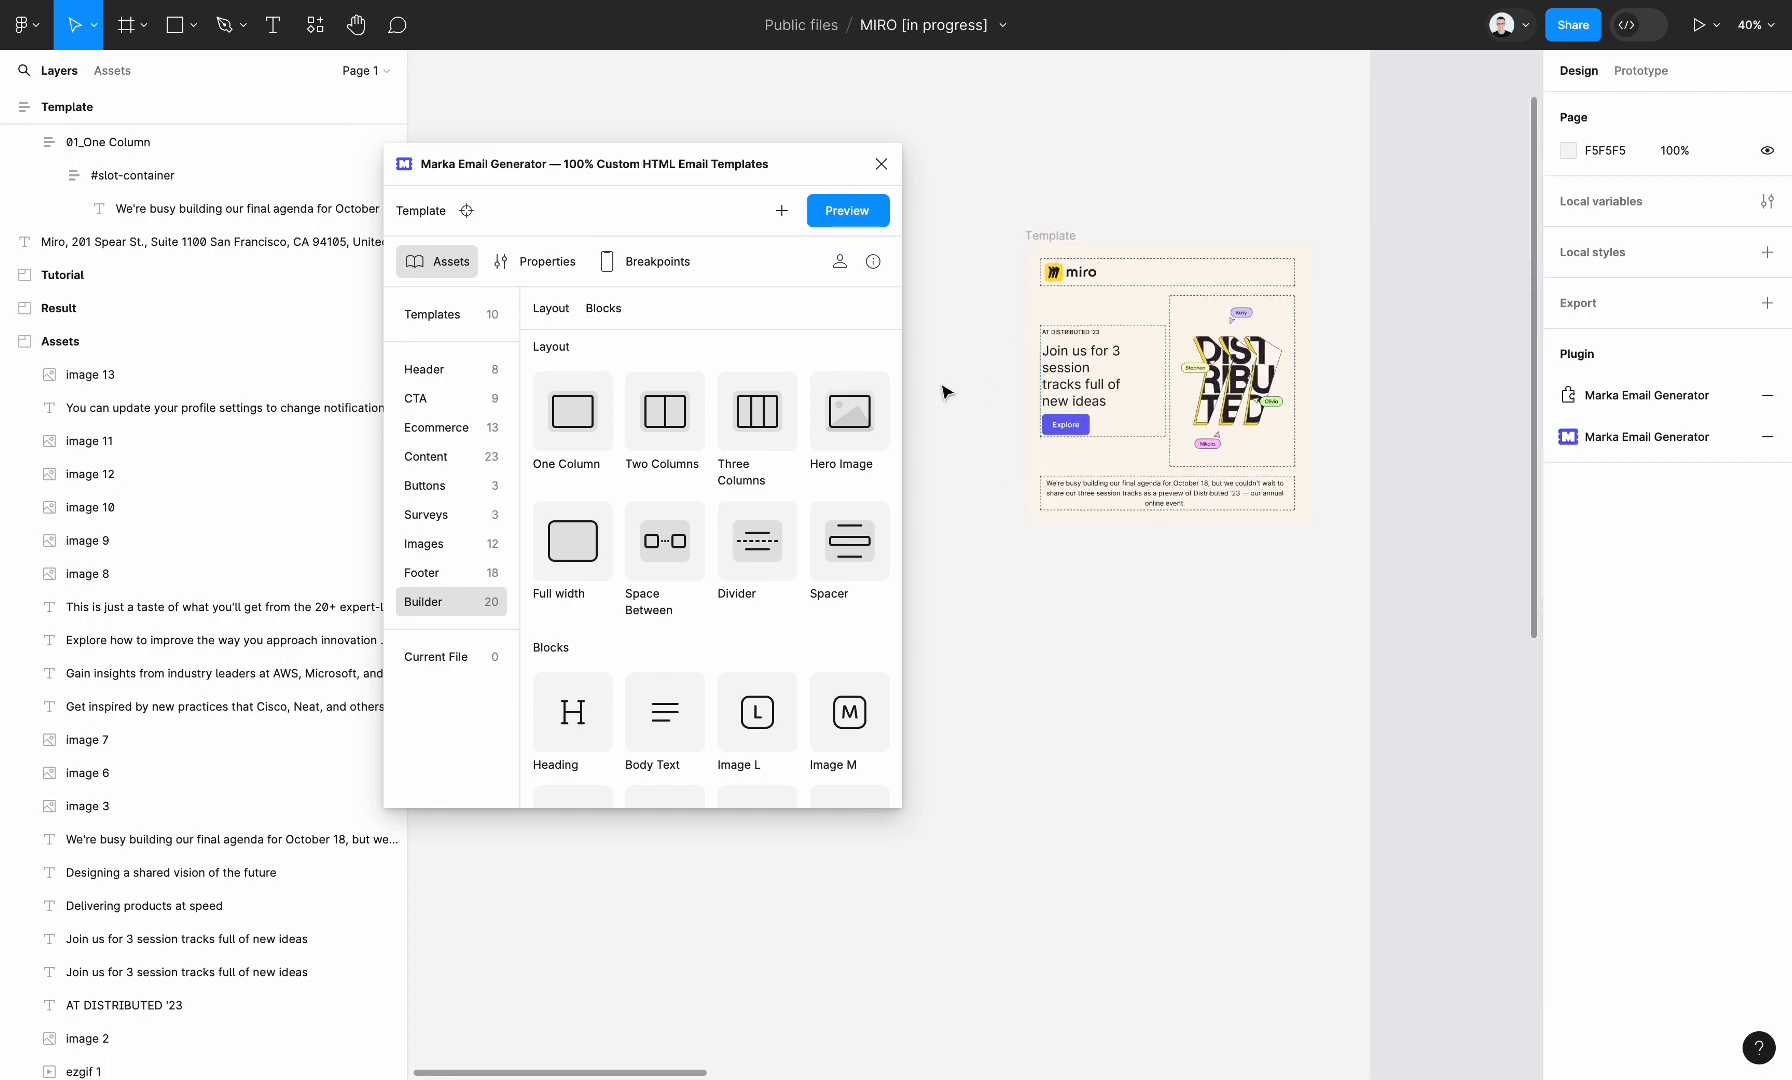
pyautogui.hscroll(3, 1190, 456)
pyautogui.hscroll(-5, 1190, 456)
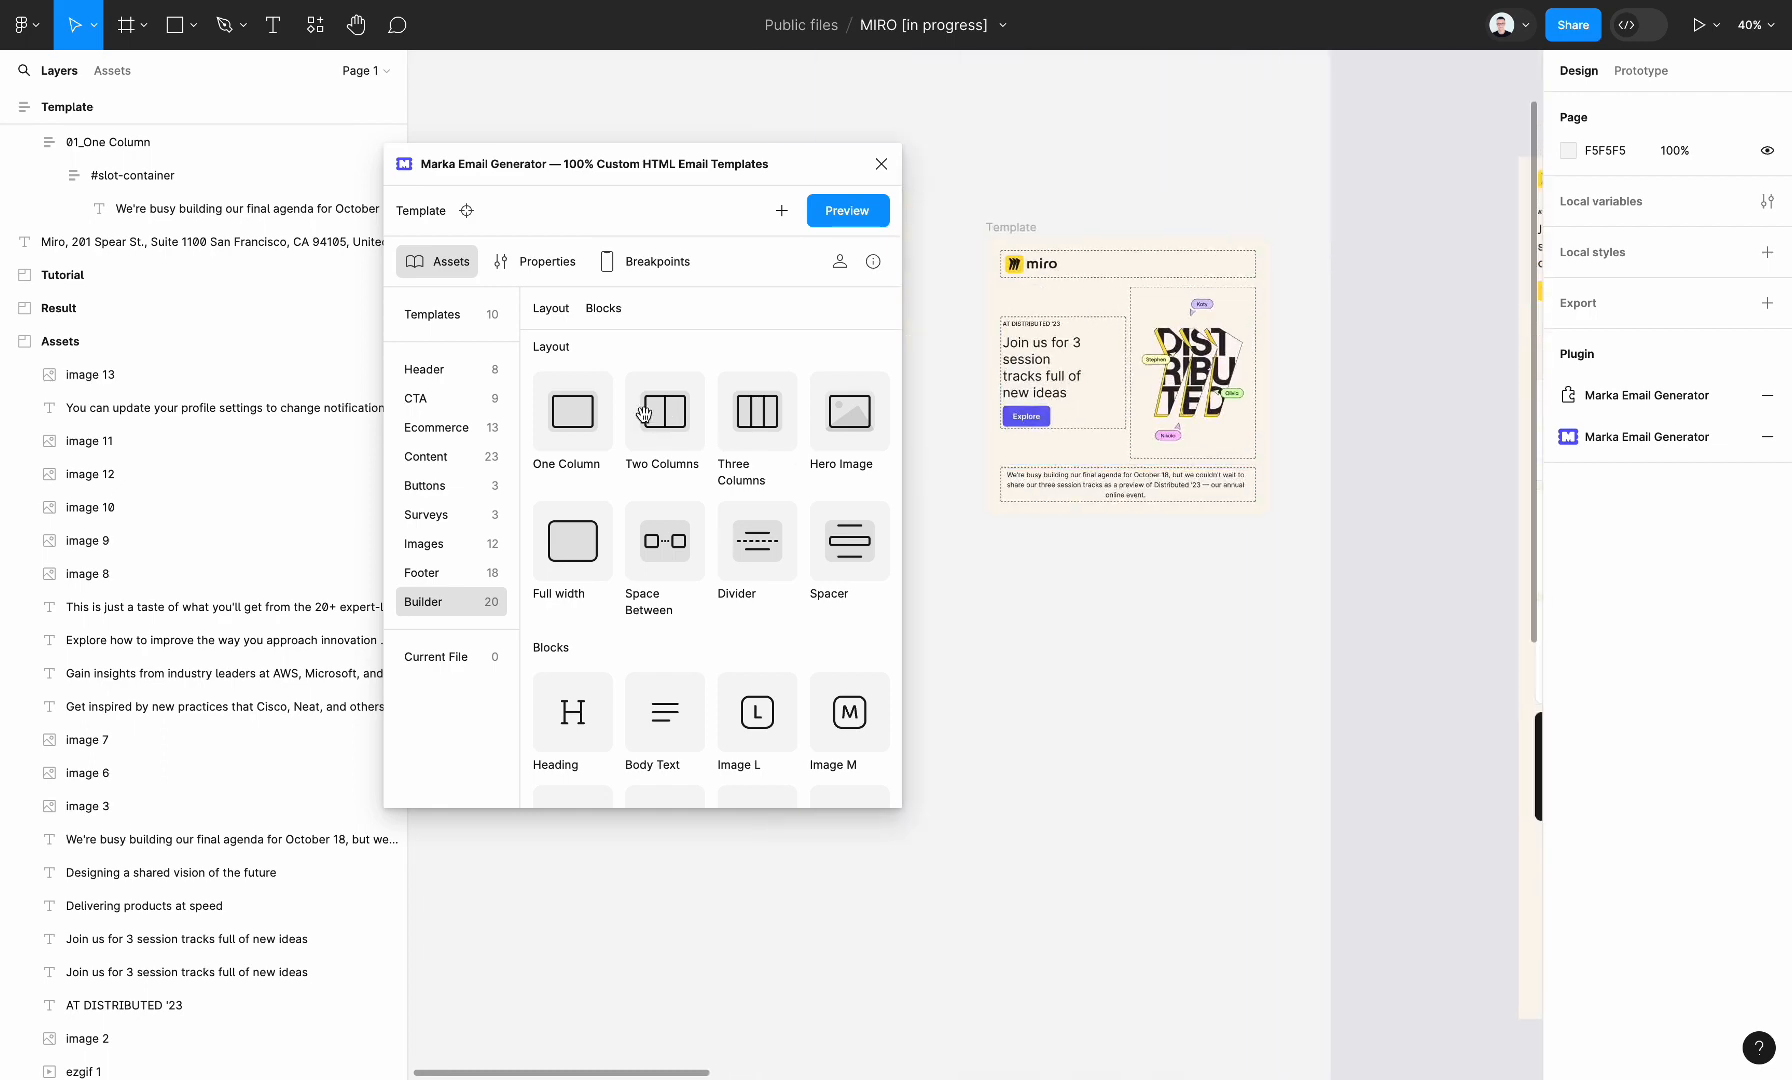
pyautogui.hscroll(-5, 1252, 524)
pyautogui.hscroll(6, 1252, 524)
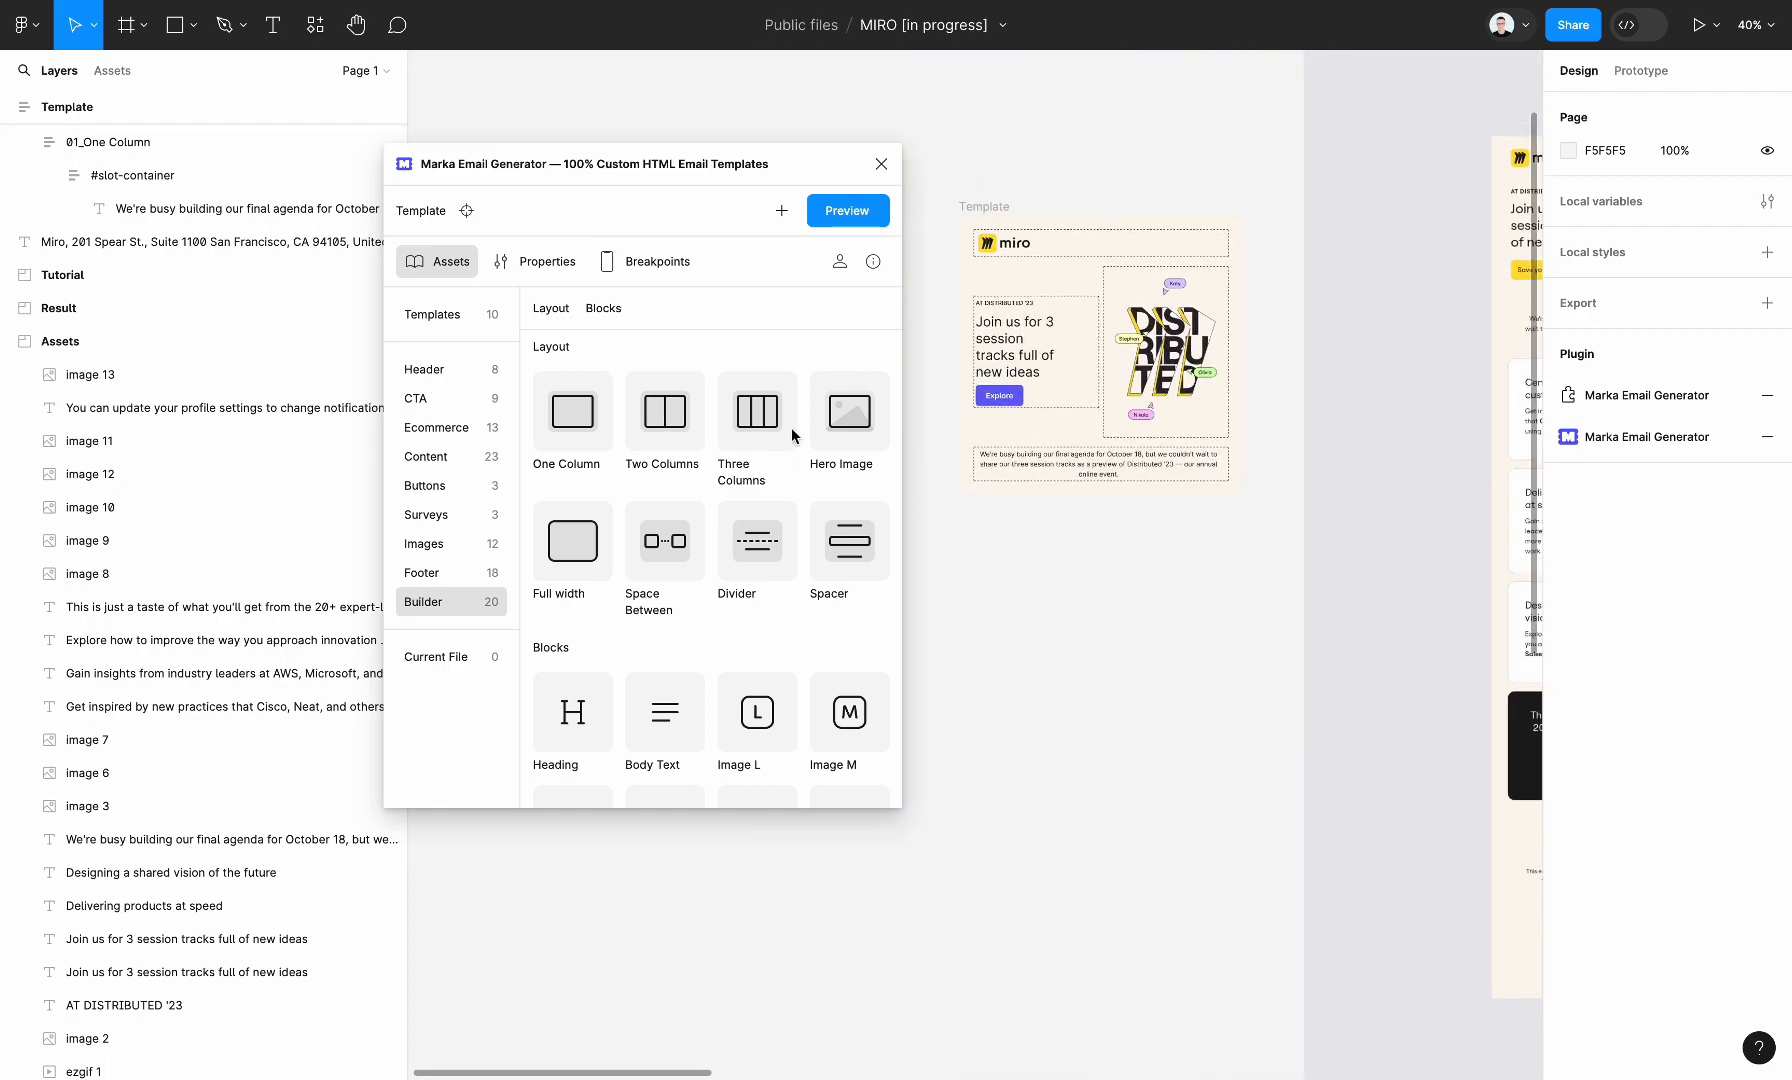
# Add a Two Columns layout below the intro paragraph and copy the first session's heading and description from Assets into its first #slot-container
pyautogui.moveTo(690, 416); pyautogui.dragTo(1050, 350)
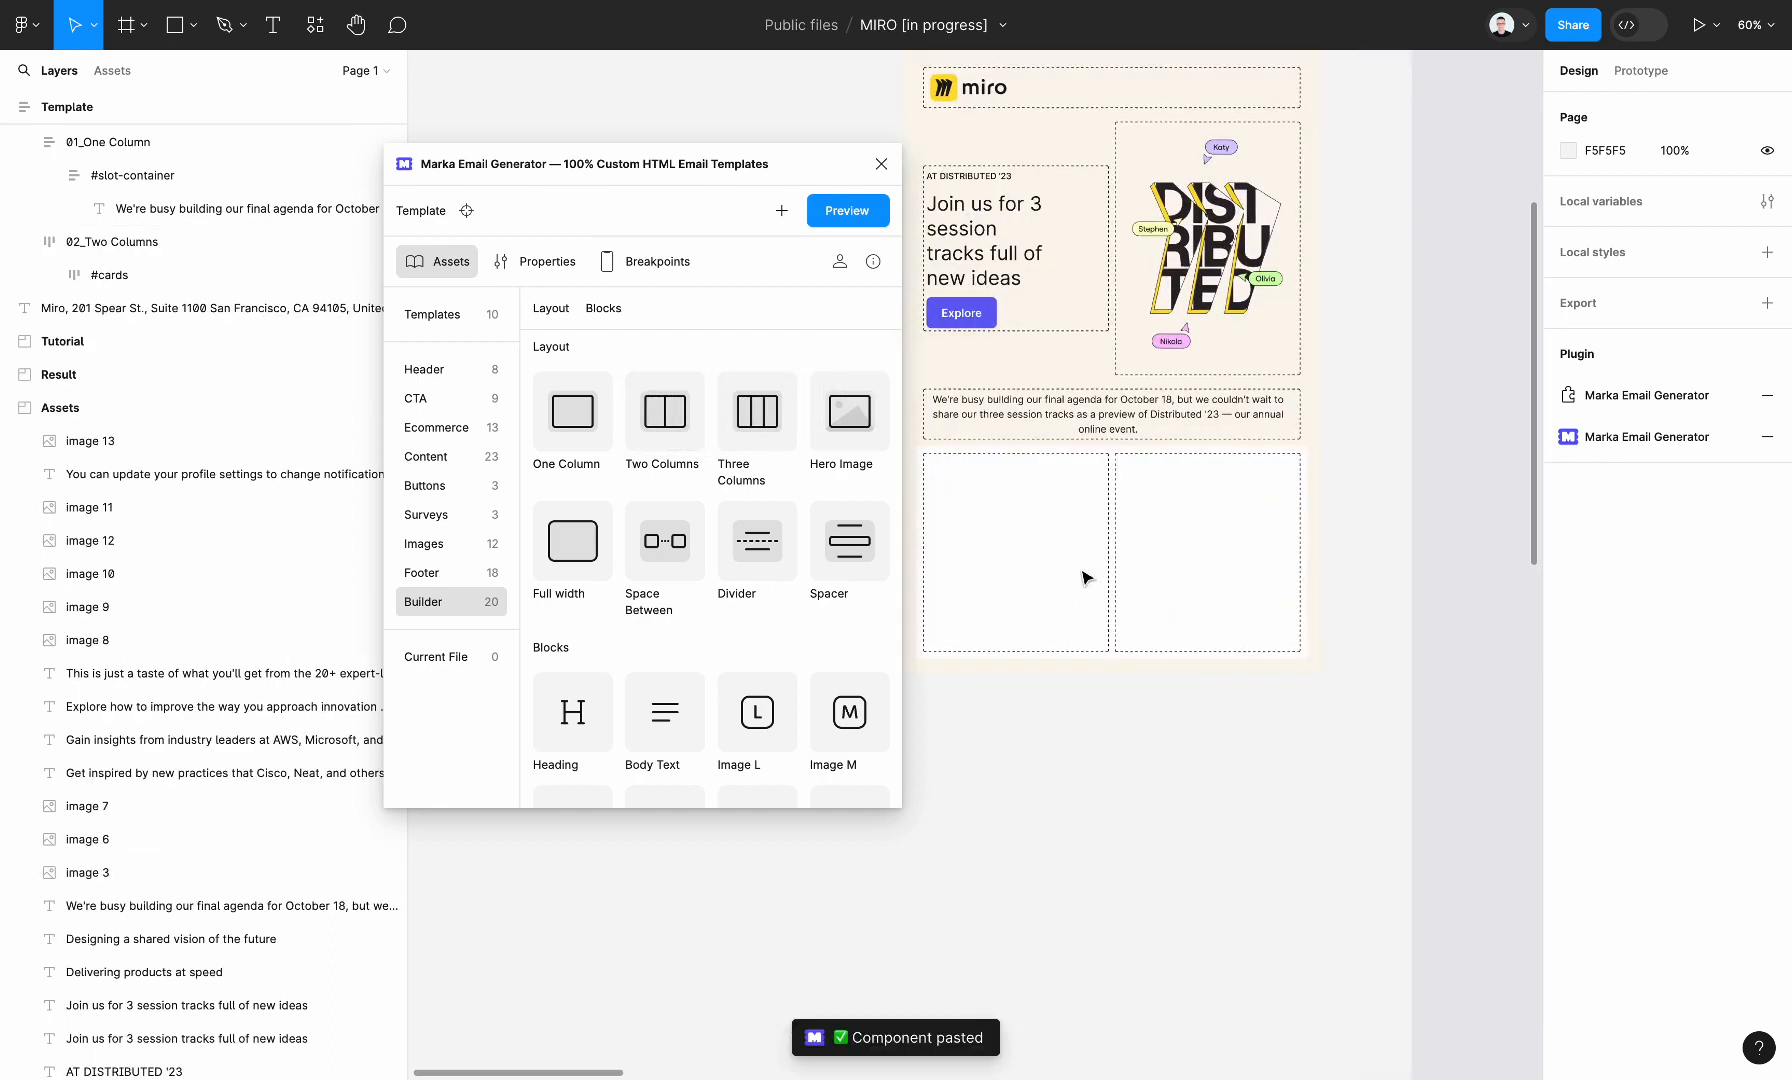
pyautogui.scroll(-5, 1085, 577)
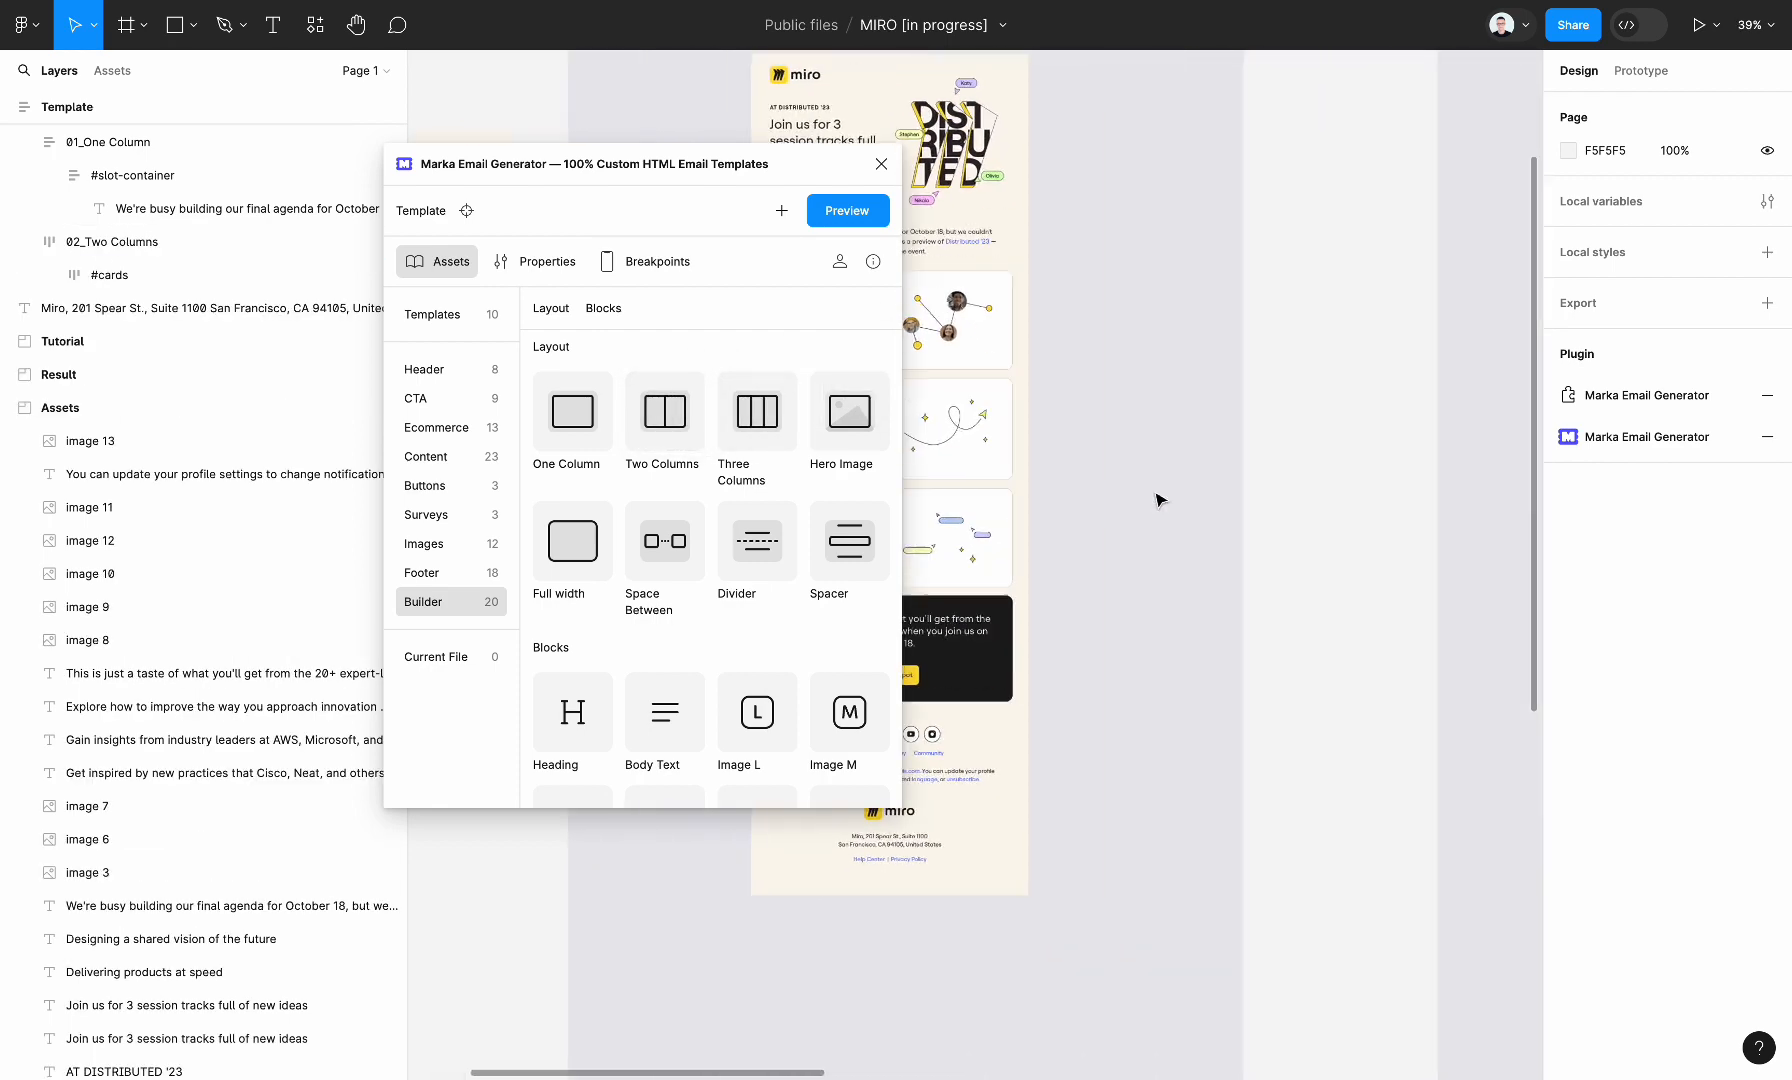
pyautogui.hscroll(5, 1159, 499)
pyautogui.click(1224, 292)
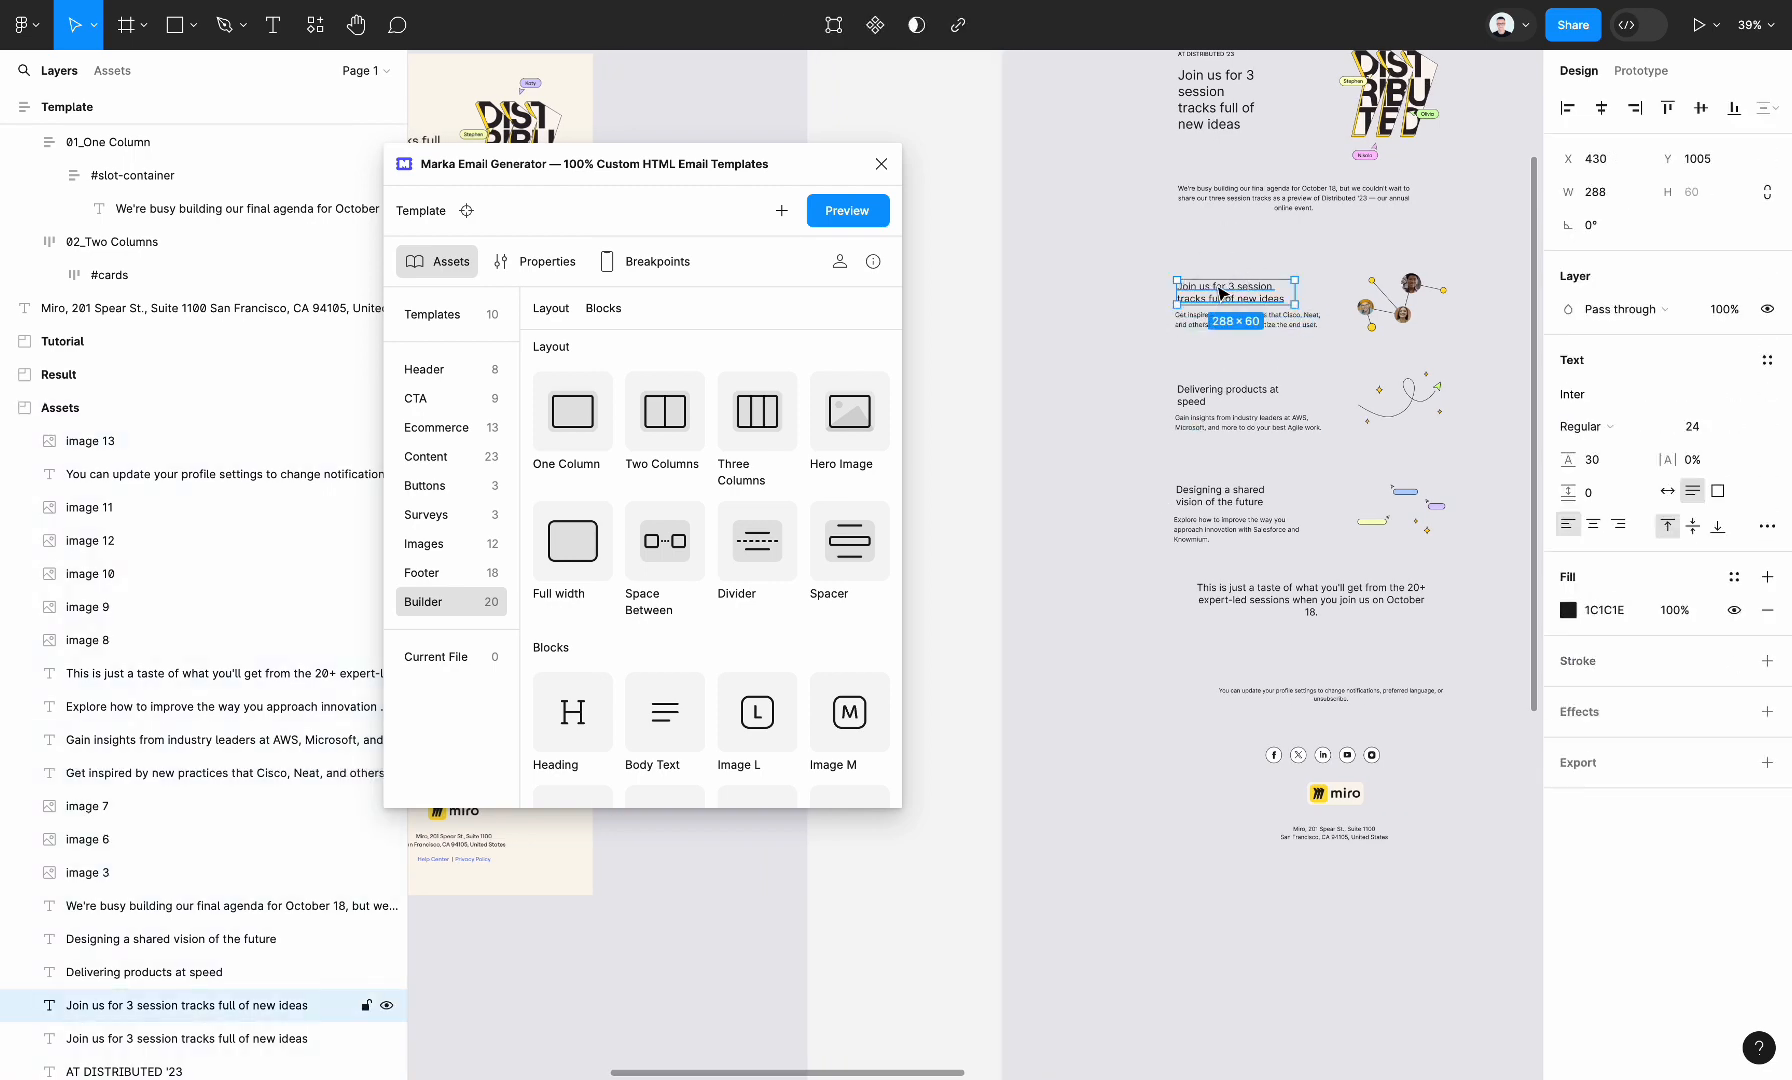
pyautogui.keyDown('shift'); pyautogui.click(1206, 318); pyautogui.keyUp('shift')
pyautogui.hscroll(-10, 1280, 320)
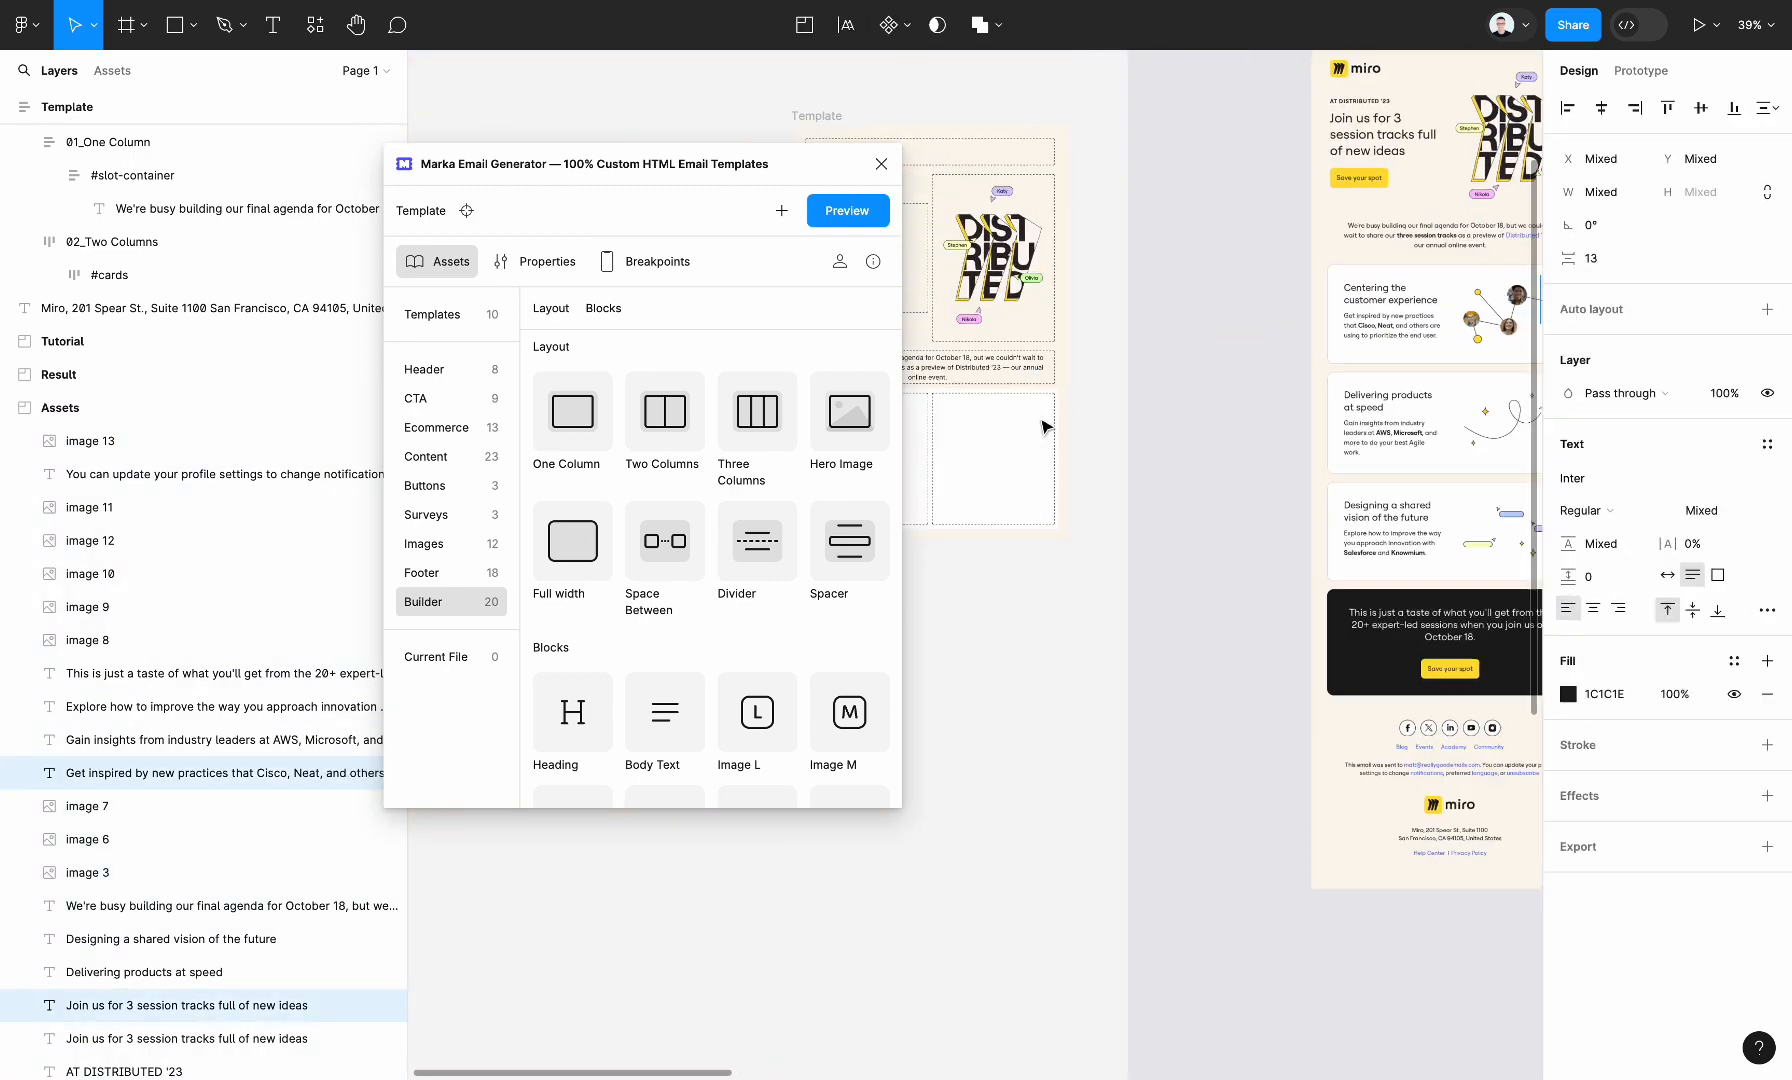
pyautogui.click(1378, 316)
pyautogui.click(1378, 316)
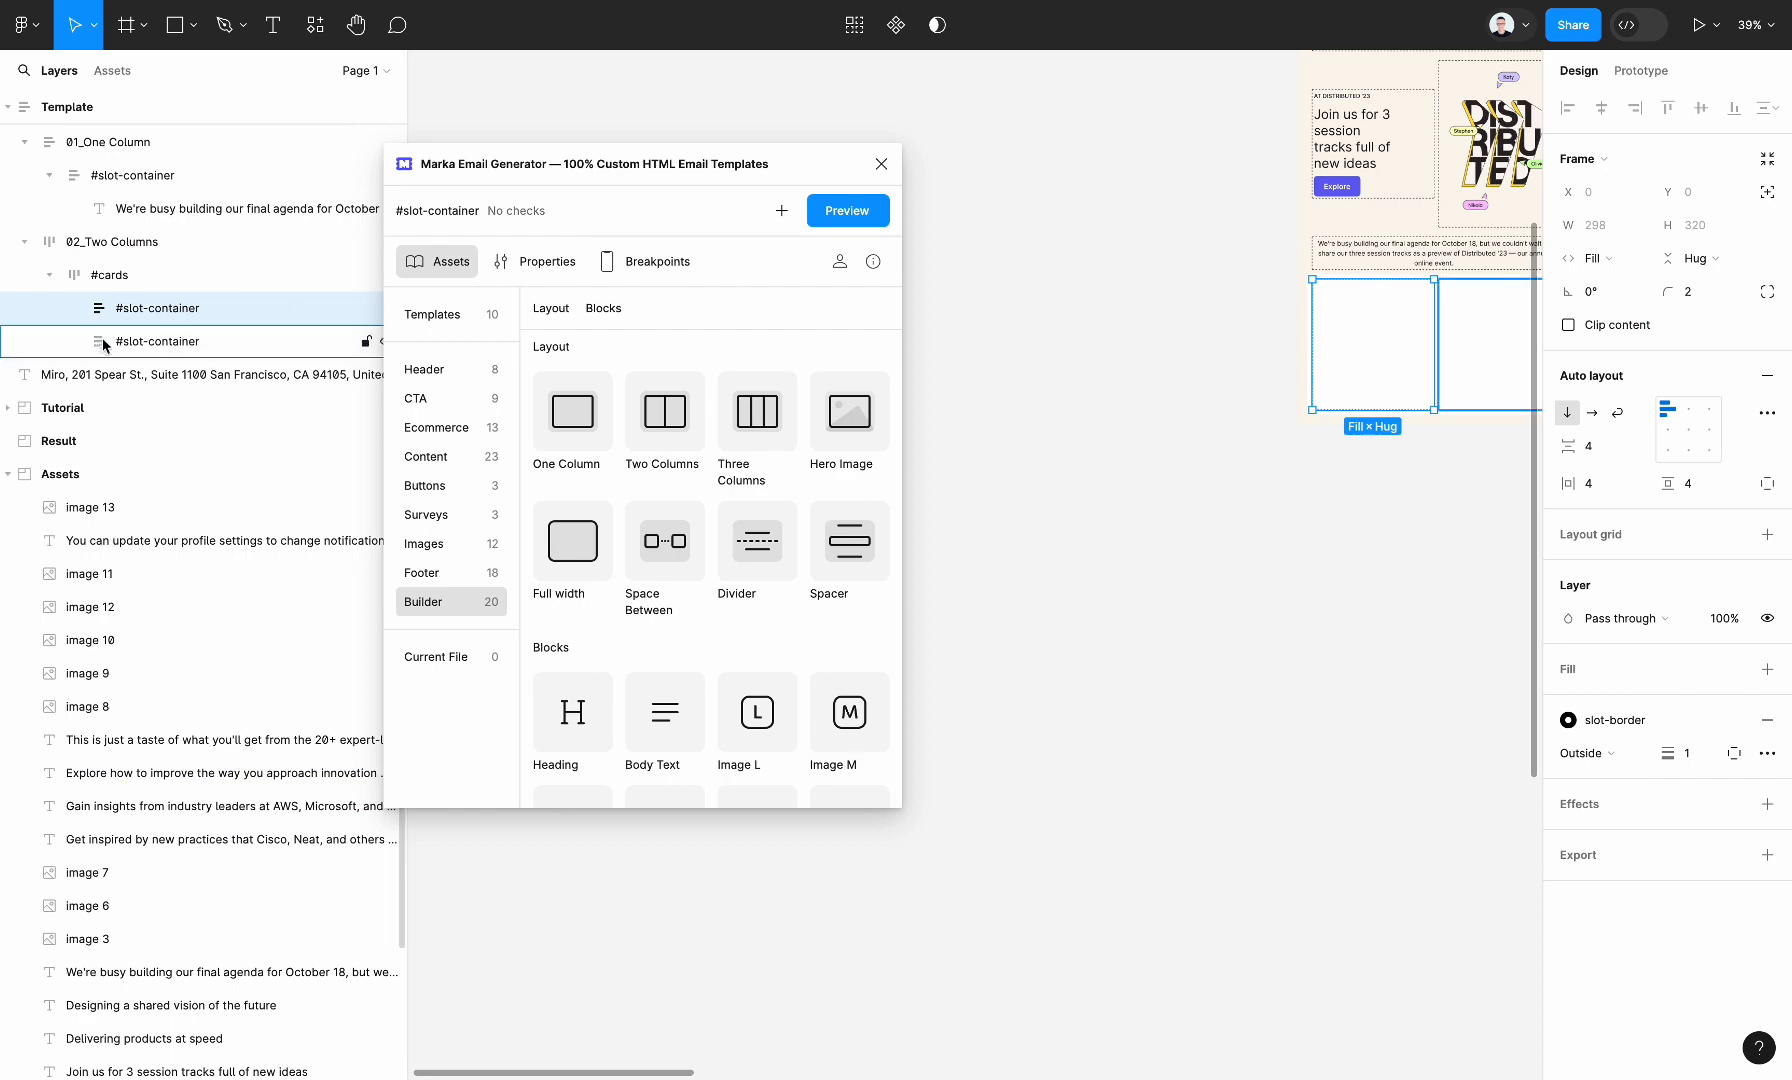
pyautogui.hotkey('ctrl', 'v')
pyautogui.scroll(3, 1380, 330)
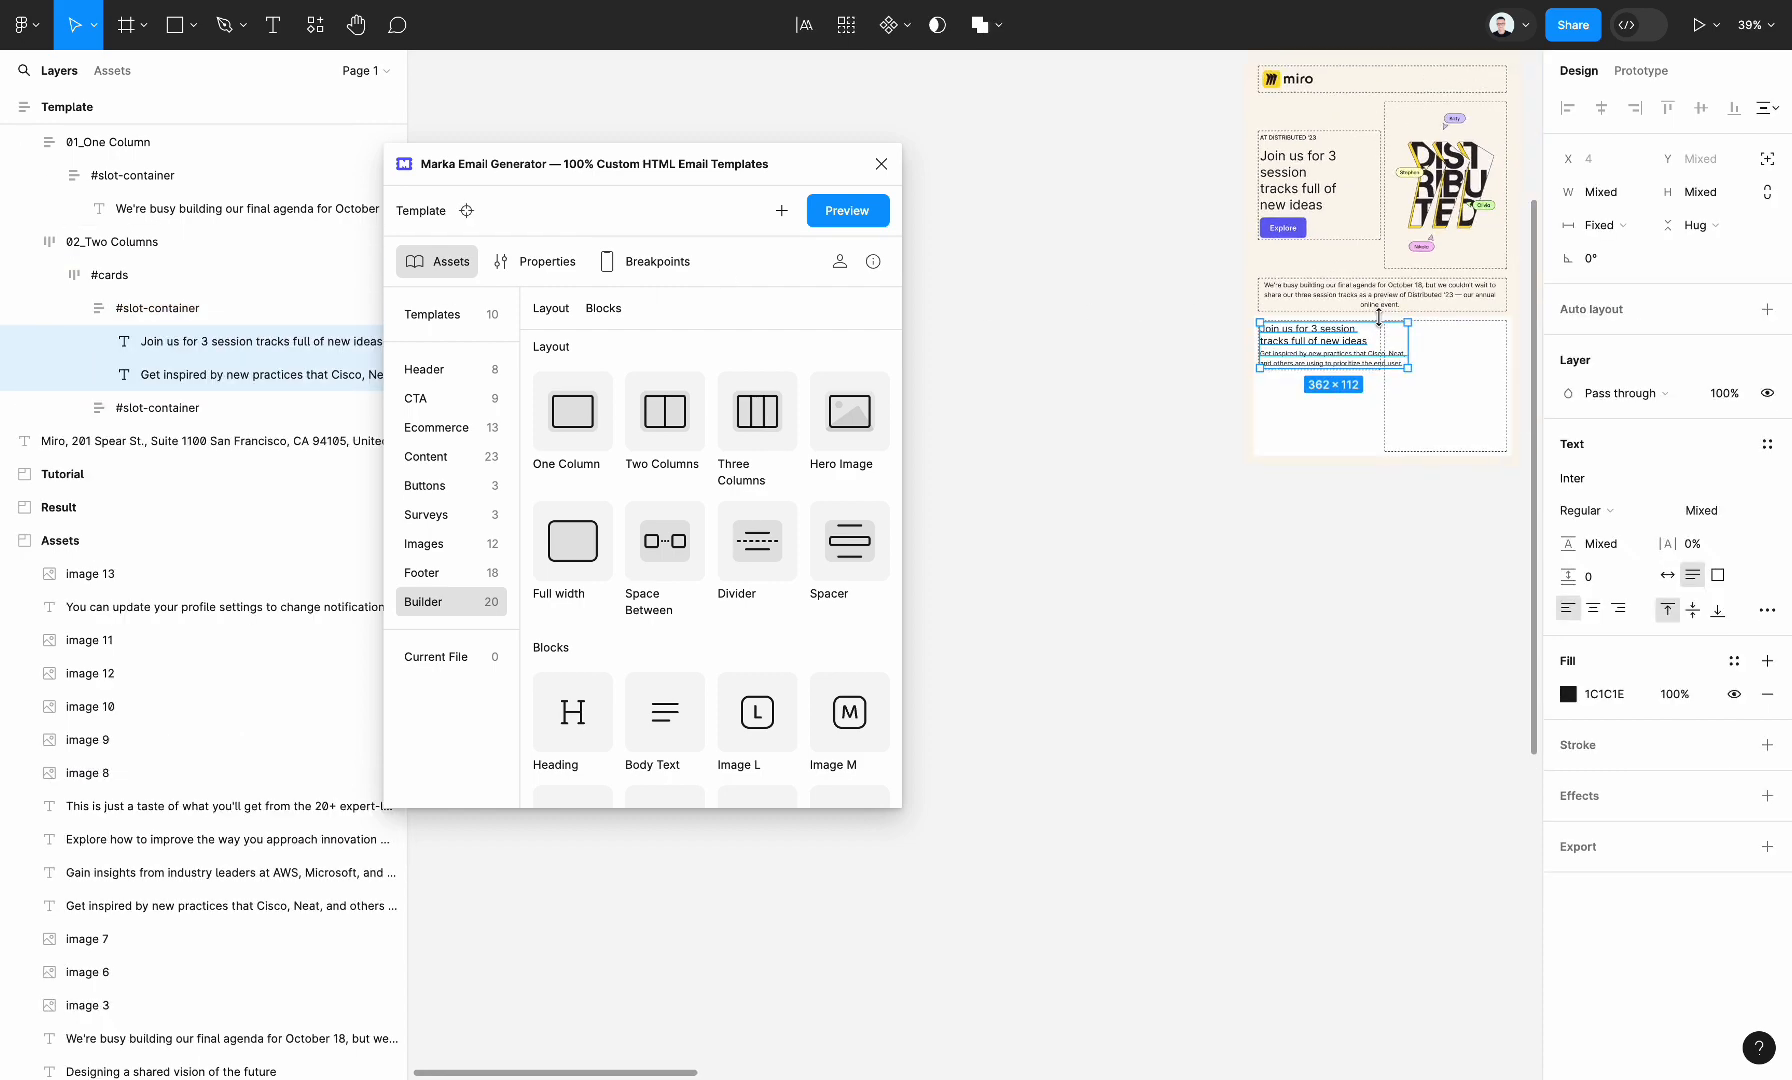
# Set the pasted session heading and description to Fill container width
pyautogui.click(1617, 236)
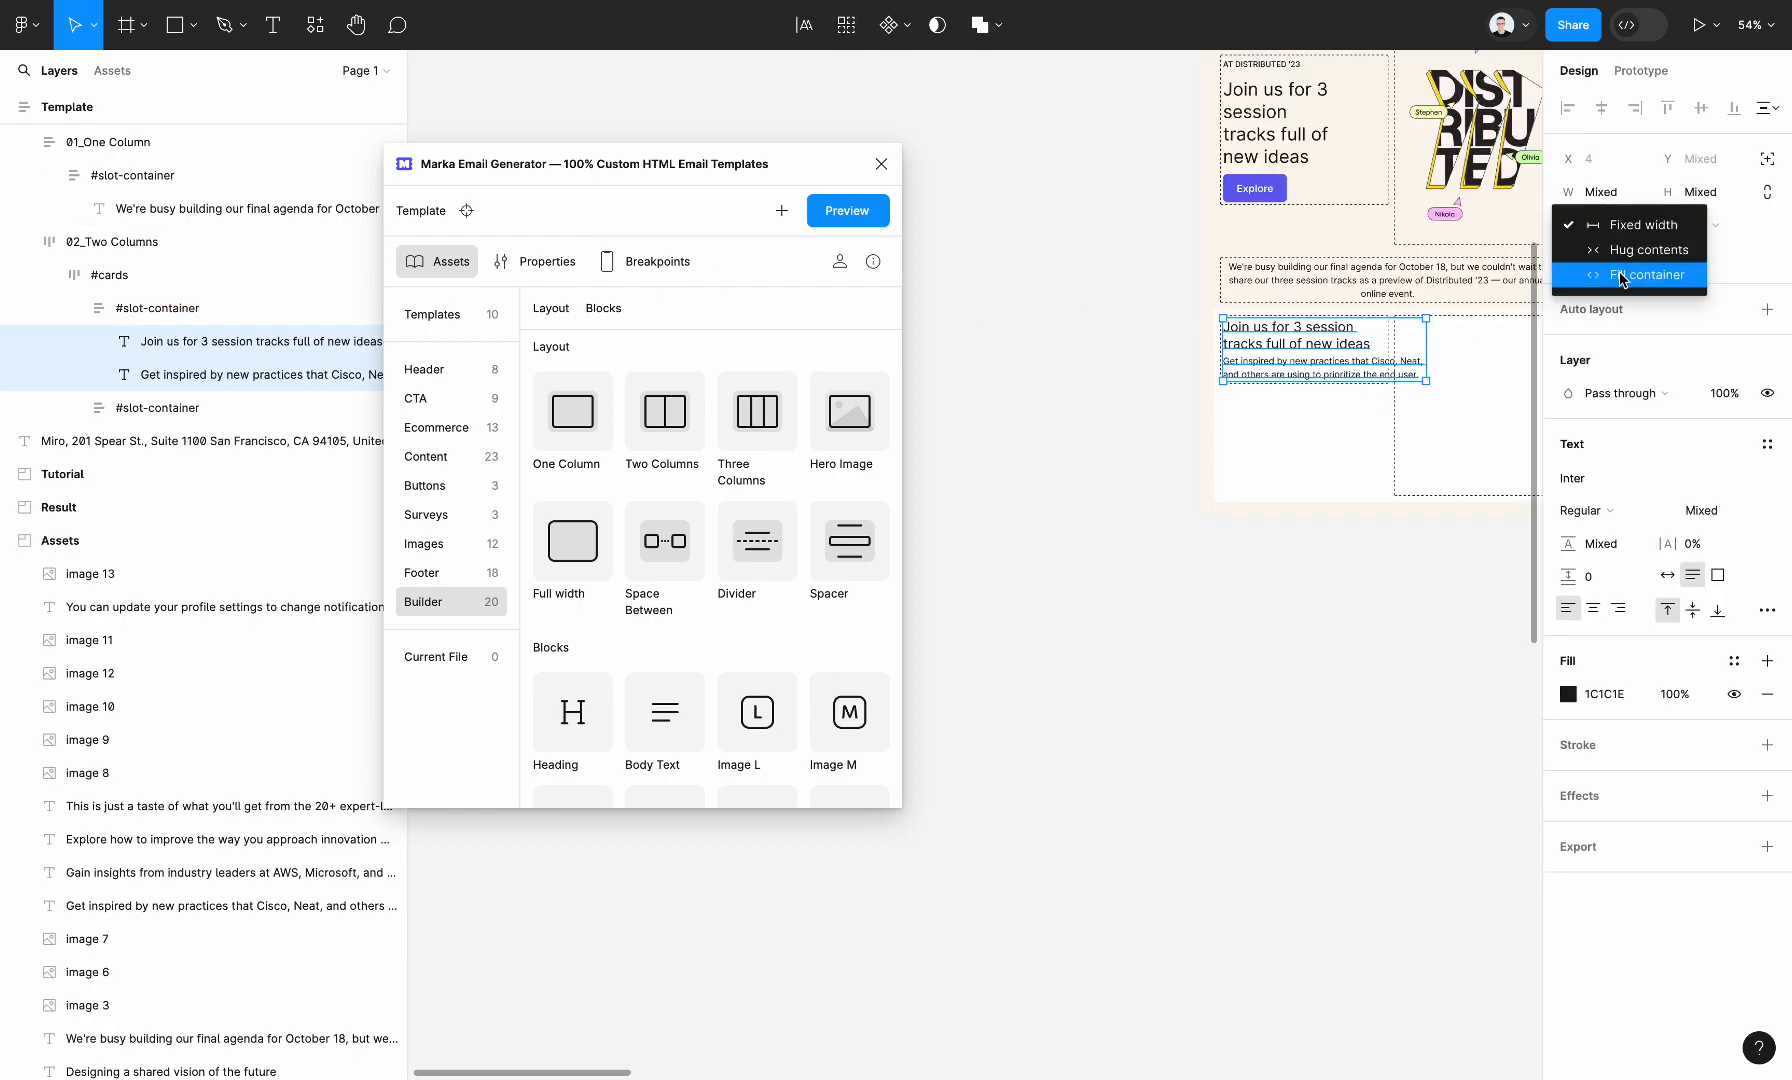
pyautogui.click(1623, 276)
pyautogui.scroll(-5, 1405, 378)
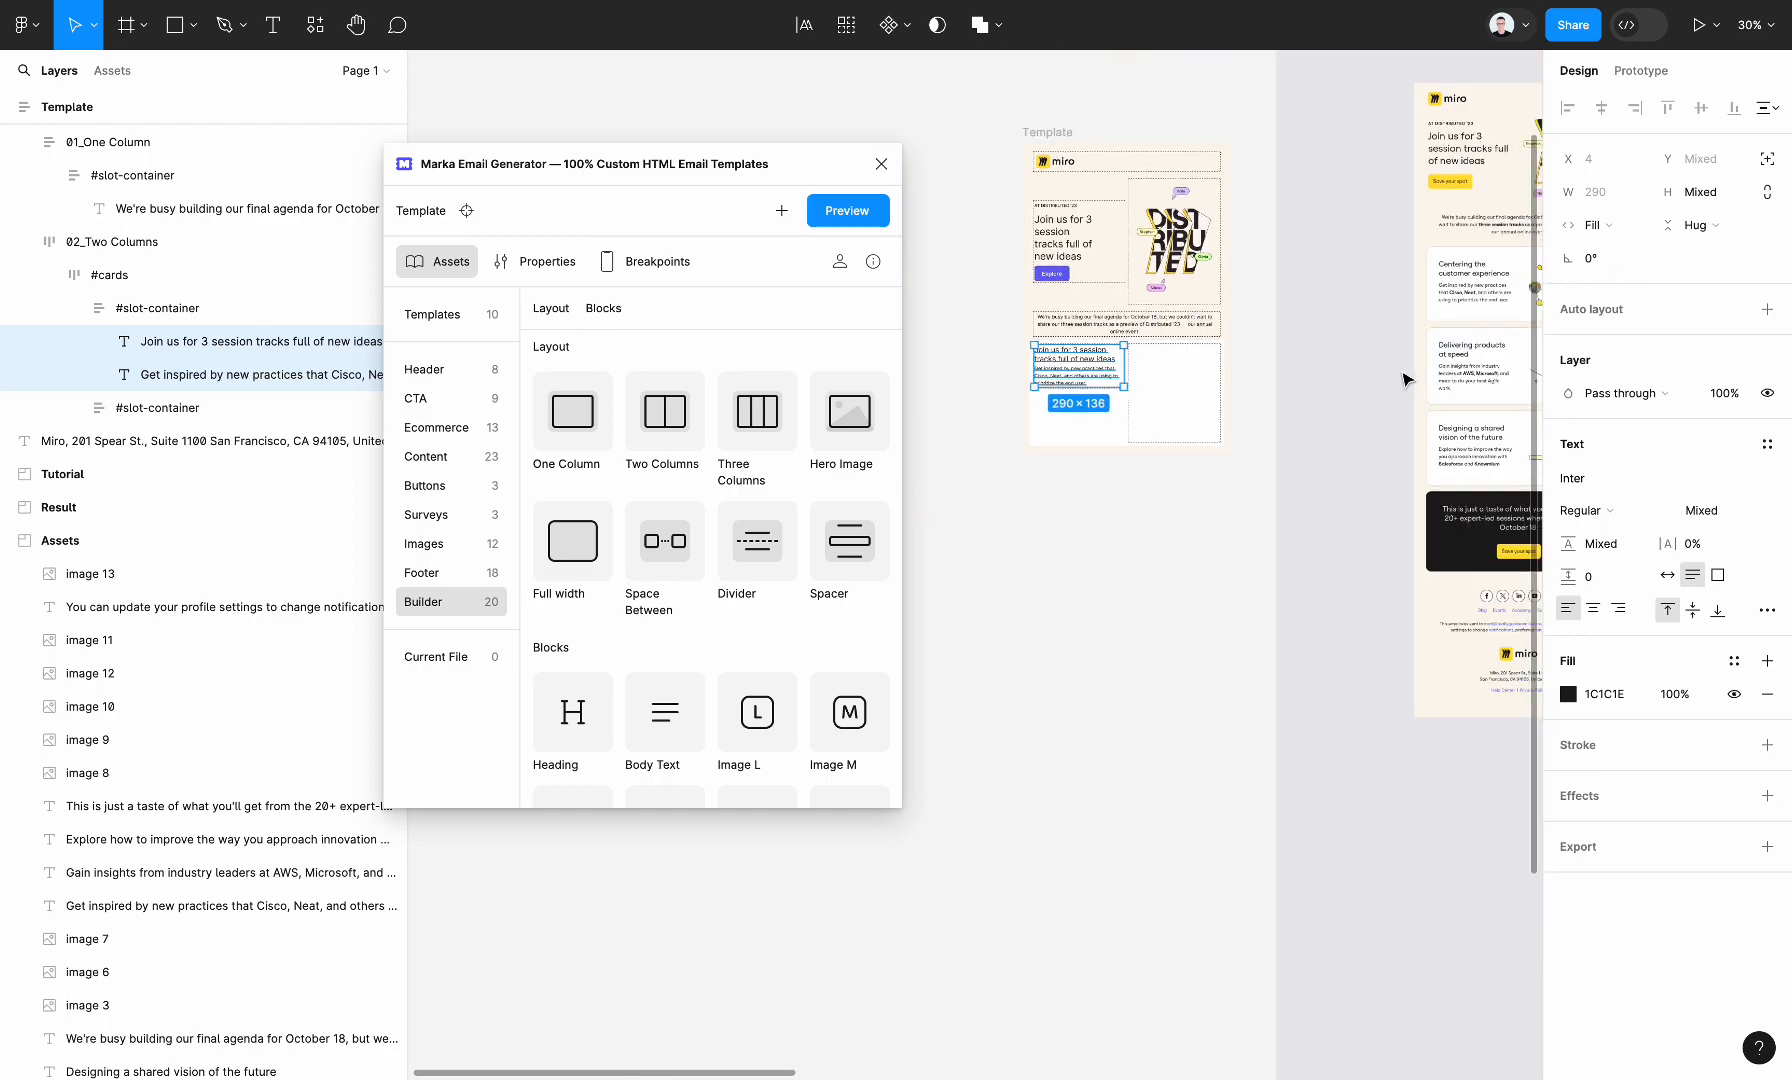
# Copy the connected-portraits image from Assets into the second #slot-container and set its width to Fill container
pyautogui.click(1410, 360)
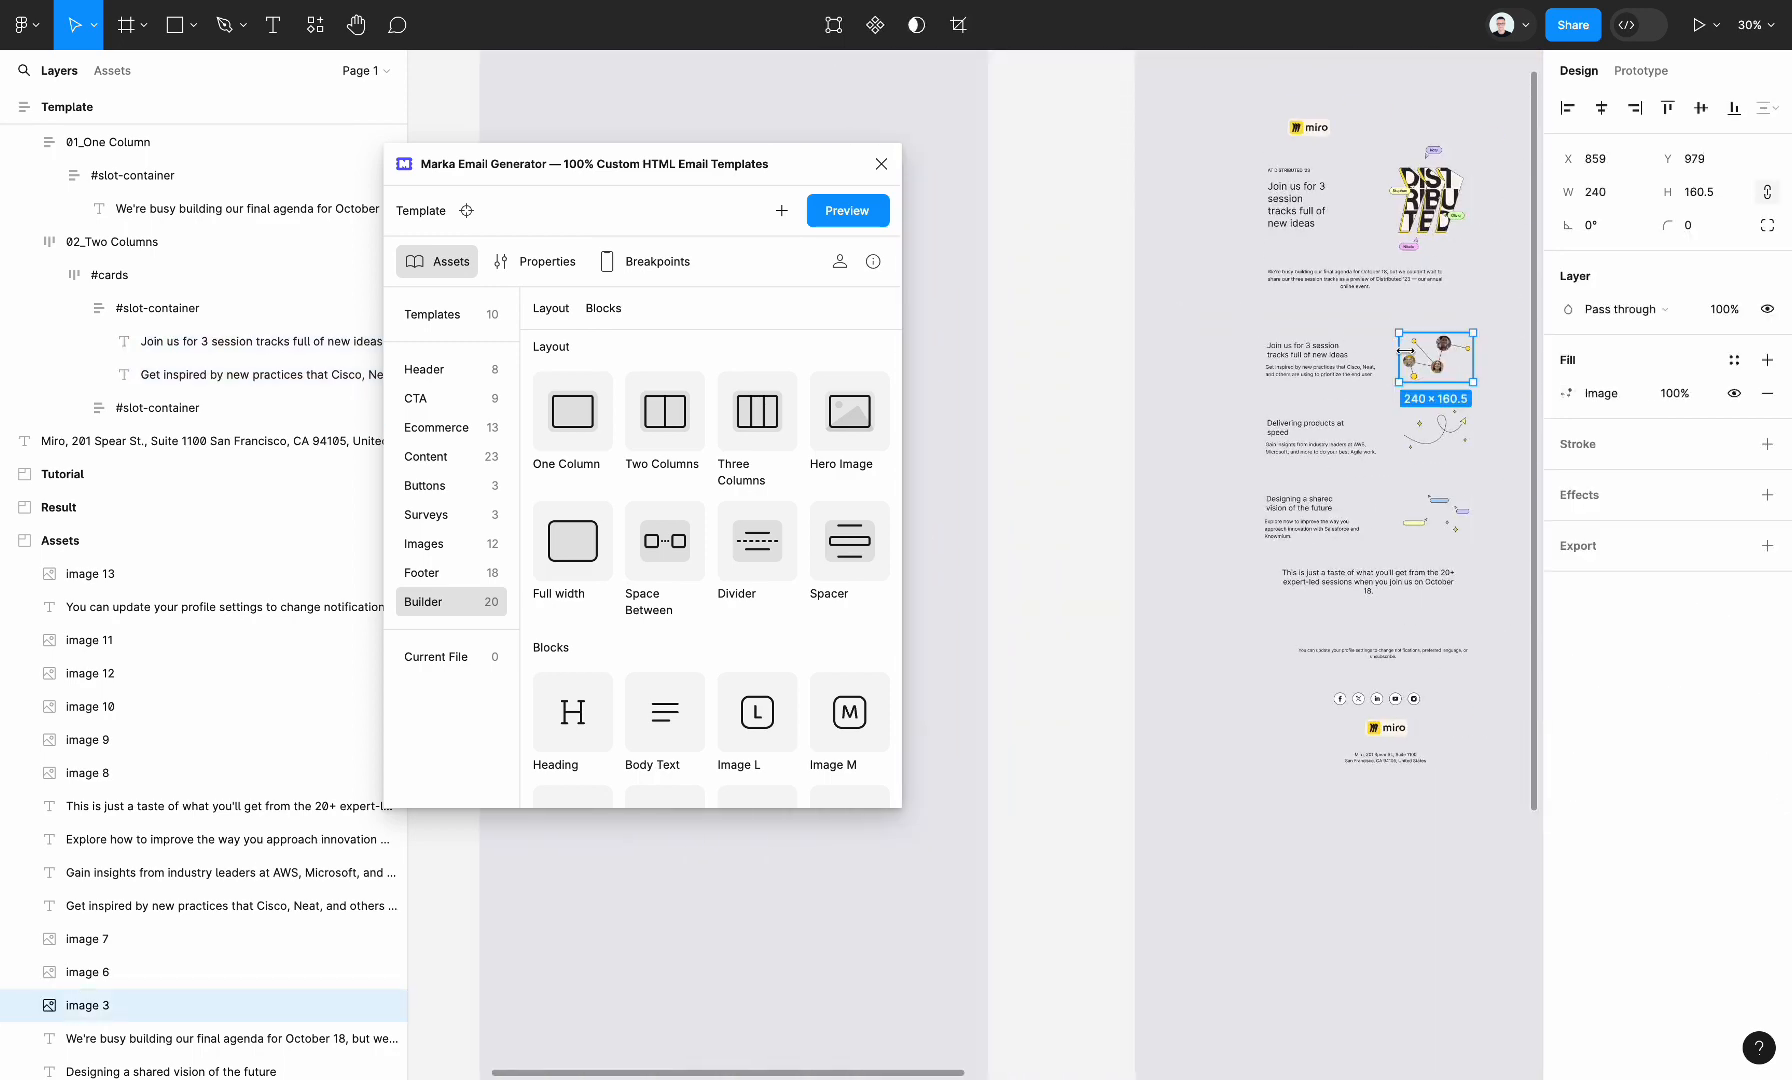
pyautogui.hscroll(6, 1300, 400)
pyautogui.click(1048, 465)
pyautogui.hotkey('ctrl', 'v')
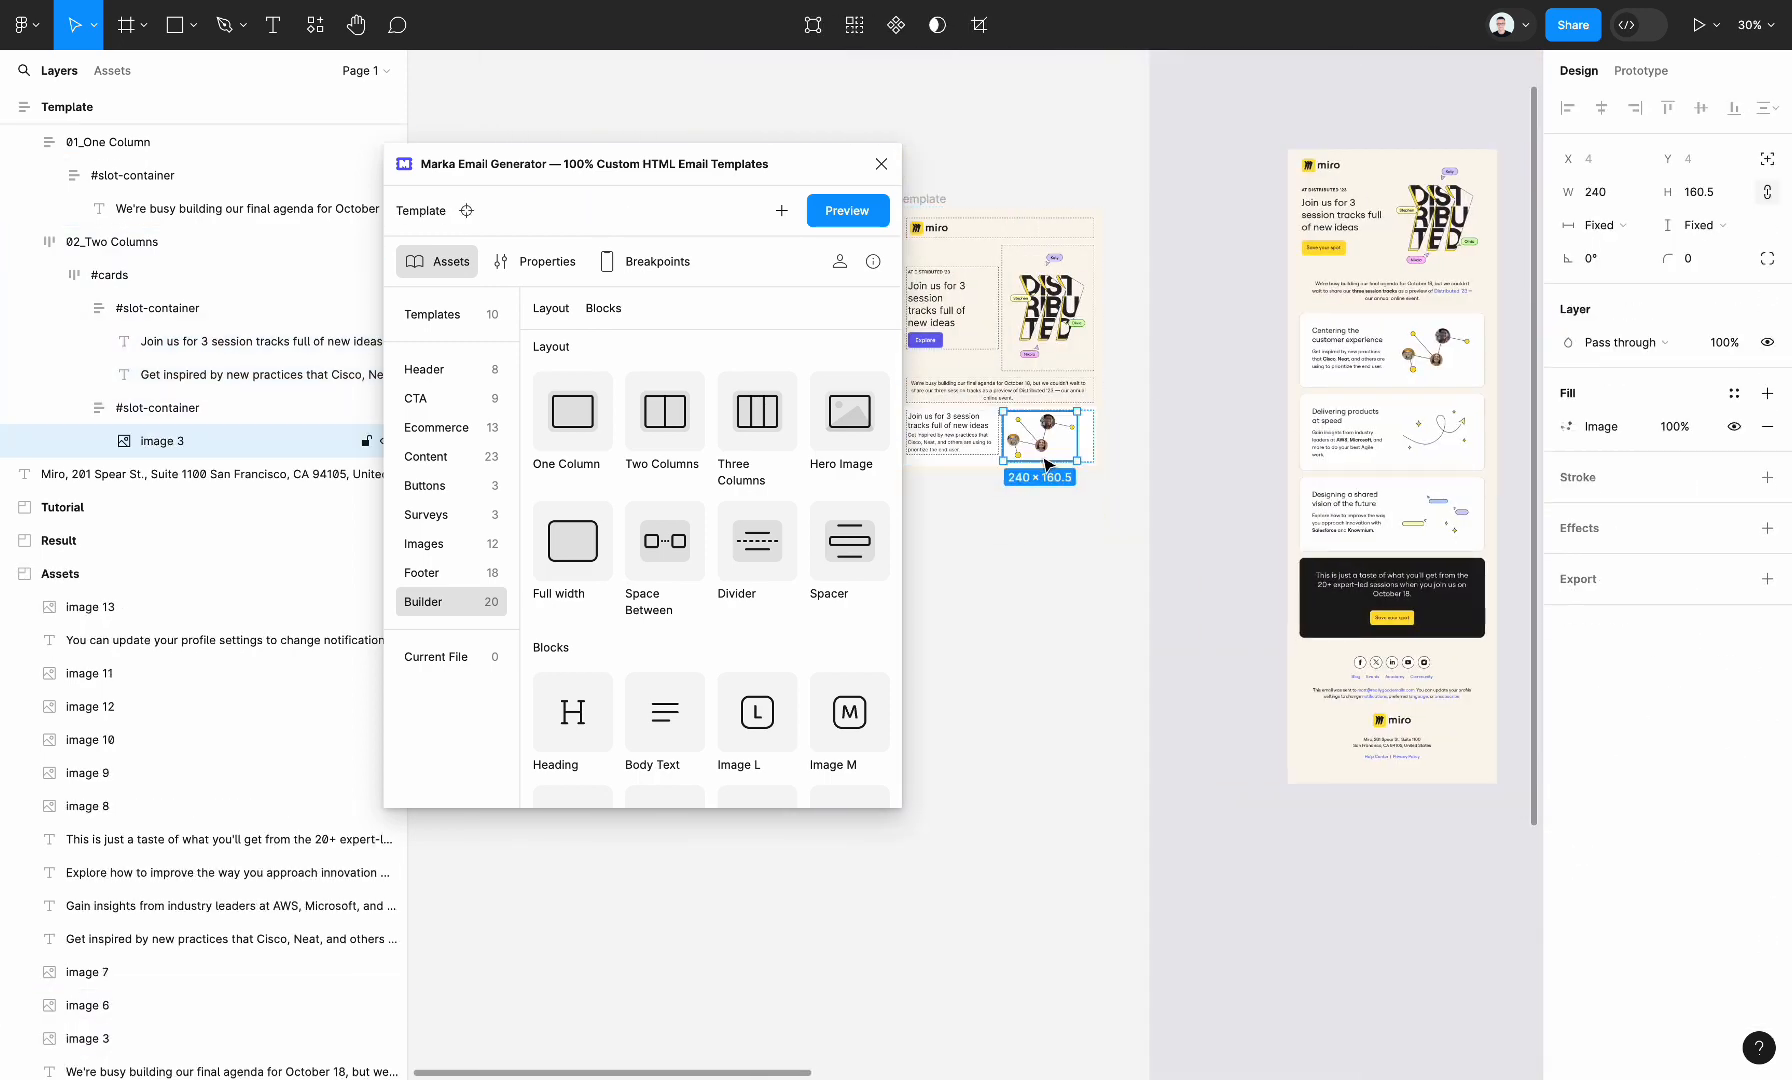
pyautogui.click(1630, 236)
pyautogui.click(1619, 249)
pyautogui.scroll(5, 1034, 515)
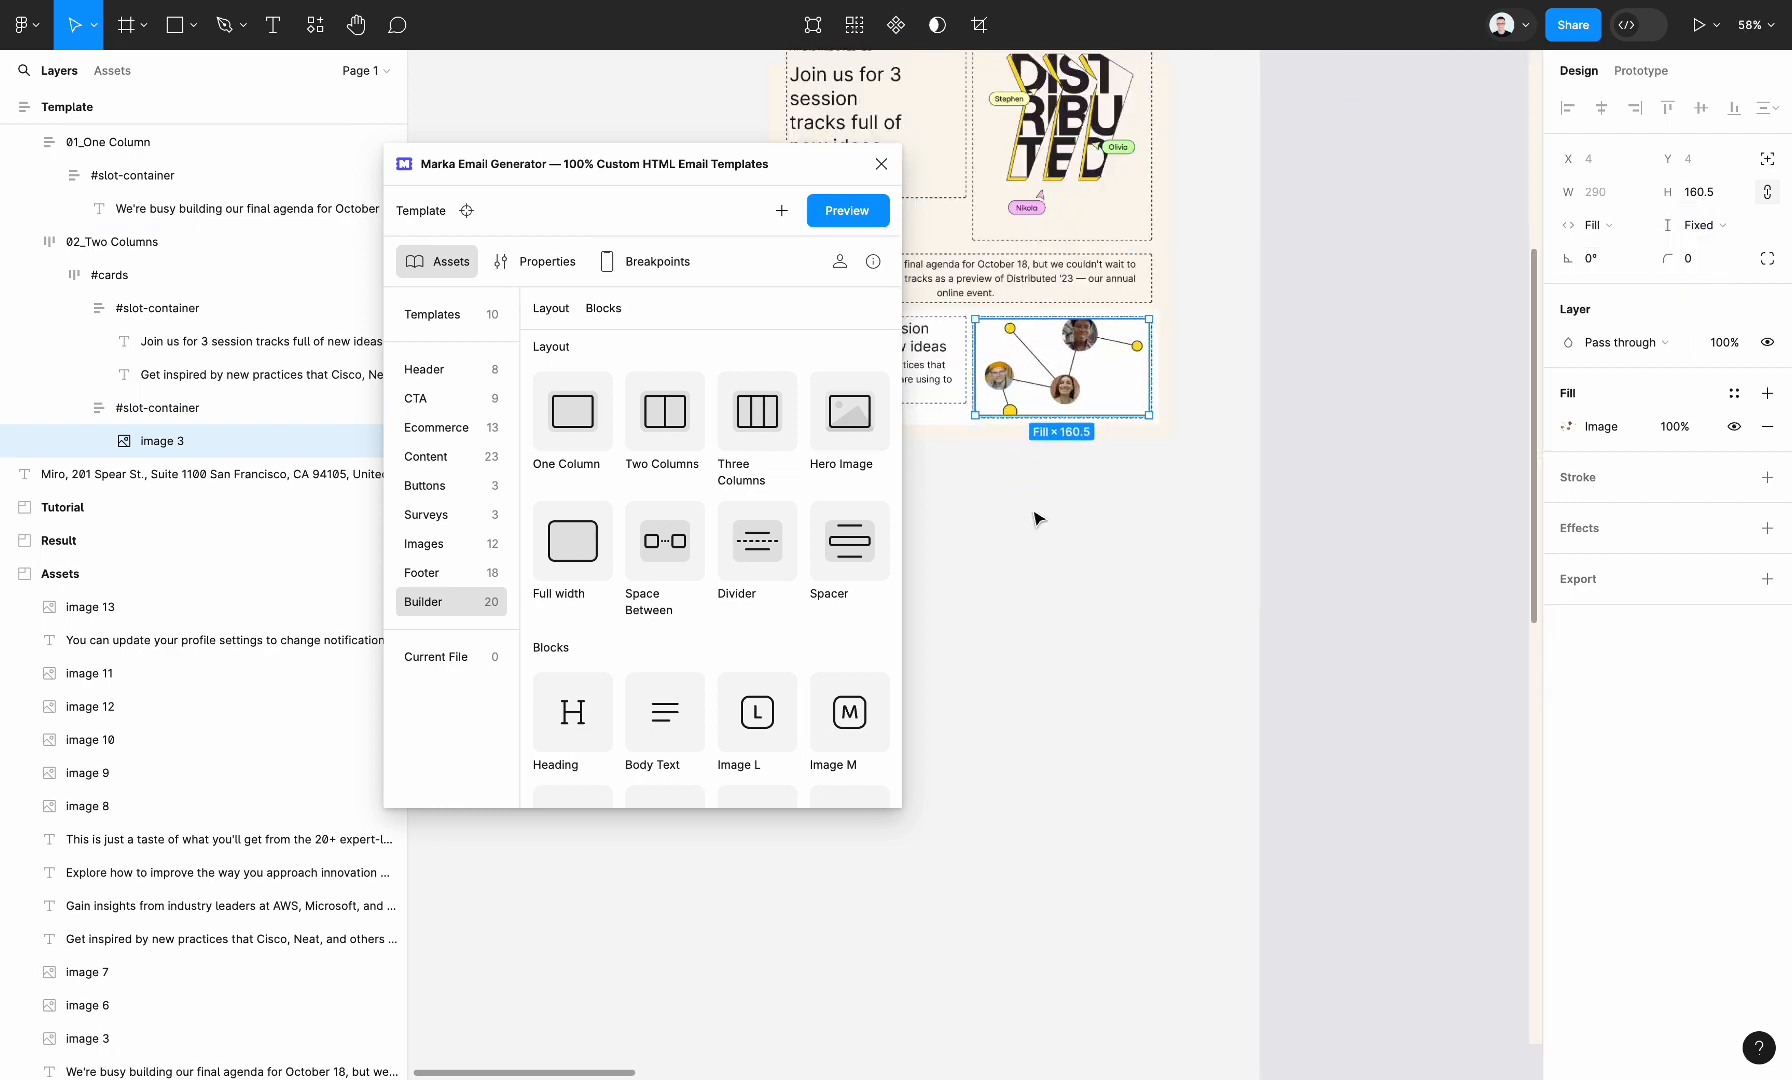
# Align the contents of the session section's #cards frame left and vertically centred
pyautogui.click(1126, 528)
pyautogui.hscroll(-2, 1130, 533)
pyautogui.click(1180, 398)
pyautogui.keyDown('ctrl'); pyautogui.click(1093, 400); pyautogui.keyUp('ctrl')
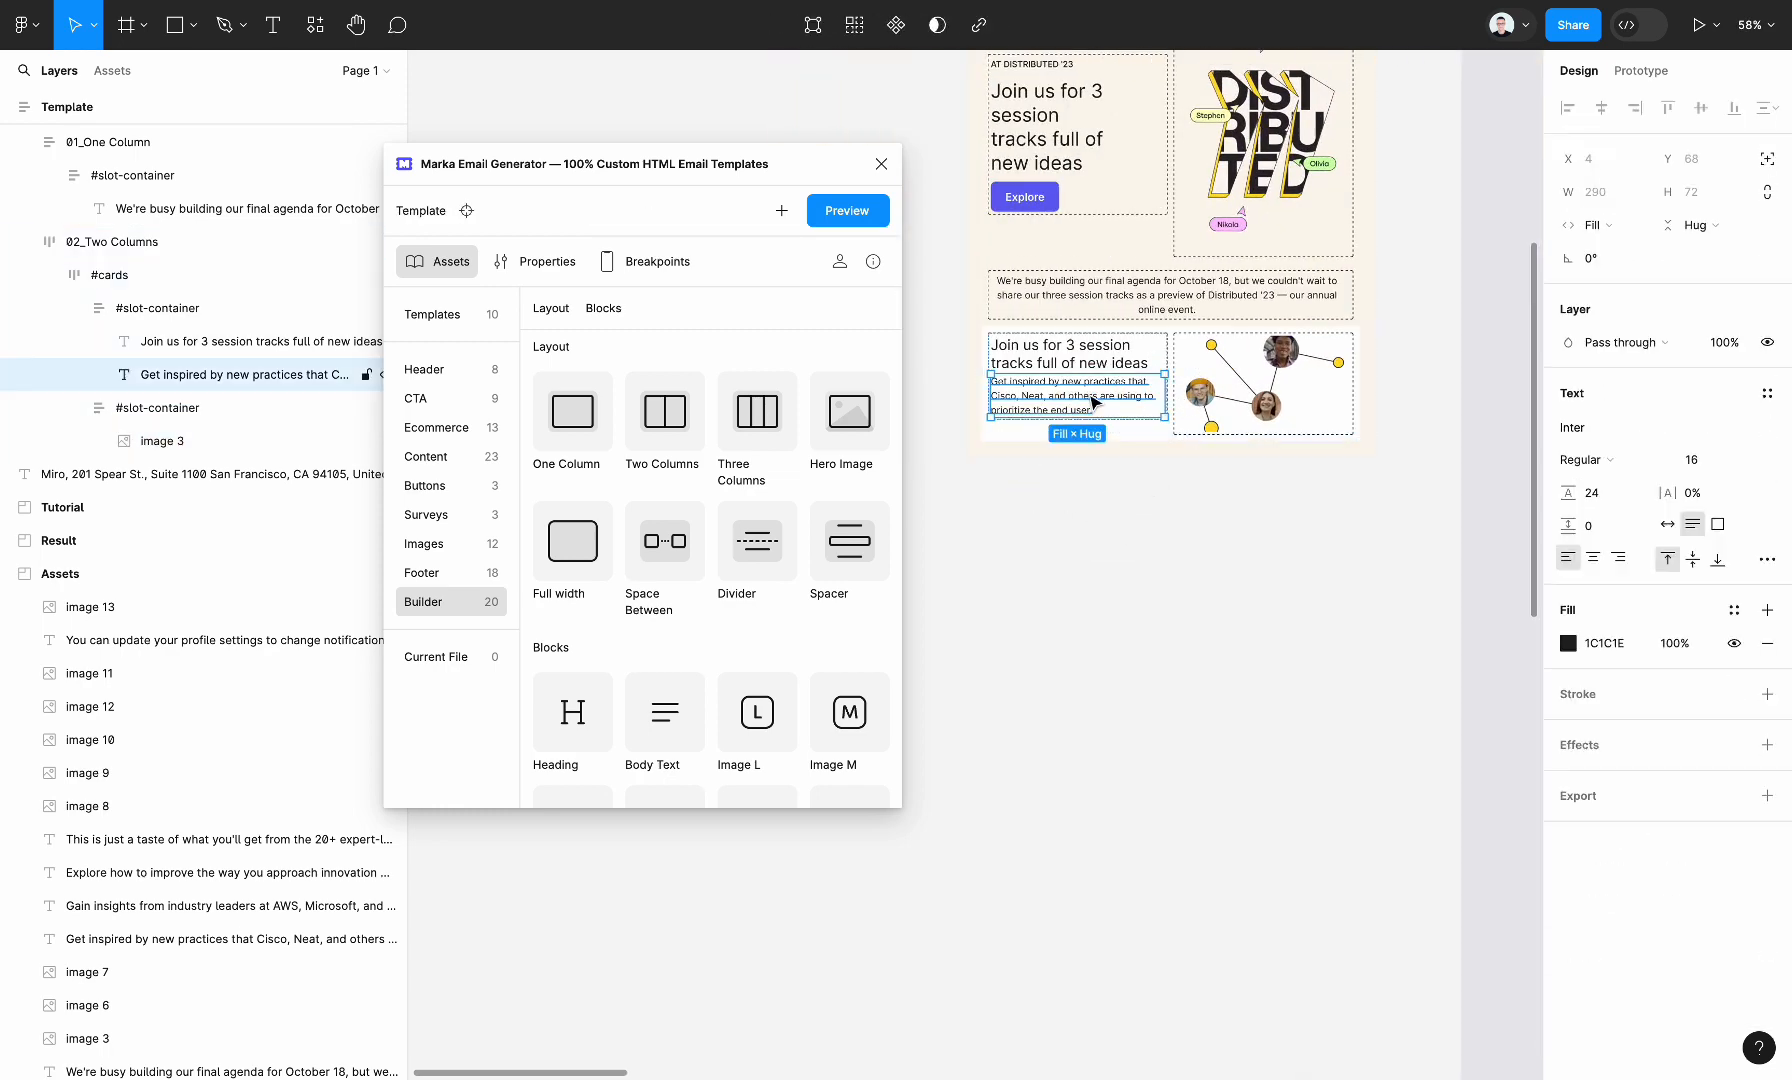
pyautogui.hotkey('shift', 'Return')
pyautogui.hotkey('shift', 'Return')
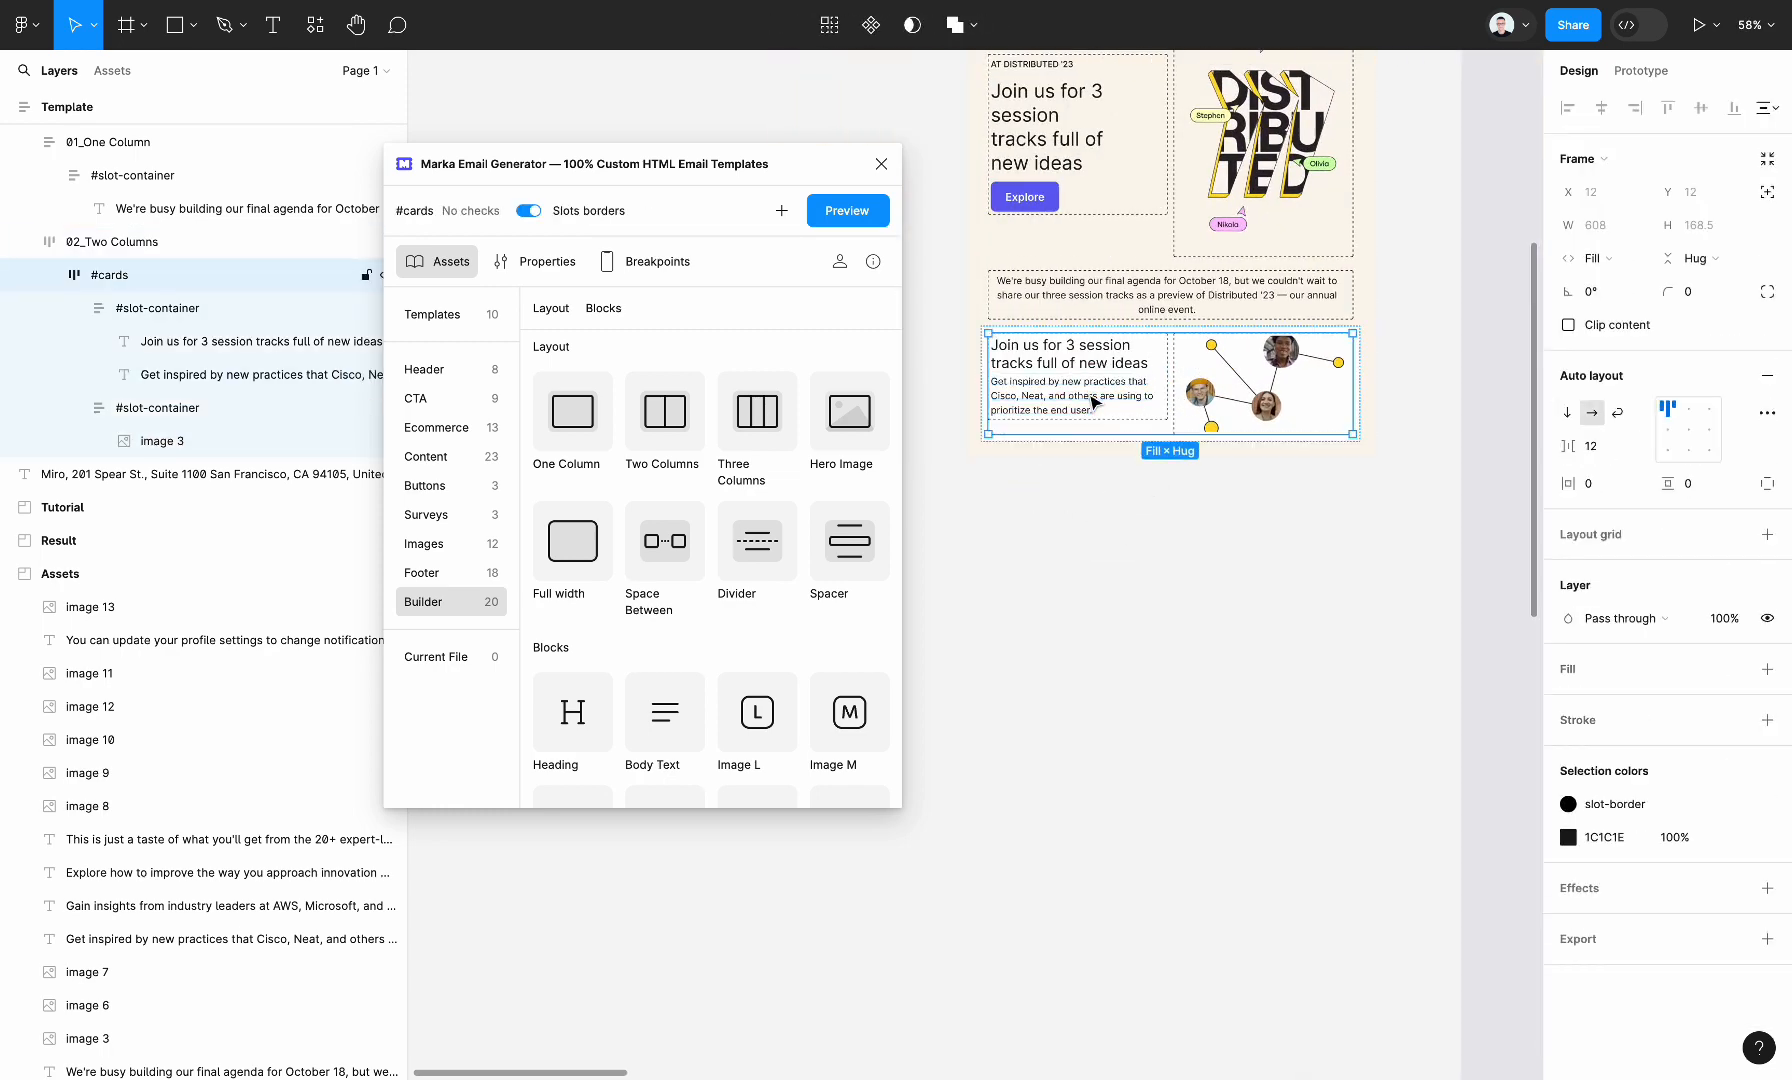
pyautogui.click(1663, 428)
# Give the 02_Two Columns session section a corner radius of 24, an item gap of 28 and padding of 28, matching the reference cards
pyautogui.scroll(-5, 1077, 635)
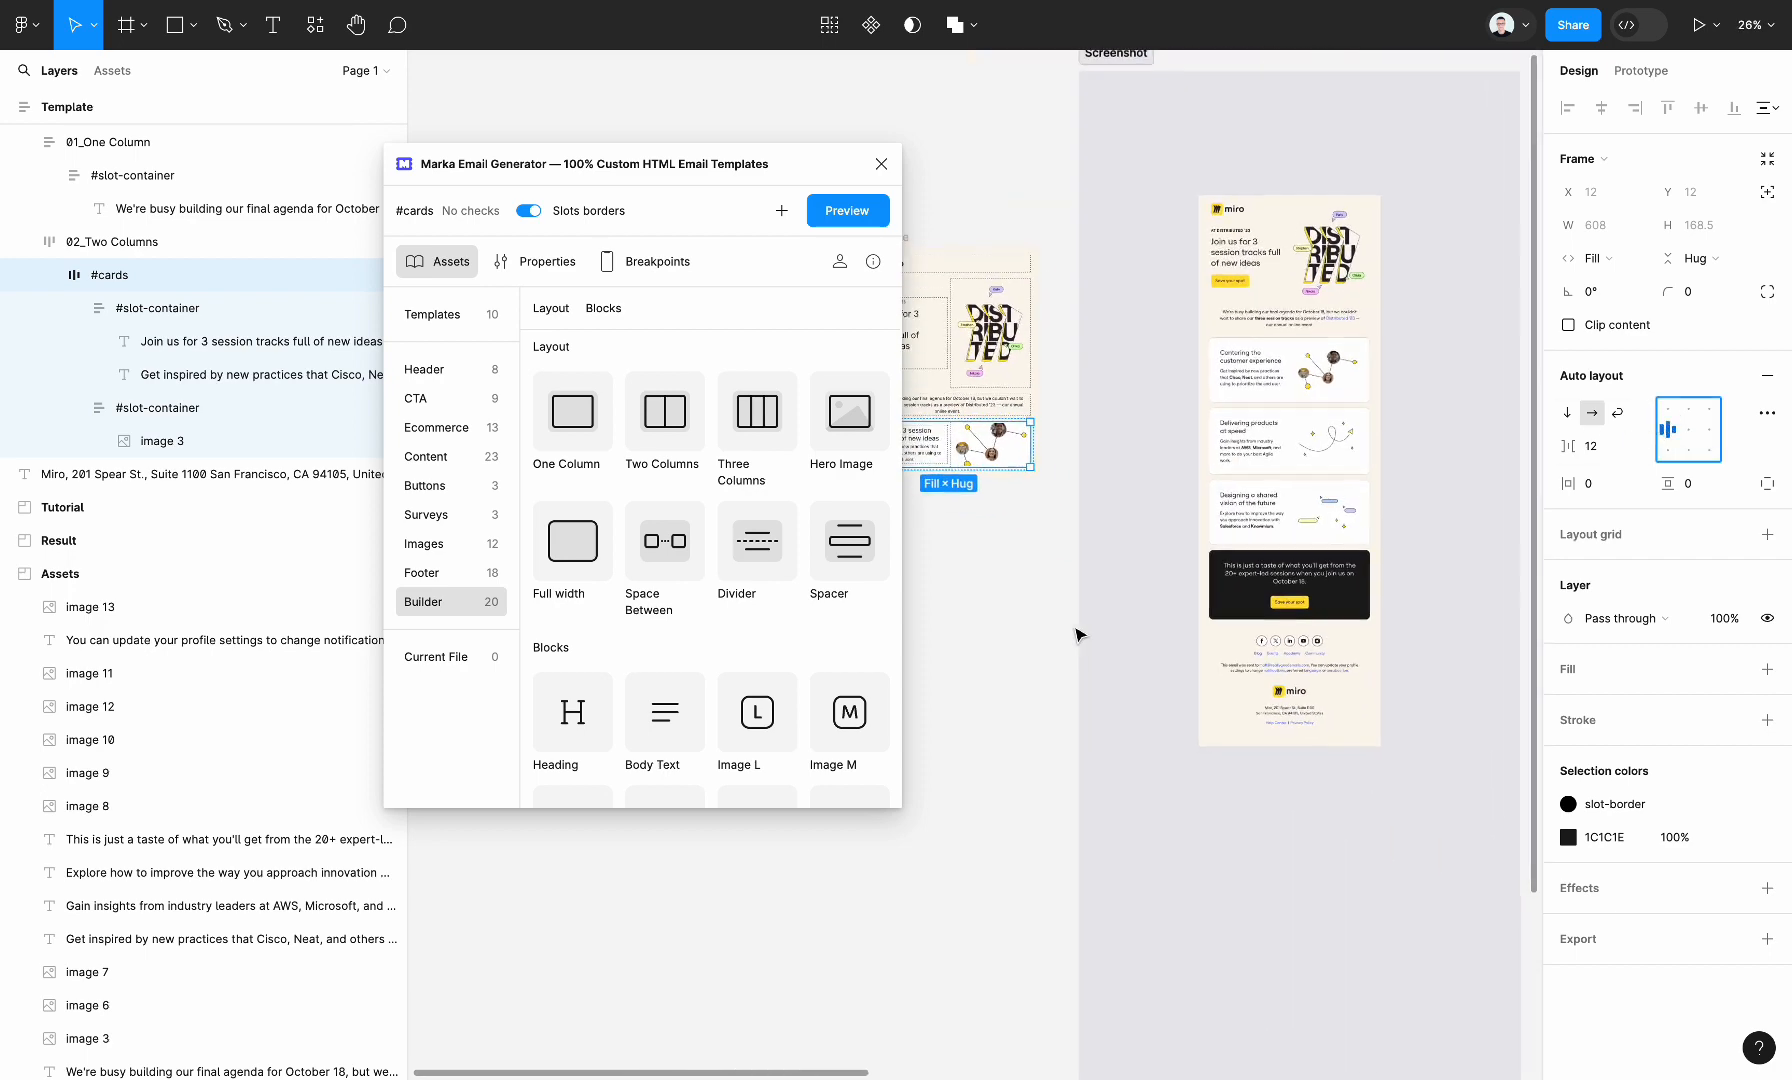
pyautogui.scroll(5, 1160, 560)
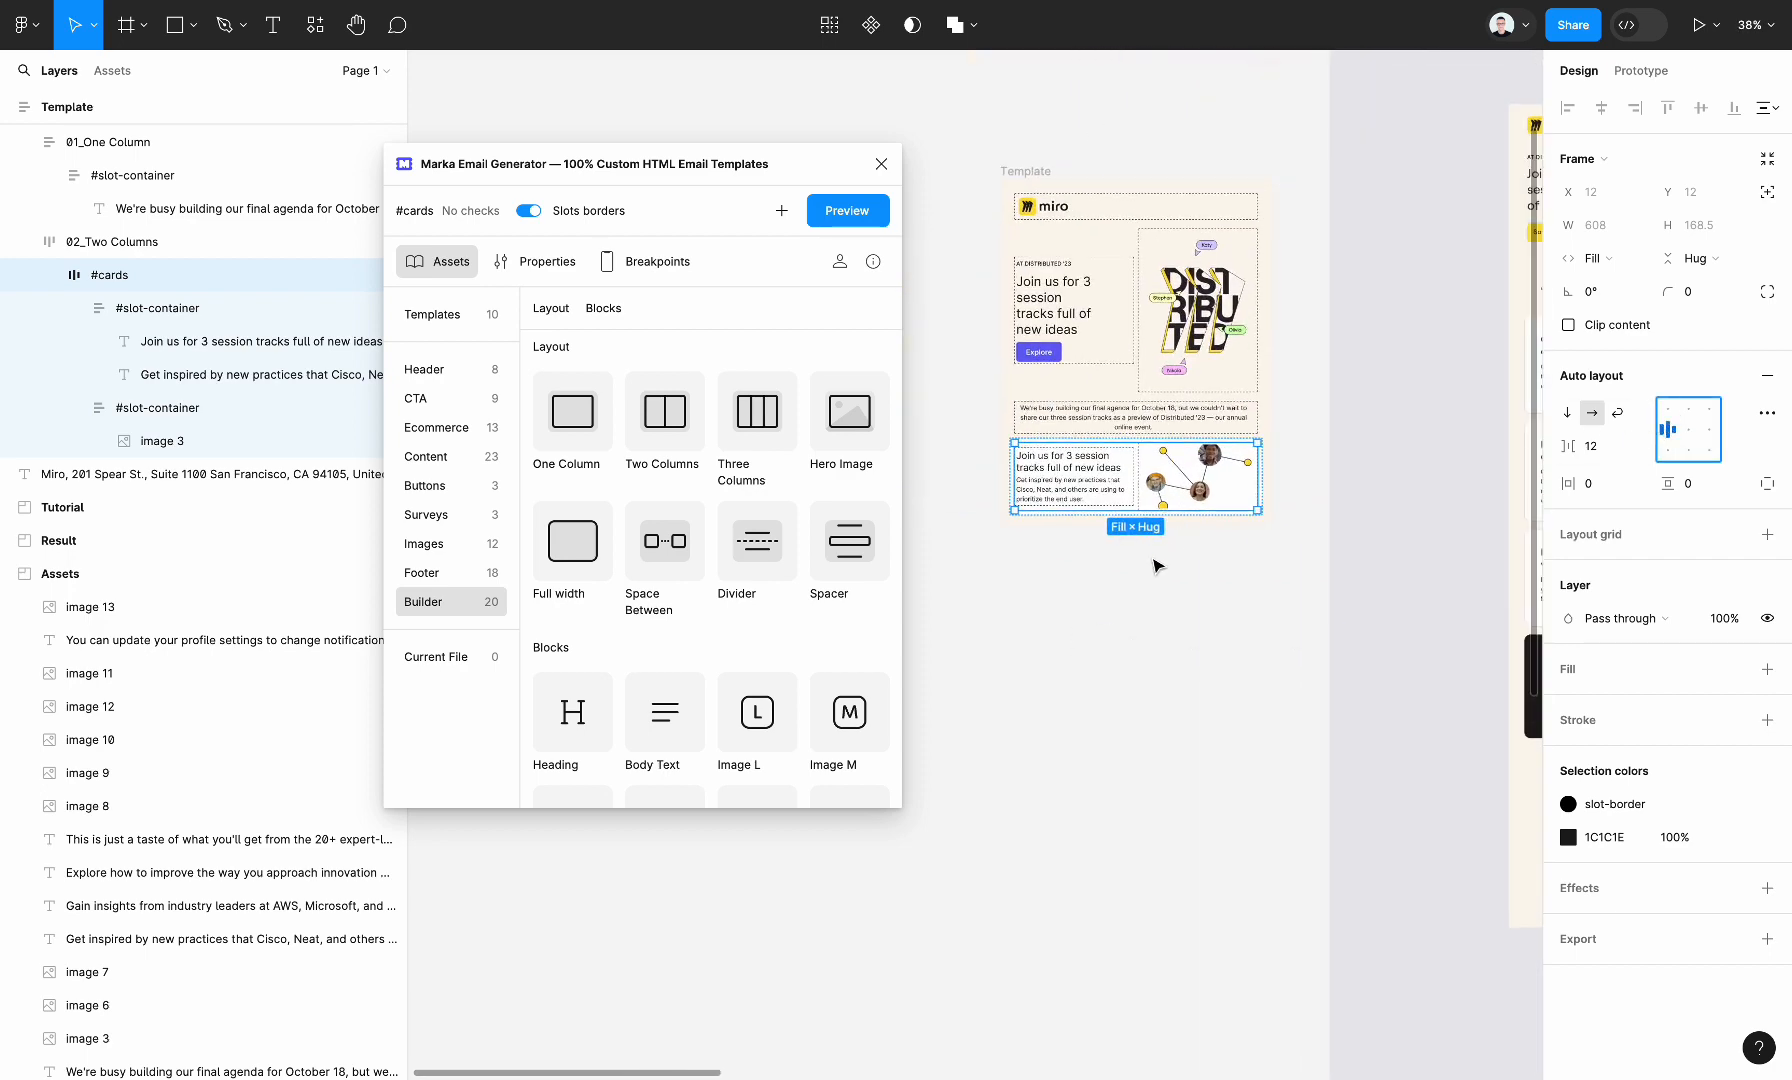
pyautogui.hscroll(4, 1155, 565)
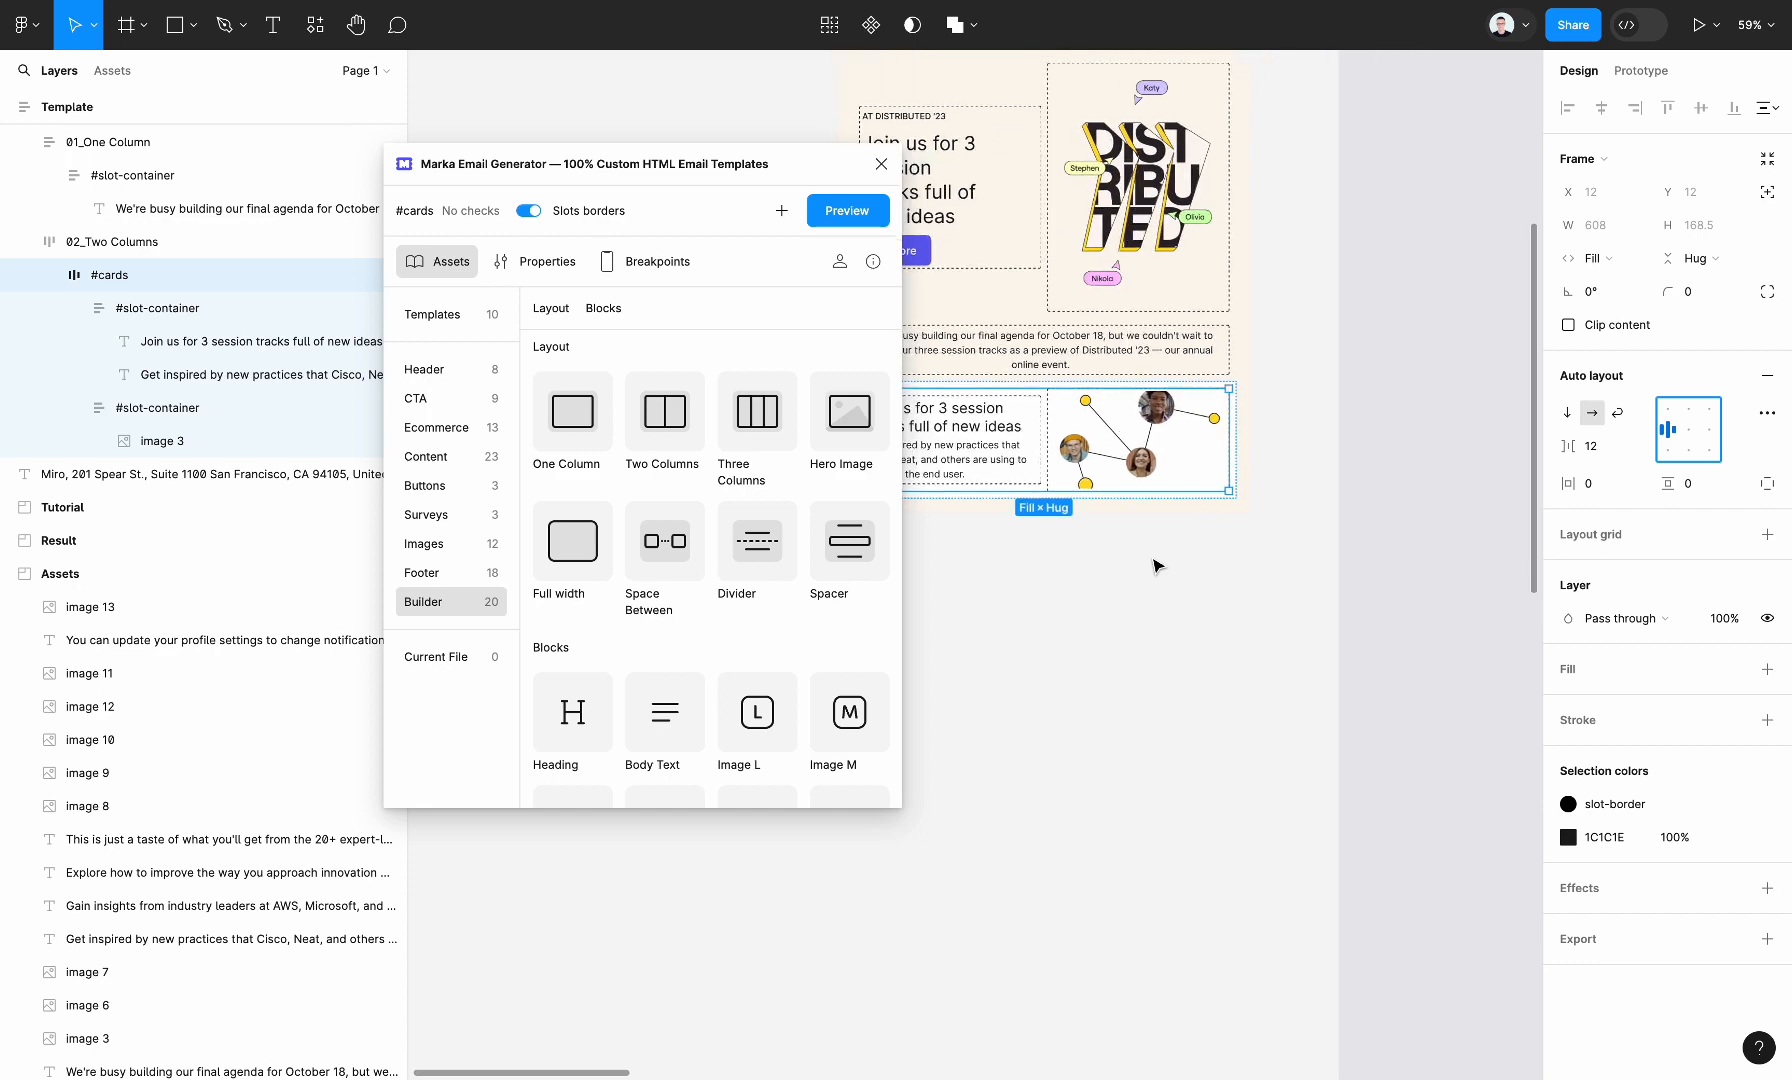
pyautogui.hscroll(6, 1178, 564)
pyautogui.hscroll(-1, 1178, 564)
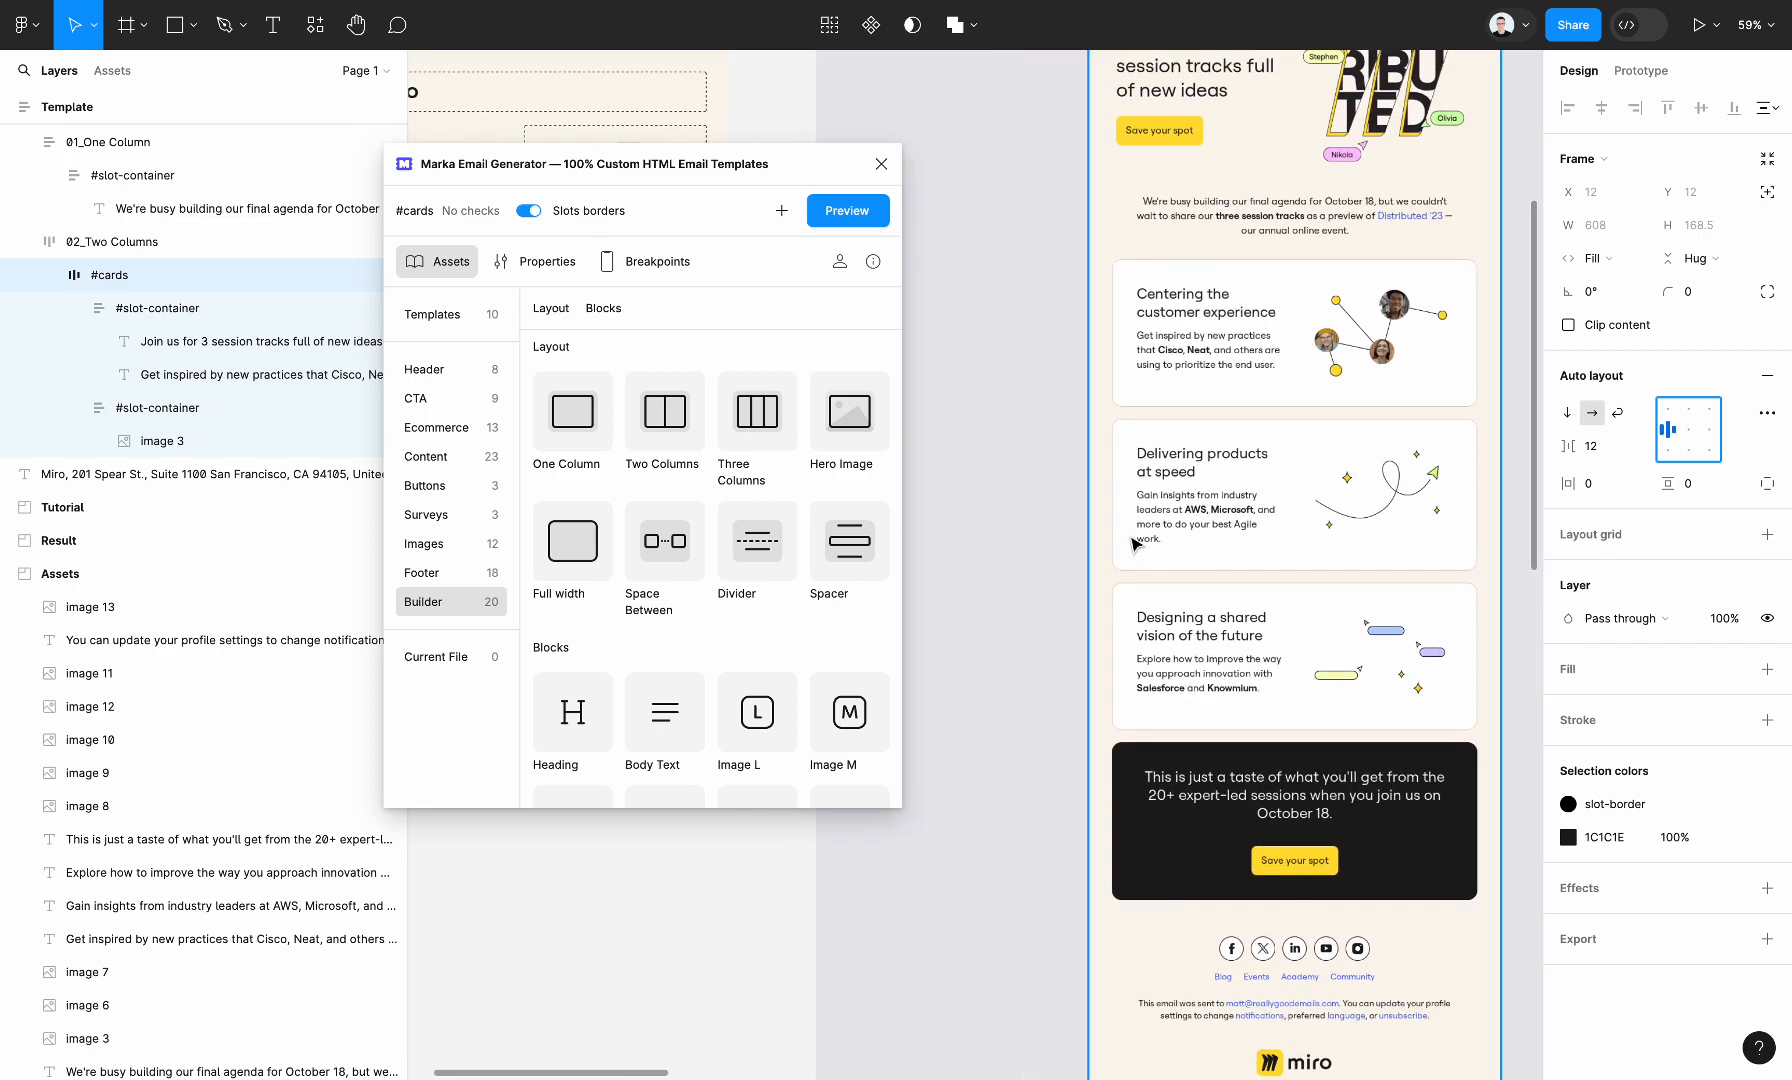
pyautogui.hscroll(-3, 1136, 545)
pyautogui.hscroll(-6, 1136, 545)
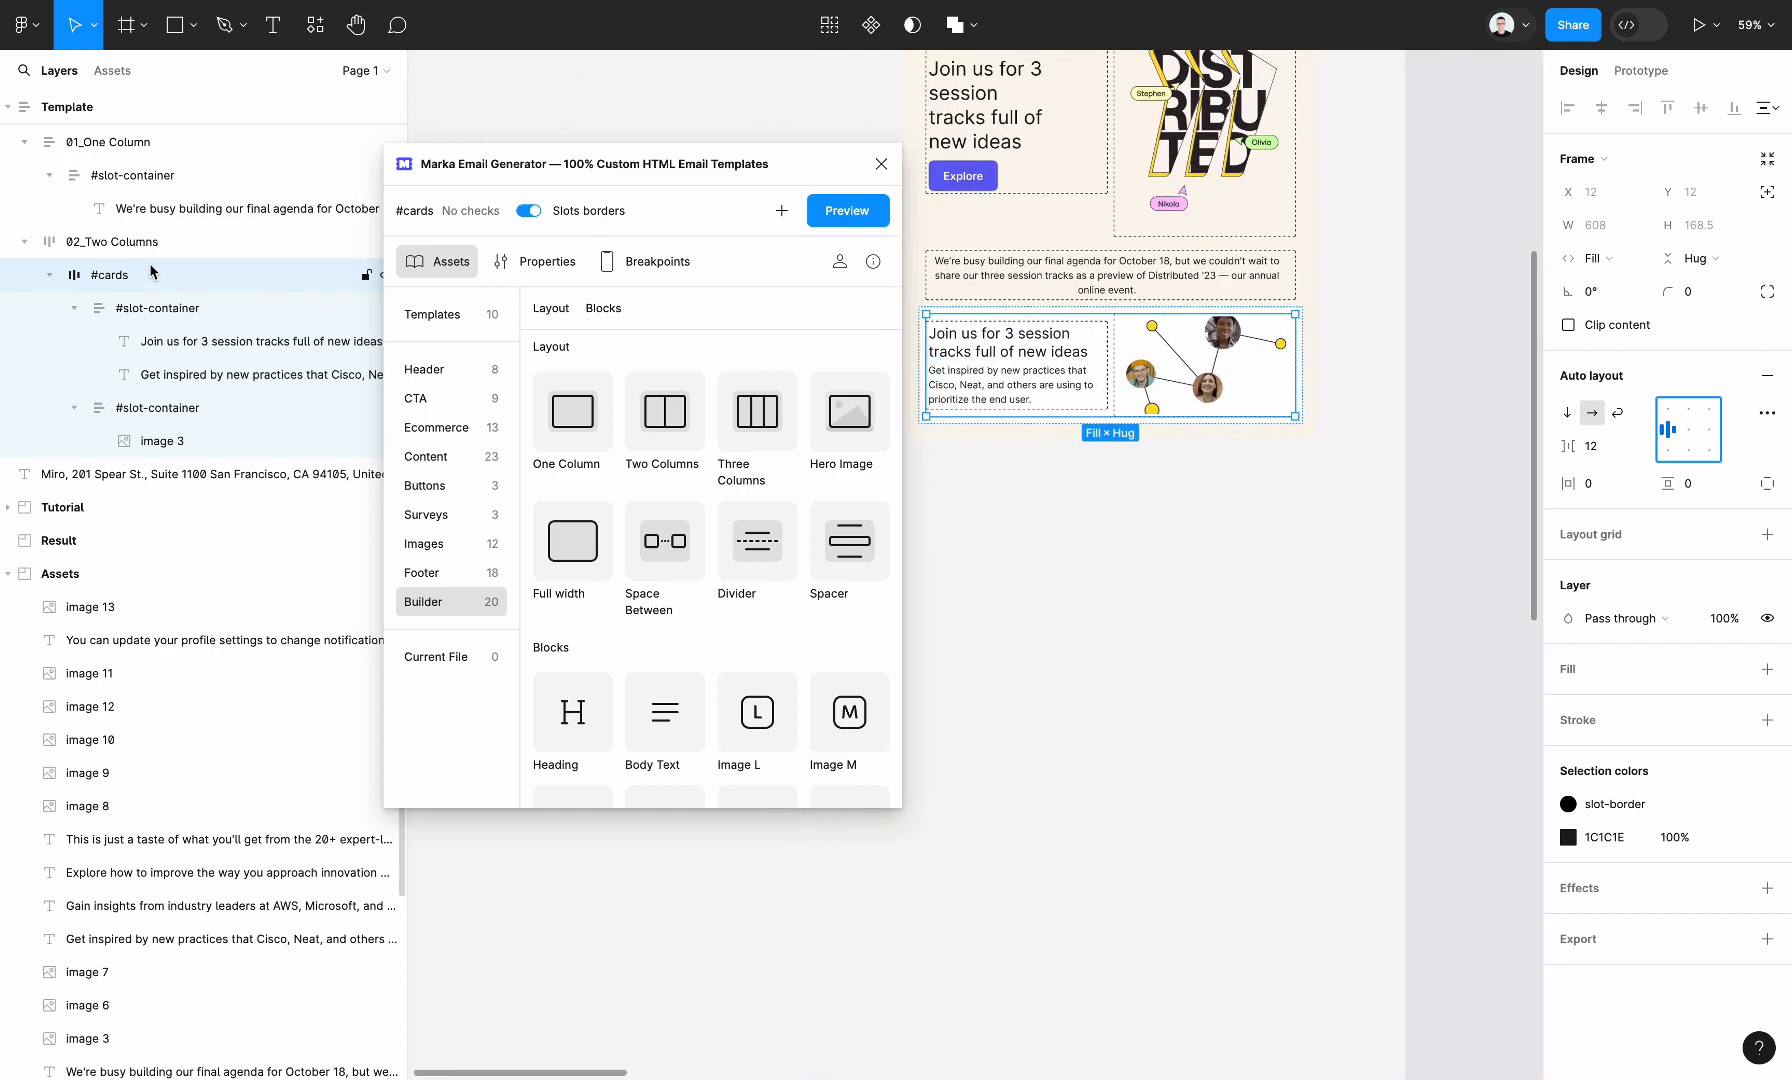
pyautogui.click(125, 242)
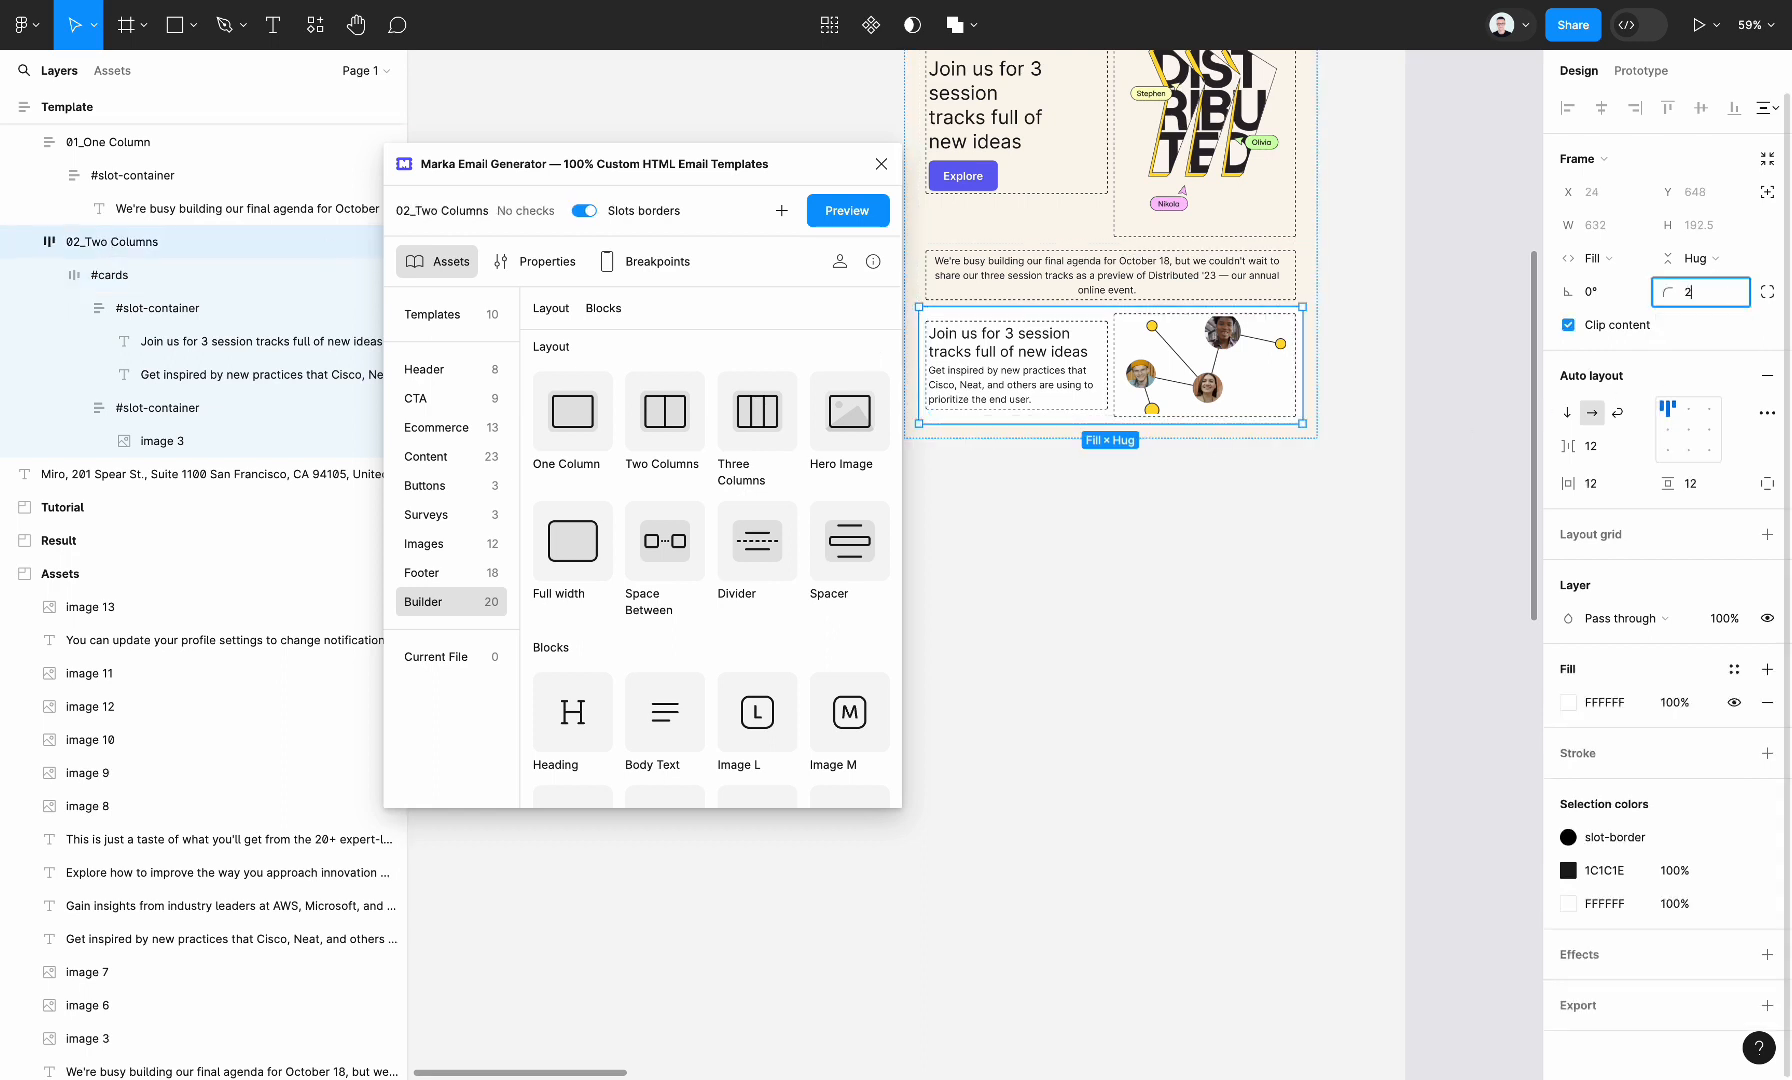
pyautogui.press('Tab')
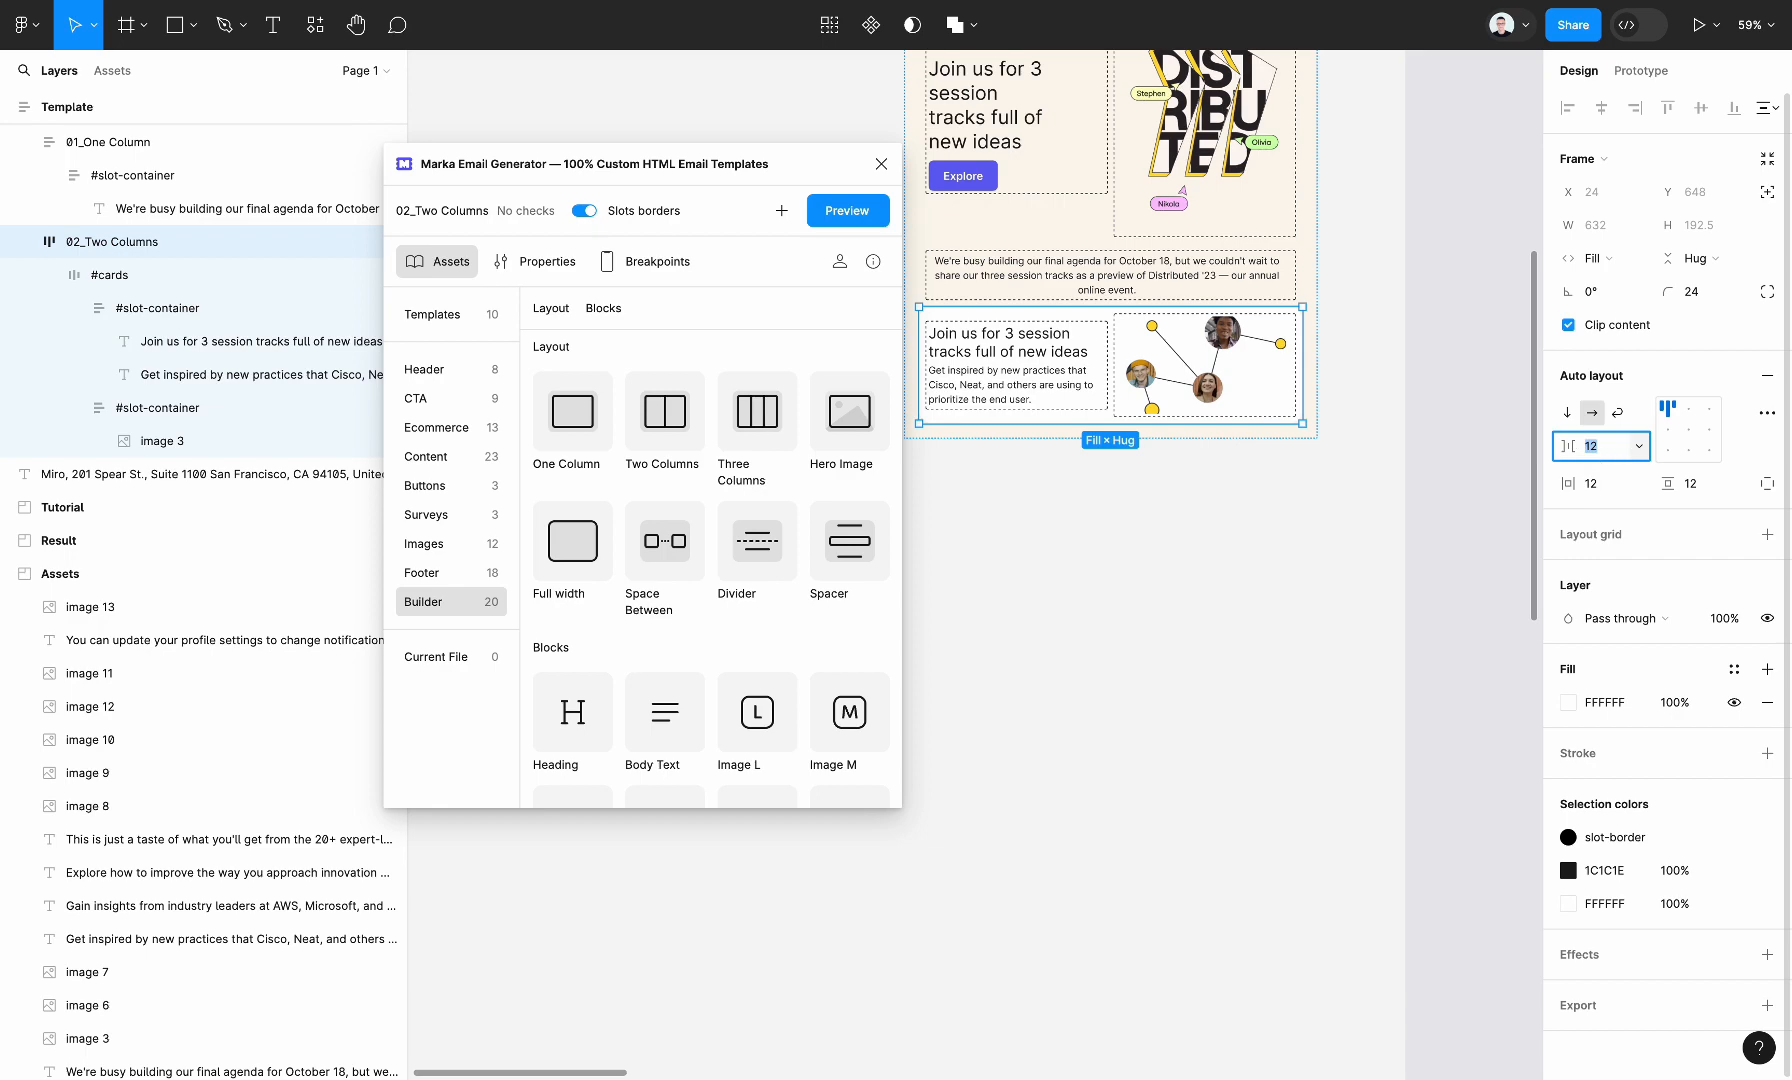
pyautogui.write('28')
pyautogui.press('Return')
pyautogui.write('28')
pyautogui.press('Return')
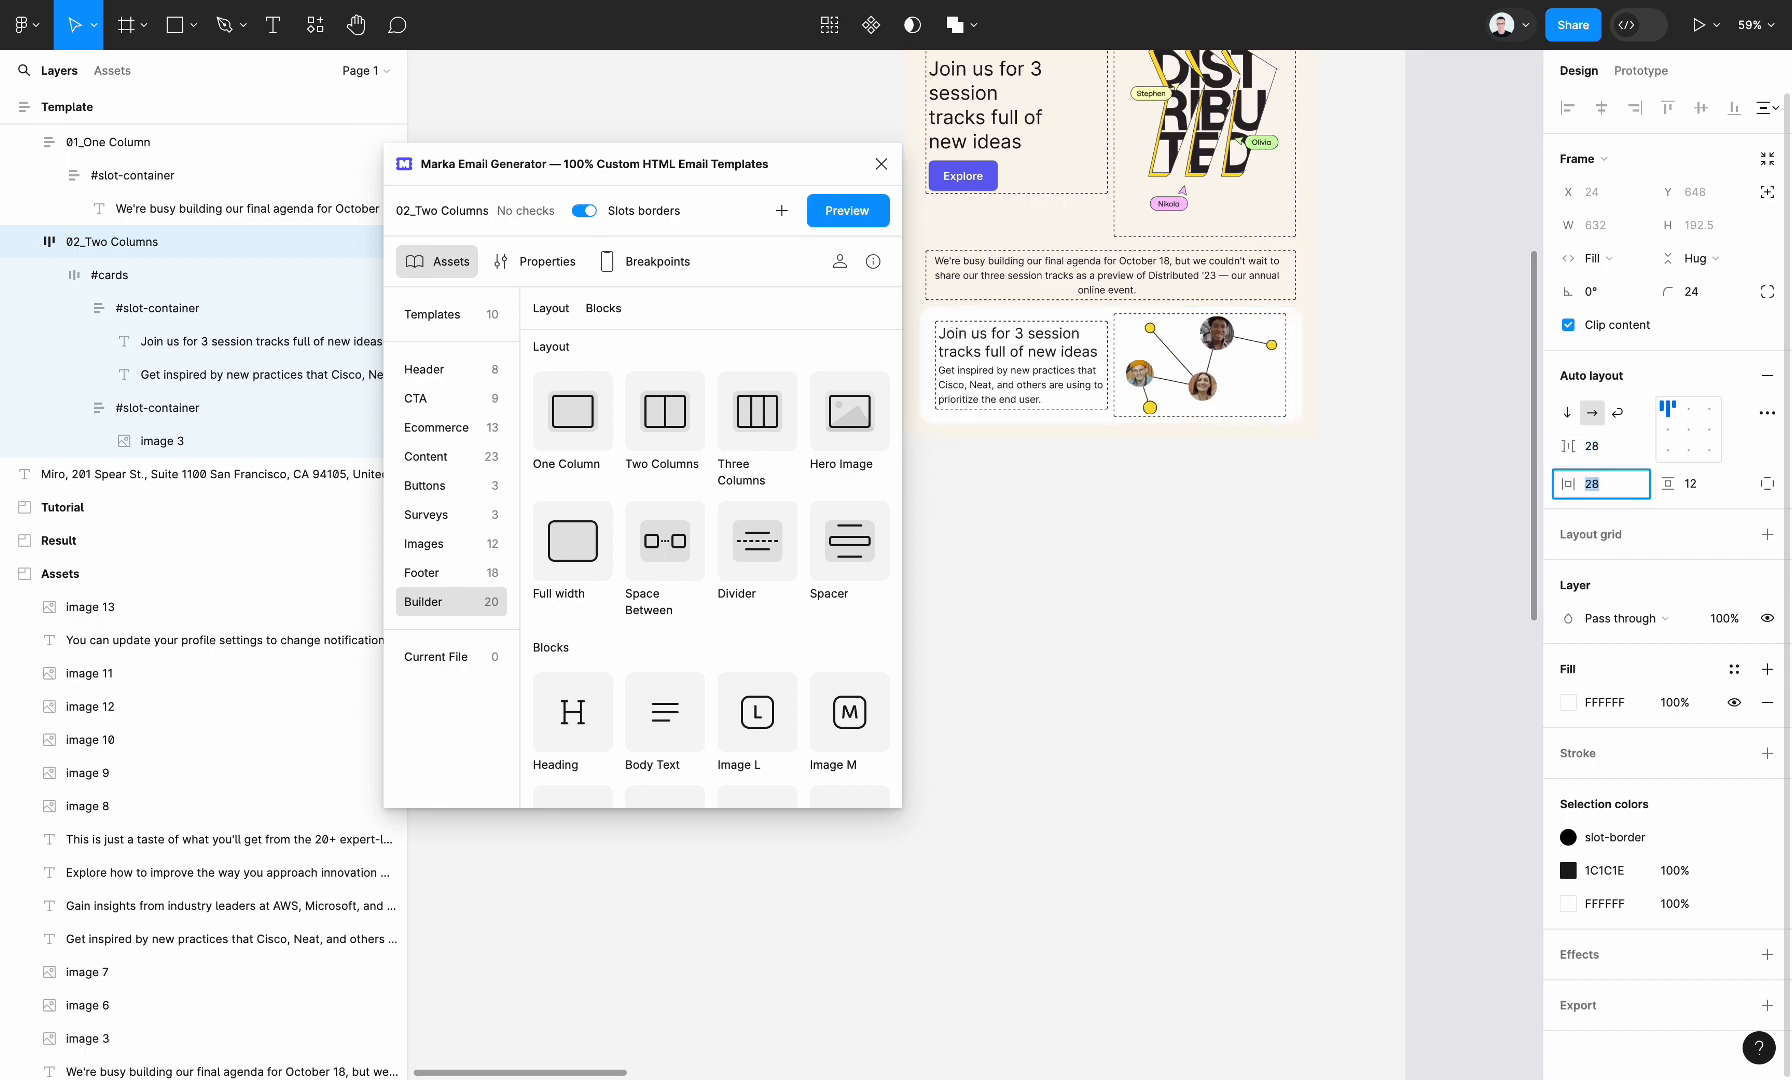
pyautogui.click(1140, 536)
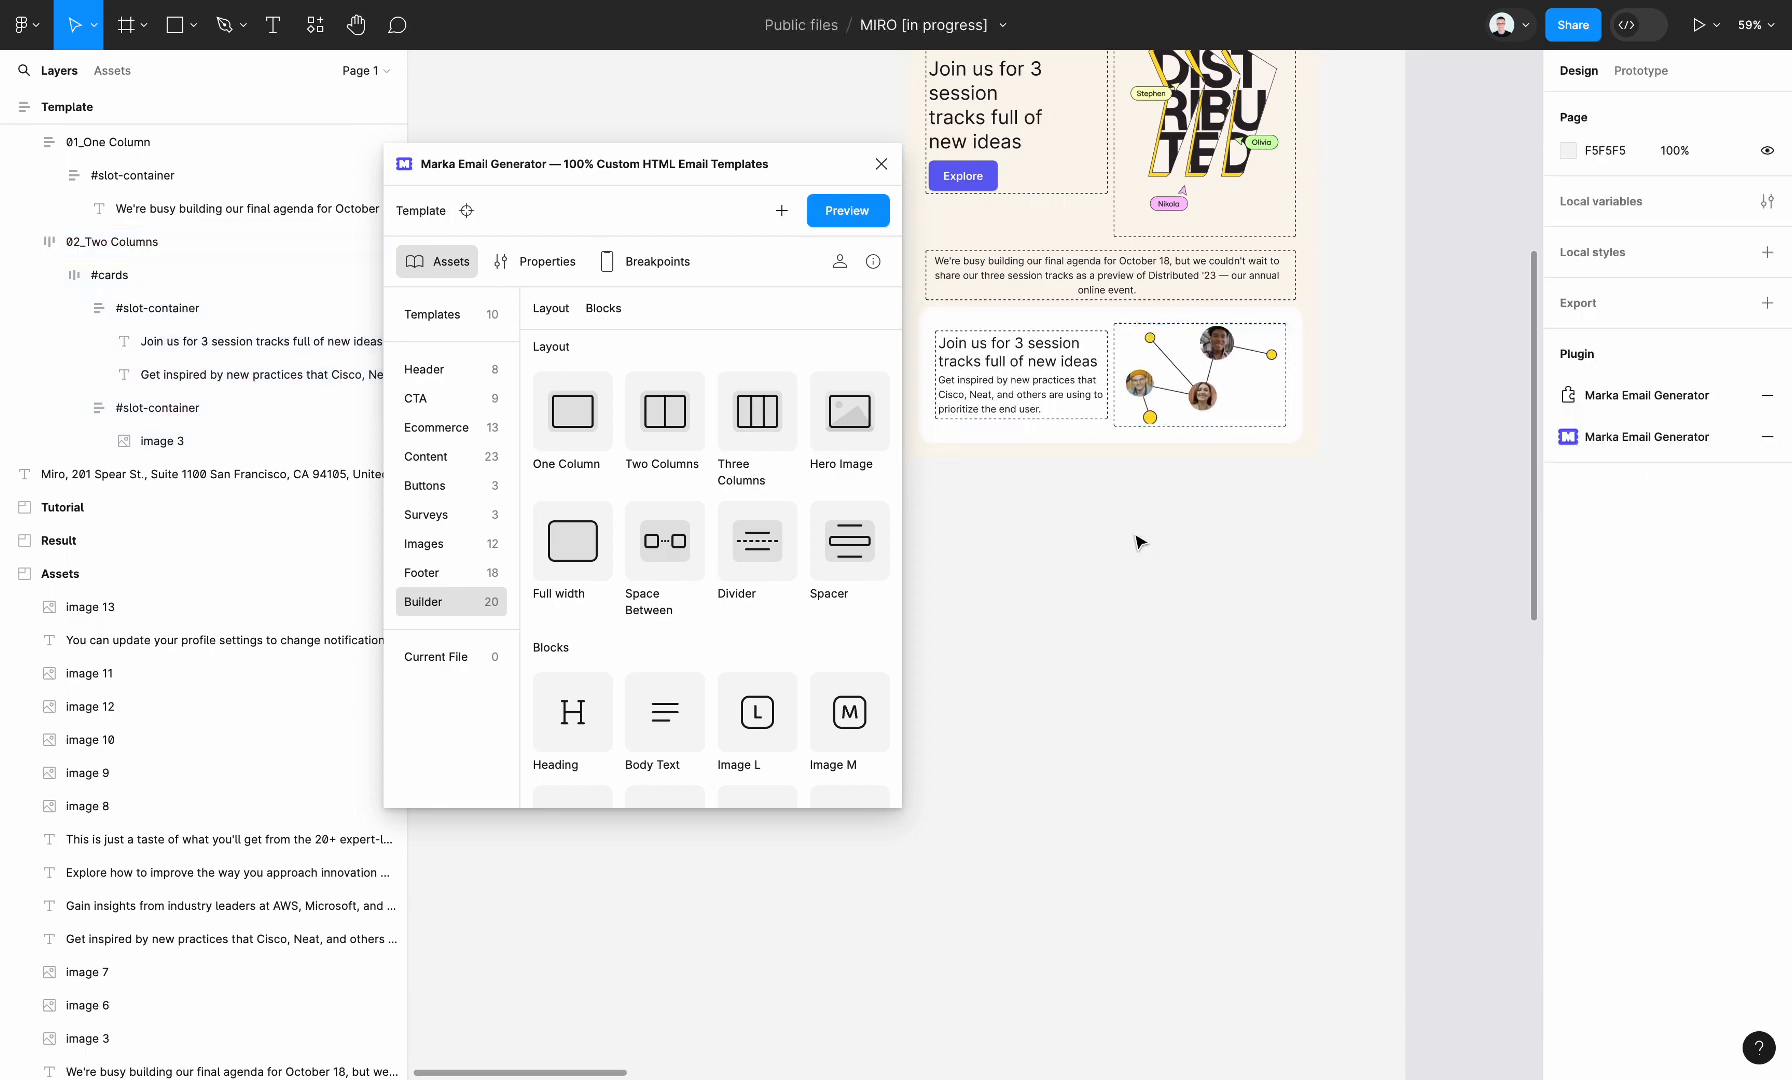
# Hide the Template frame's slot borders to inspect the design with the session card, and turn them back on
pyautogui.scroll(-4, 1140, 541)
pyautogui.scroll(2, 1140, 541)
pyautogui.click(1022, 354)
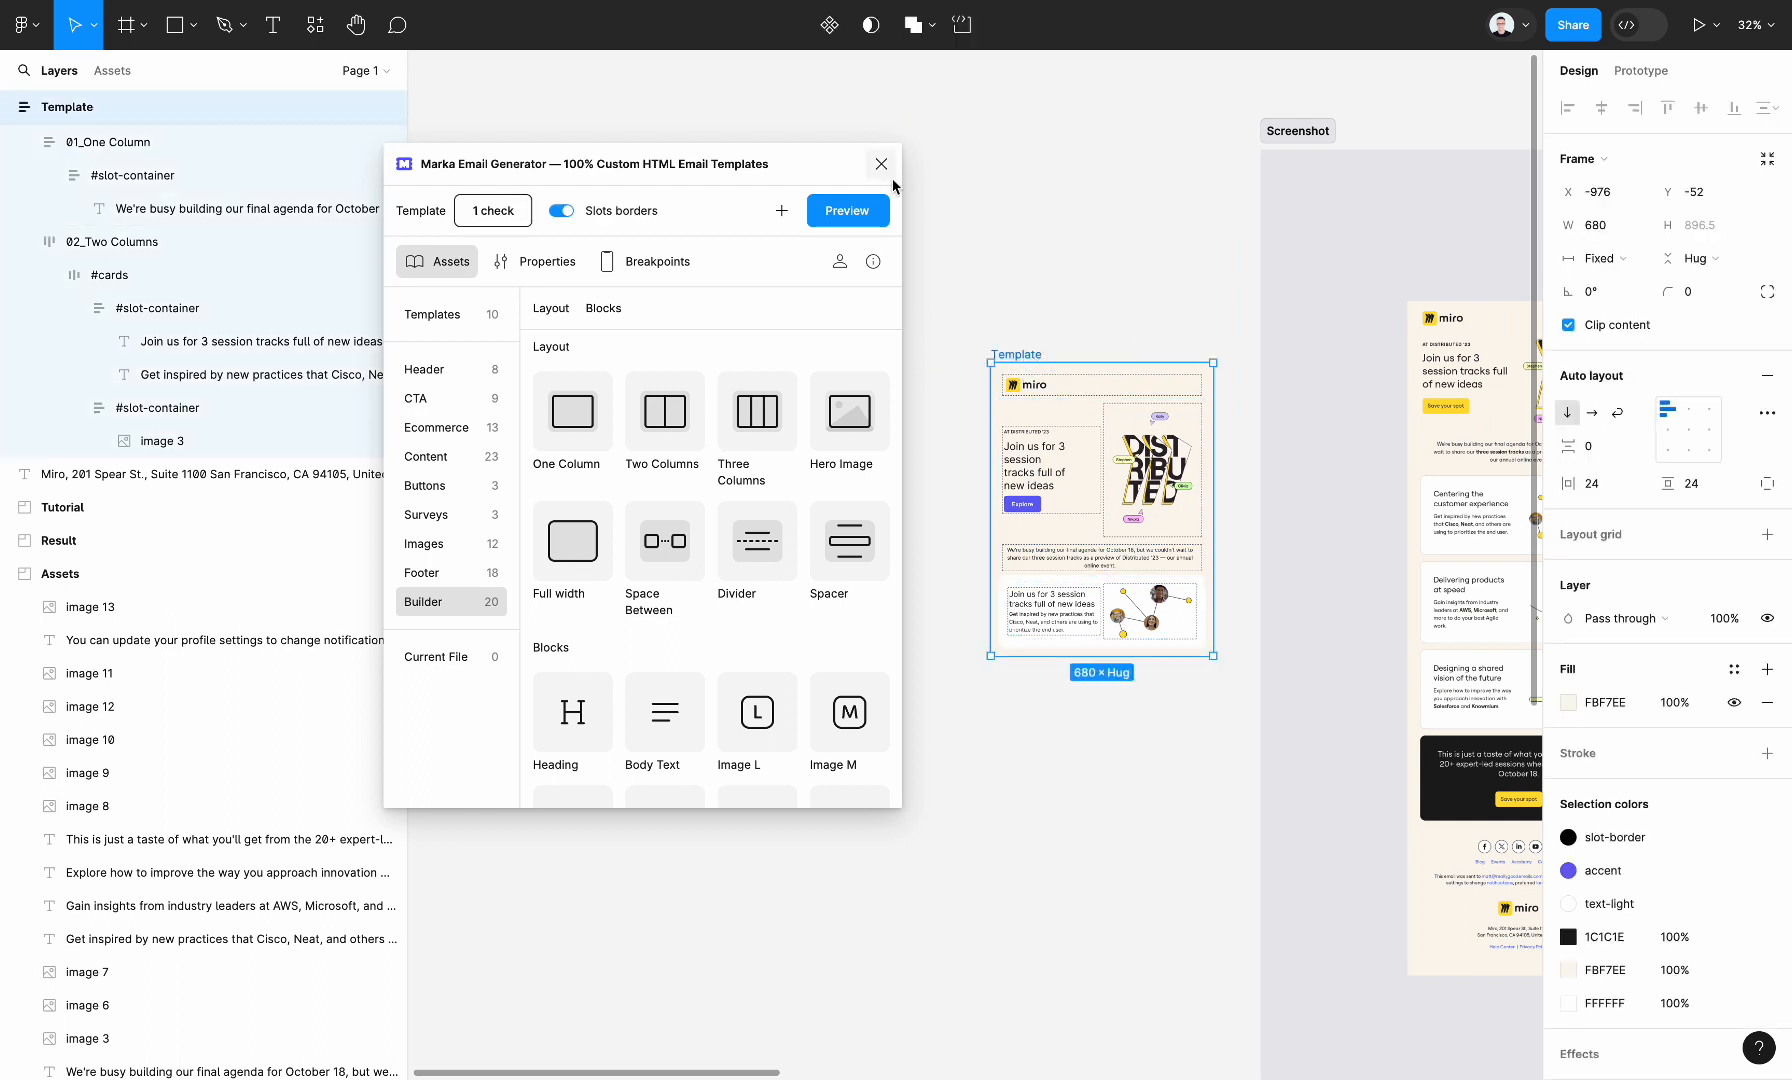
pyautogui.click(562, 211)
pyautogui.scroll(5, 1000, 500)
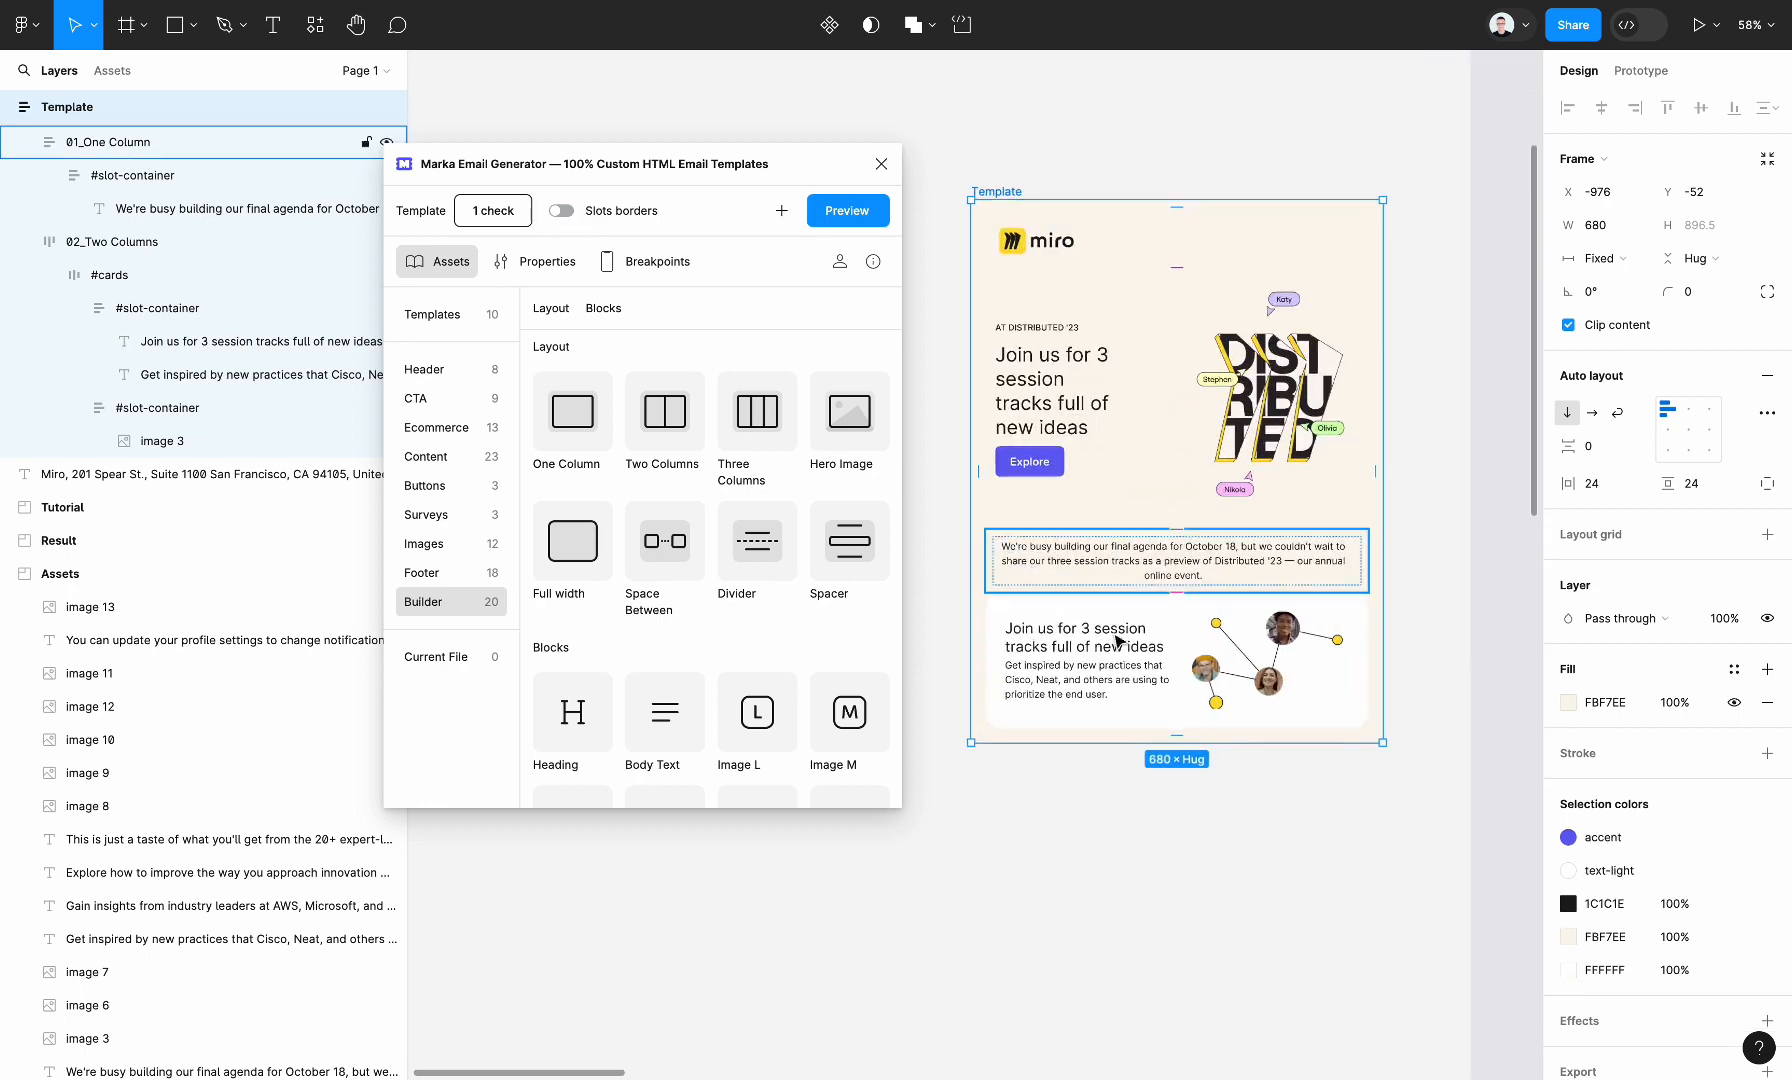
pyautogui.scroll(-2, 1248, 740)
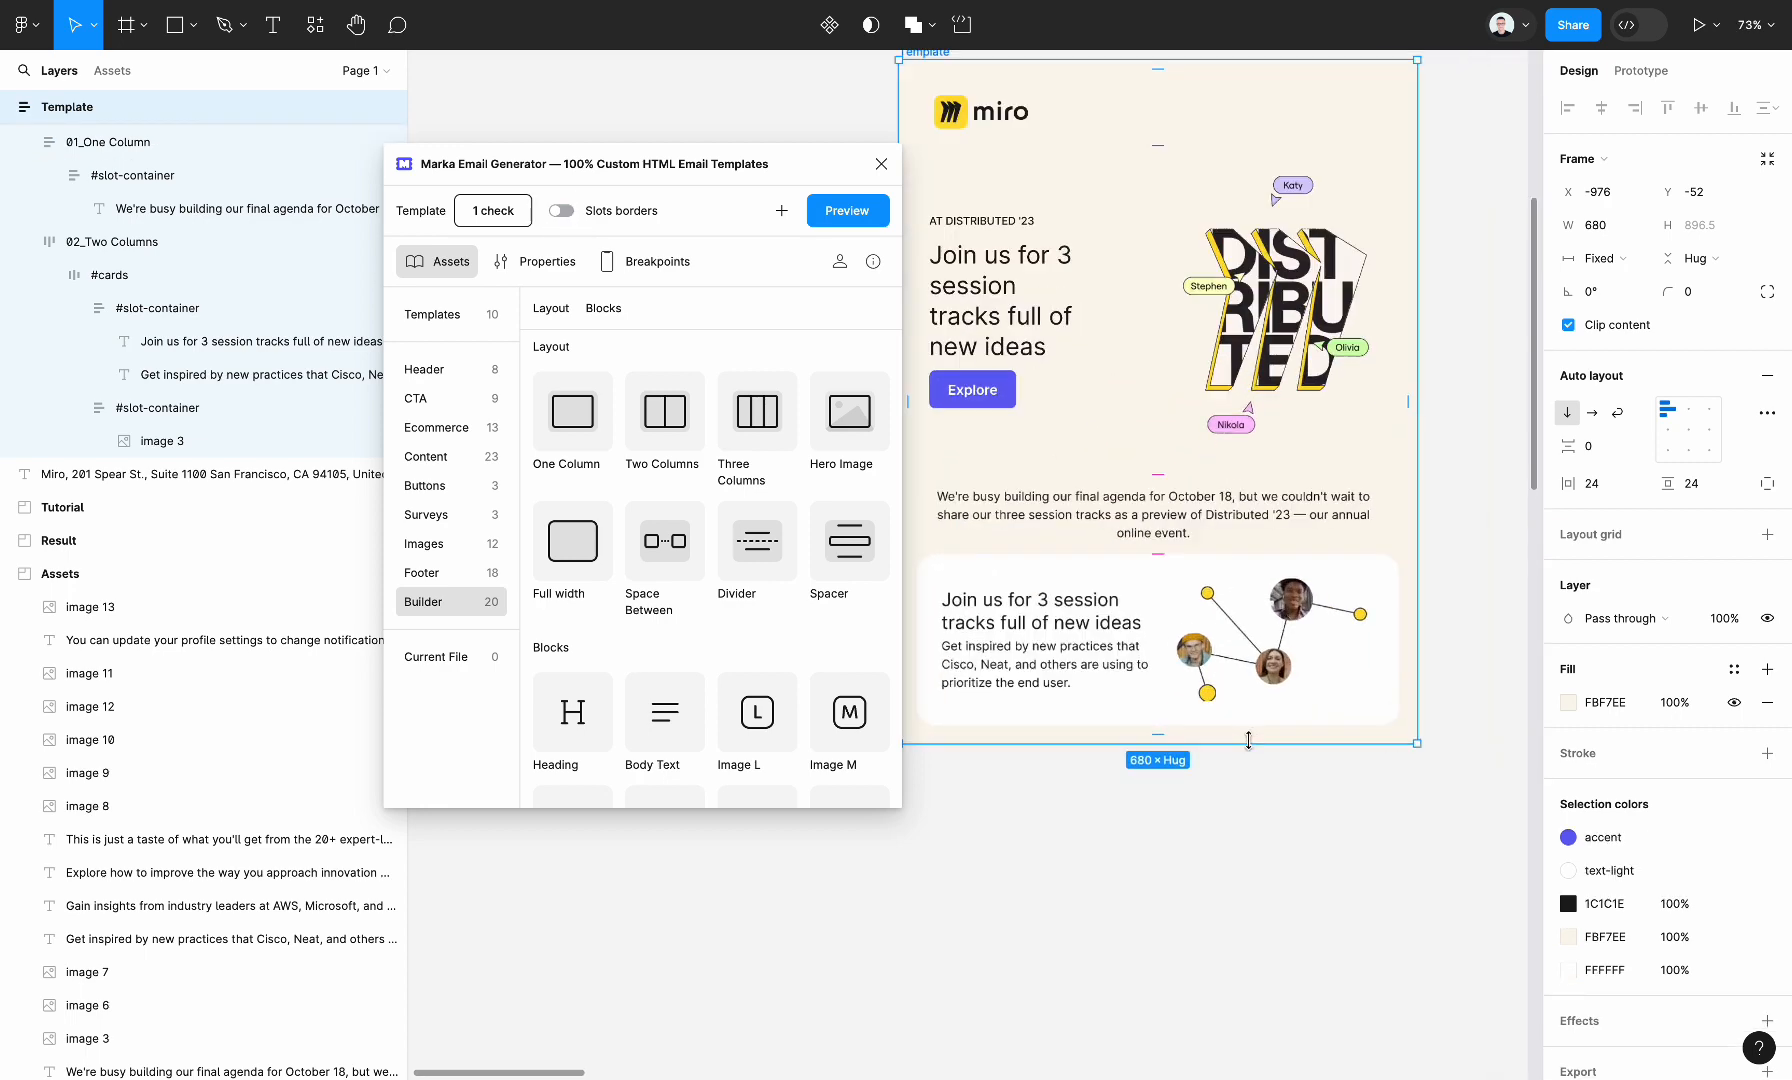
pyautogui.click(562, 211)
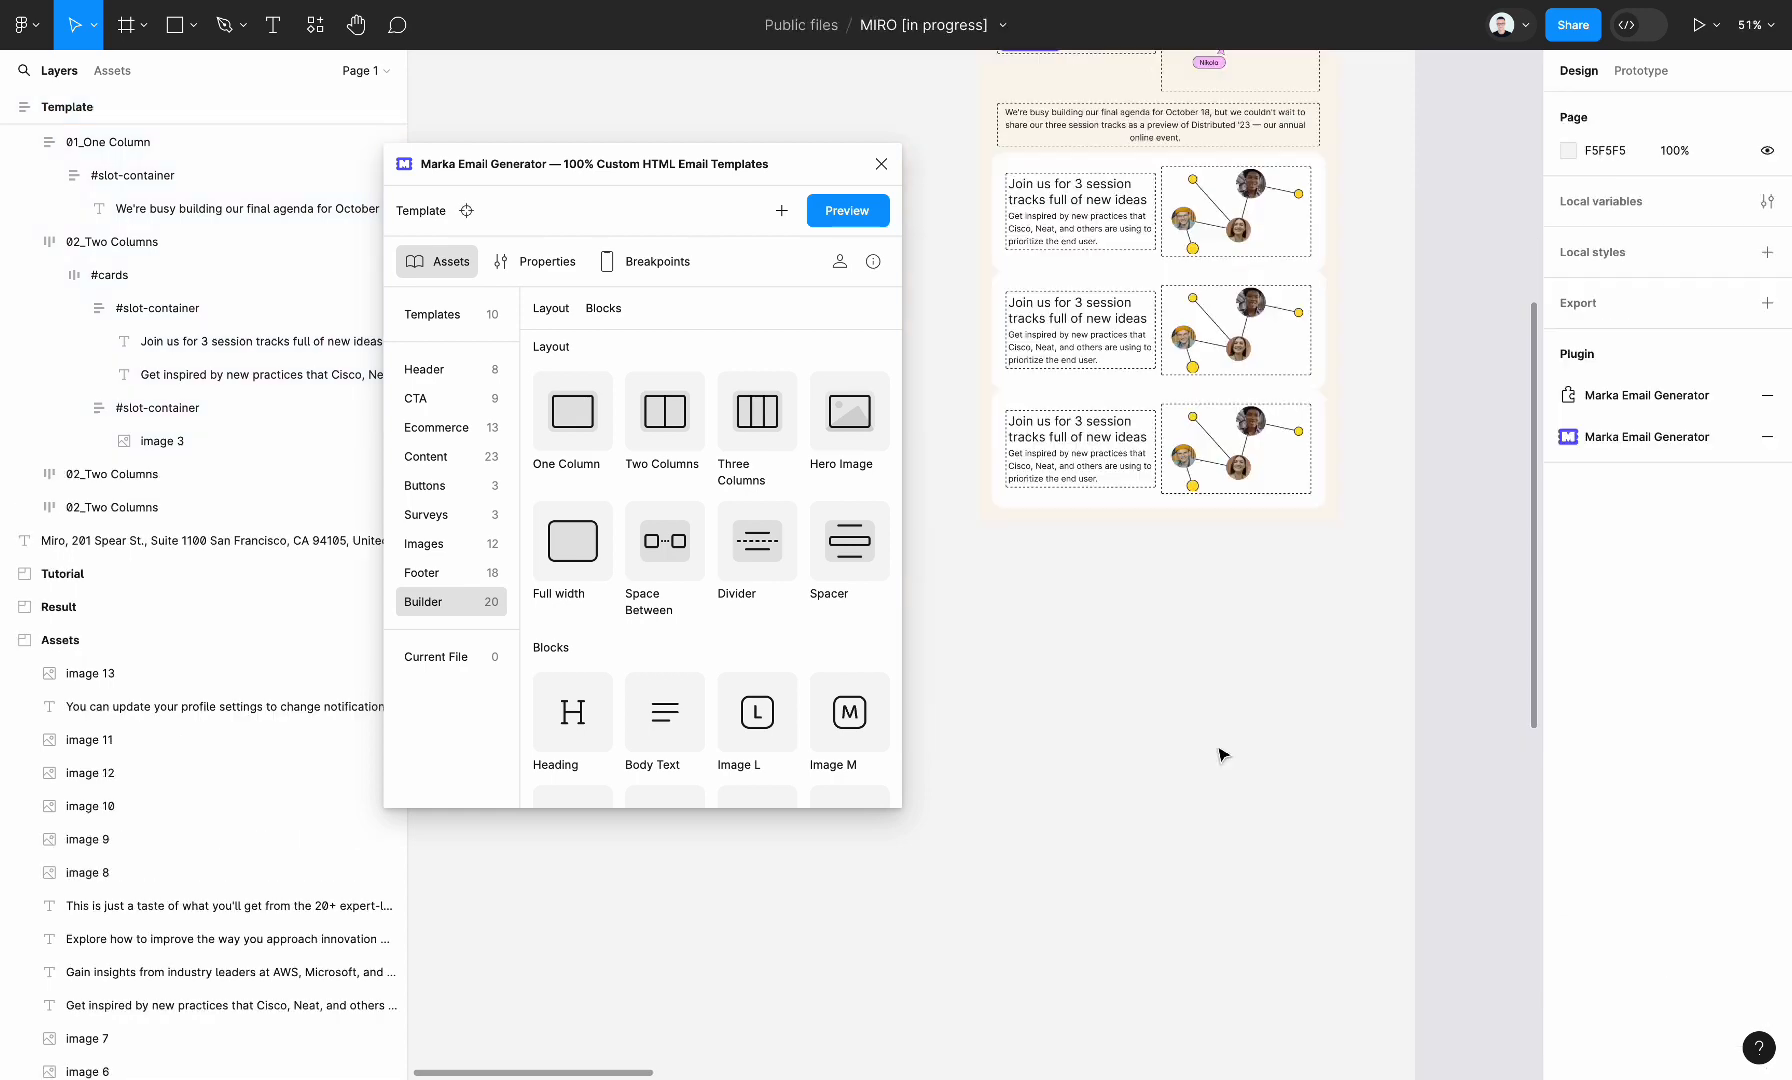
# Add a One Column layout from the Builder assets below the three session cards, following the reference screenshot
pyautogui.hscroll(5, 1218, 754)
pyautogui.hscroll(3, 1298, 668)
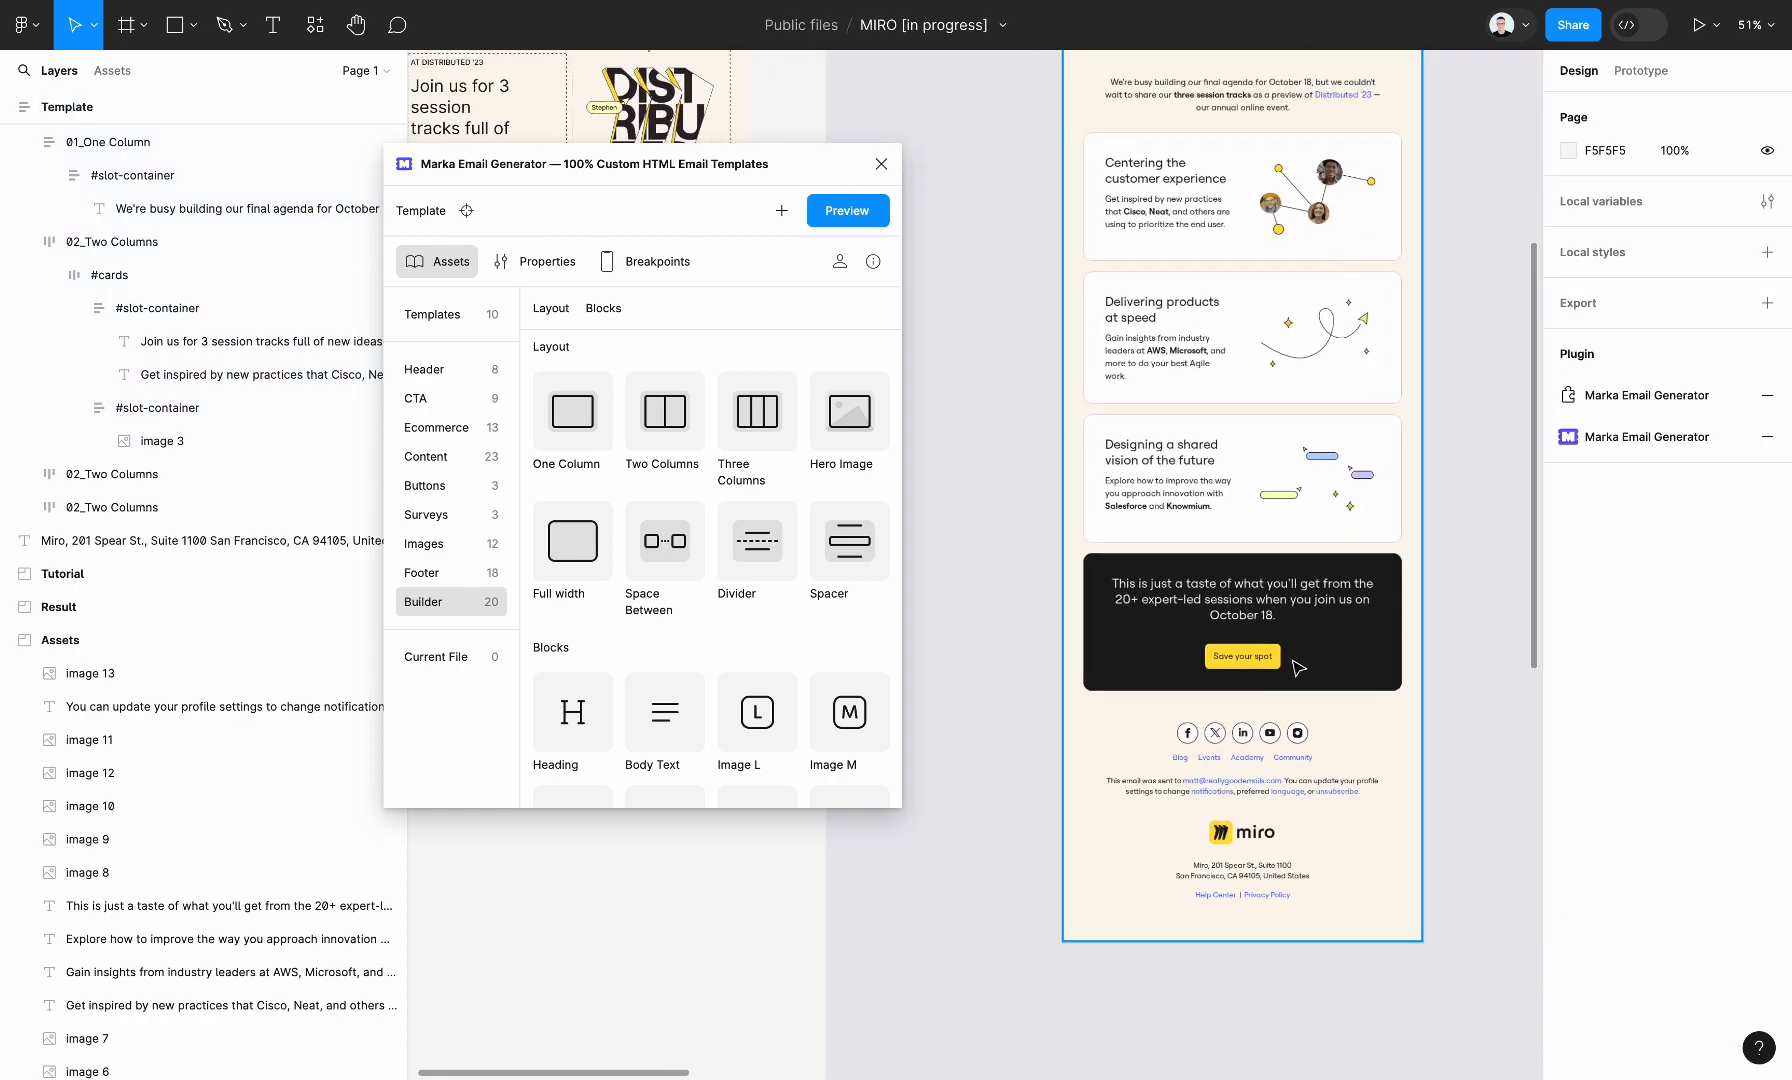
pyautogui.hscroll(-6, 1298, 668)
pyautogui.scroll(3, 1298, 668)
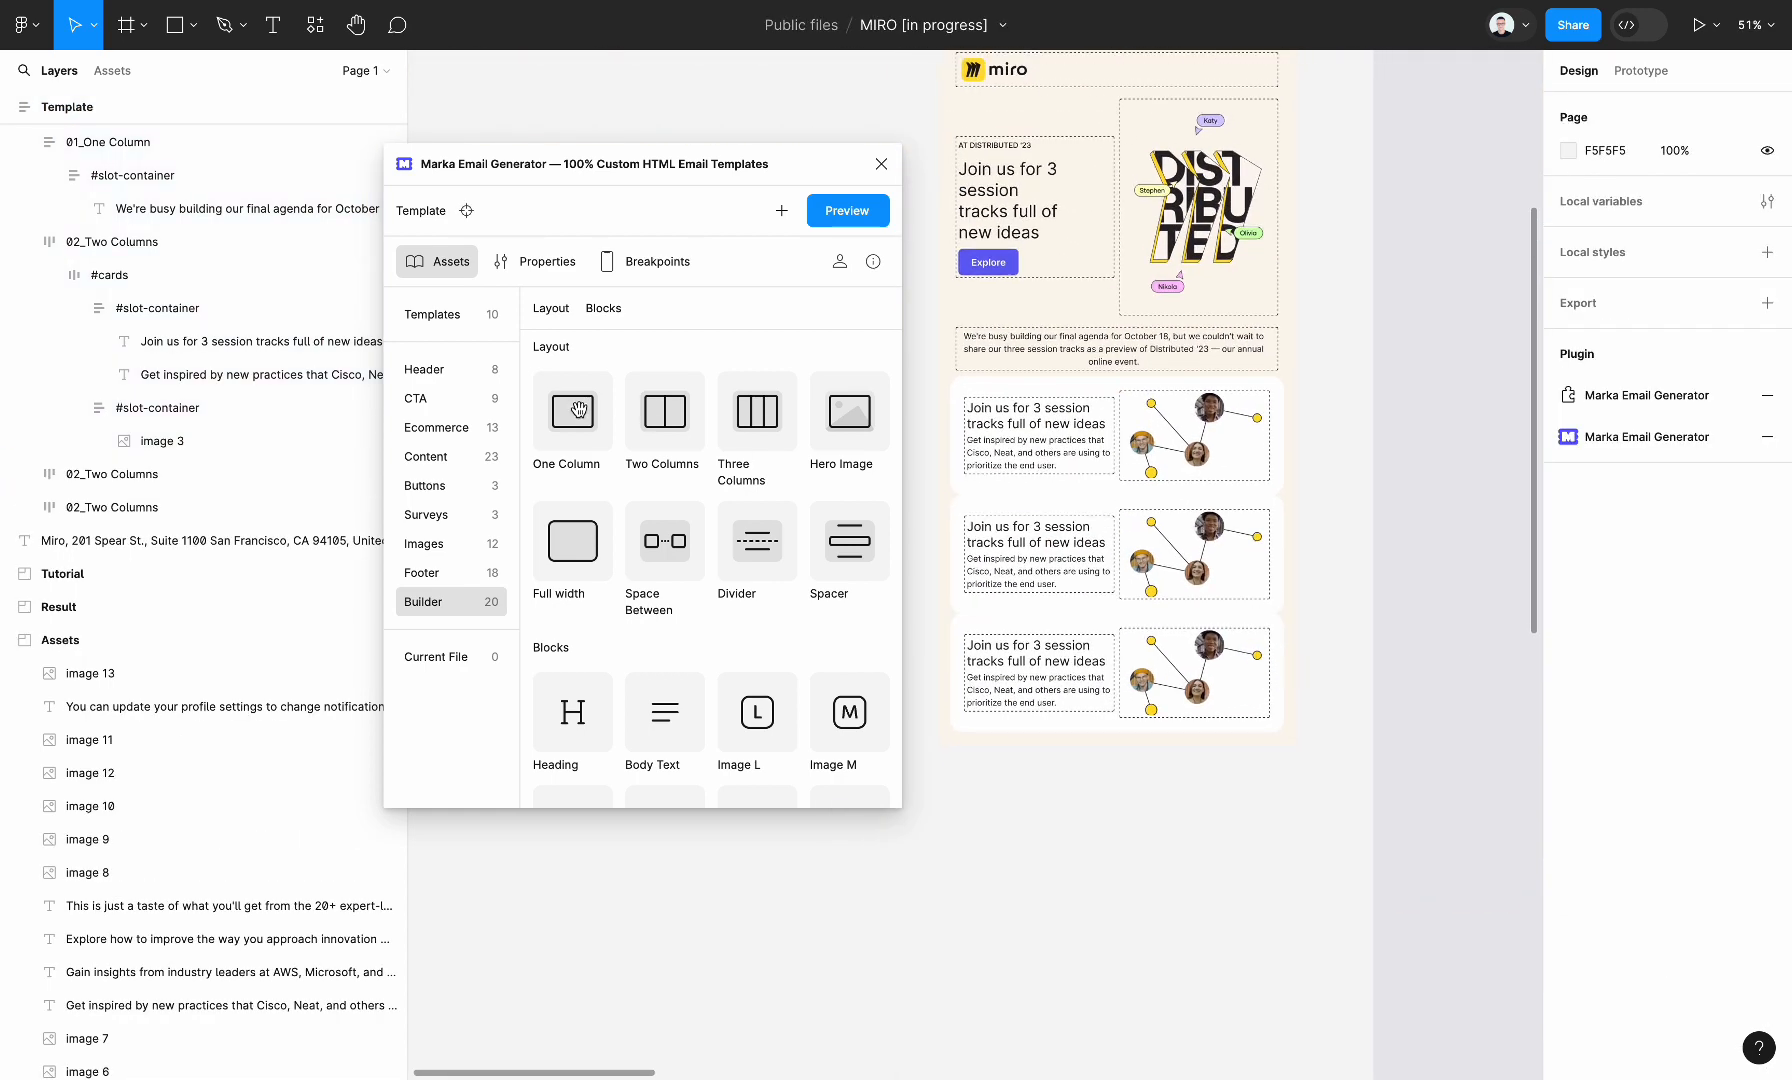
pyautogui.moveTo(574, 422); pyautogui.dragTo(1140, 760)
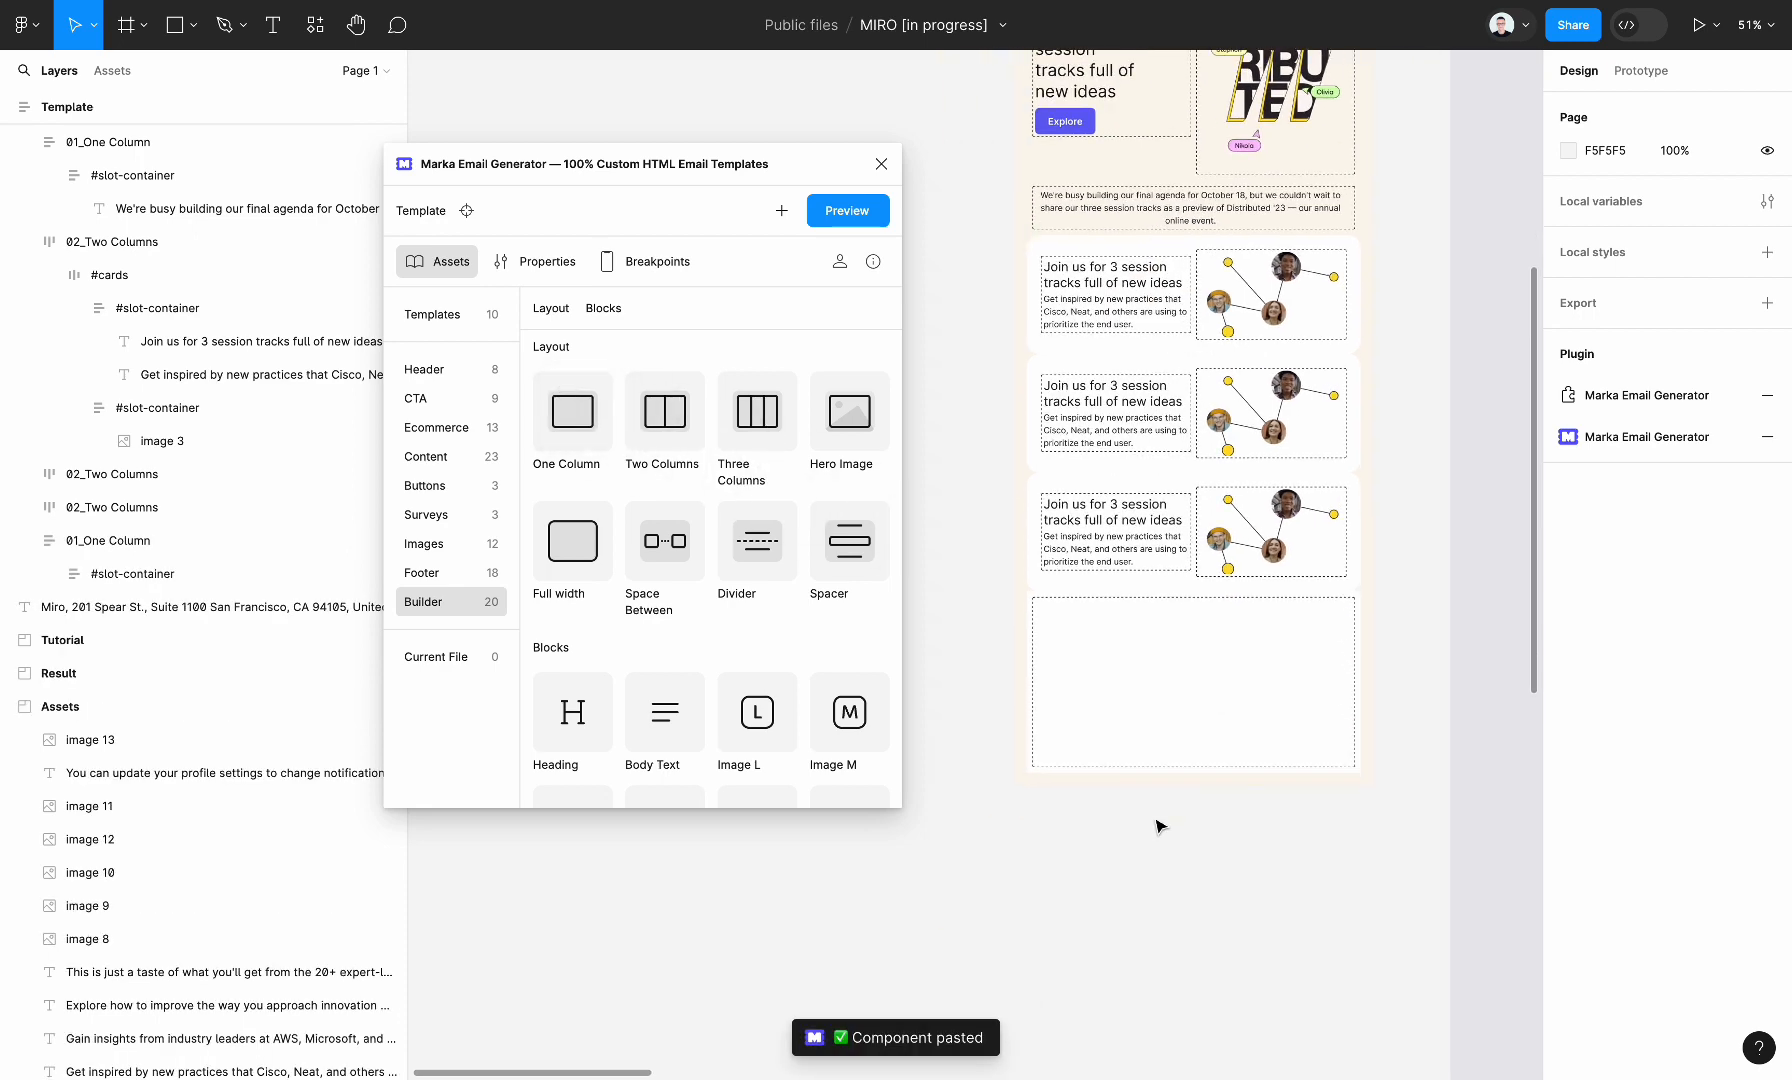
# Set the new 01_One Column section's horizontal and vertical padding to 28, like the session cards
pyautogui.click(1170, 552)
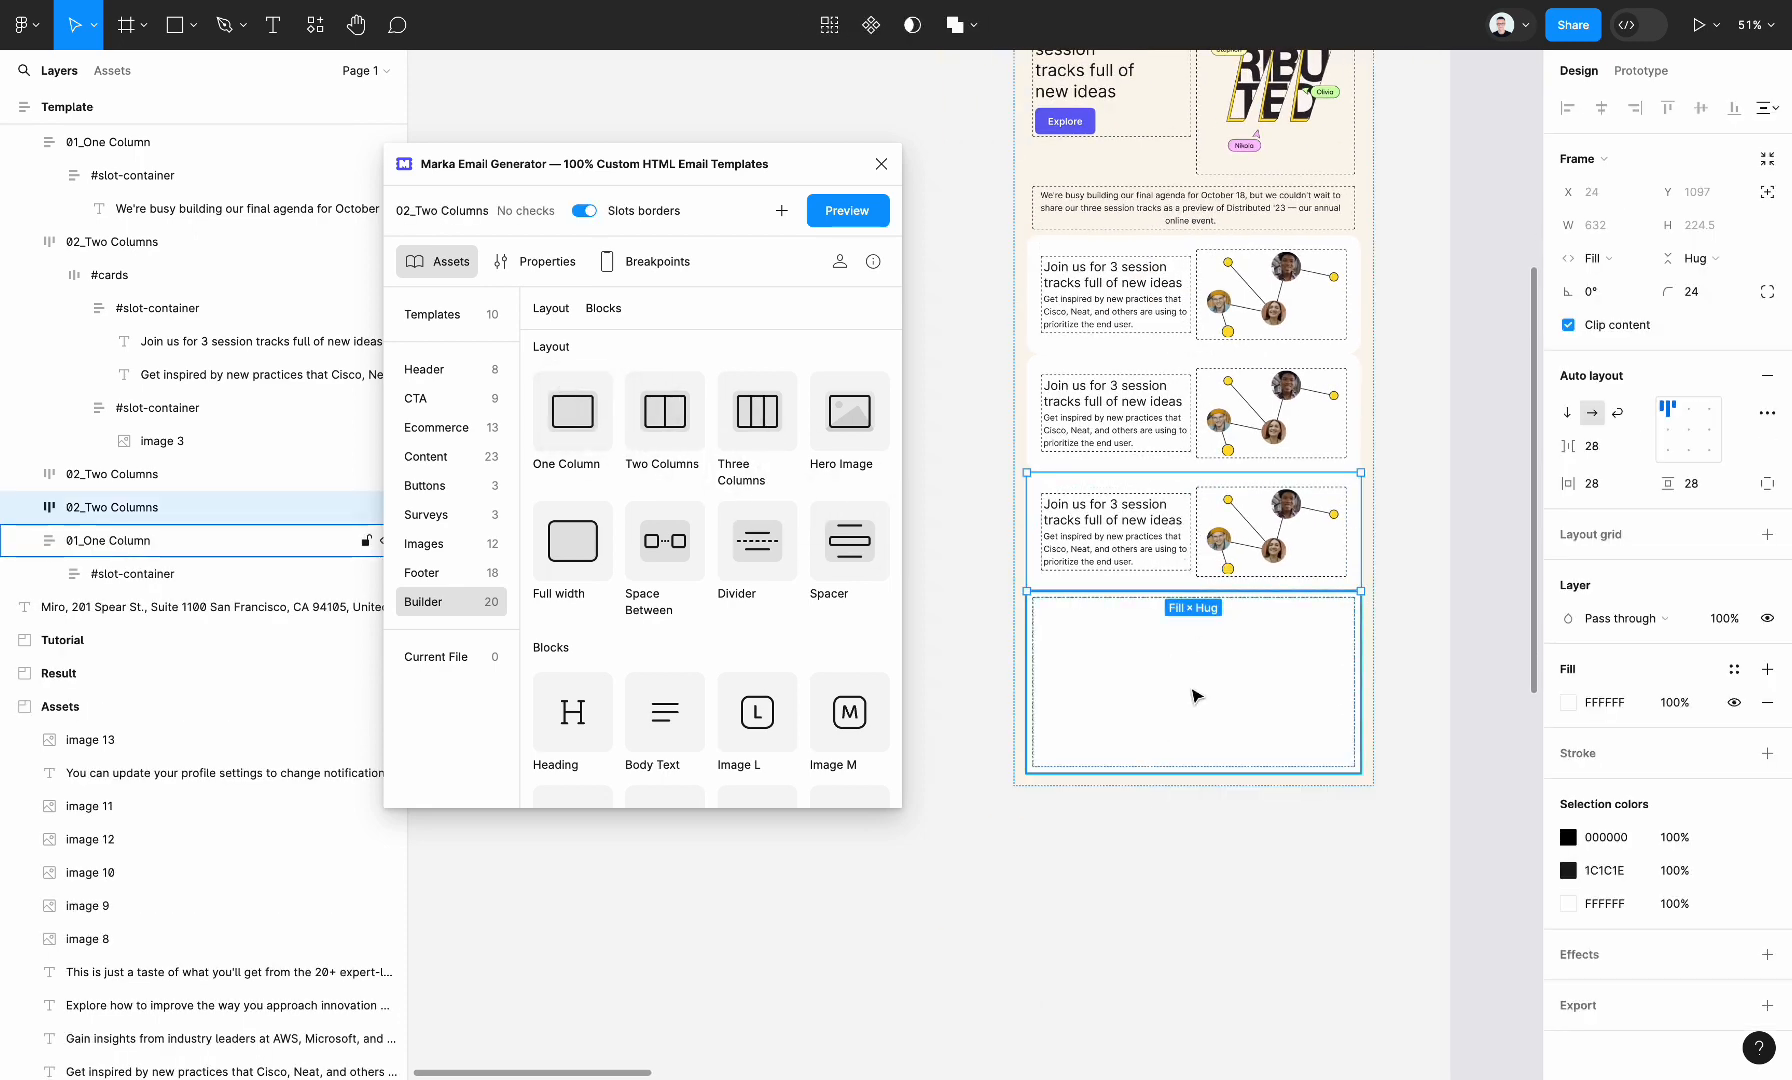
pyautogui.click(1284, 702)
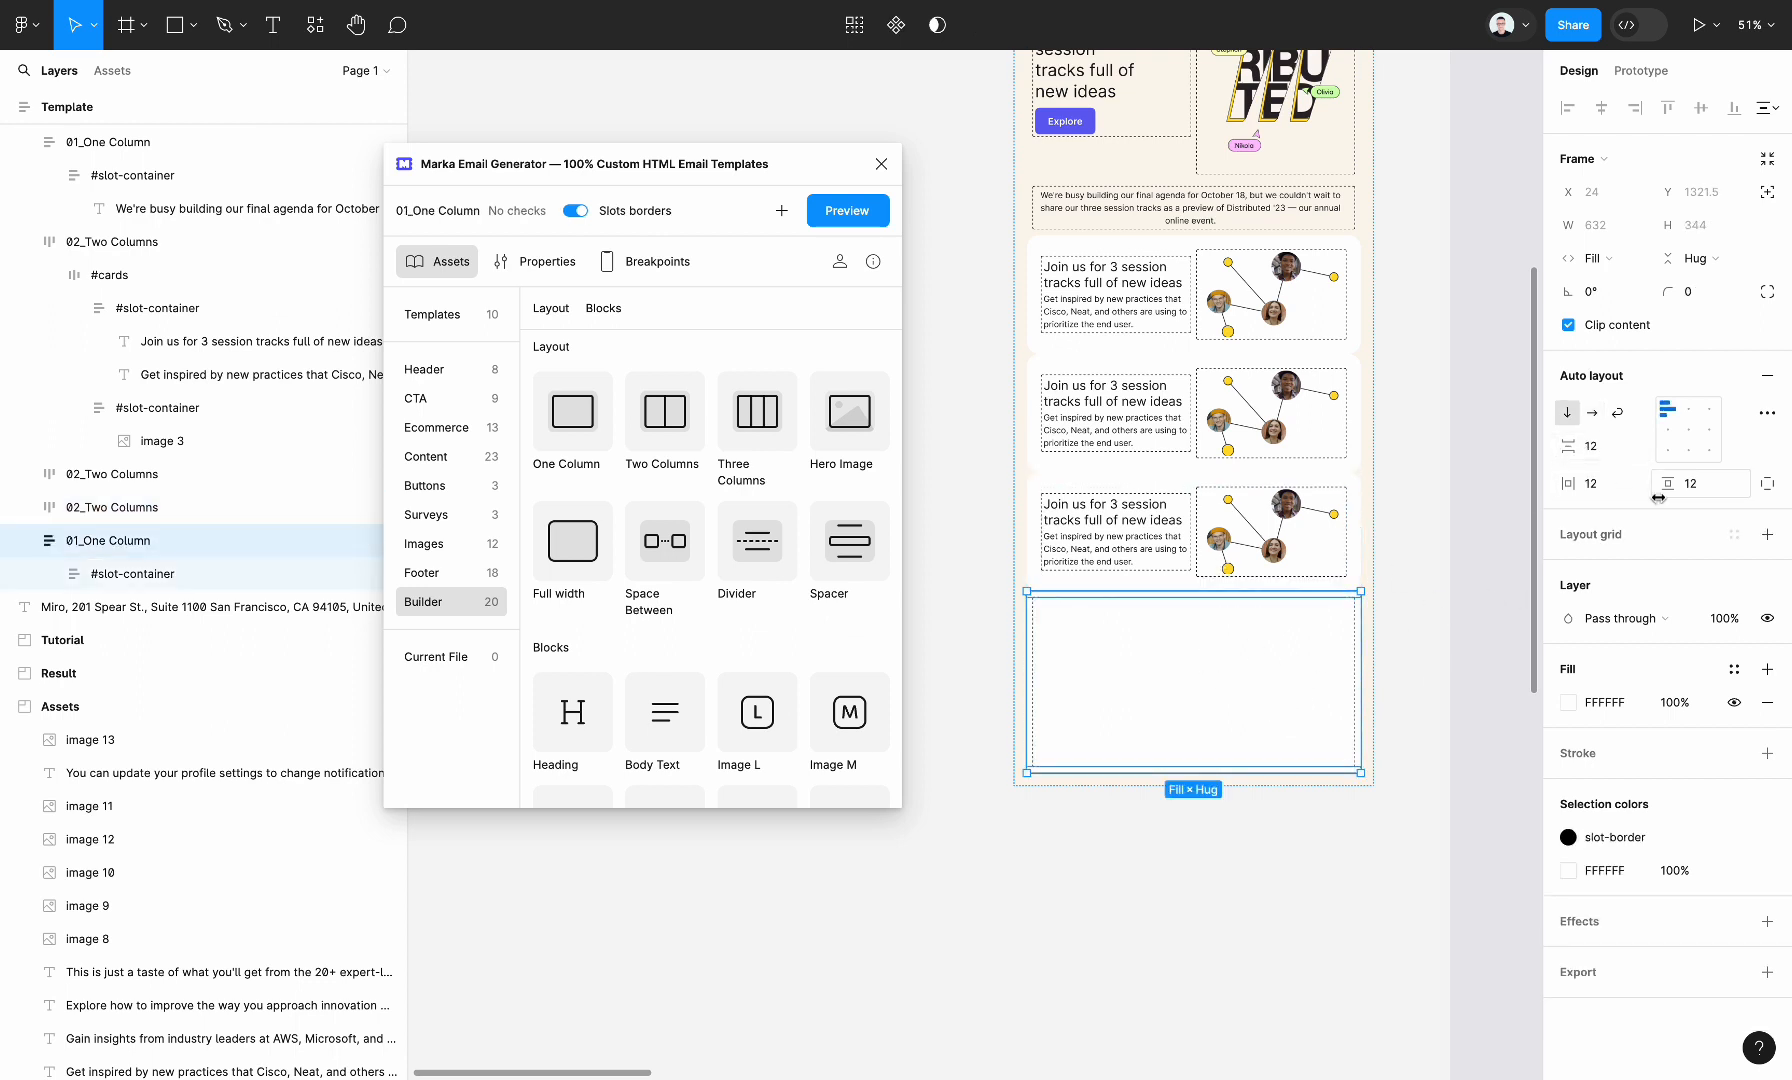
pyautogui.click(1612, 477)
pyautogui.press('Tab')
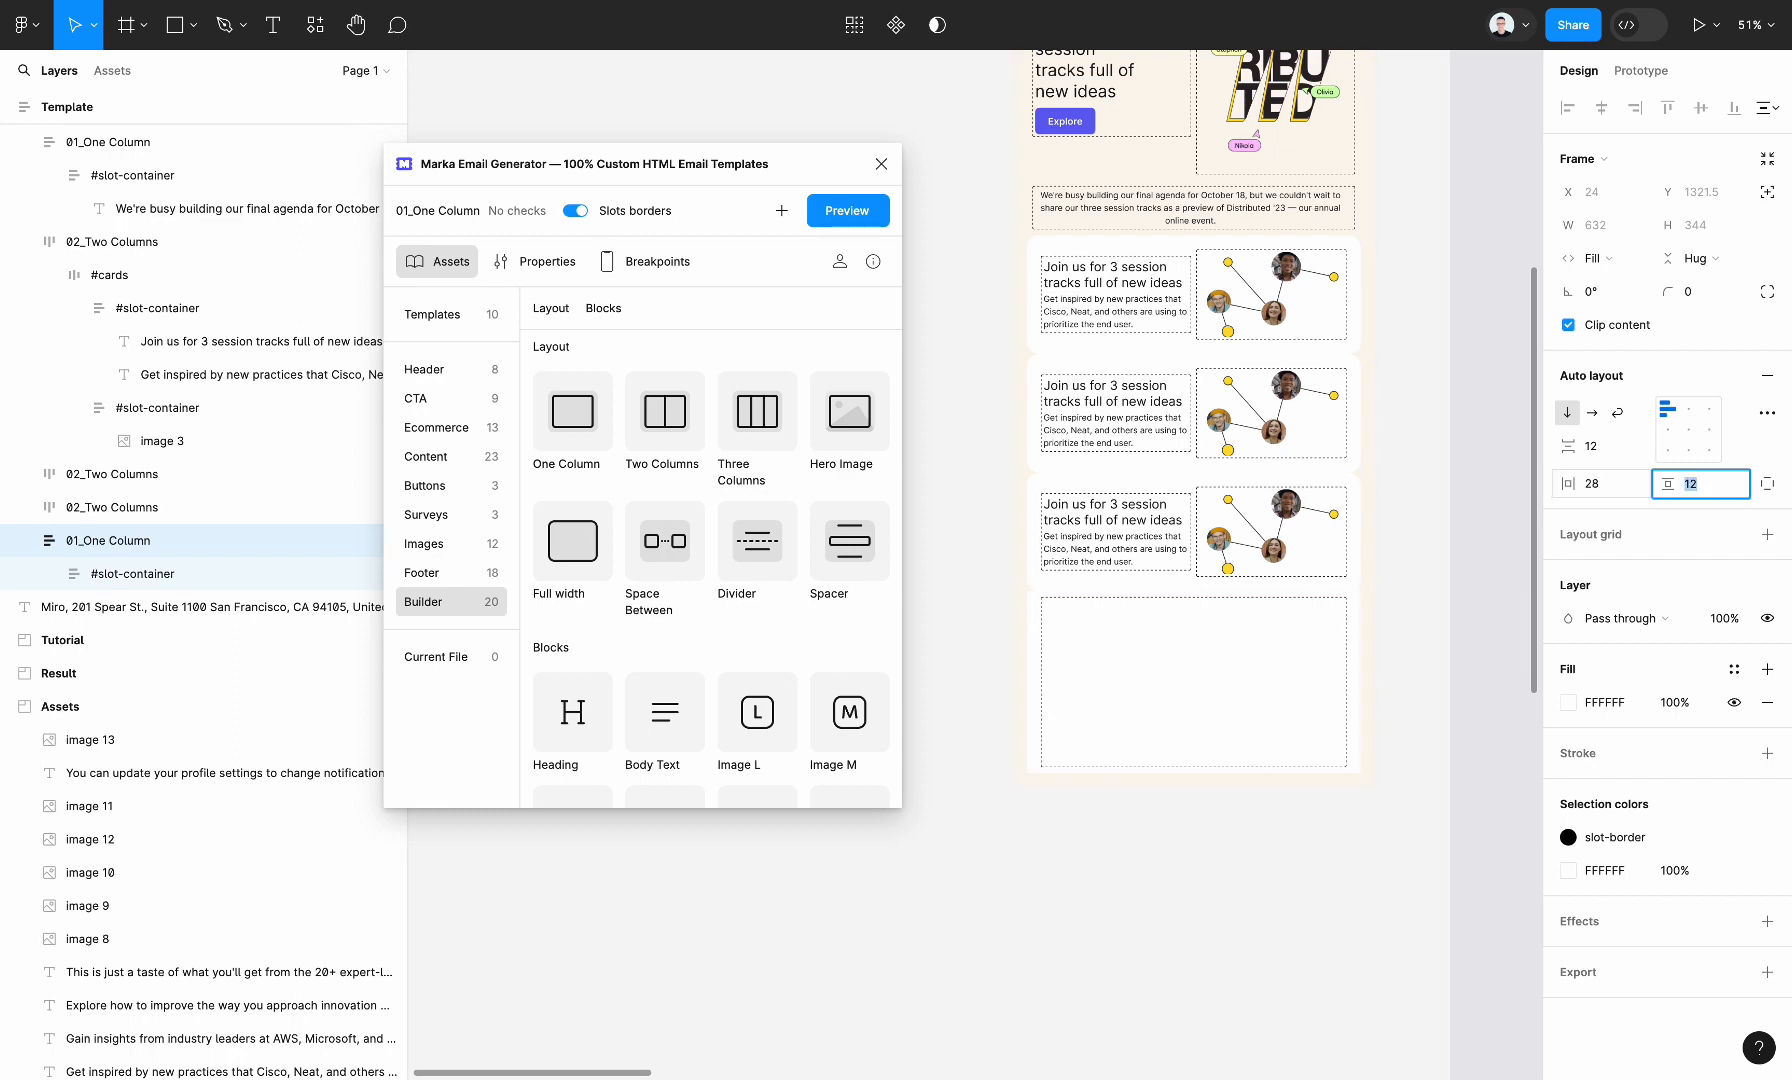
pyautogui.write('28')
pyautogui.press('Tab')
# Copy the "This is just a taste of what you'll get" text from the assets into the new One Column section's slot container
pyautogui.scroll(-10, 1428, 780)
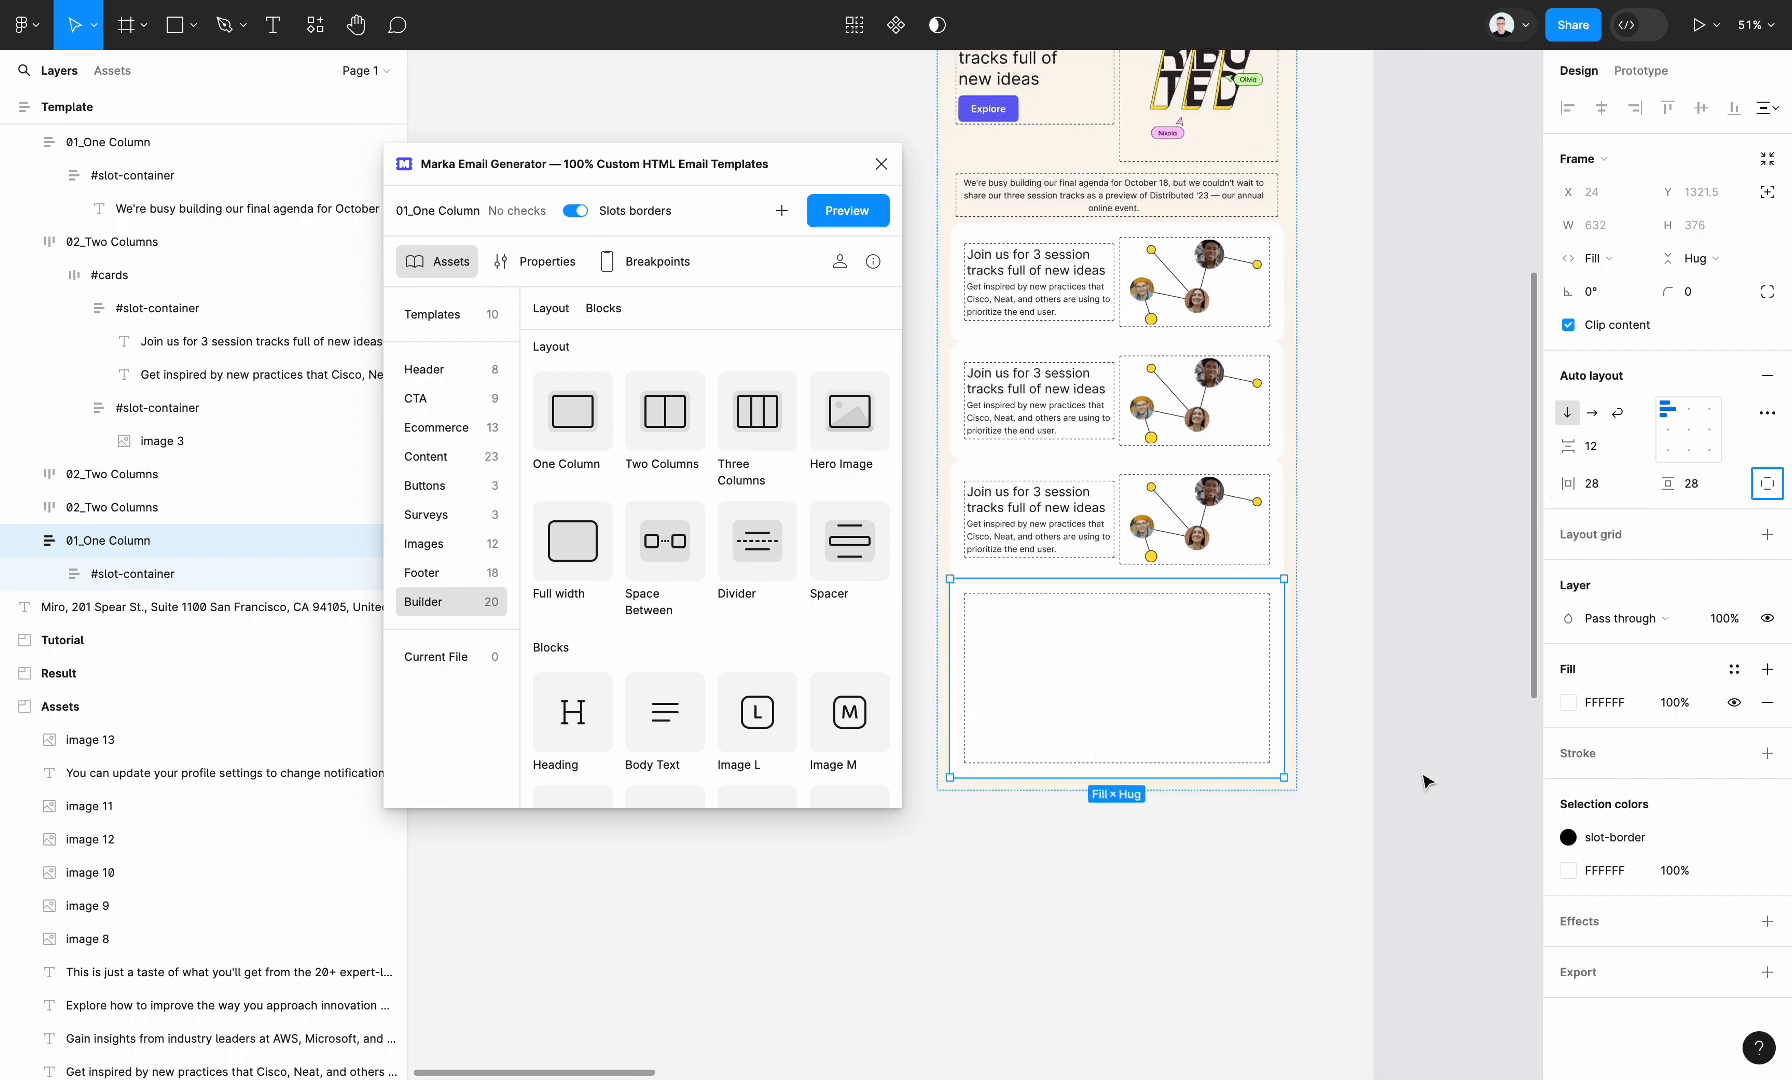
pyautogui.hscroll(10, 1425, 780)
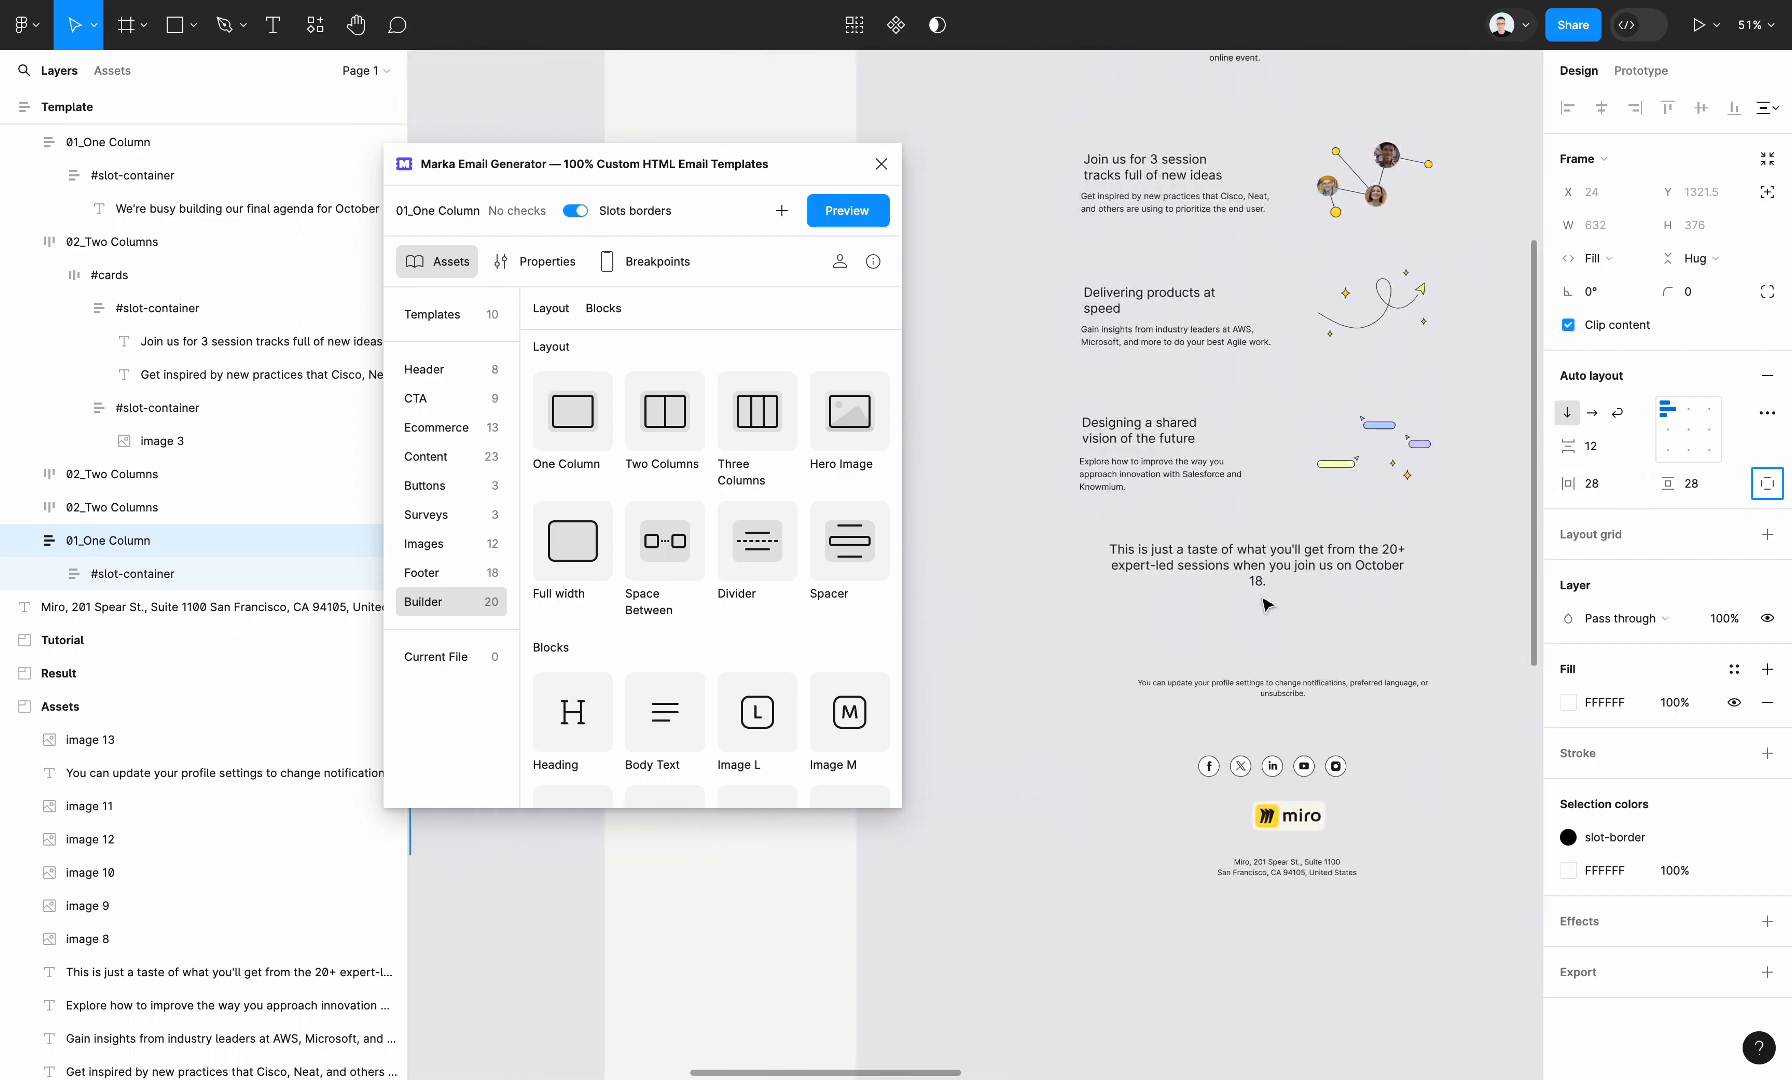
pyautogui.click(1263, 590)
pyautogui.hscroll(-10, 1263, 587)
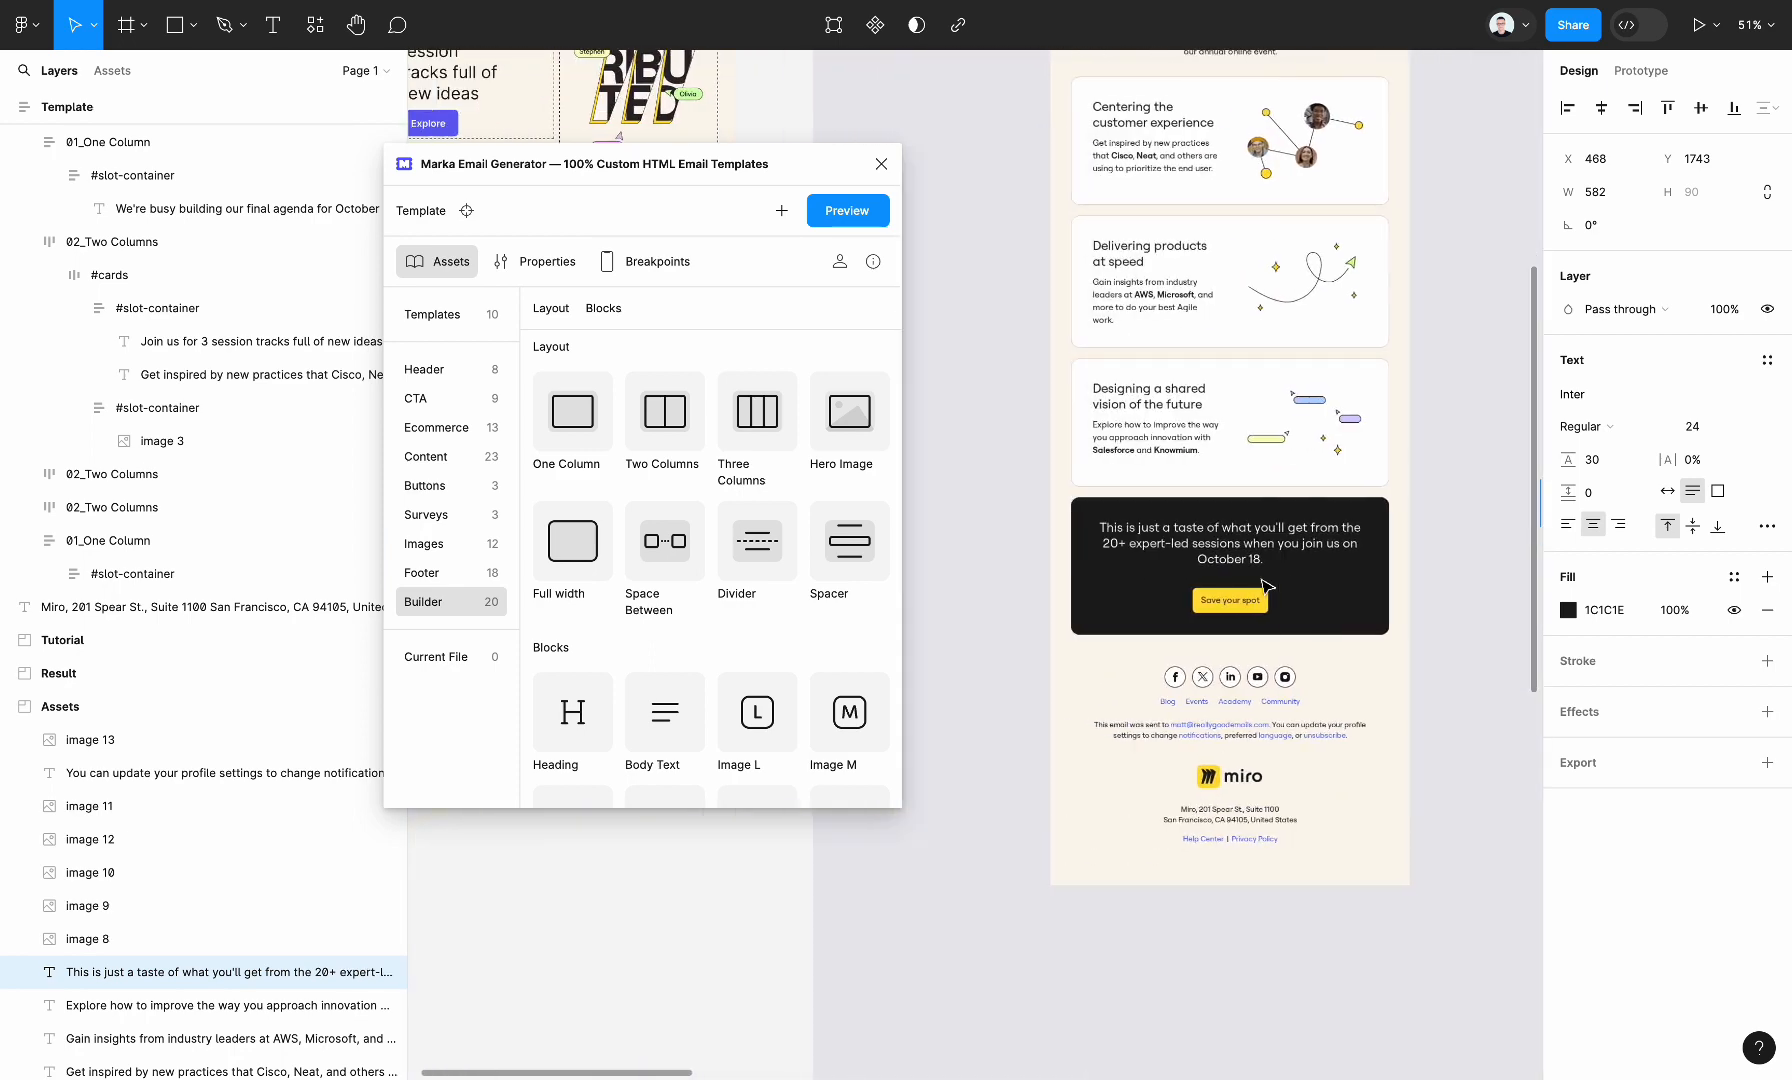
pyautogui.doubleClick(1212, 632)
pyautogui.write("This is just a taste of what you'll get from the 20+ expert-led sessions when you join us on October 18.")
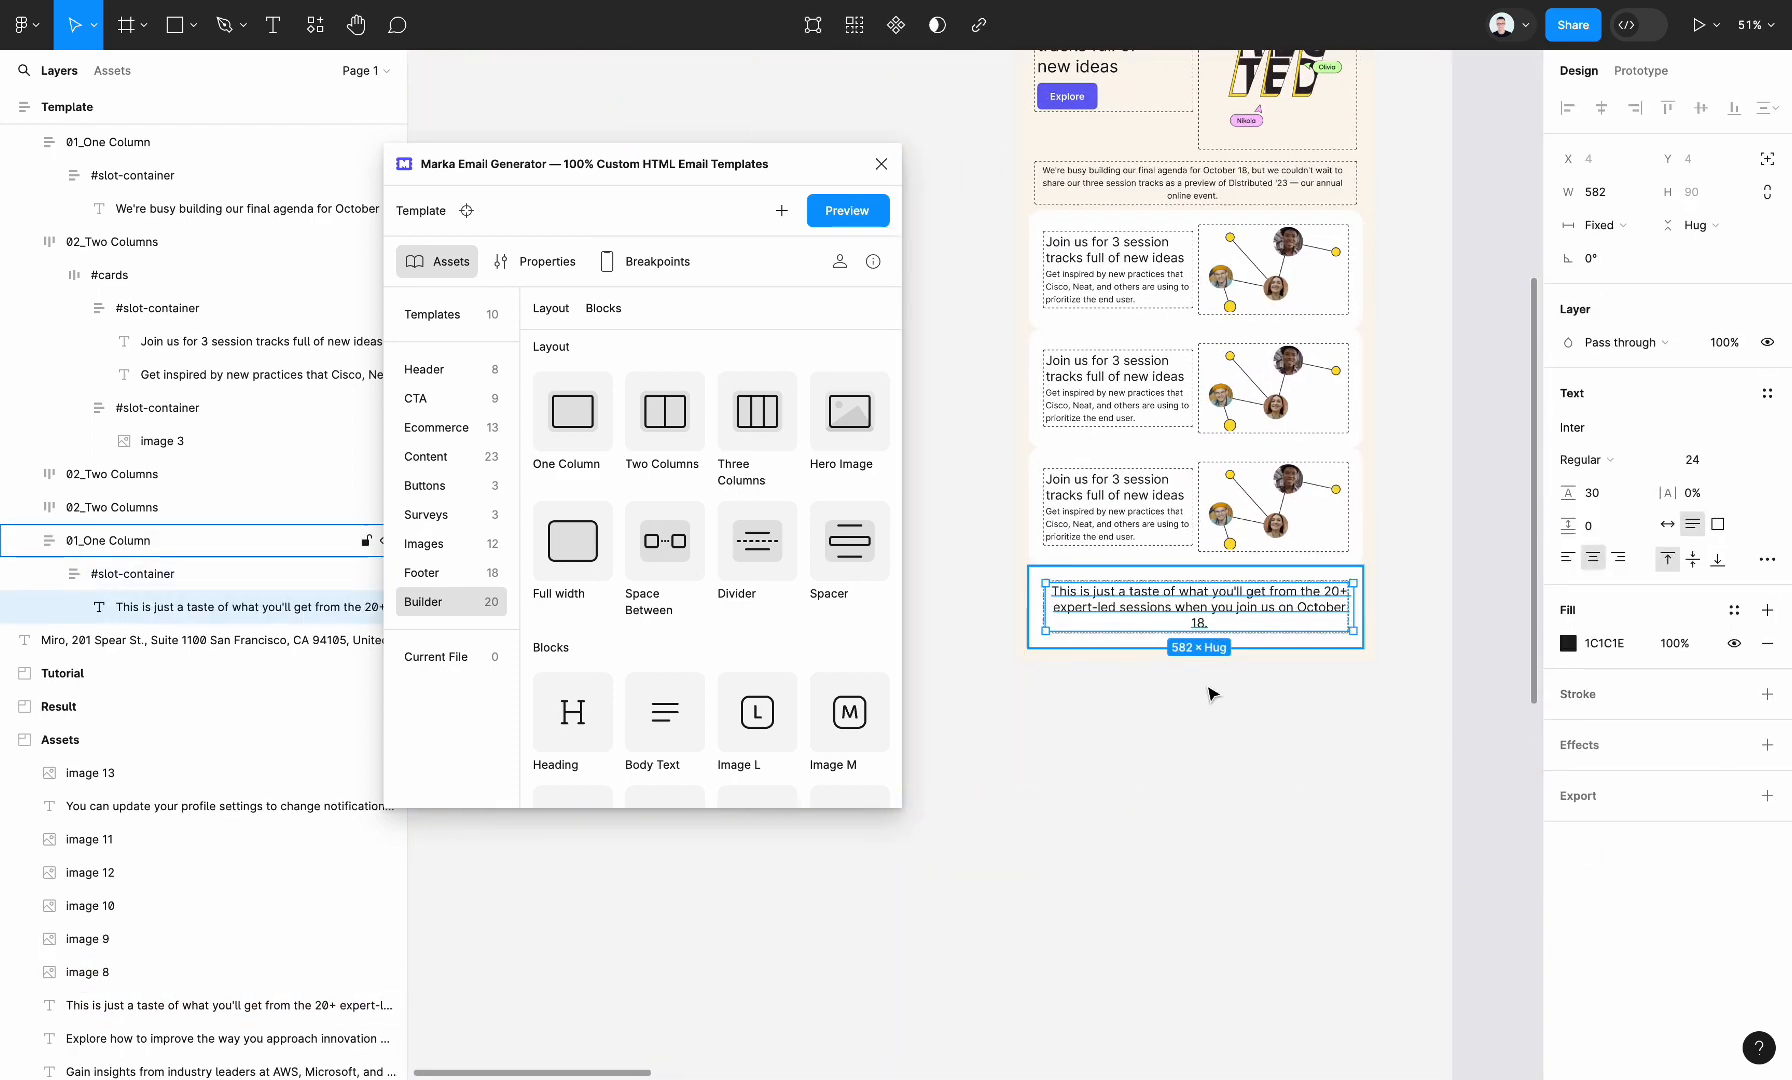
pyautogui.scroll(-4, 637, 625)
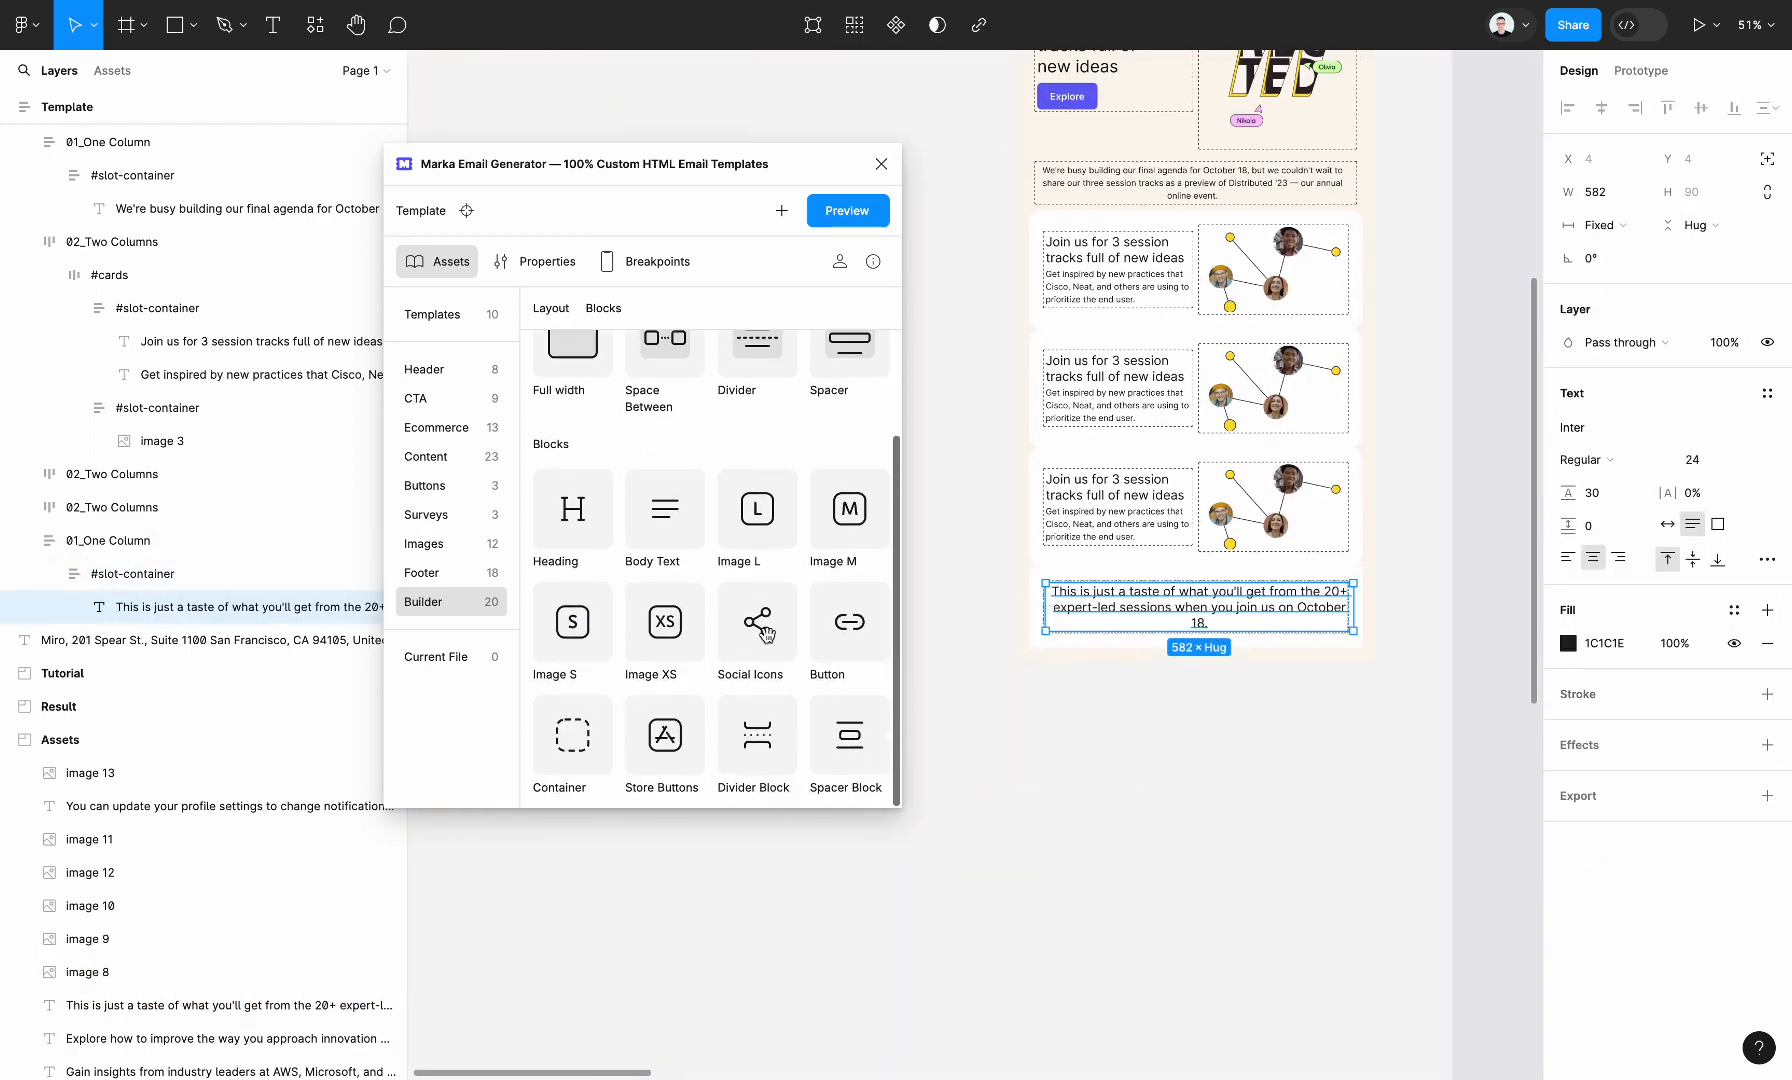
pyautogui.moveTo(760, 630); pyautogui.dragTo(1268, 620)
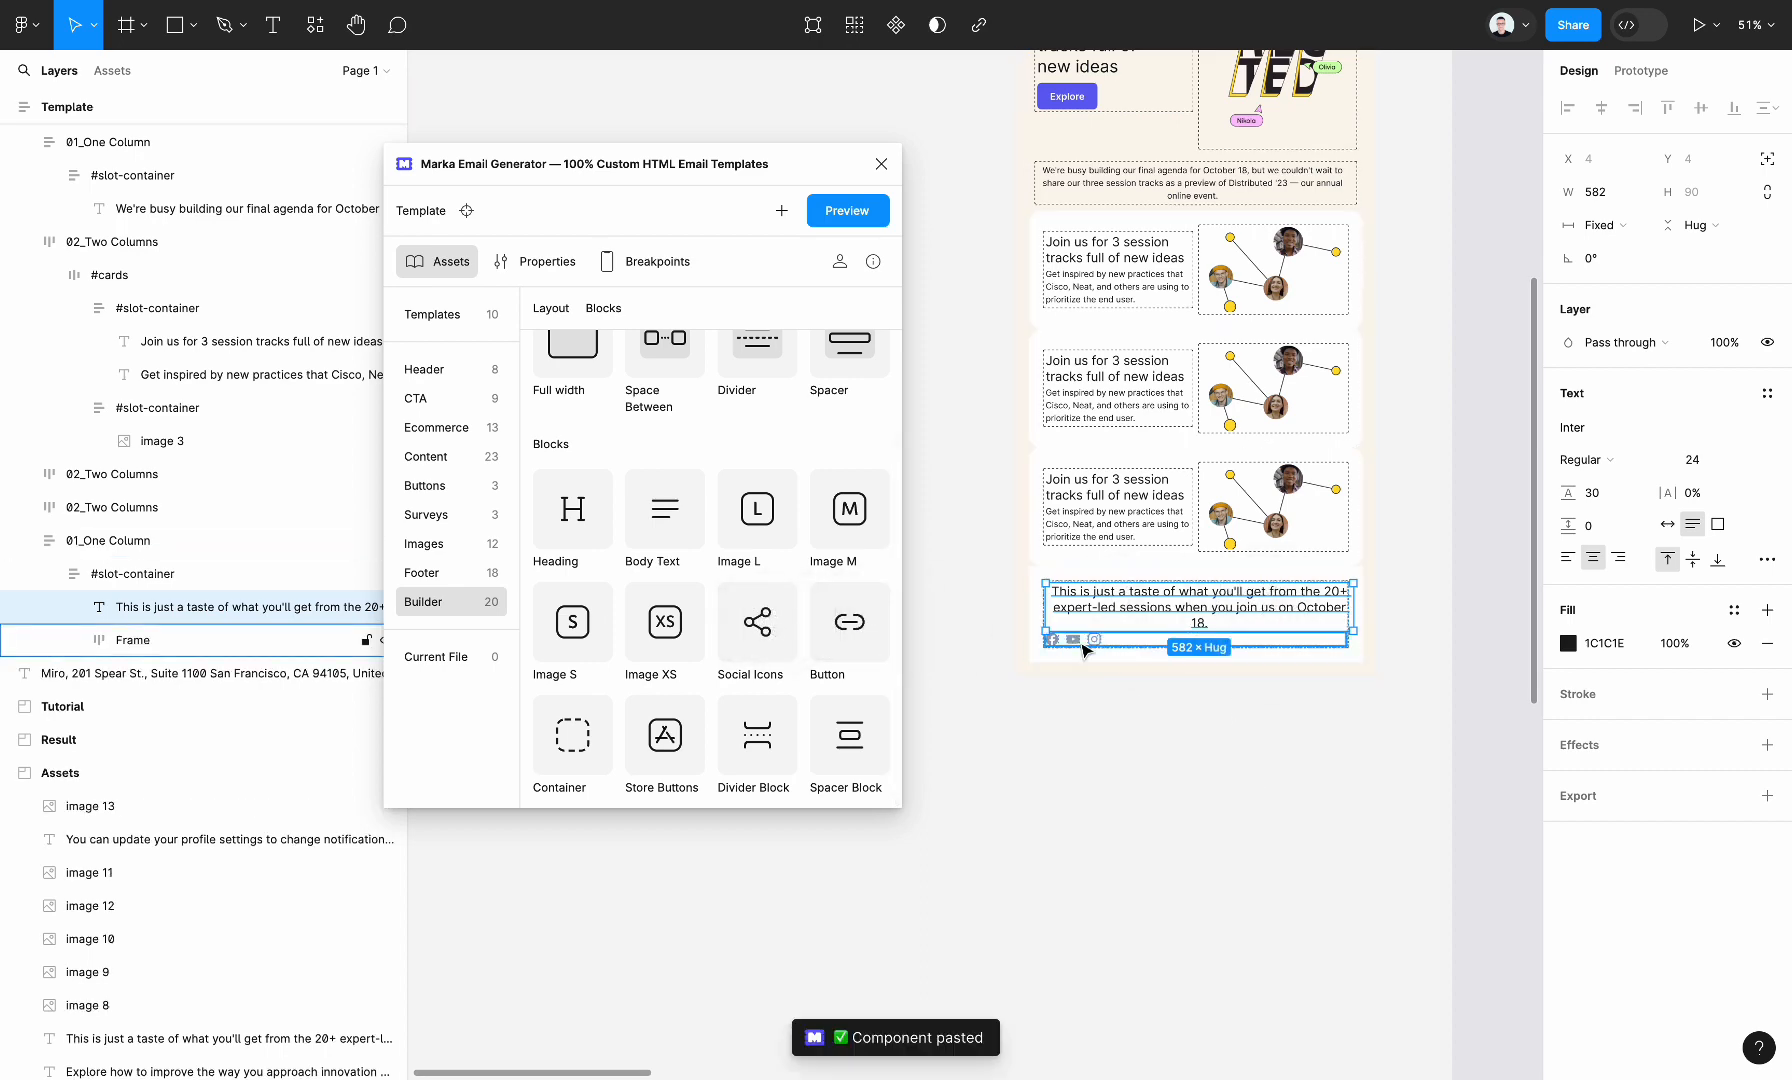
pyautogui.click(1088, 645)
pyautogui.press('Delete')
# Add a Button block below the text in the One Column section and fill the section with the reference card's dark colour 1C1C1E
pyautogui.scroll(5, 1188, 677)
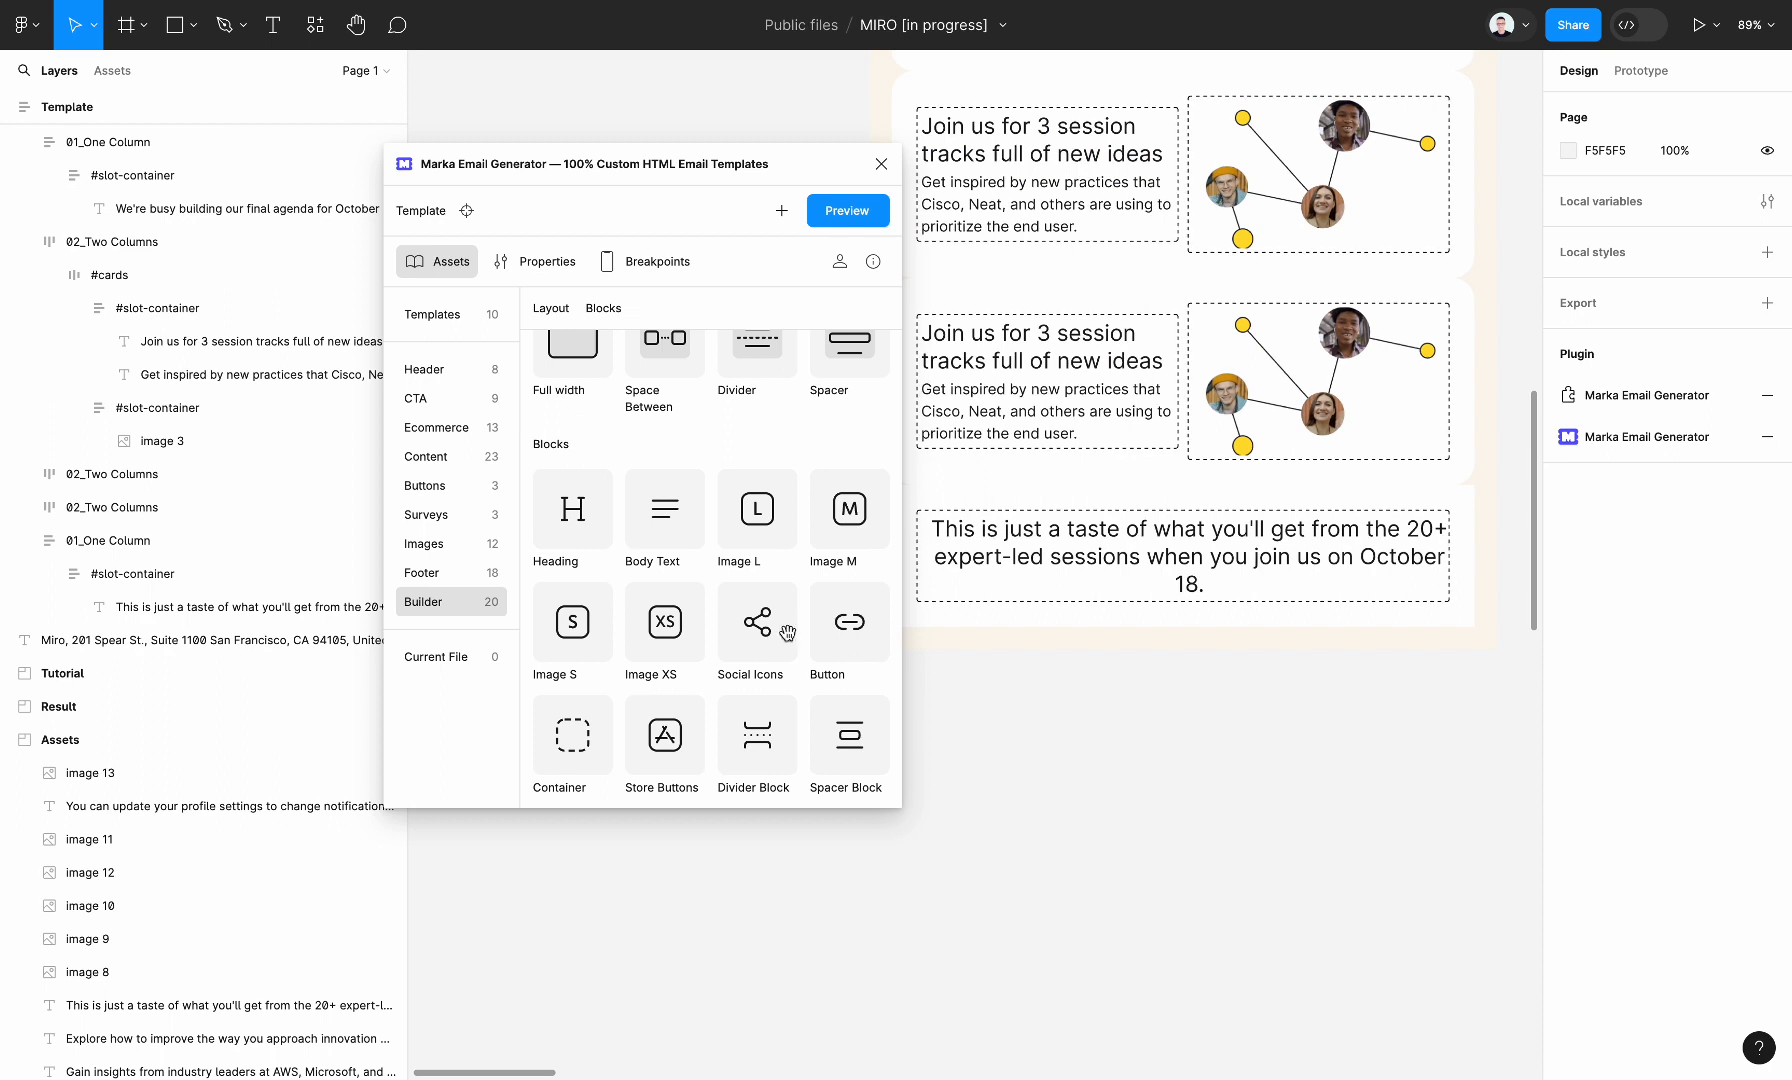
pyautogui.moveTo(873, 620); pyautogui.dragTo(1050, 570)
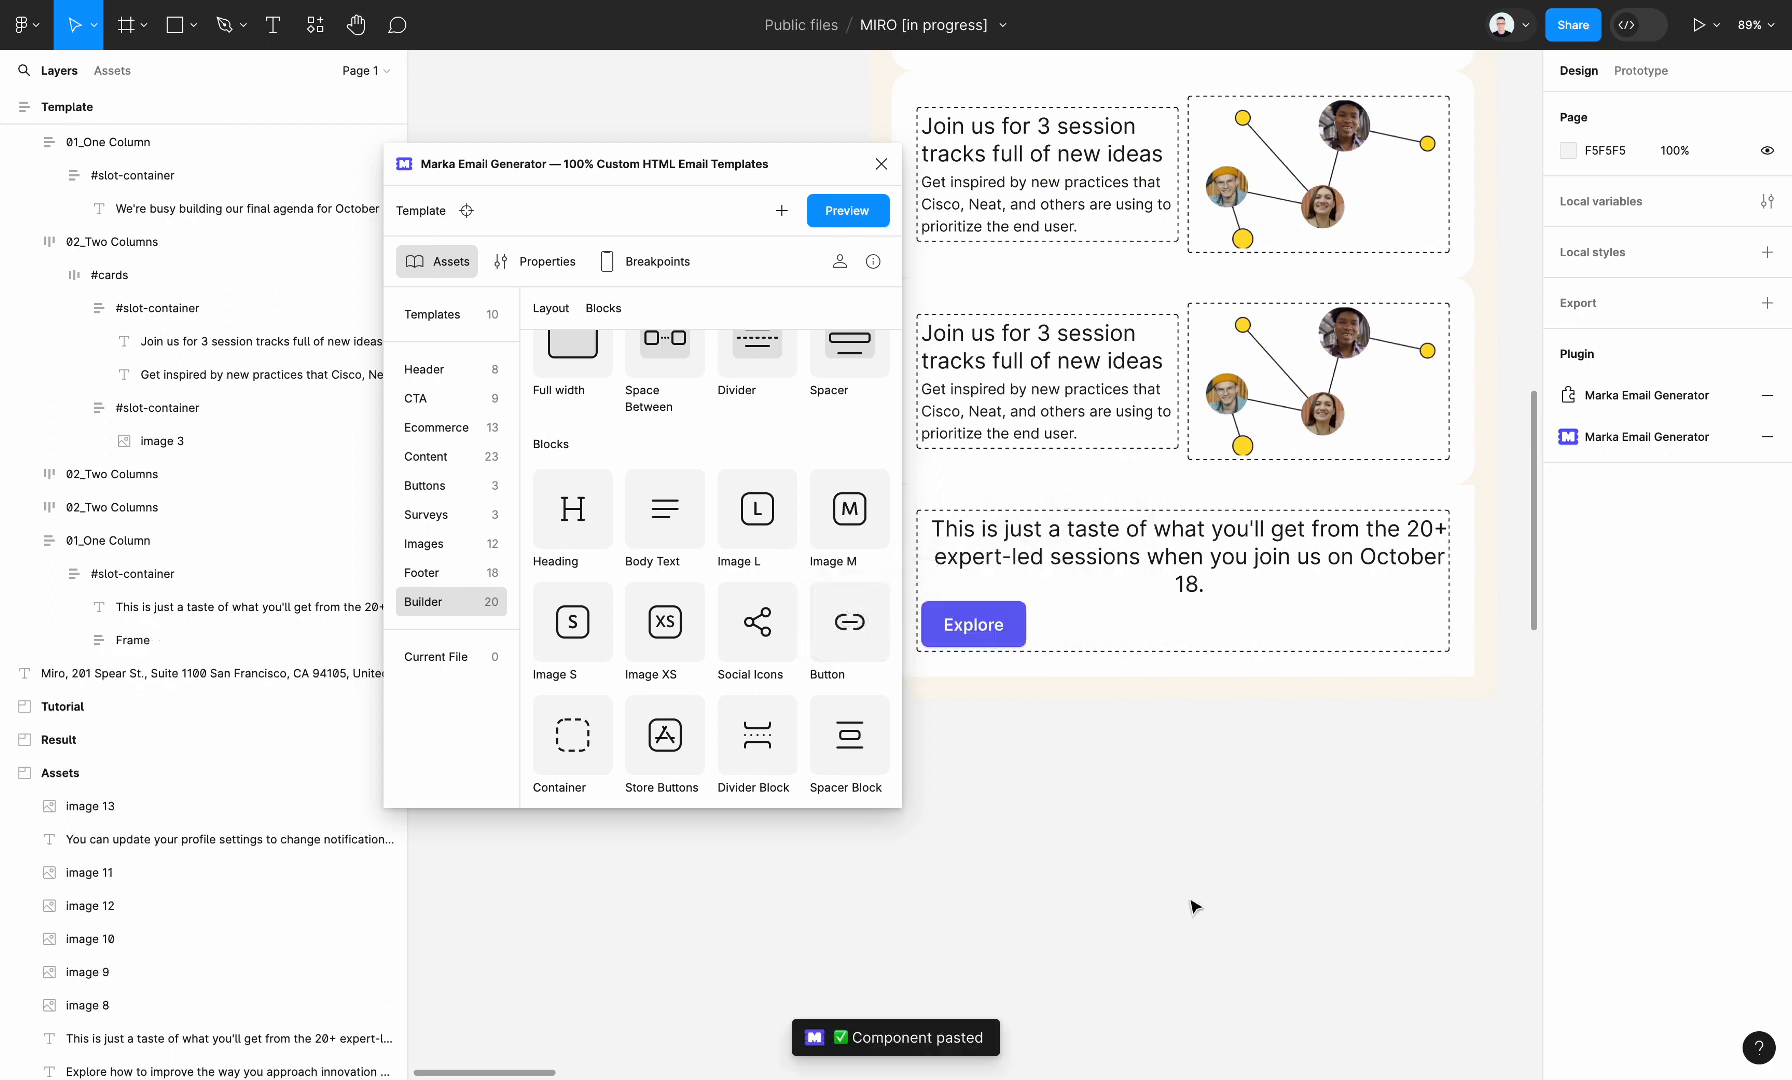
pyautogui.click(1172, 622)
pyautogui.click(1172, 622)
pyautogui.click(1172, 622)
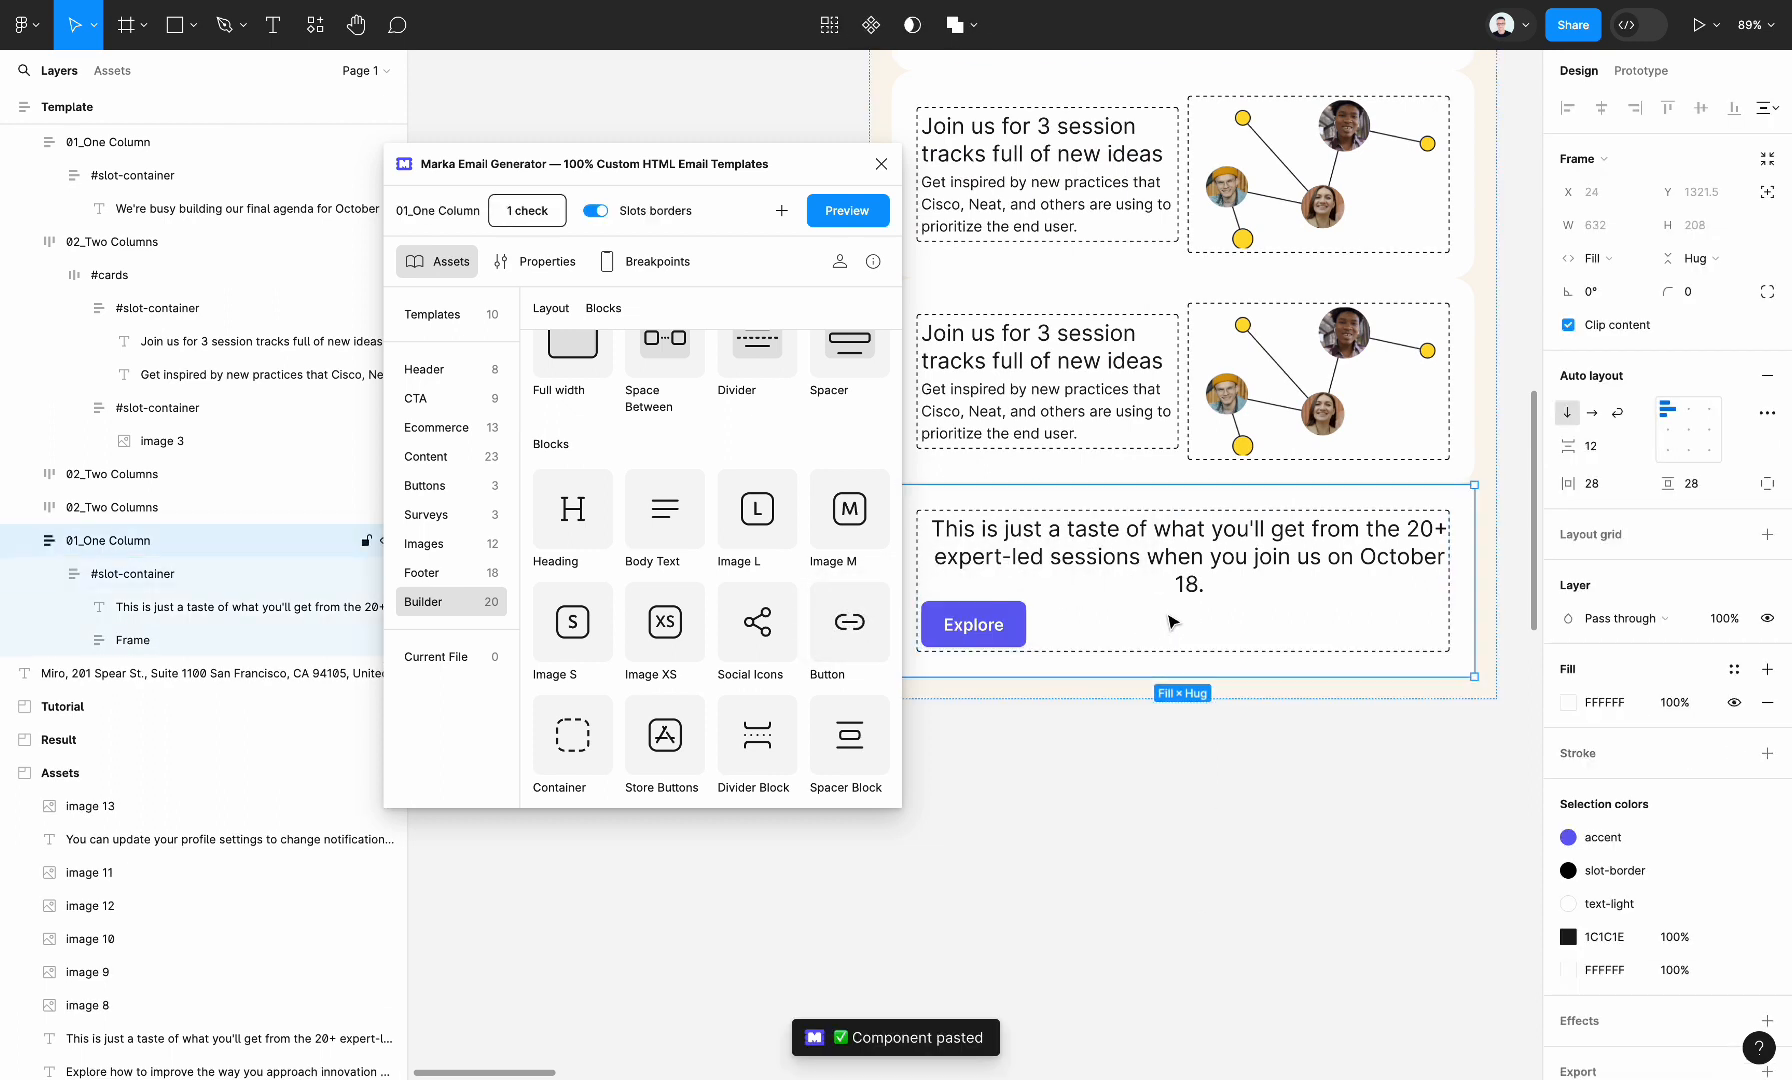
pyautogui.click(1567, 703)
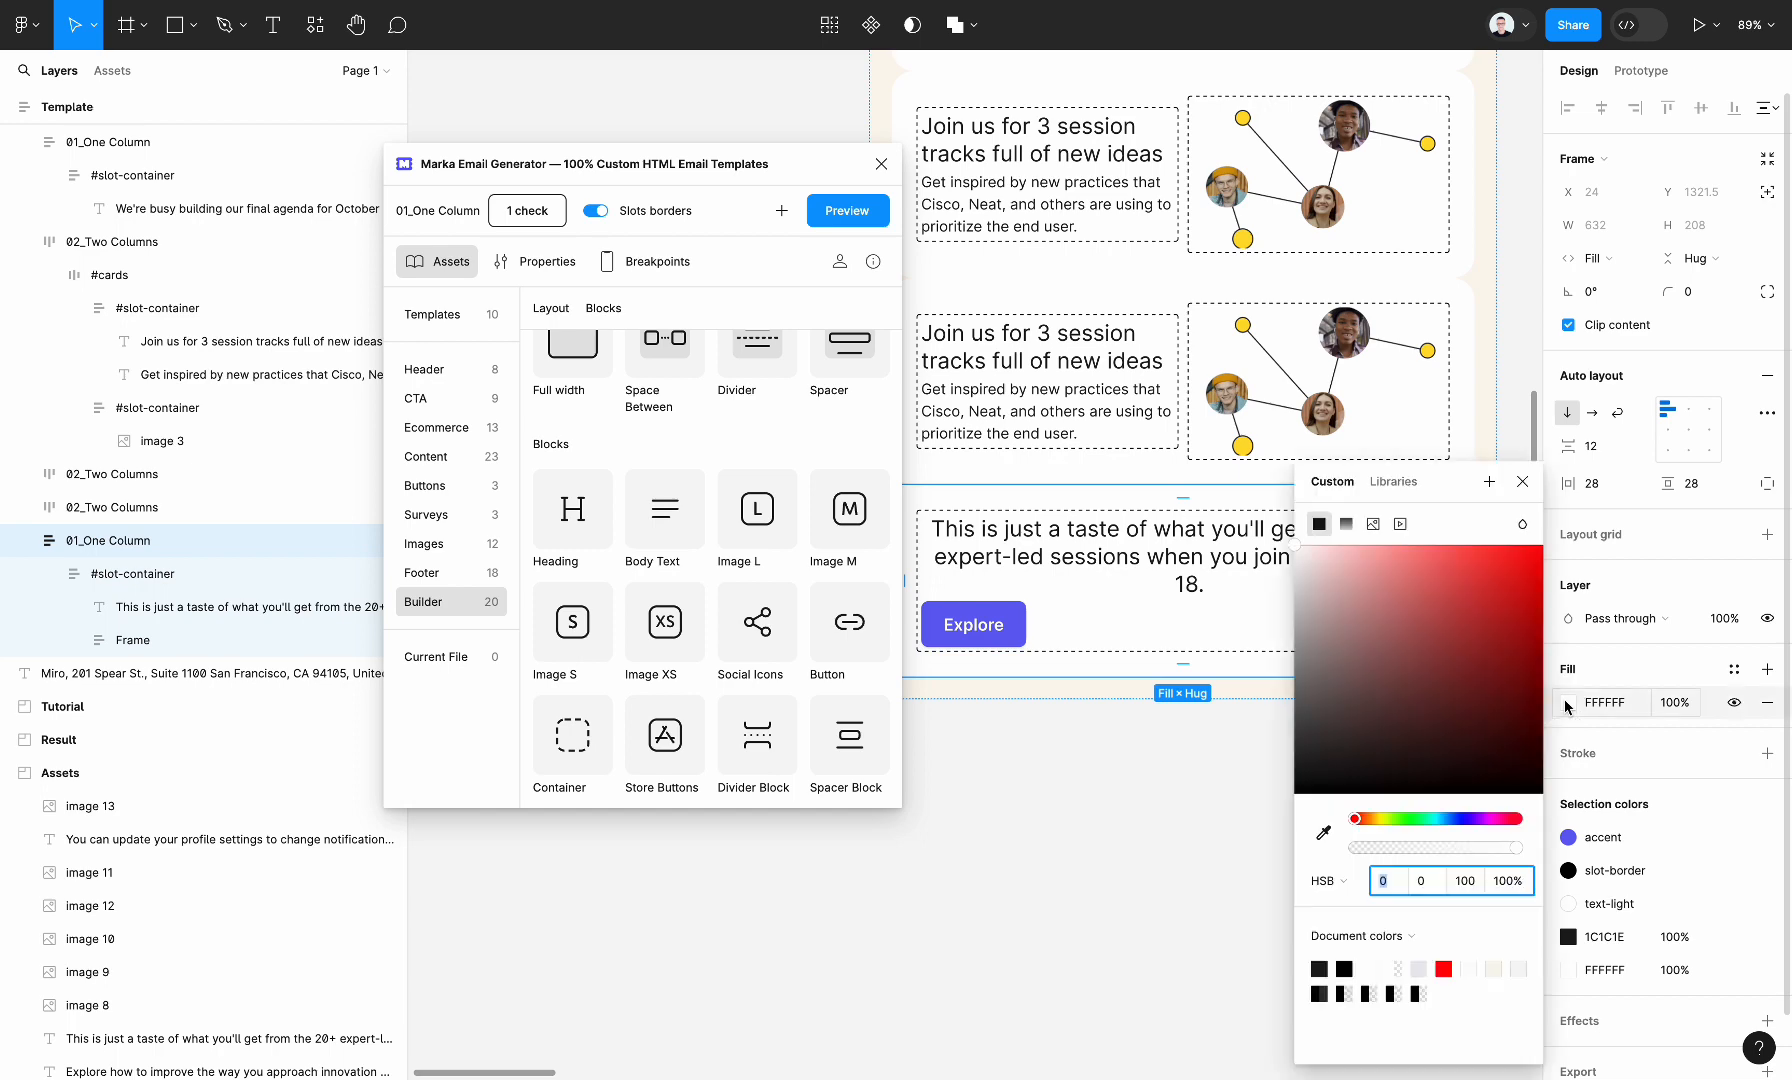
pyautogui.scroll(-5, 1084, 725)
pyautogui.hscroll(3, 1084, 725)
pyautogui.click(1312, 826)
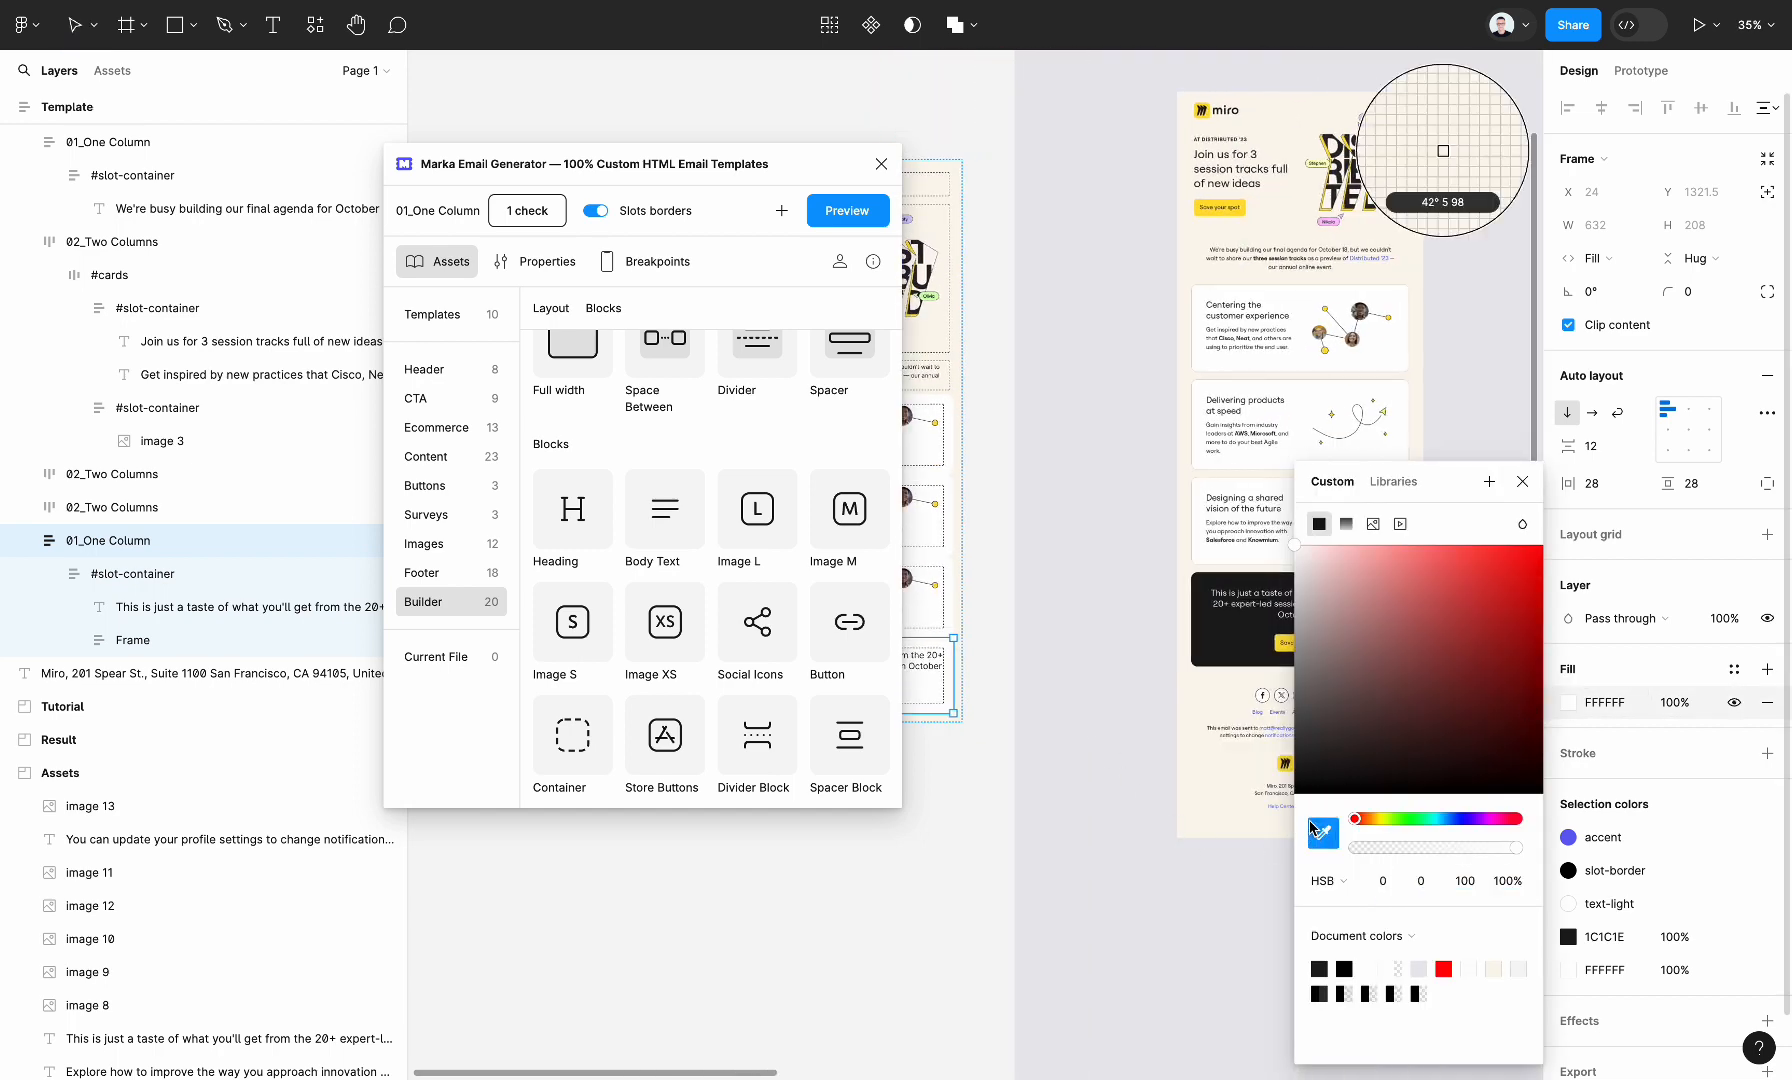
pyautogui.click(1443, 150)
# Recolour the text in the dark section to white FFFFFF, sampled from the card above it
pyautogui.hscroll(-4, 1045, 745)
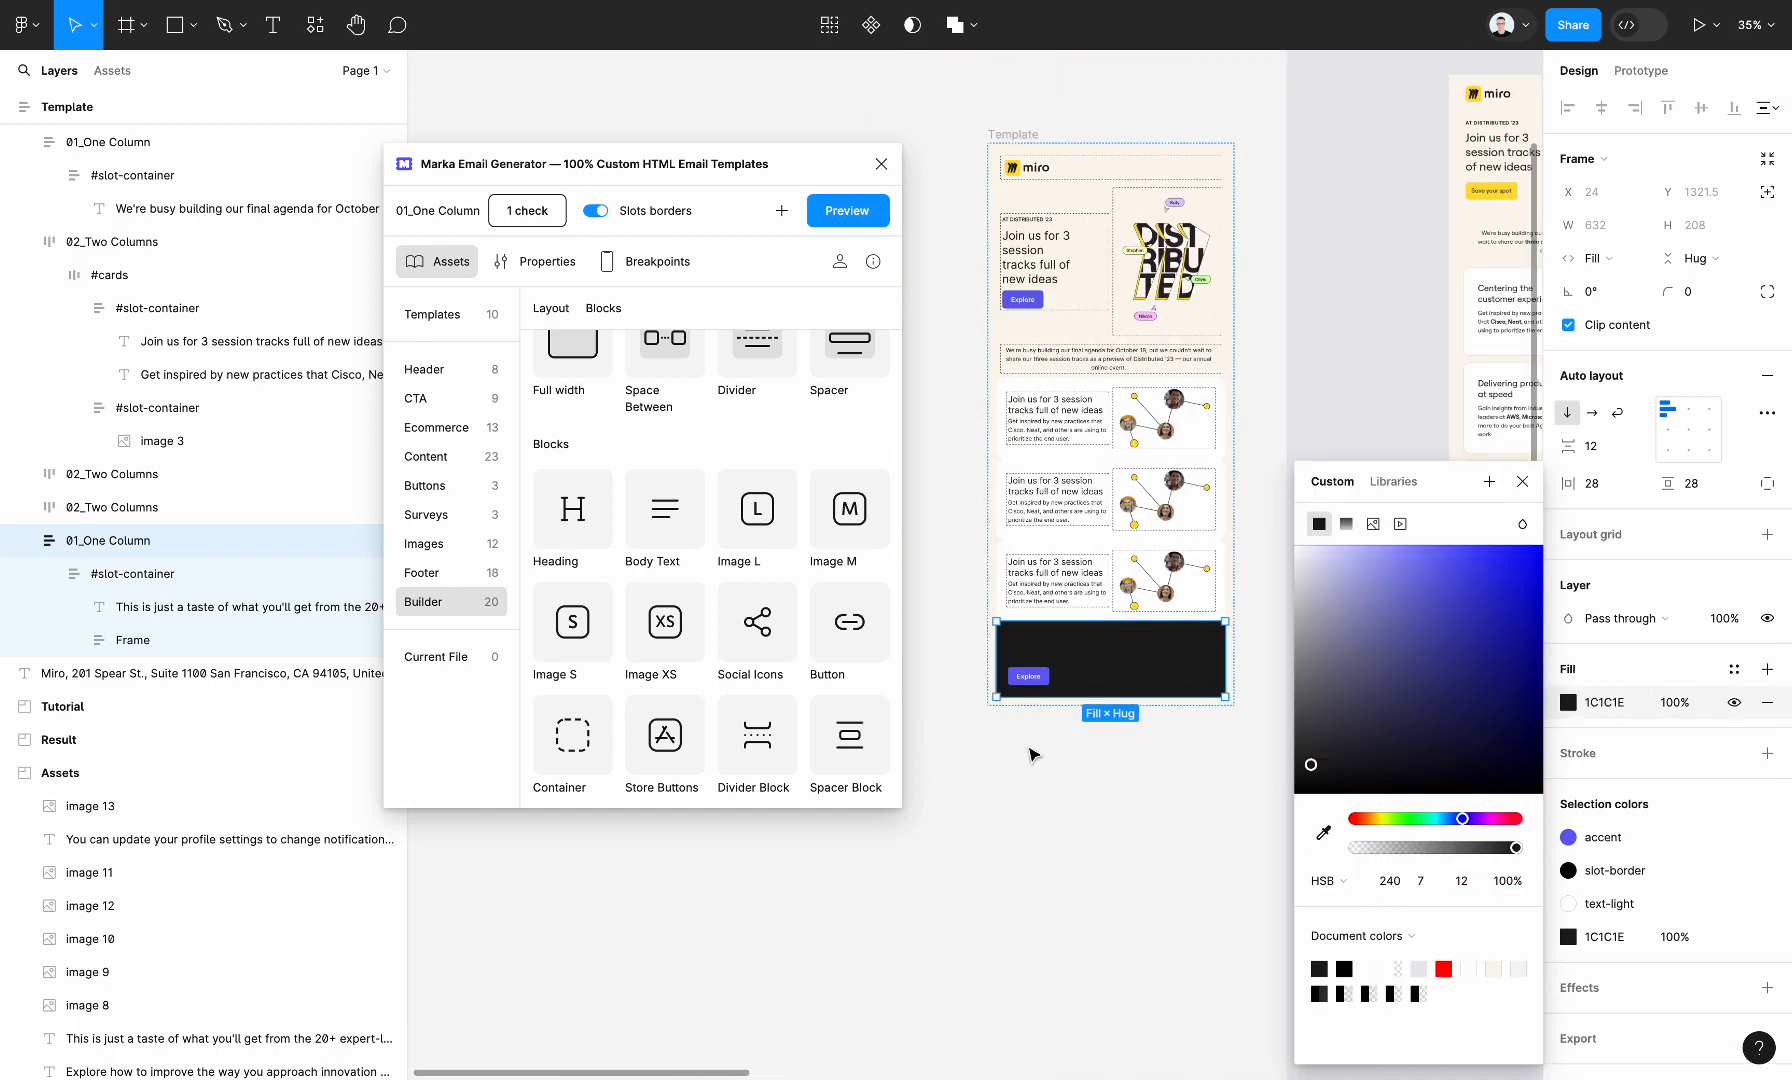
pyautogui.scroll(5, 1029, 753)
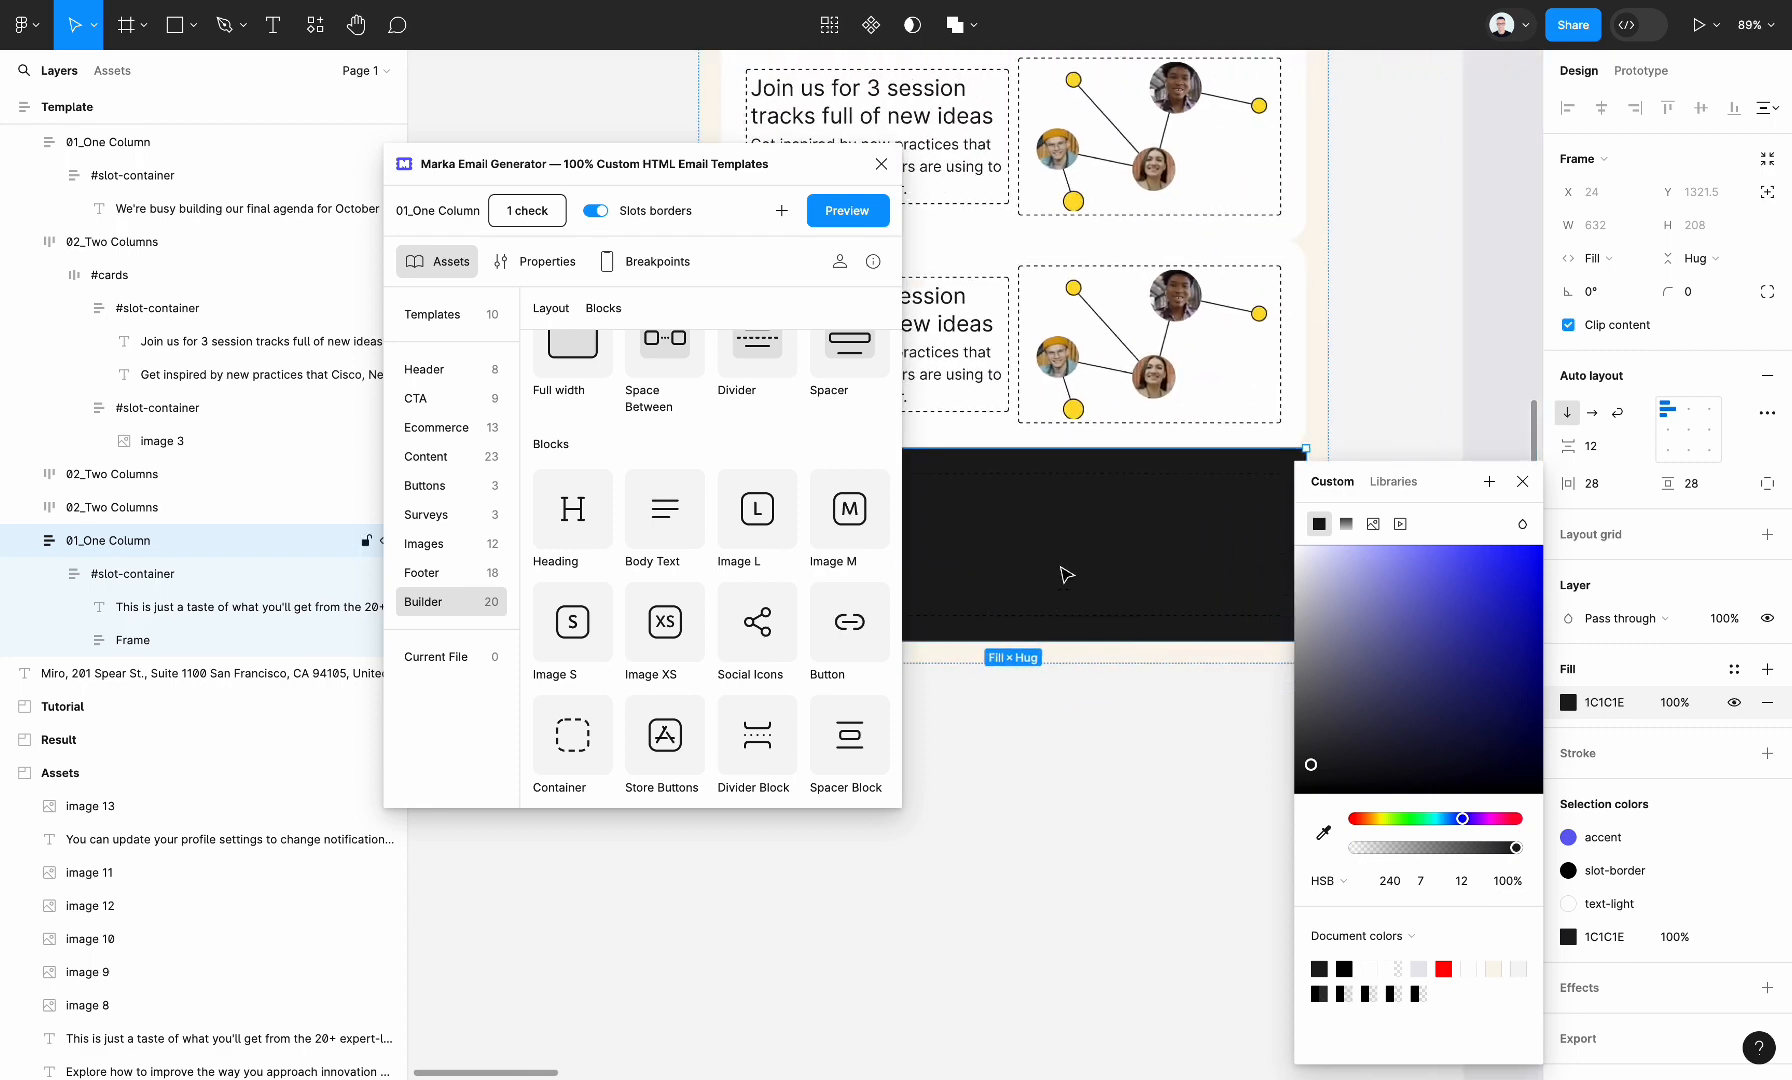
pyautogui.keyDown('super'); pyautogui.click(1073, 528); pyautogui.keyUp('super')
pyautogui.hscroll(-2, 1076, 532)
pyautogui.press('i')
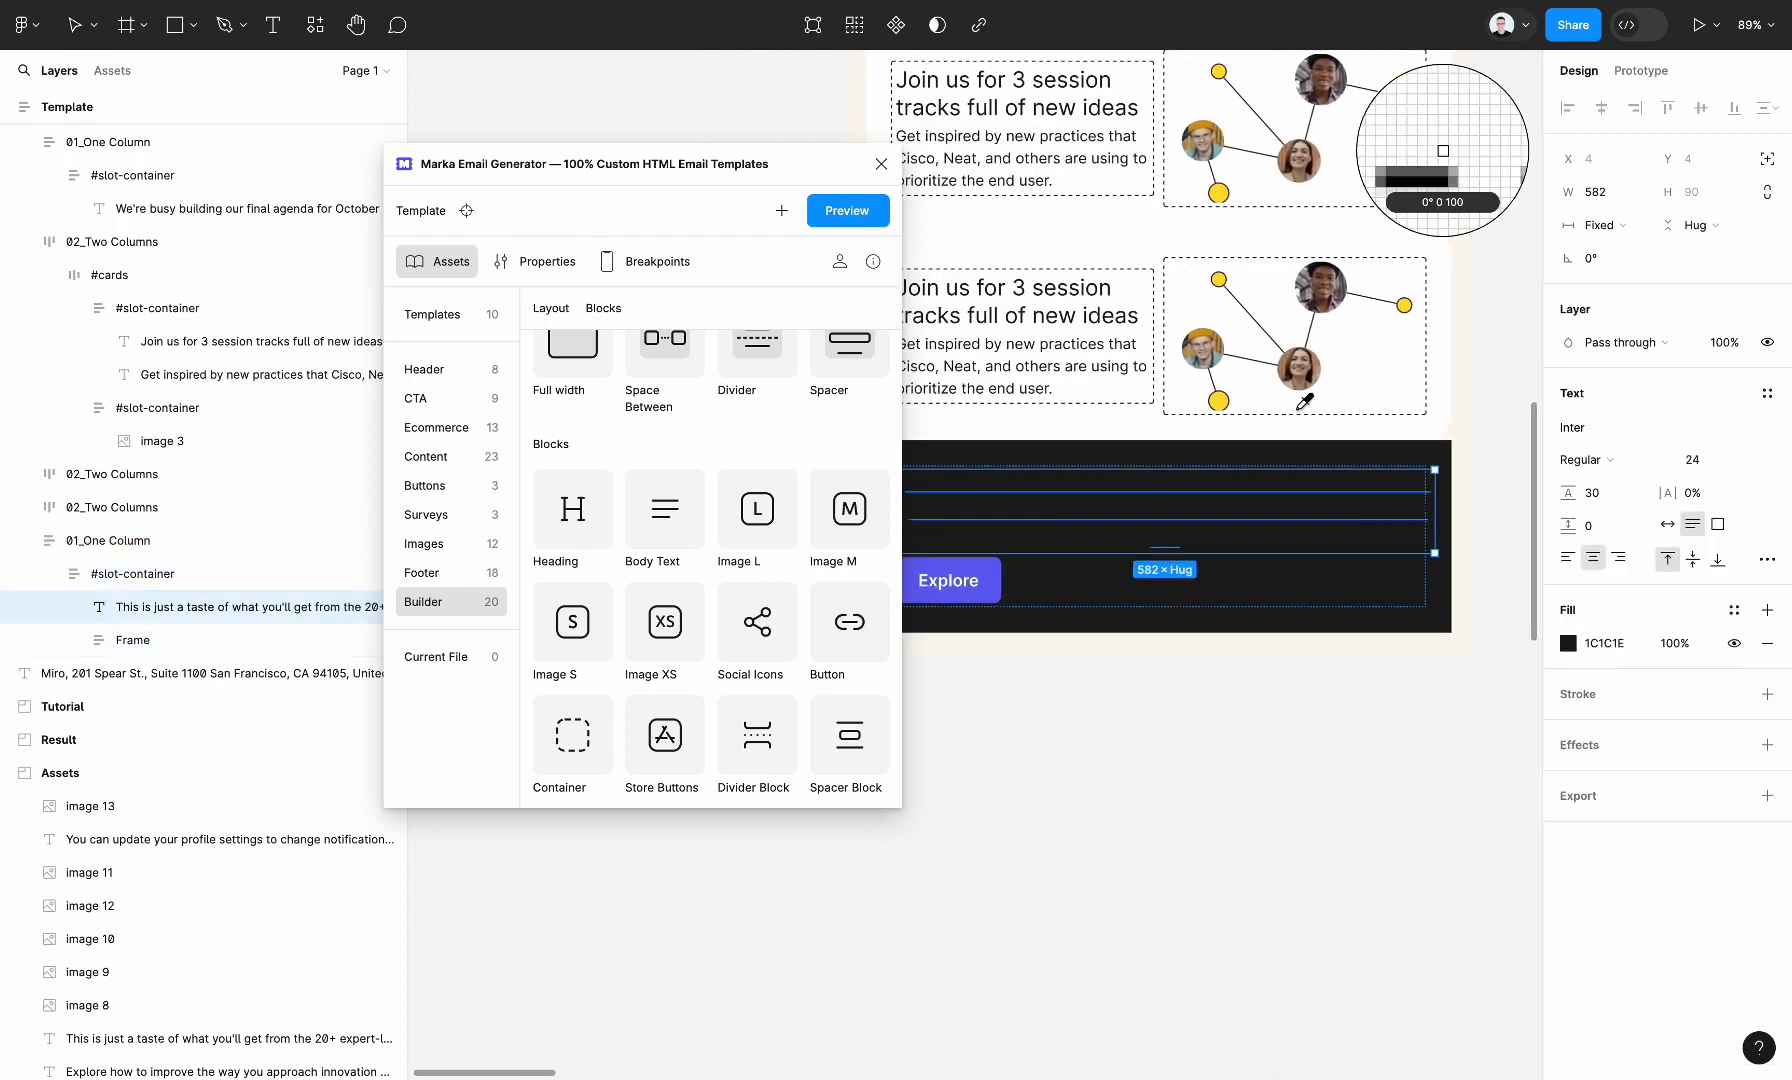
pyautogui.click(1305, 400)
pyautogui.click(1172, 752)
# Align the Explore button to the top centre of its frame in the dark section
pyautogui.scroll(-3, 1192, 652)
pyautogui.click(1215, 555)
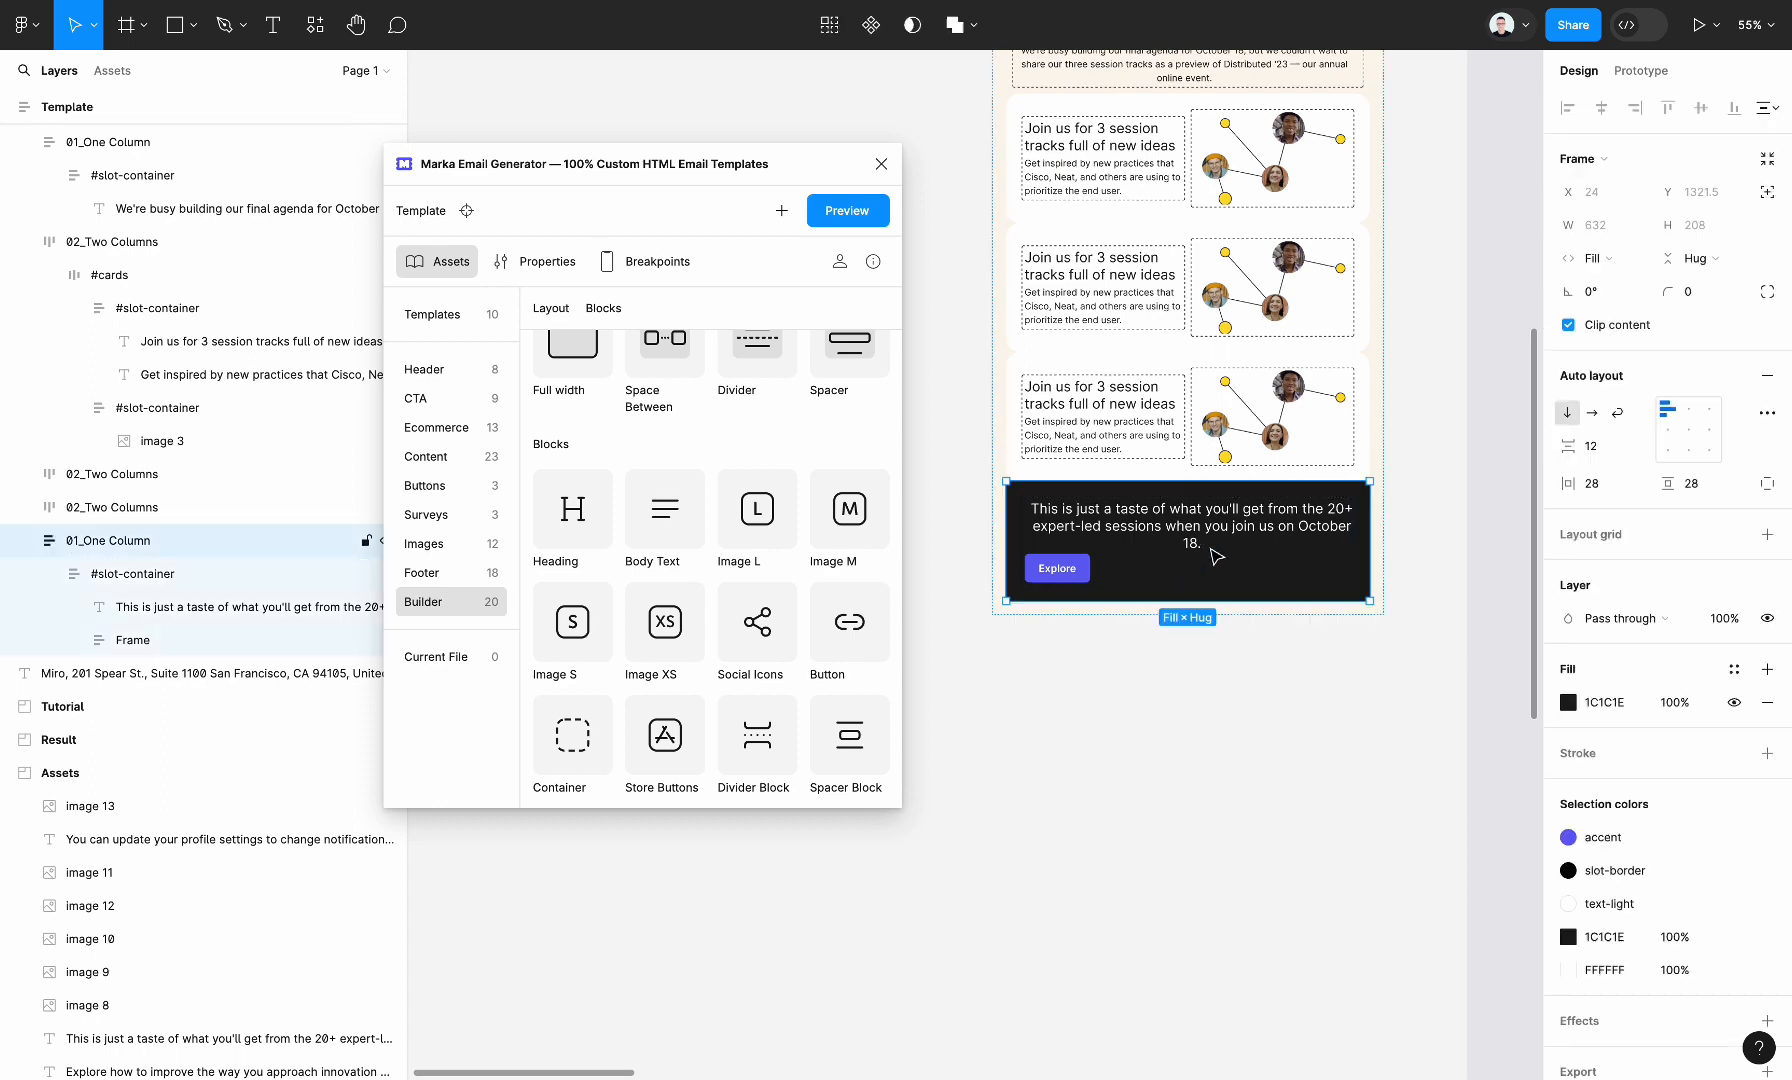
pyautogui.click(1070, 572)
pyautogui.click(1070, 572)
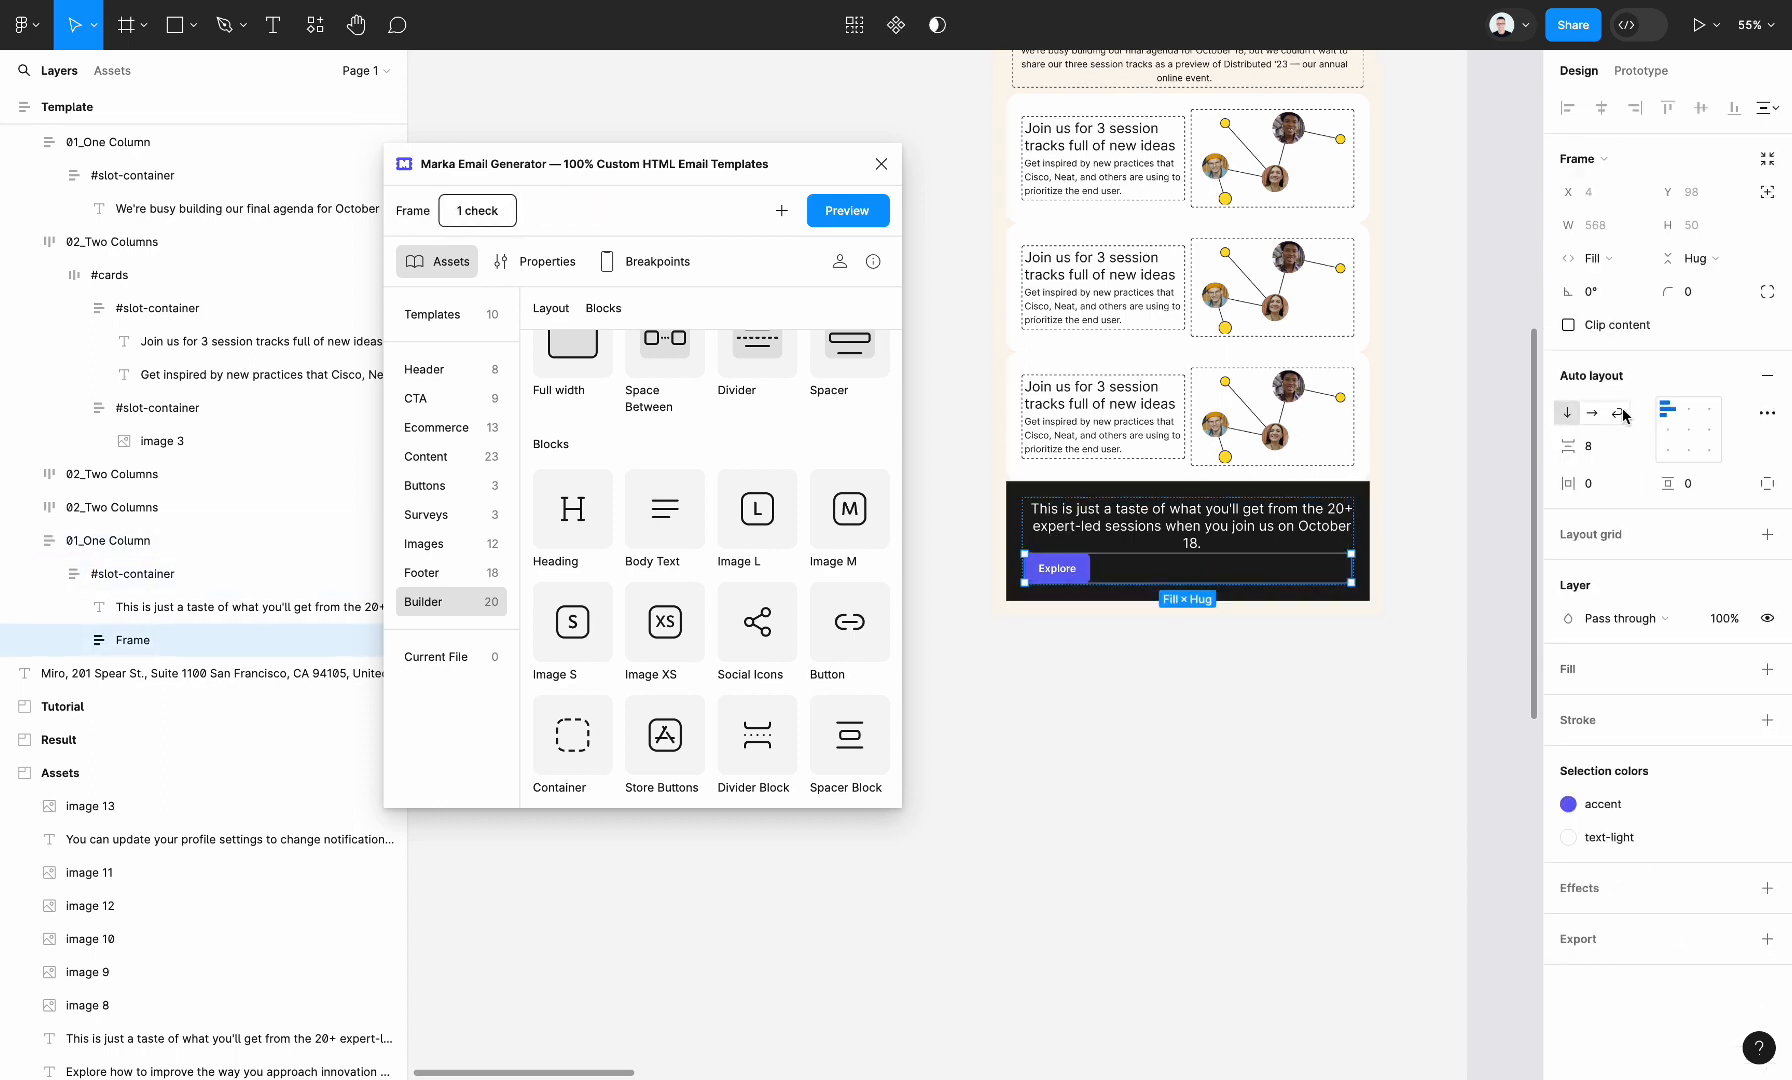
pyautogui.click(1691, 413)
pyautogui.click(1258, 855)
# Try a gap of 8 between the Template frame's sections and replace it with a gap of 32
pyautogui.scroll(3, 1265, 800)
pyautogui.click(1222, 592)
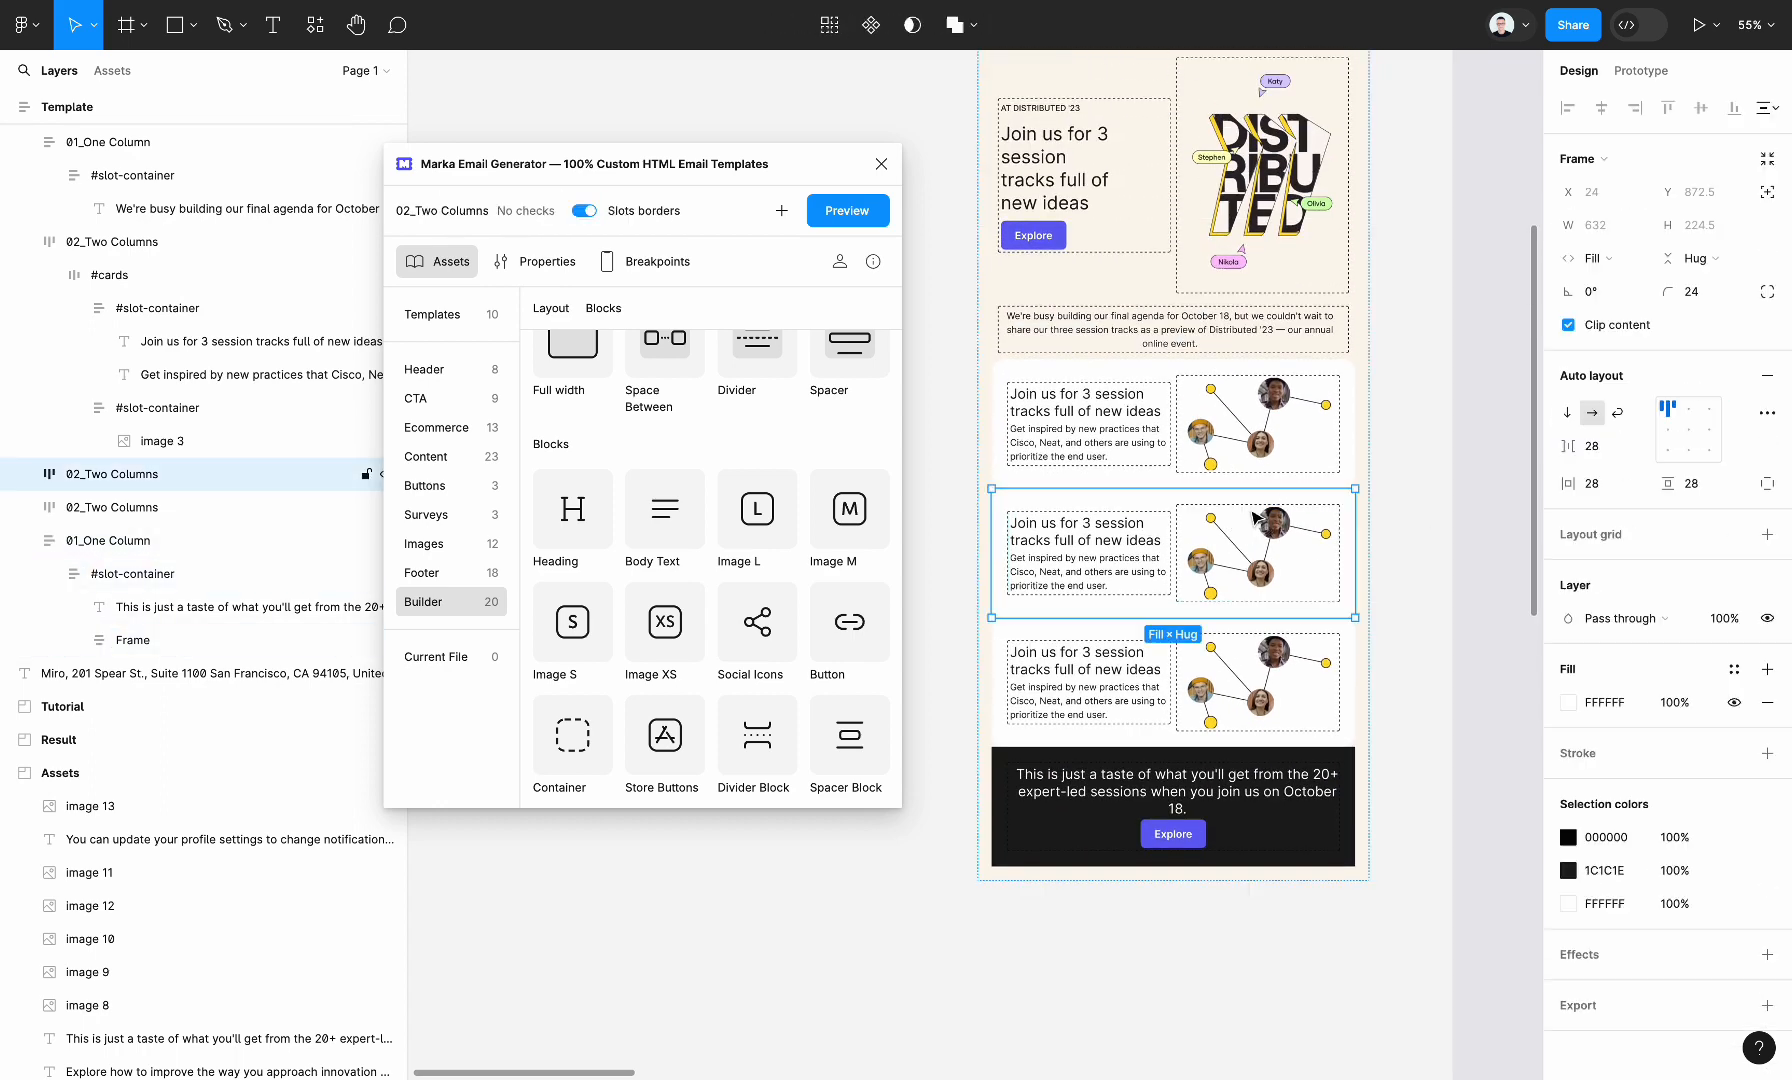
pyautogui.scroll(-1, 1198, 673)
pyautogui.scroll(-1, 1196, 672)
pyautogui.hotkey('shift', 'Return')
pyautogui.scroll(-3, 1196, 672)
pyautogui.scroll(2, 1194, 688)
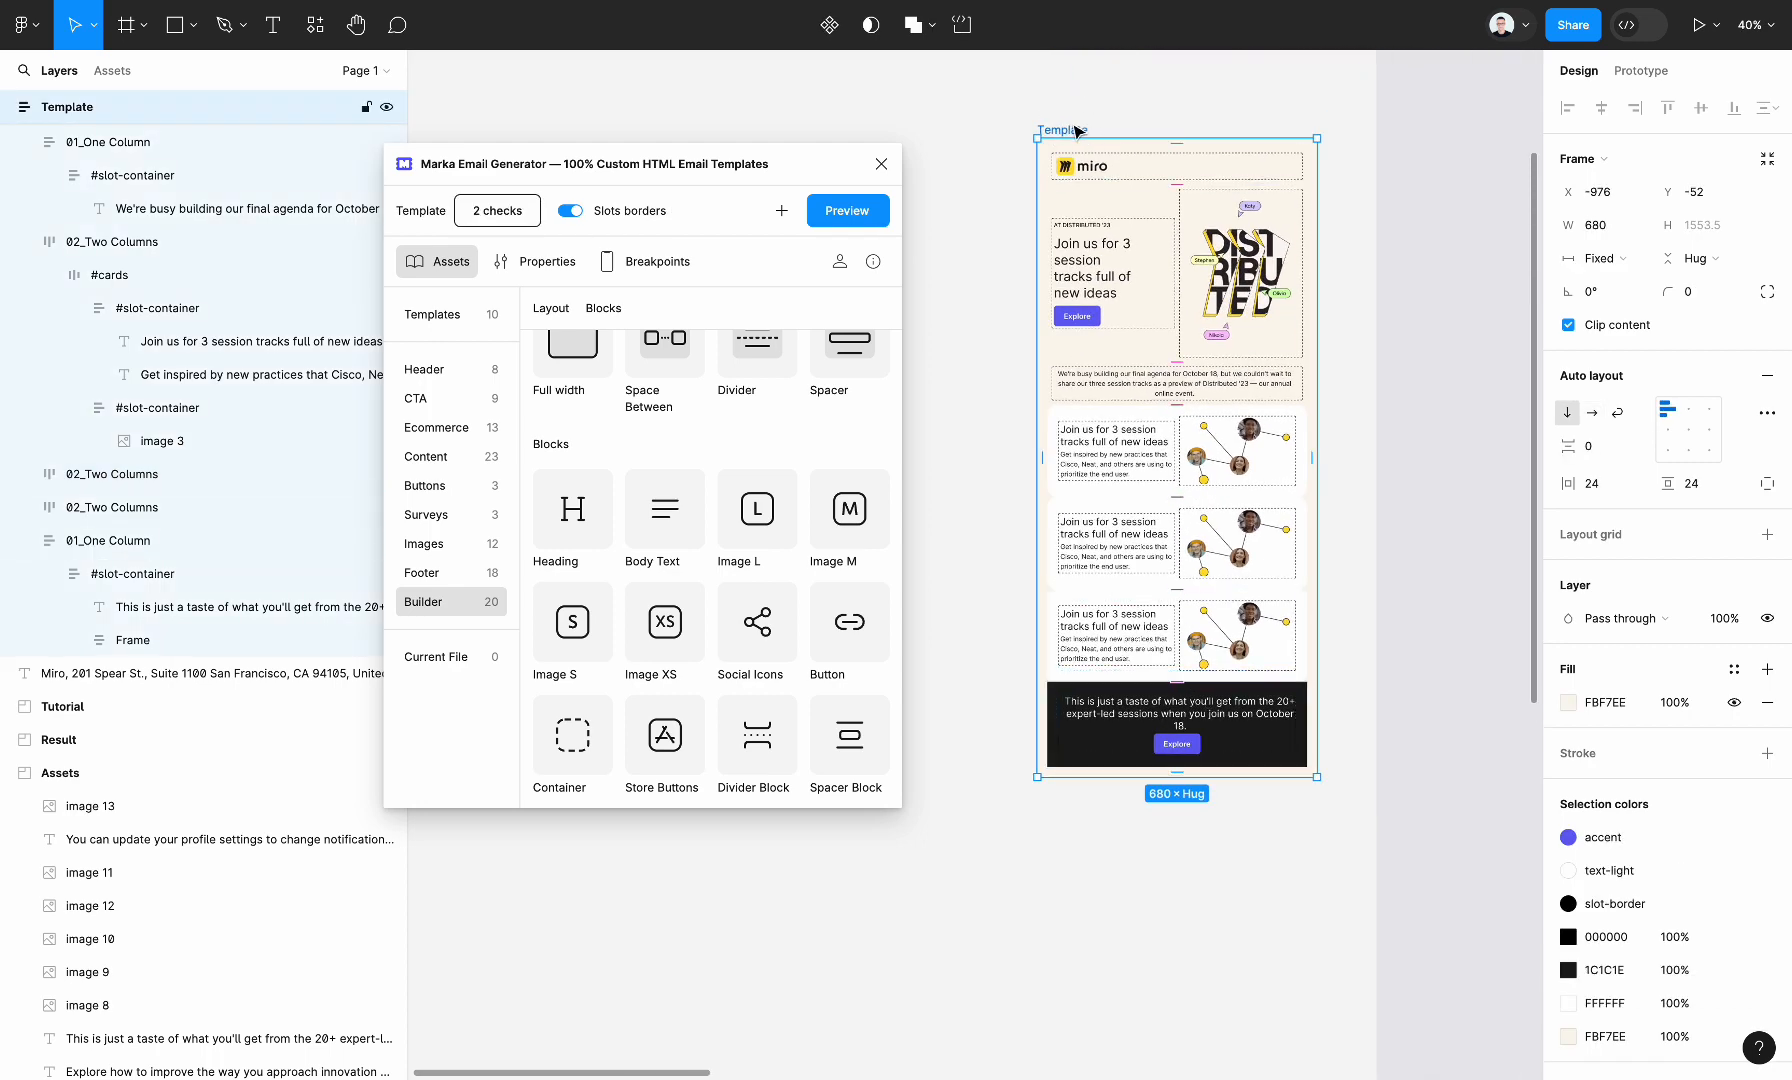
pyautogui.click(1600, 446)
pyautogui.write('8')
pyautogui.press('Return')
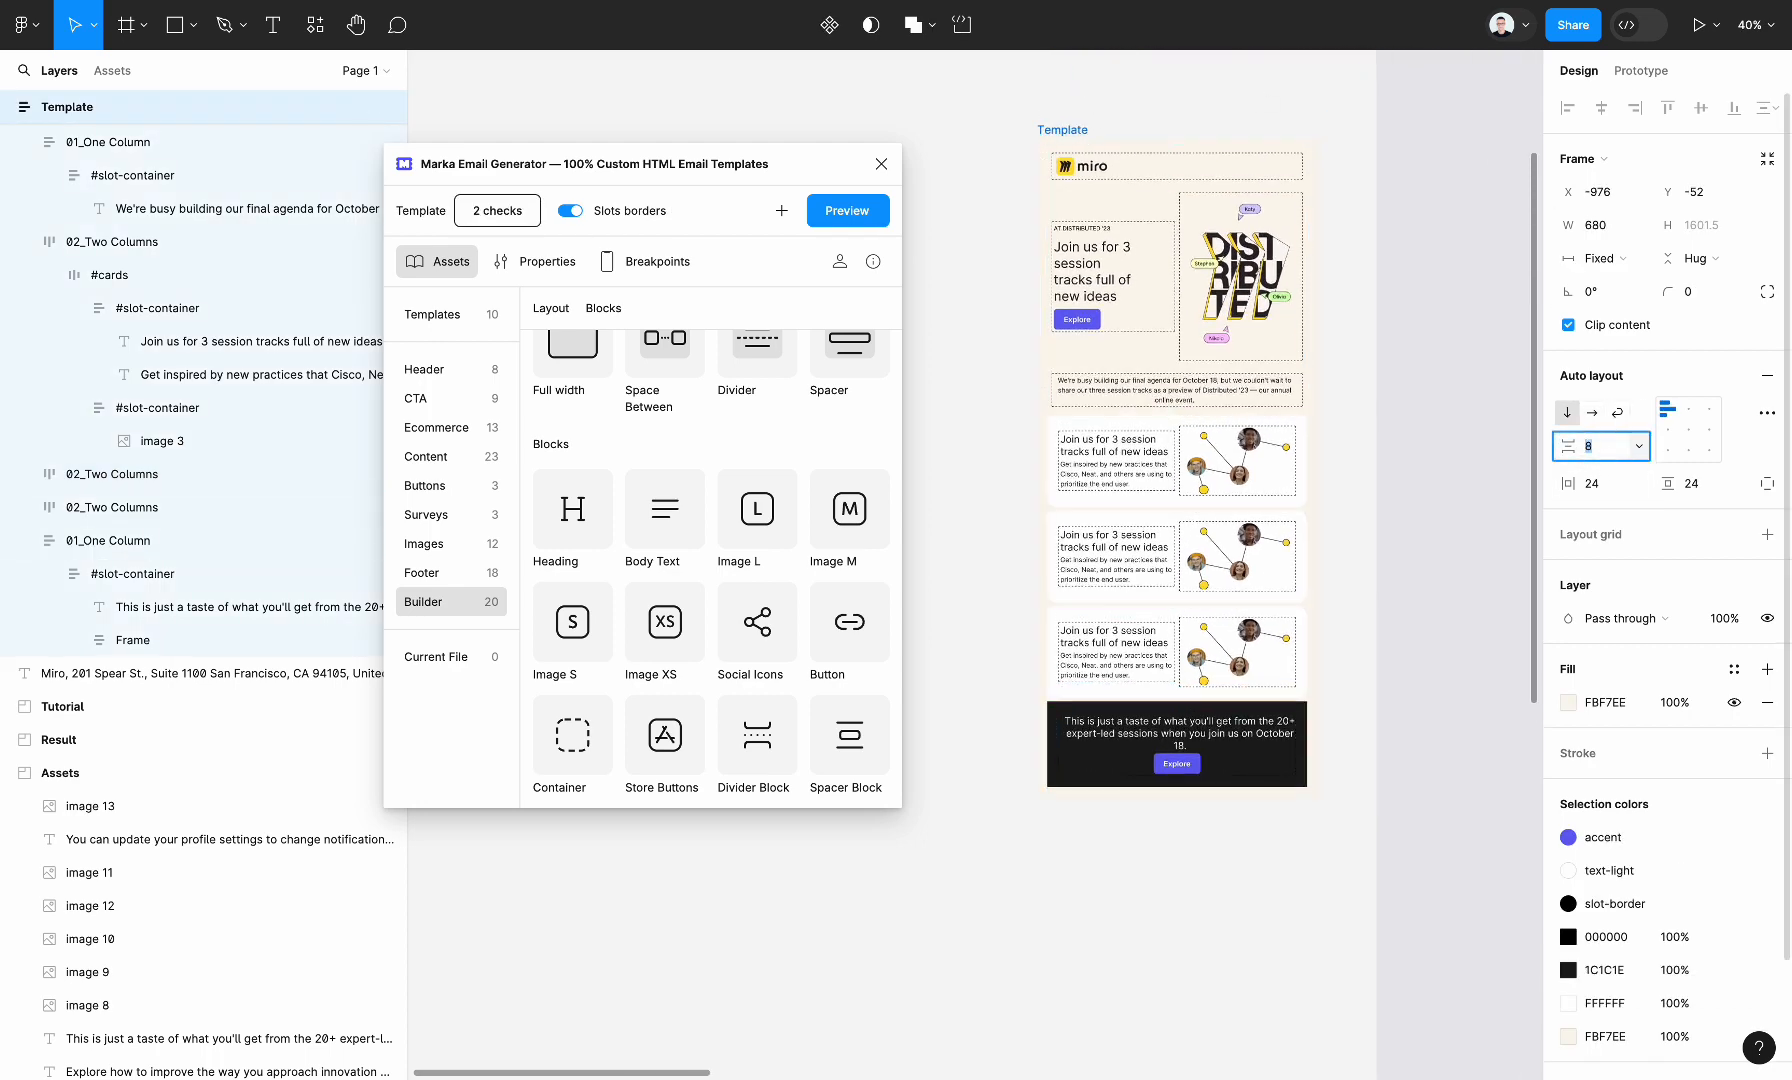
pyautogui.write('32')
pyautogui.press('Return')
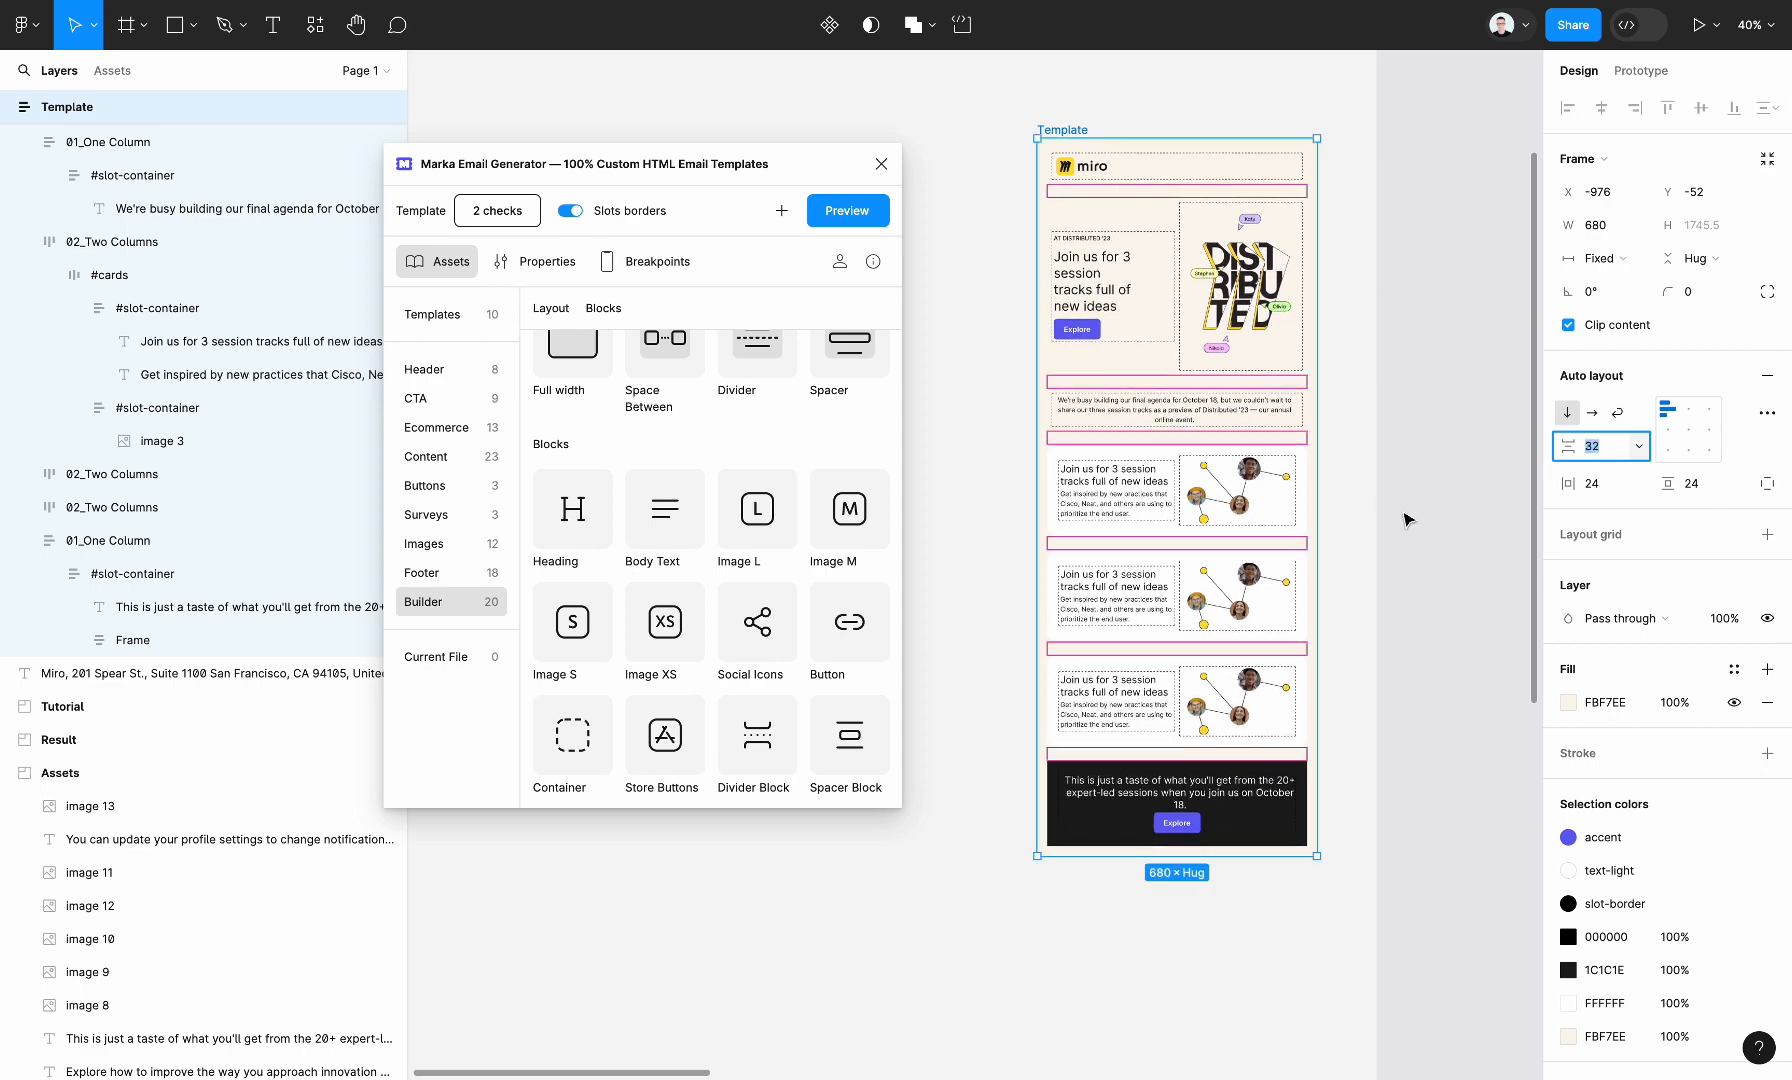
pyautogui.click(1404, 512)
# Hide the Template frame's slot borders to inspect the section spacing, and turn them back on
pyautogui.scroll(-2, 1404, 512)
pyautogui.click(1122, 168)
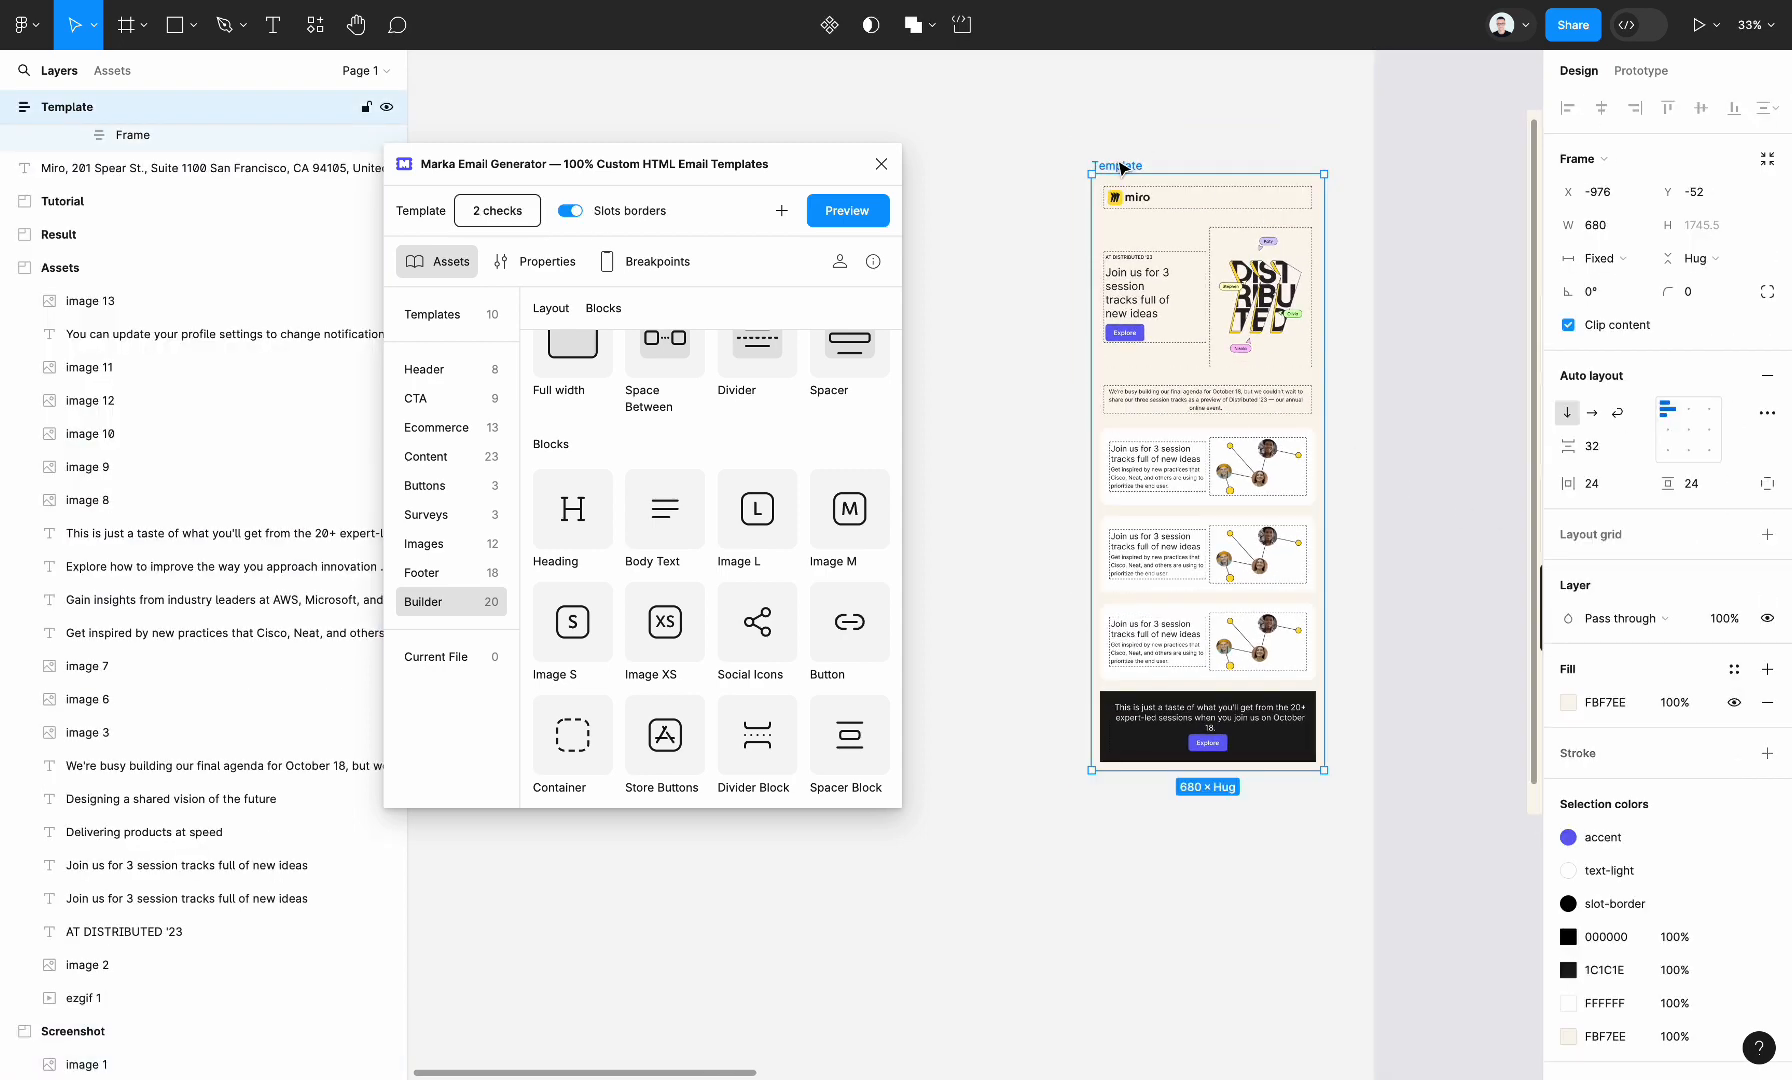
pyautogui.click(620, 214)
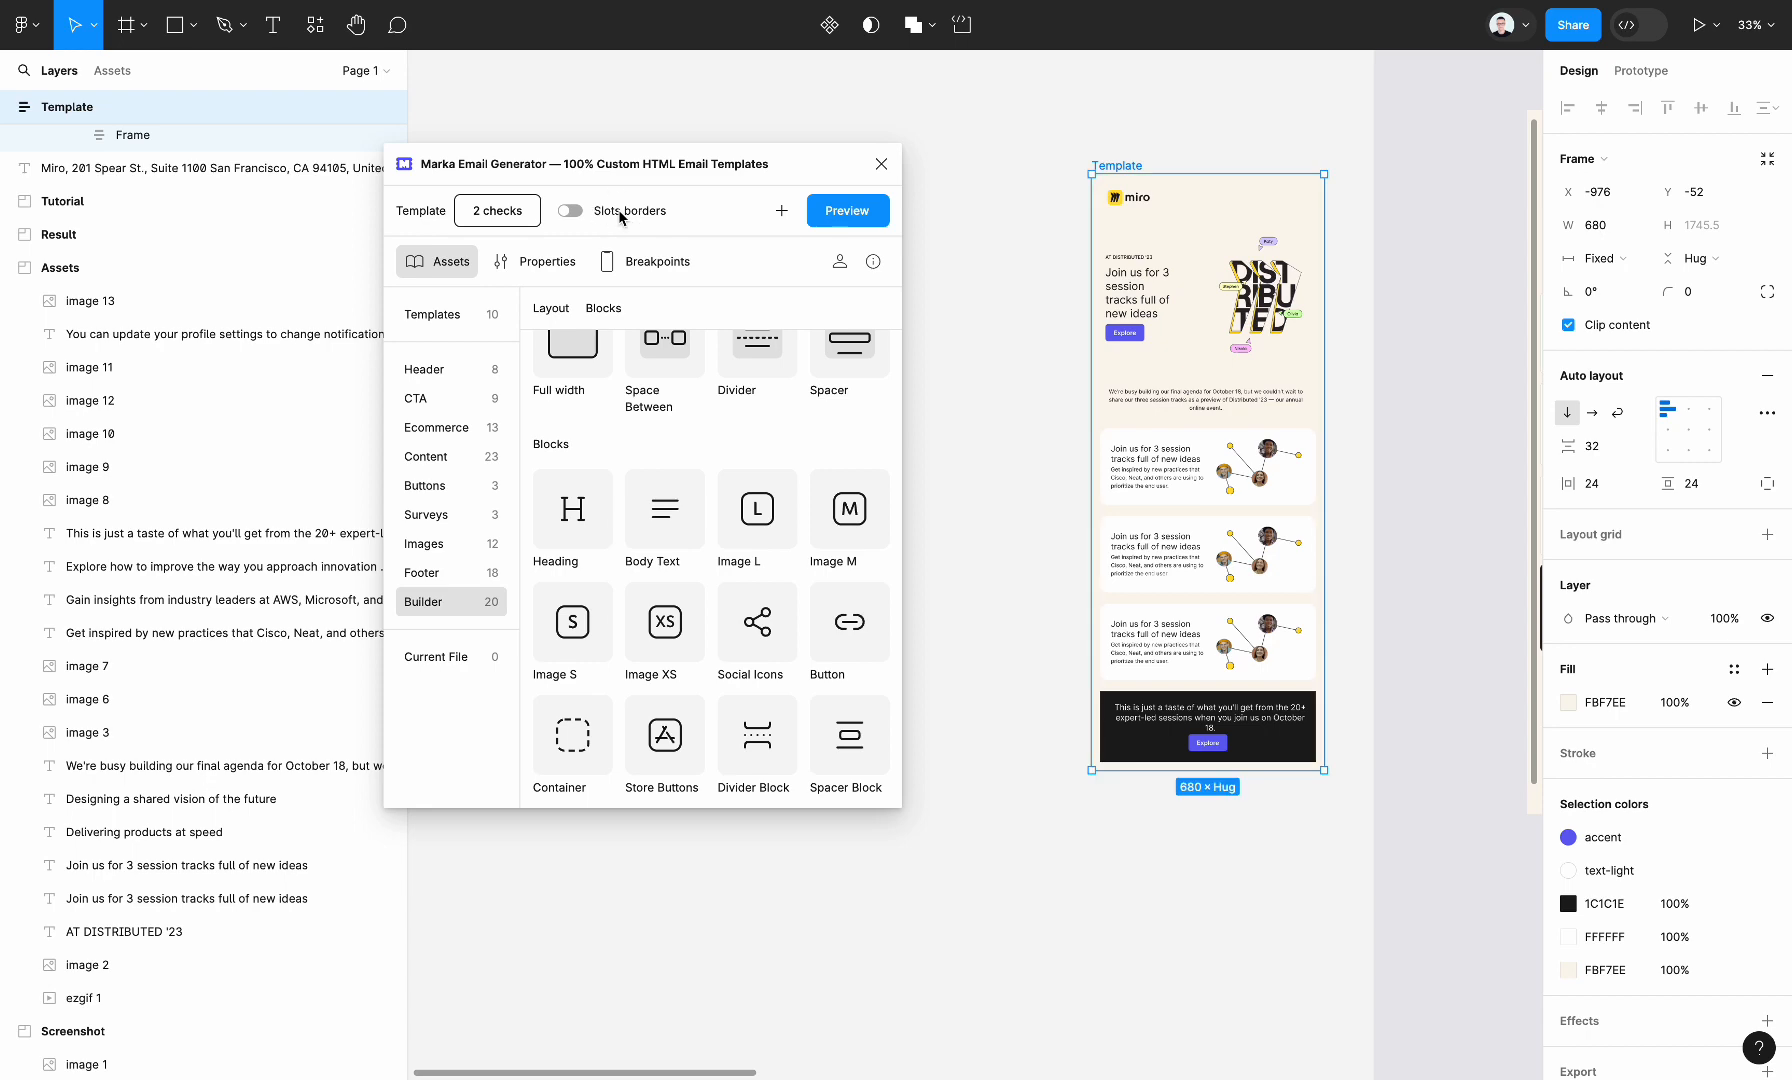
pyautogui.click(620, 214)
# Compare the Template with the reference screenshot, examining the footer content below the dark card
pyautogui.hscroll(5, 1420, 472)
pyautogui.scroll(-2, 1420, 472)
pyautogui.hscroll(-4, 1422, 472)
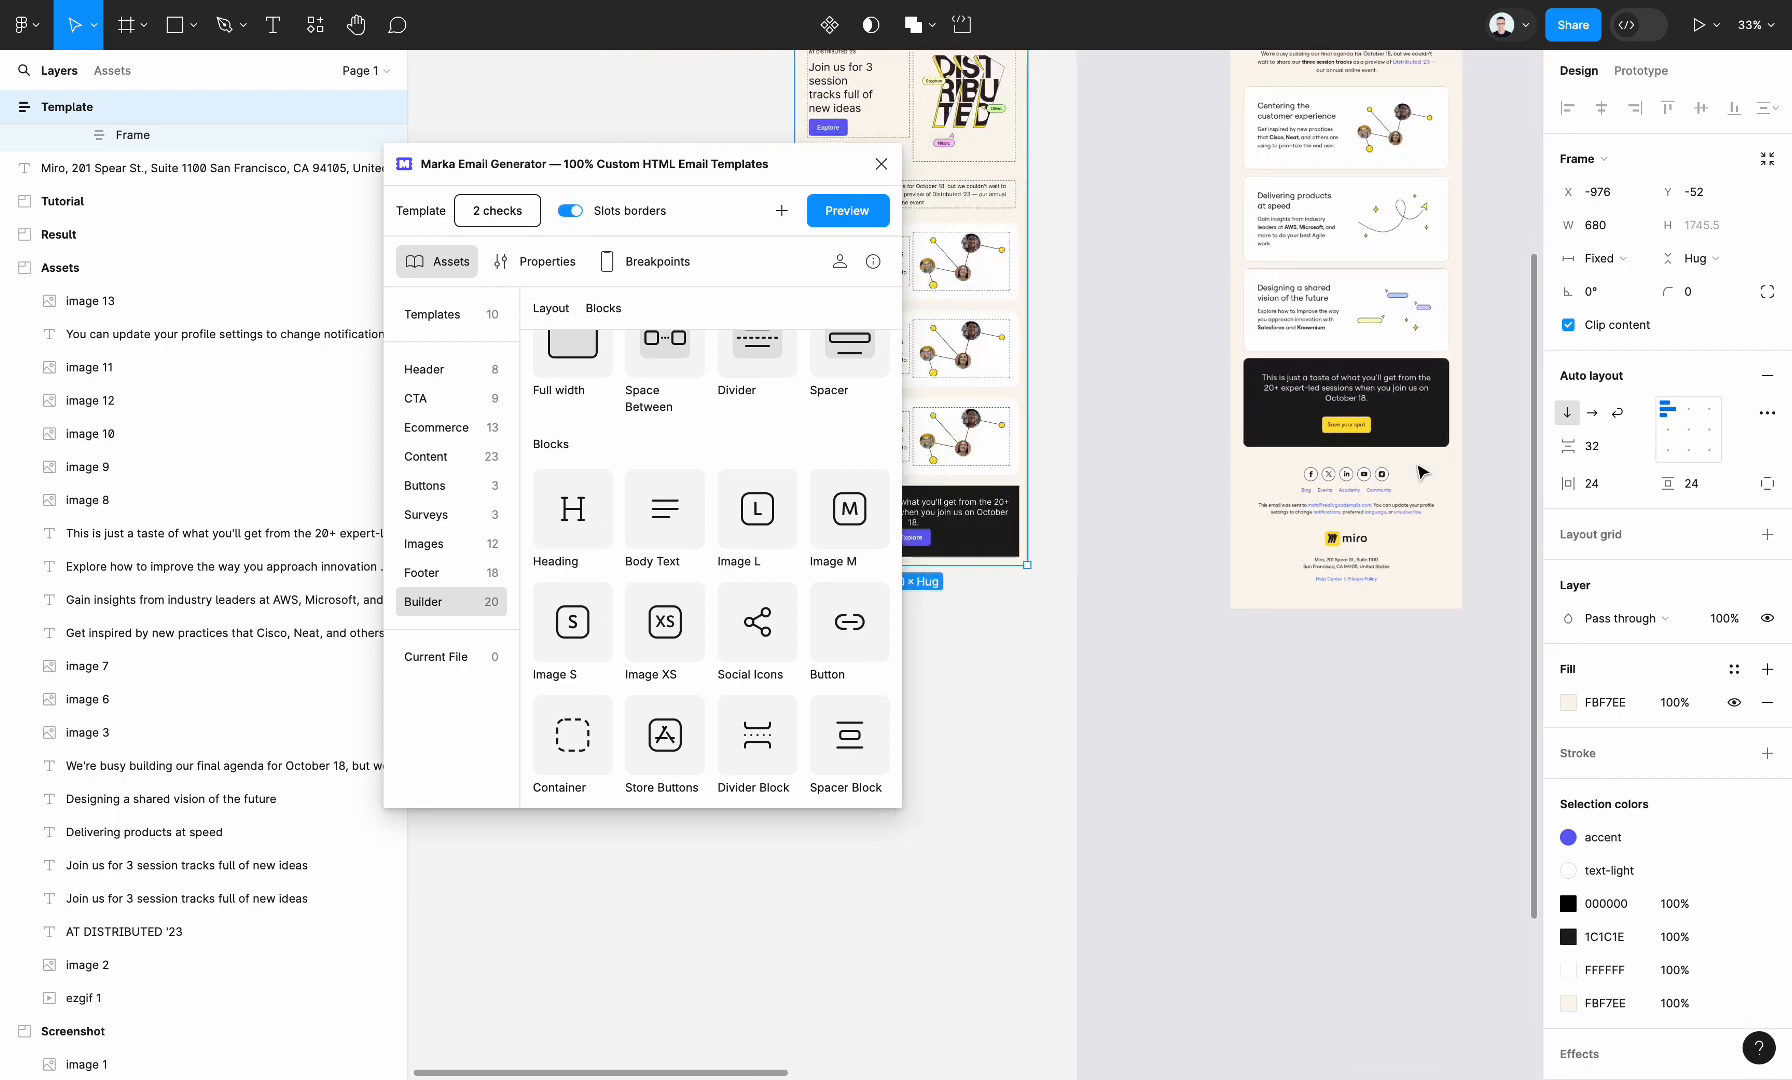
pyautogui.hscroll(3, 1422, 472)
pyautogui.scroll(2, 1422, 472)
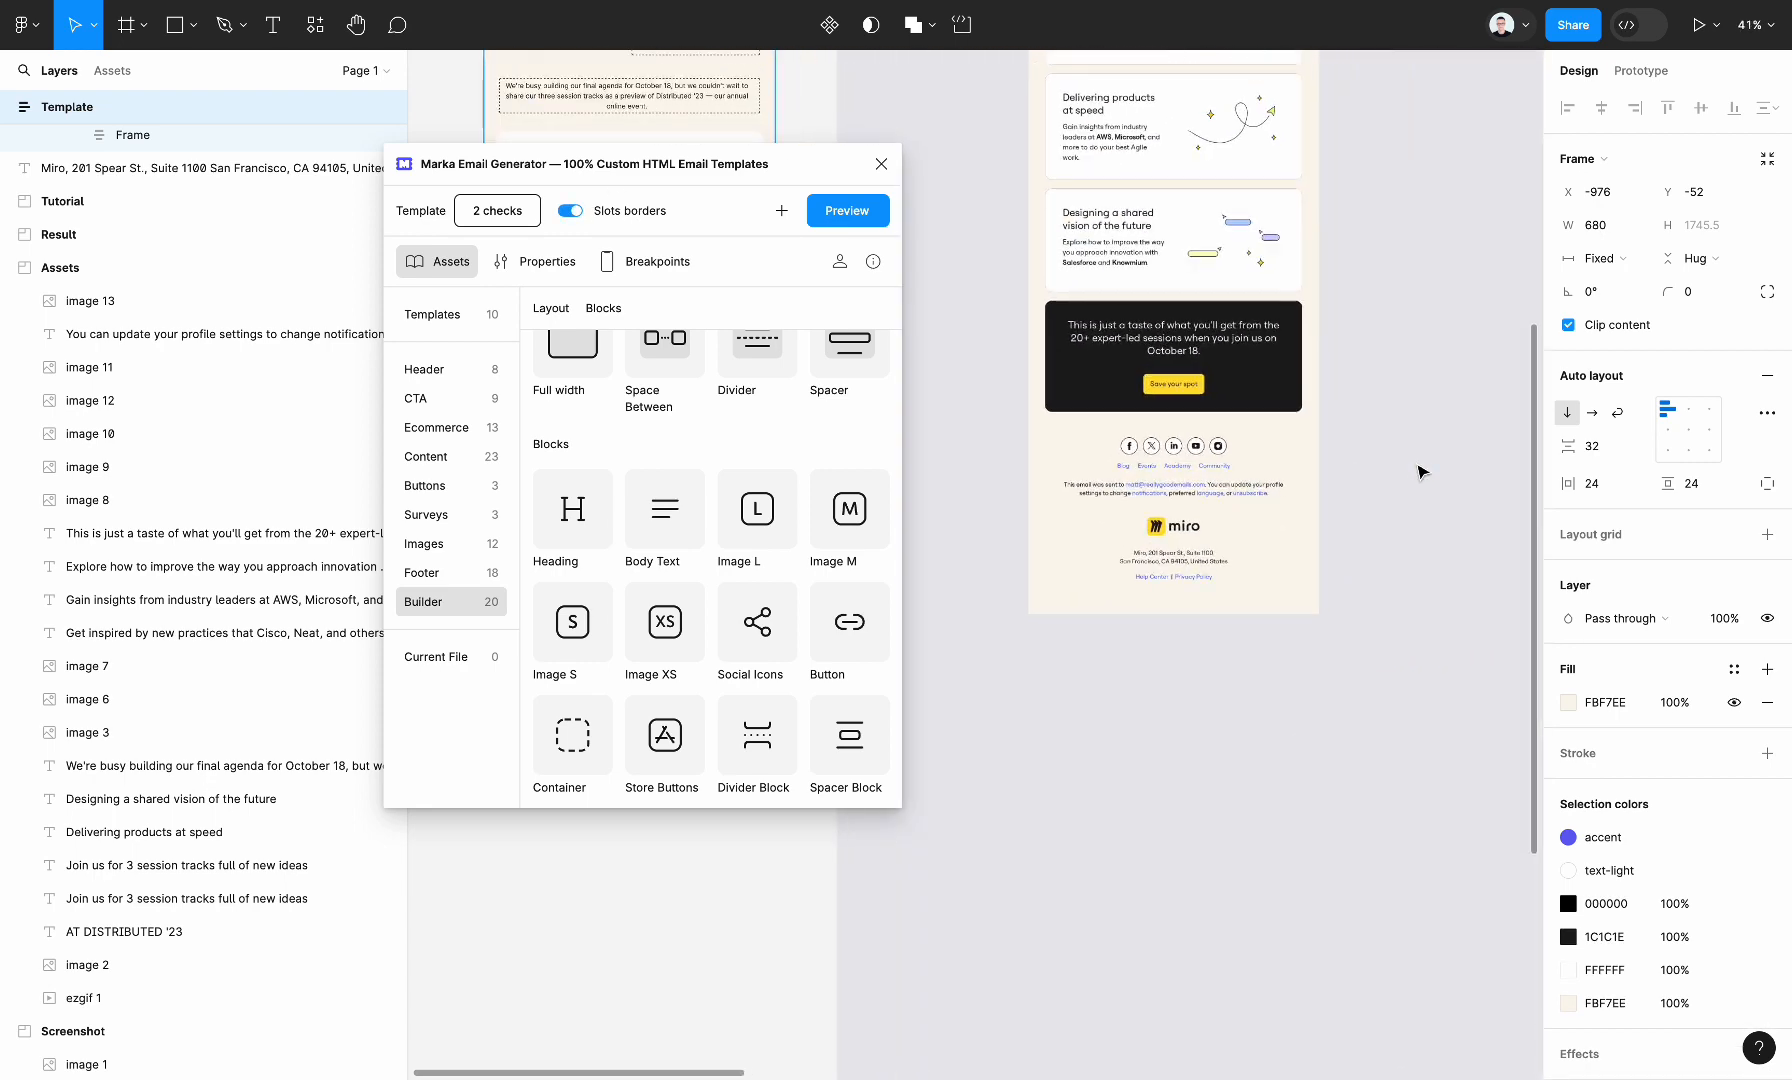
pyautogui.hscroll(-6, 1422, 472)
pyautogui.scroll(2, 1422, 472)
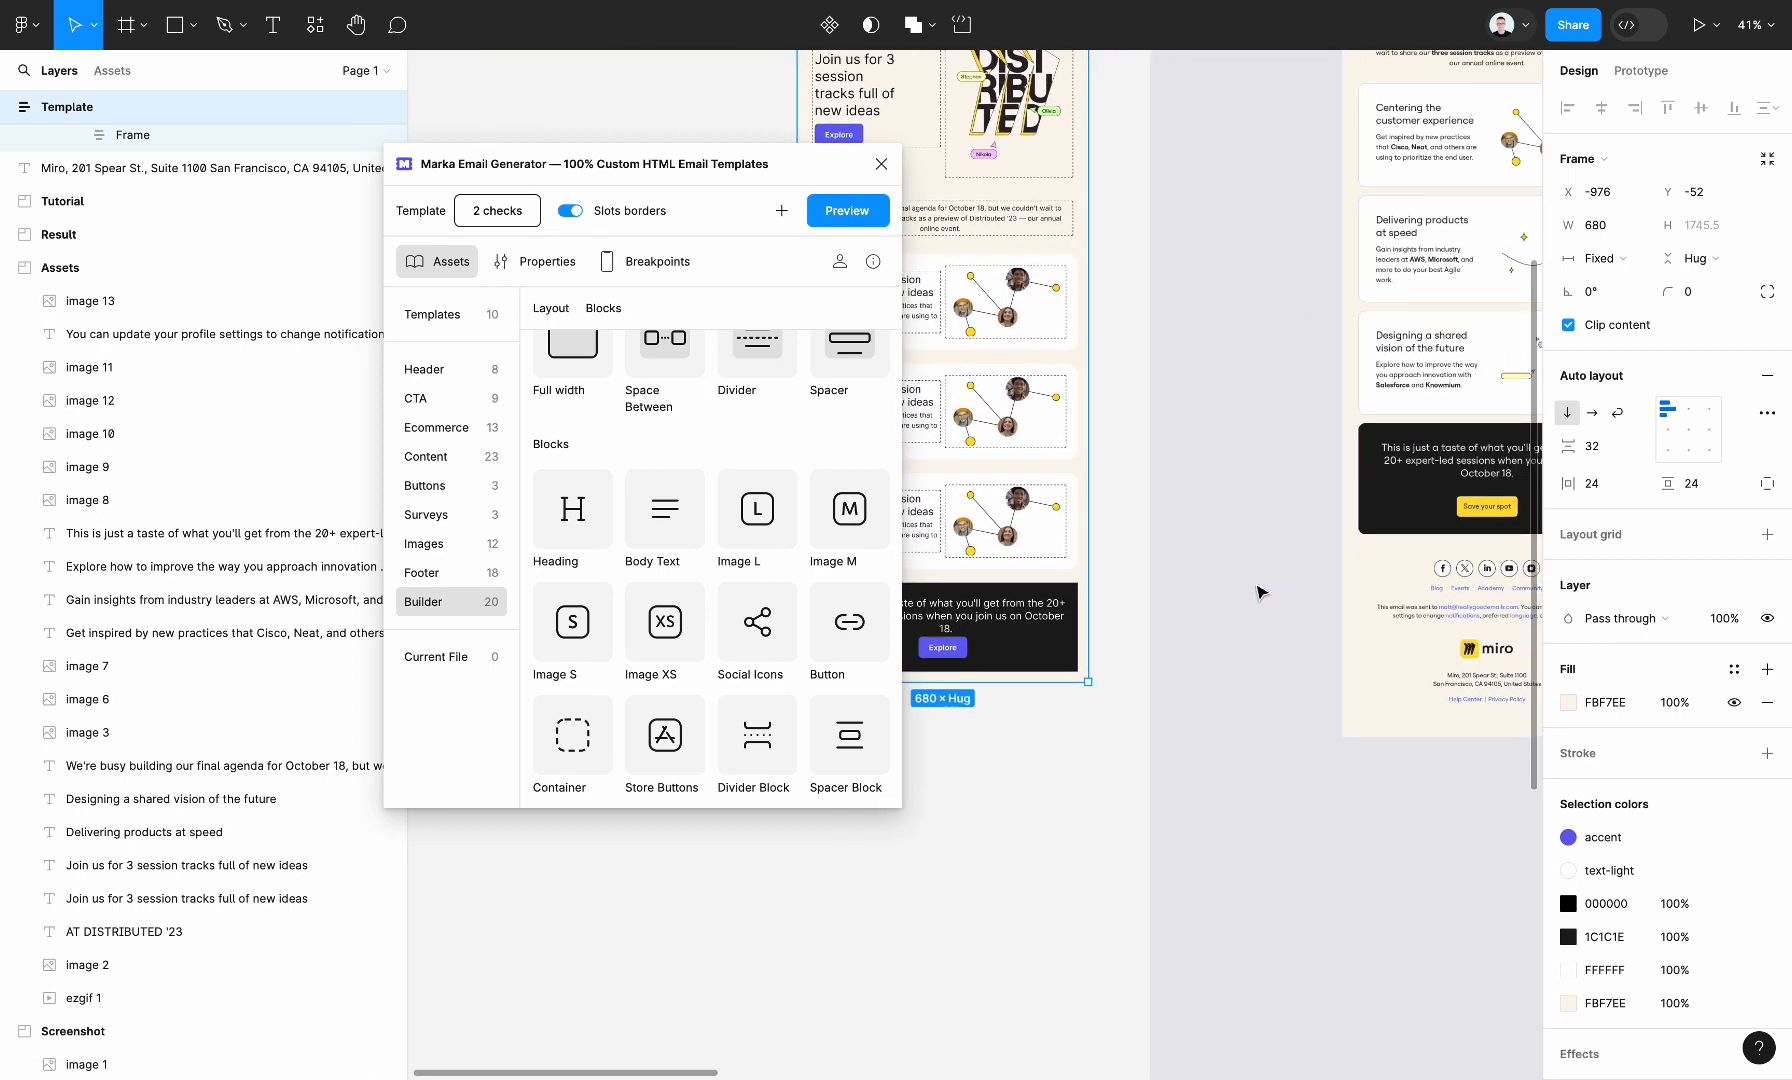
pyautogui.hscroll(-4, 1115, 562)
pyautogui.scroll(-2, 1115, 562)
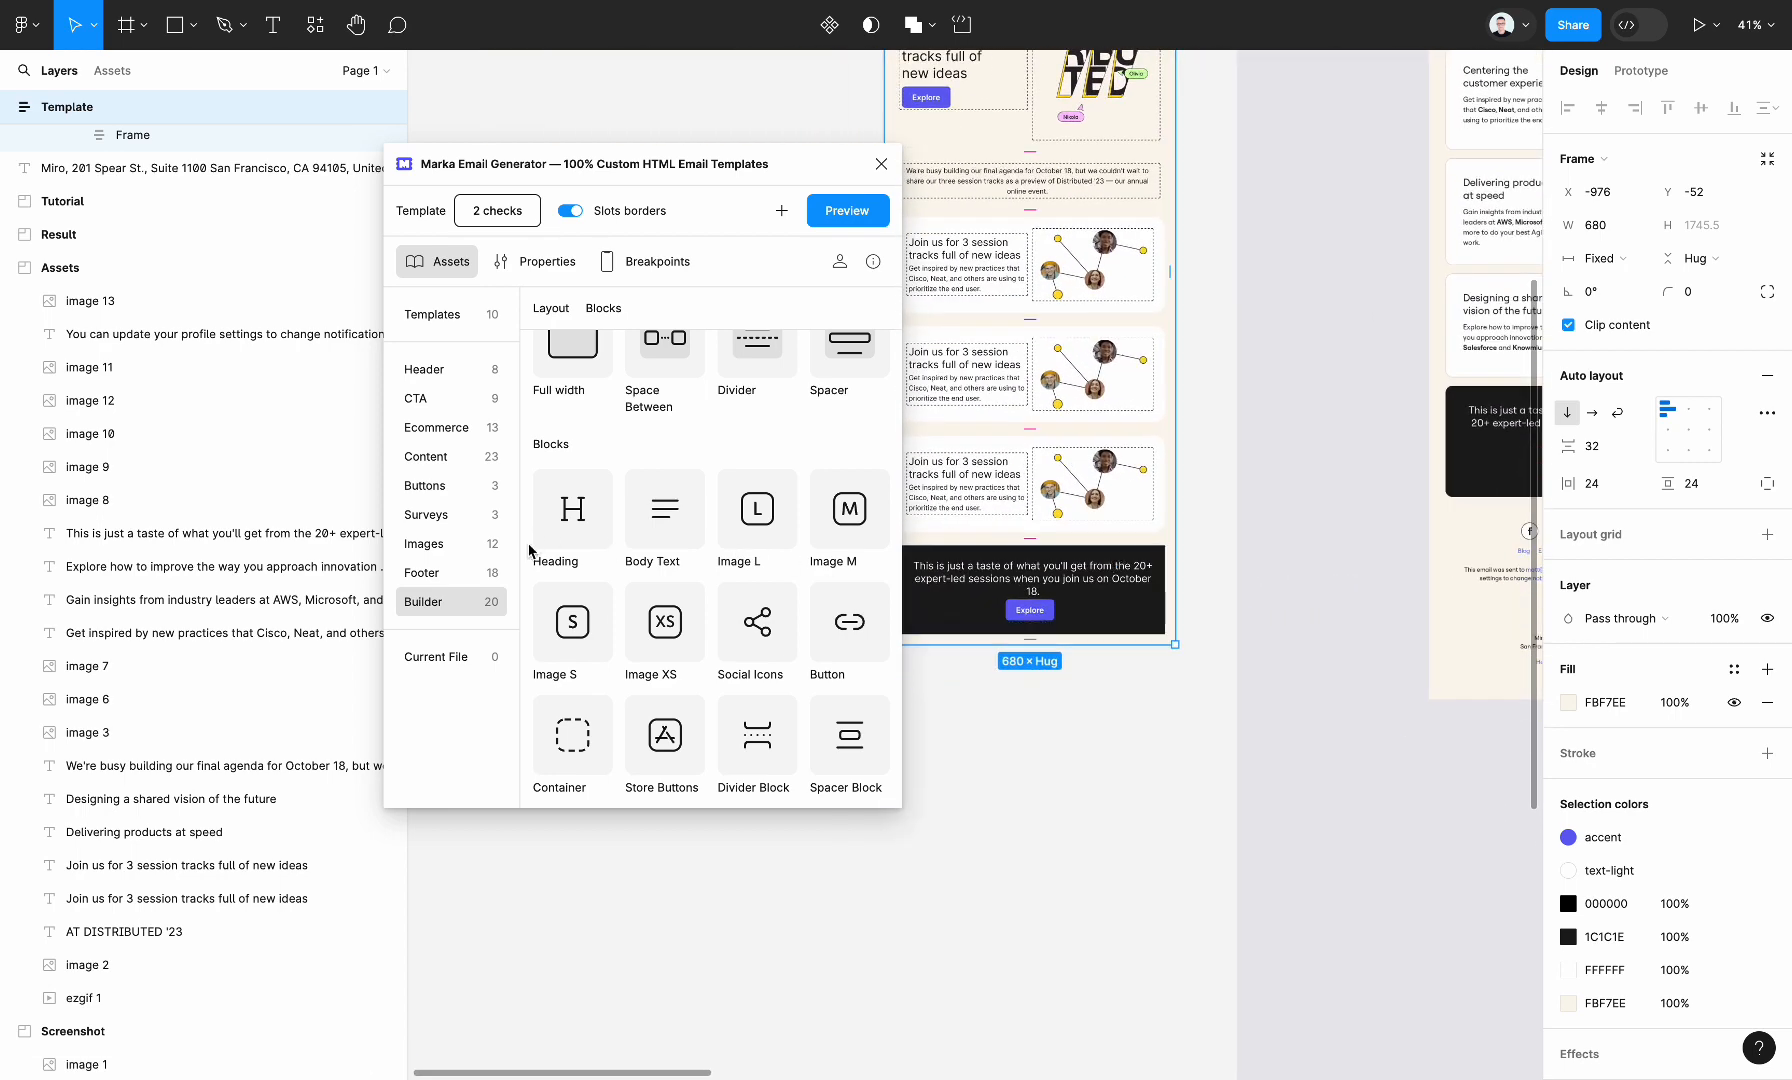
# Add the "One column with contacts" footer asset to the Template below the dark section
pyautogui.click(467, 580)
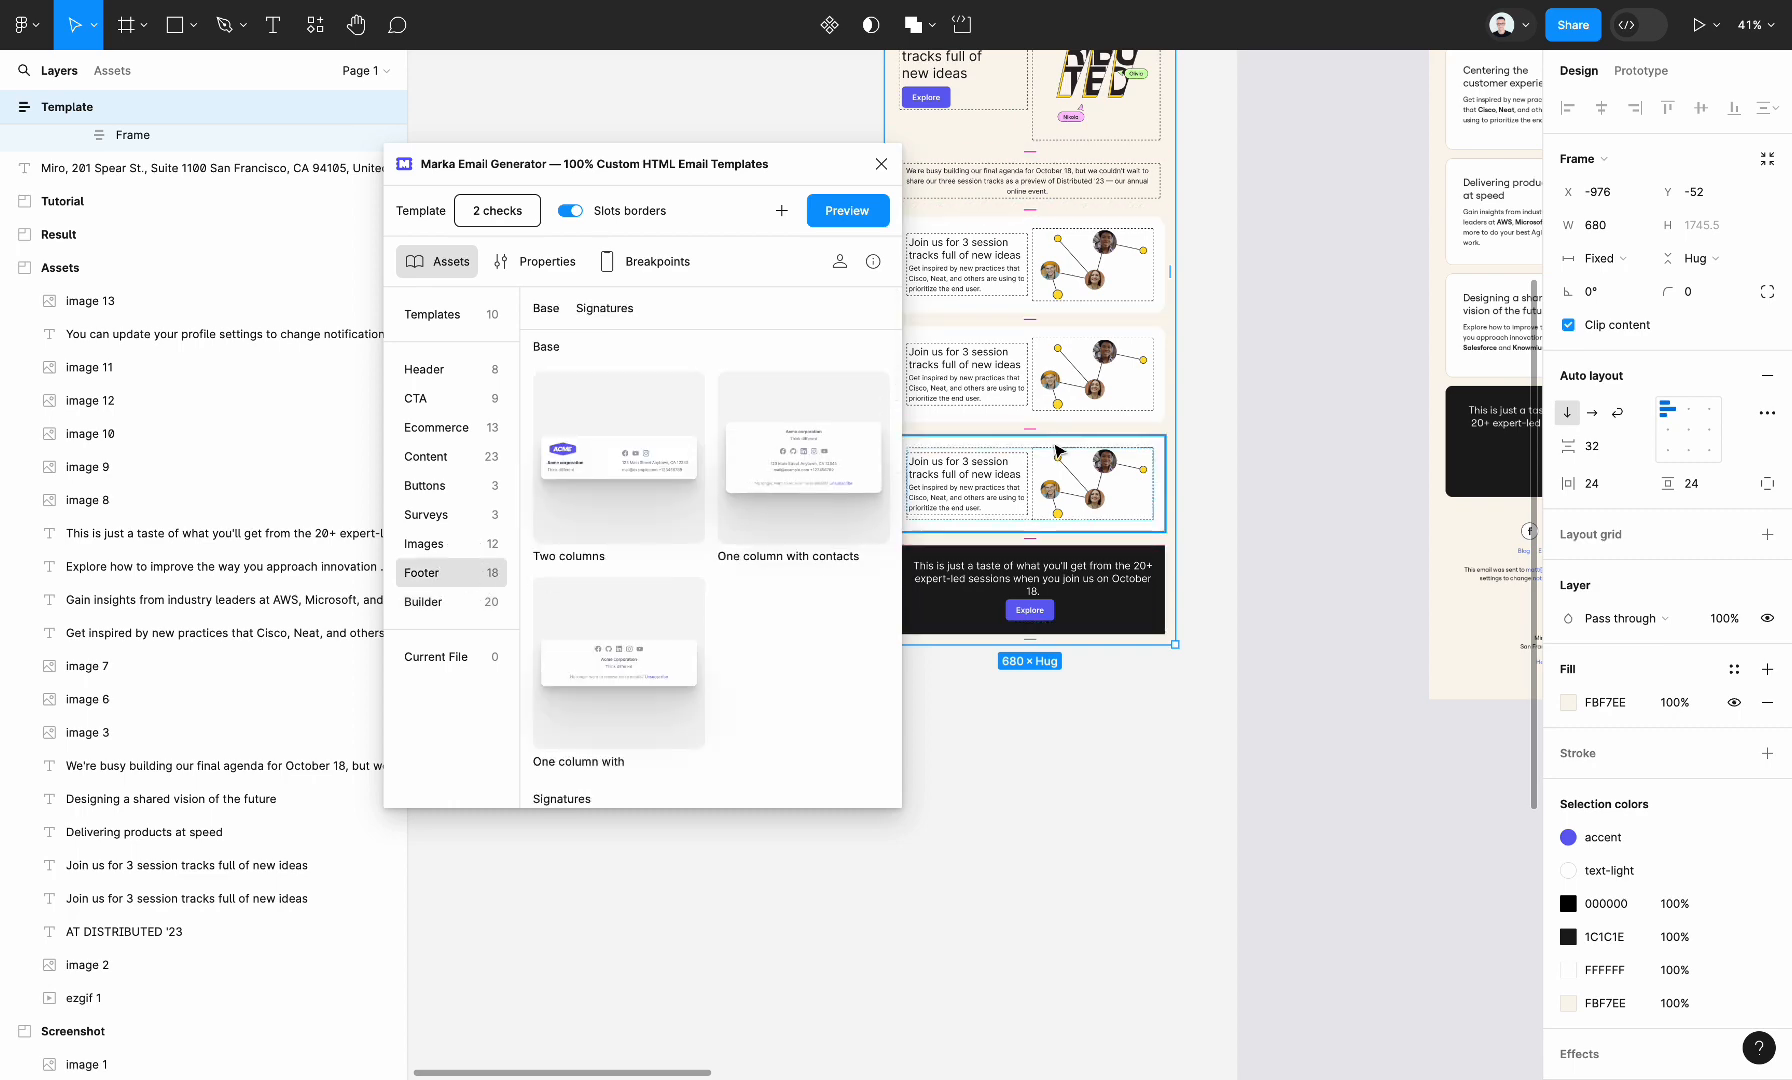
pyautogui.hscroll(-5, 1057, 452)
pyautogui.keyDown('ctrl'); pyautogui.scroll(-3, 1120, 553); pyautogui.keyUp('ctrl')
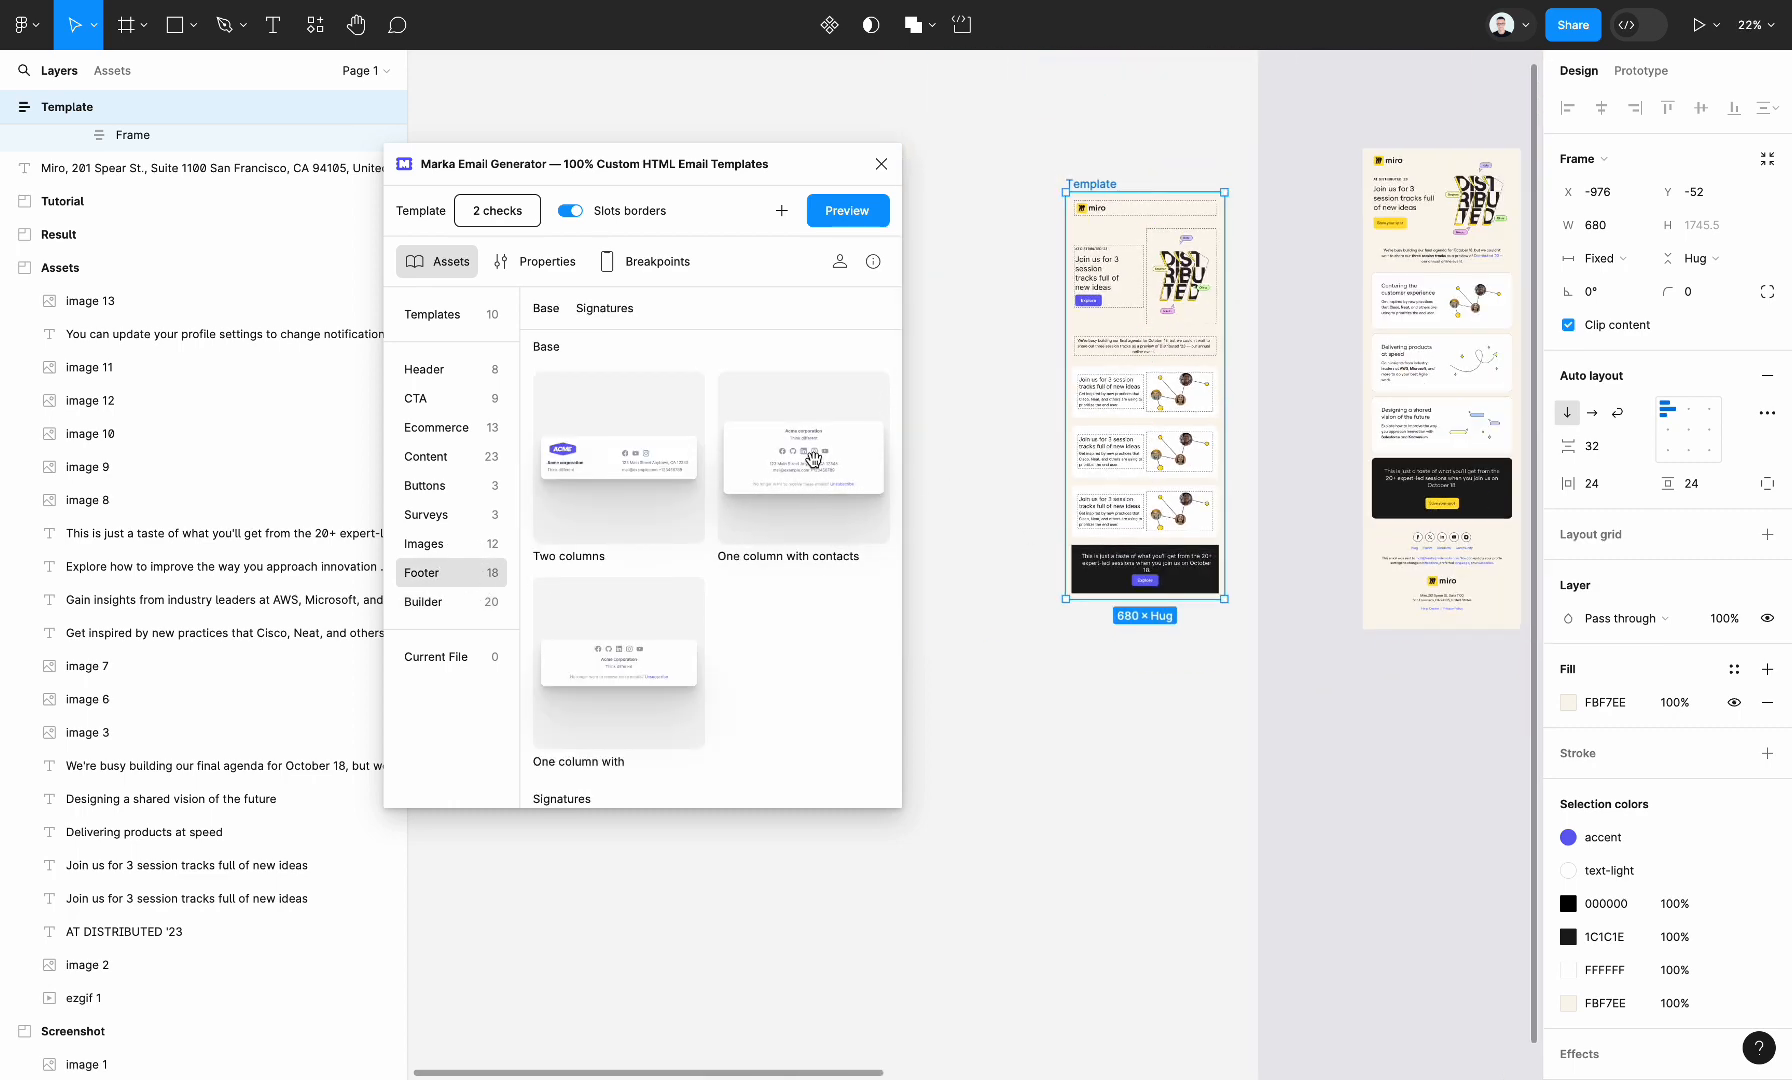
pyautogui.moveTo(813, 459); pyautogui.dragTo(1138, 560)
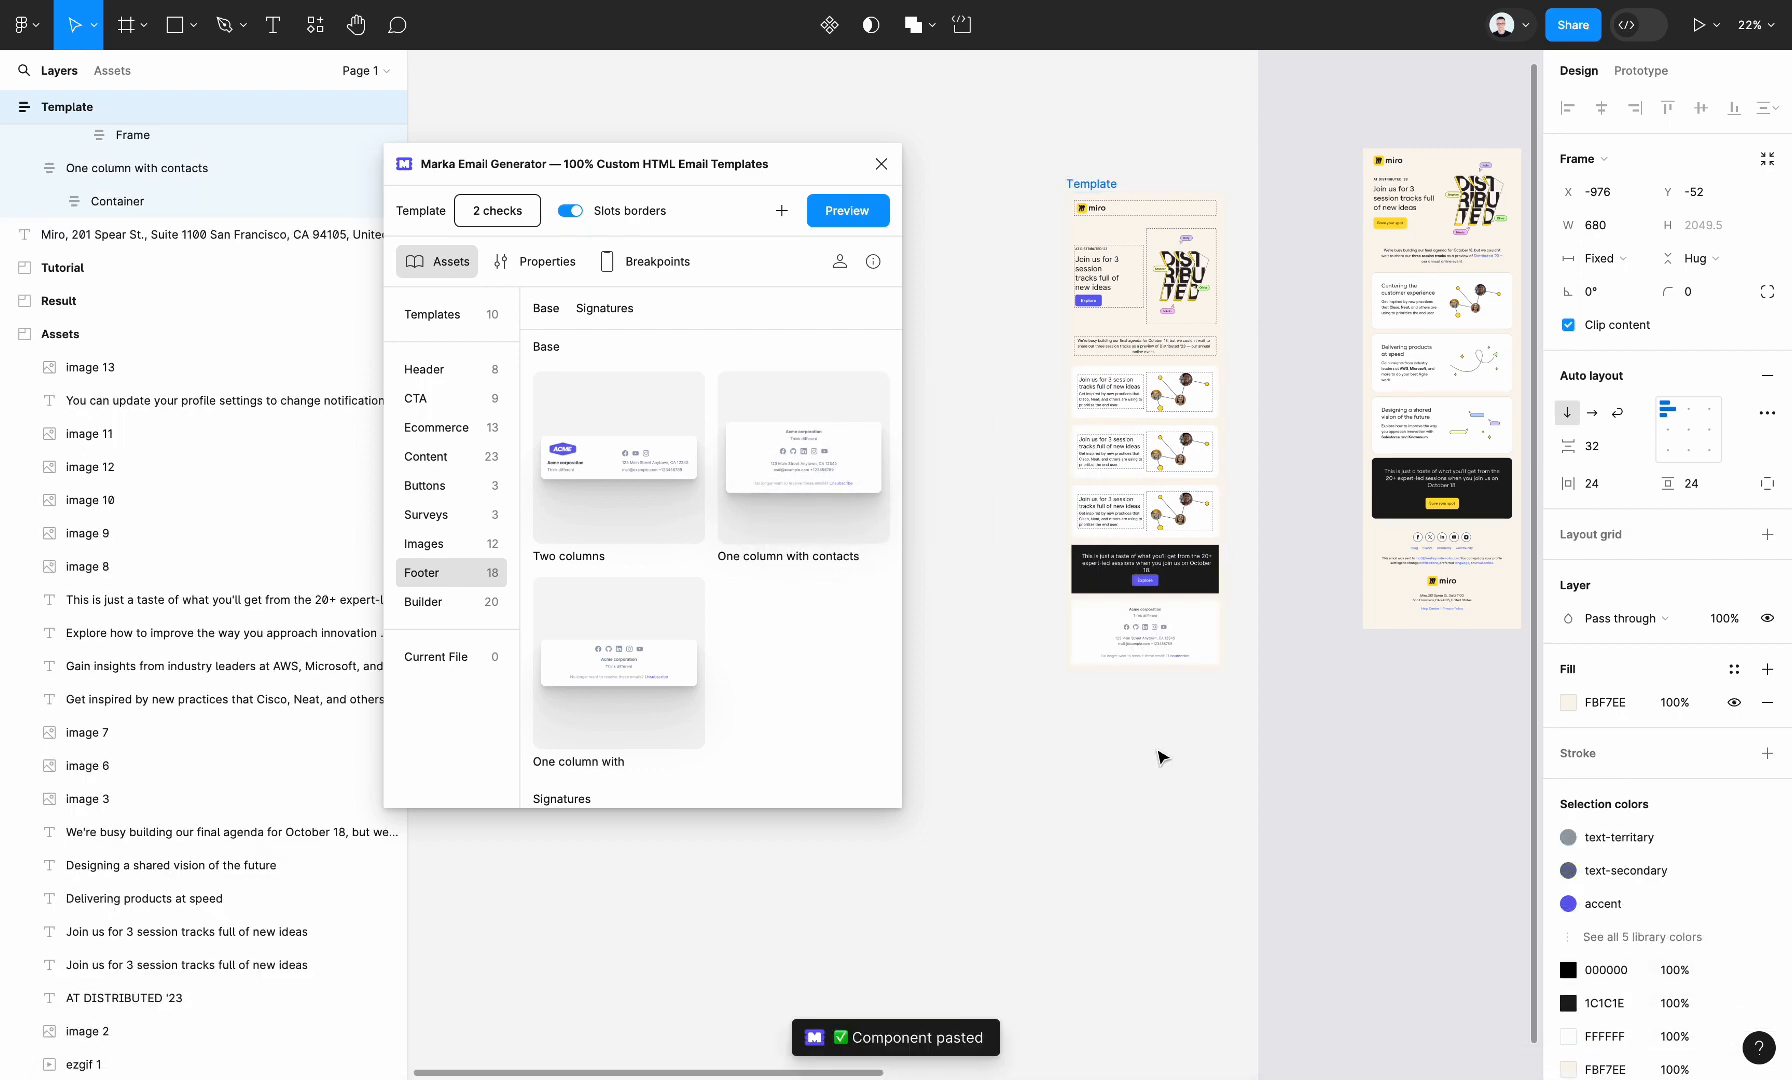
# Remove the bg fill from the "One column with contacts" footer section
pyautogui.keyDown('ctrl'); pyautogui.scroll(3, 1210, 690); pyautogui.keyUp('ctrl')
pyautogui.click(1172, 601)
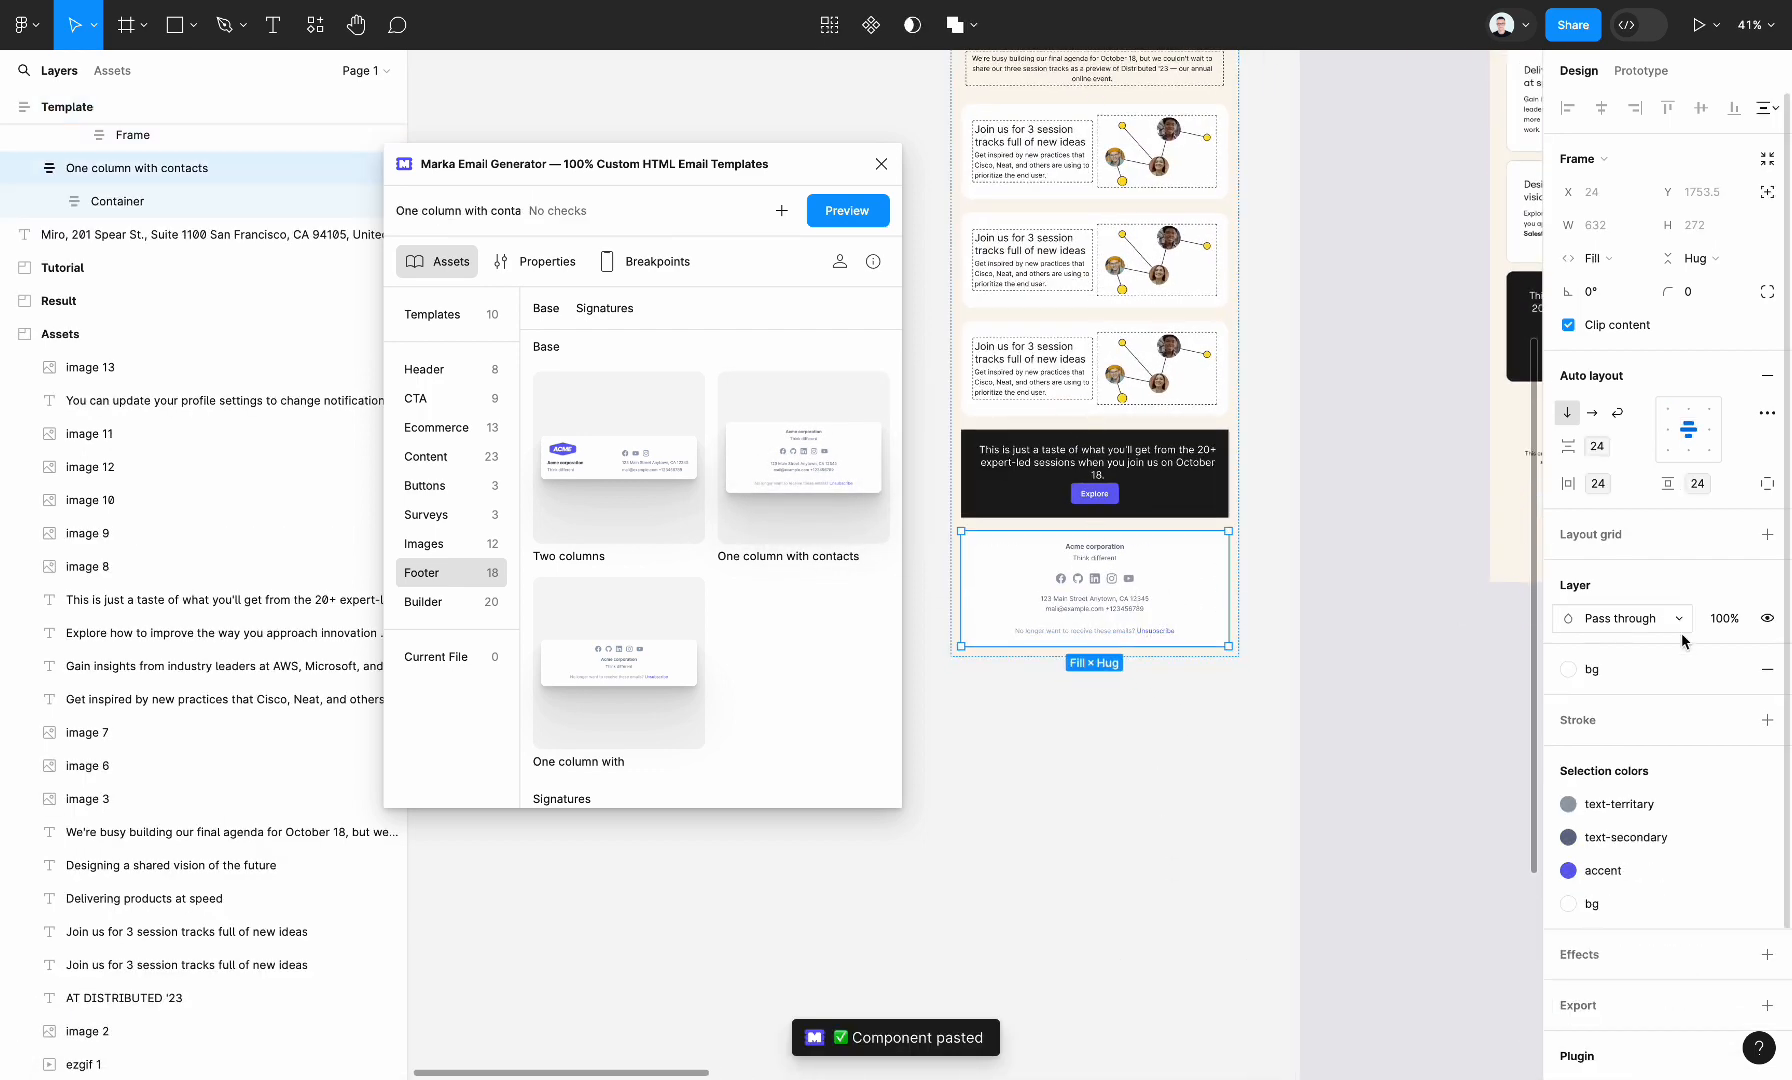
pyautogui.click(1769, 680)
pyautogui.click(1244, 732)
pyautogui.keyDown('ctrl'); pyautogui.scroll(2, 1244, 732); pyautogui.keyUp('ctrl')
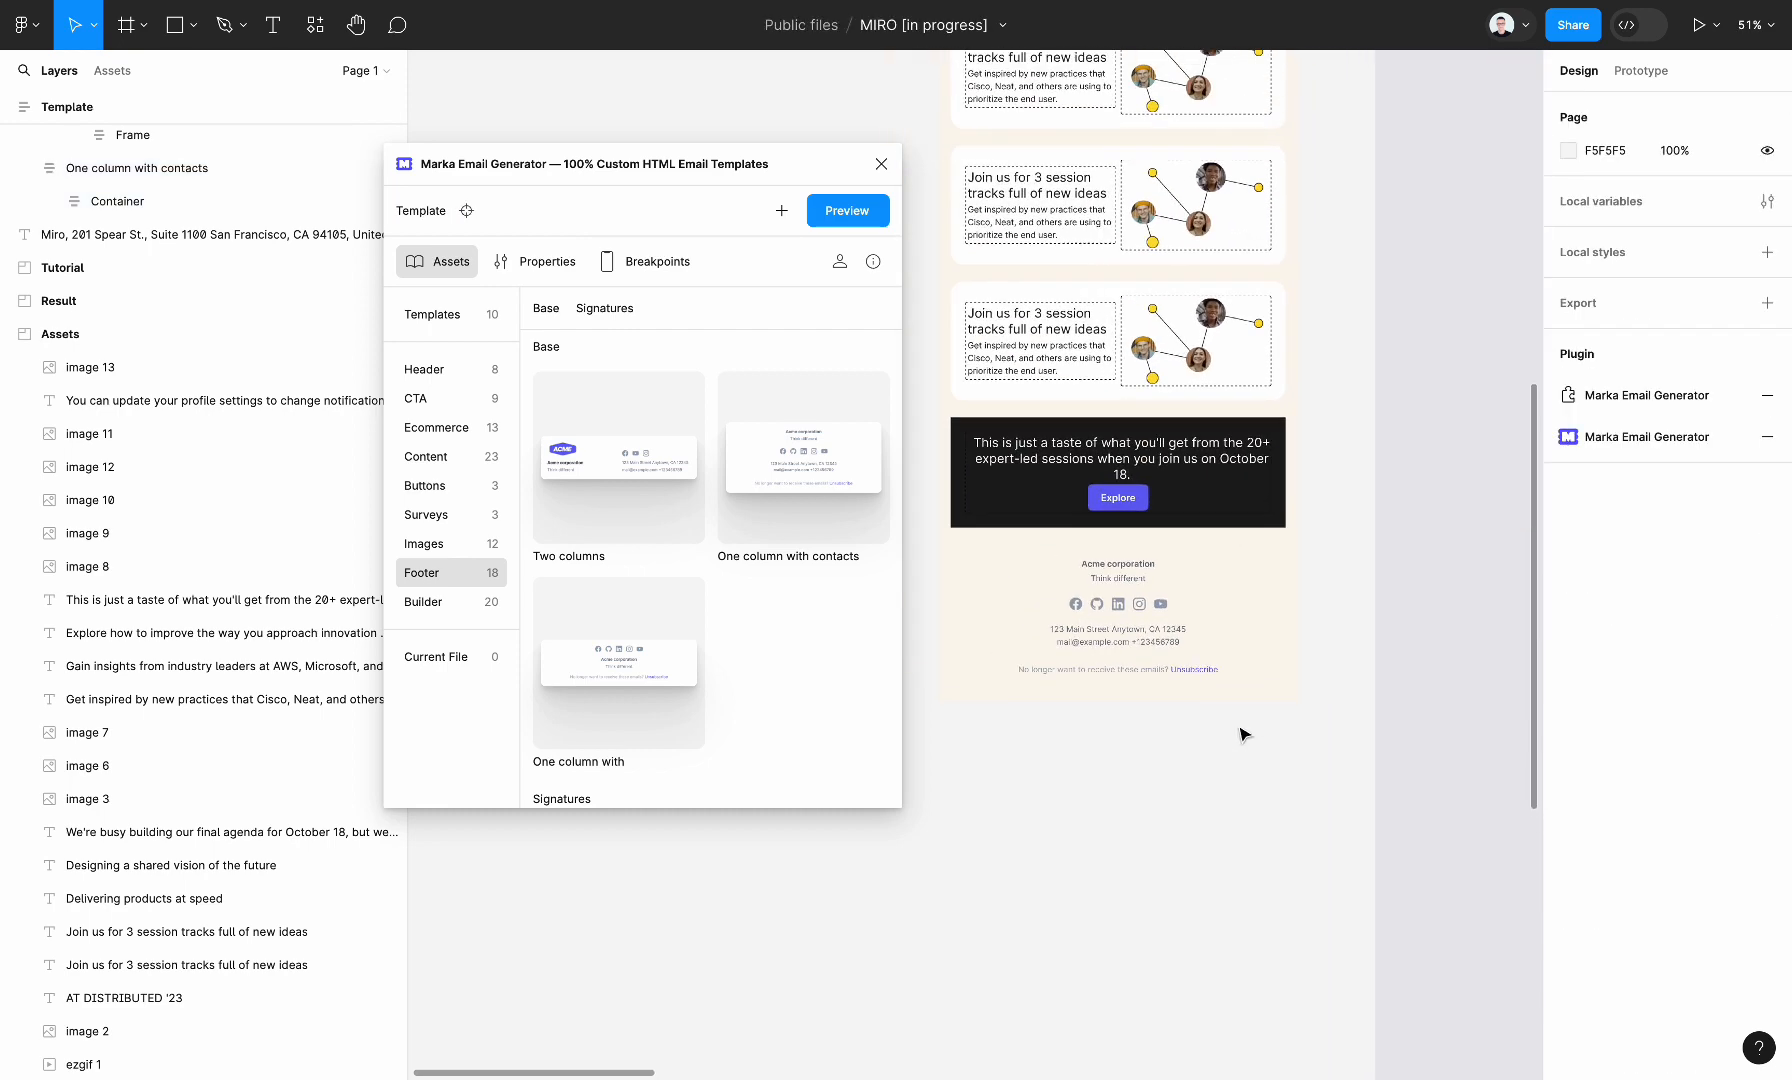
# Recolour the footer's company name, tagline, address and unsubscribe texts to the dark 1C1C1E
pyautogui.doubleClick(1153, 631)
pyautogui.keyDown('super'); pyautogui.click(1172, 603); pyautogui.keyUp('super')
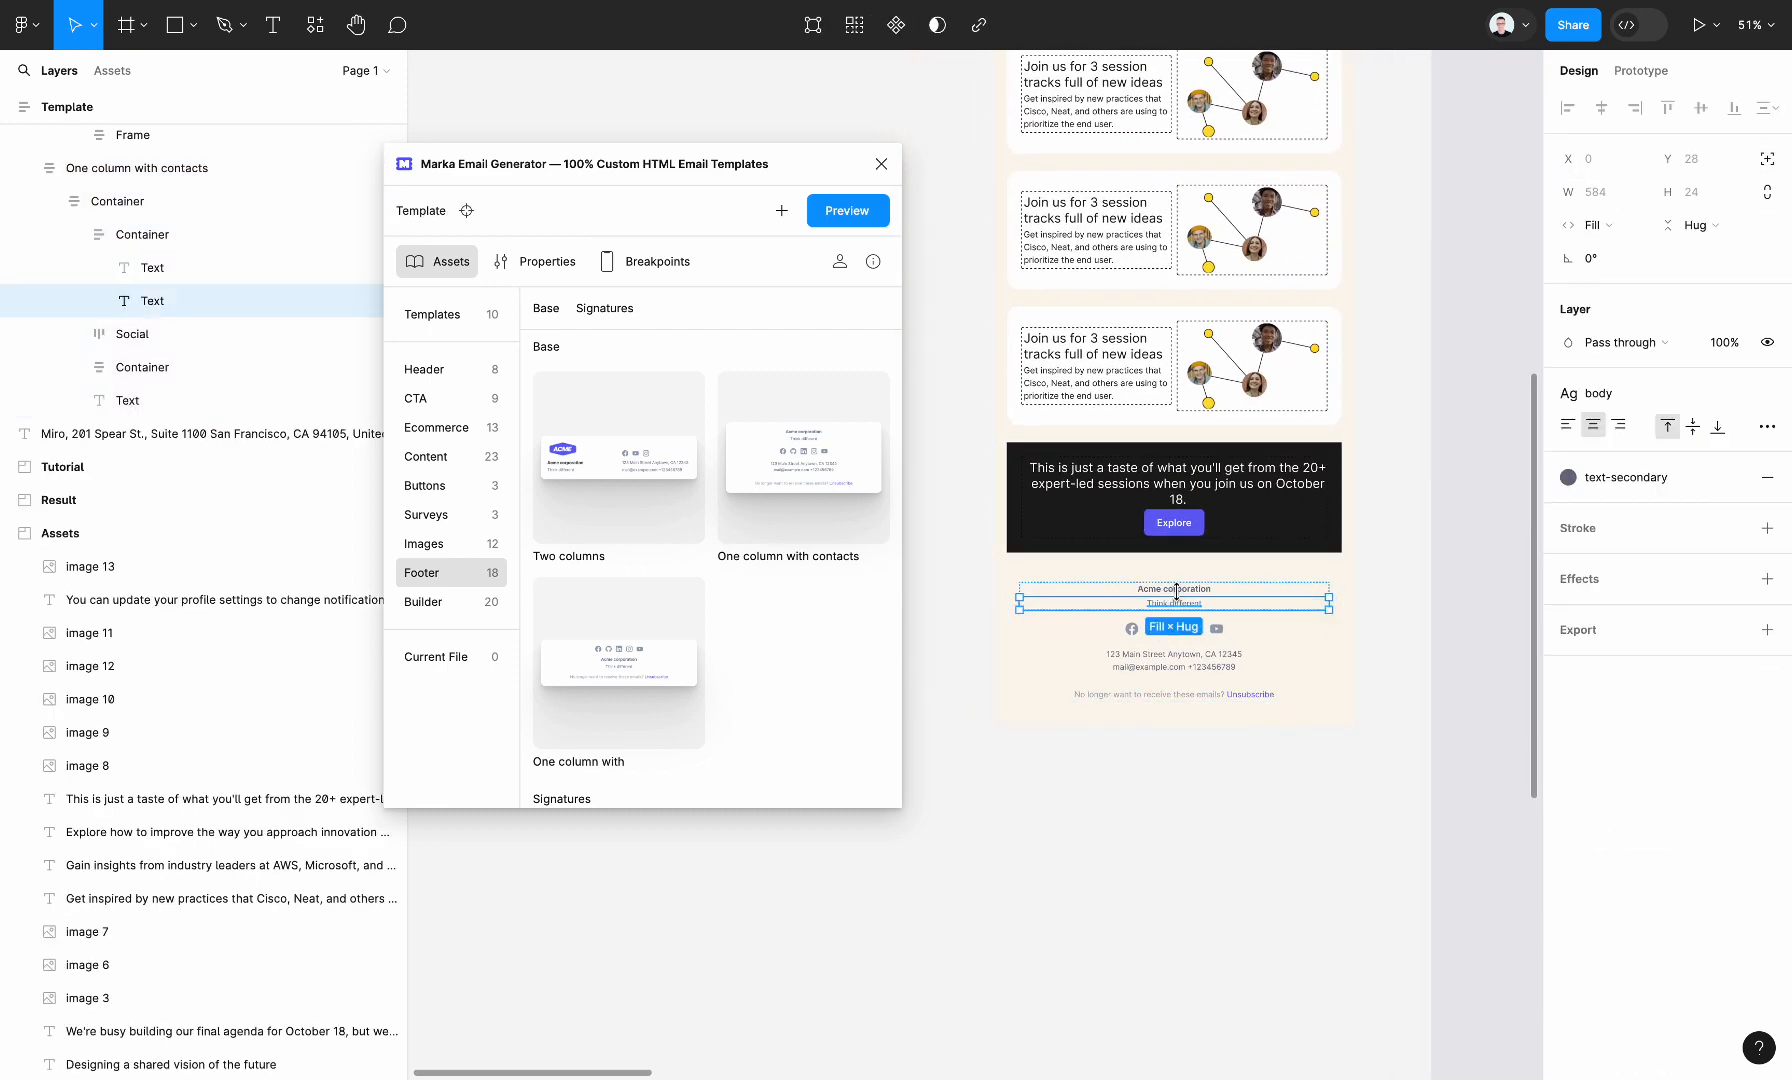
pyautogui.keyDown('super'); pyautogui.click(1182, 650); pyautogui.keyUp('super')
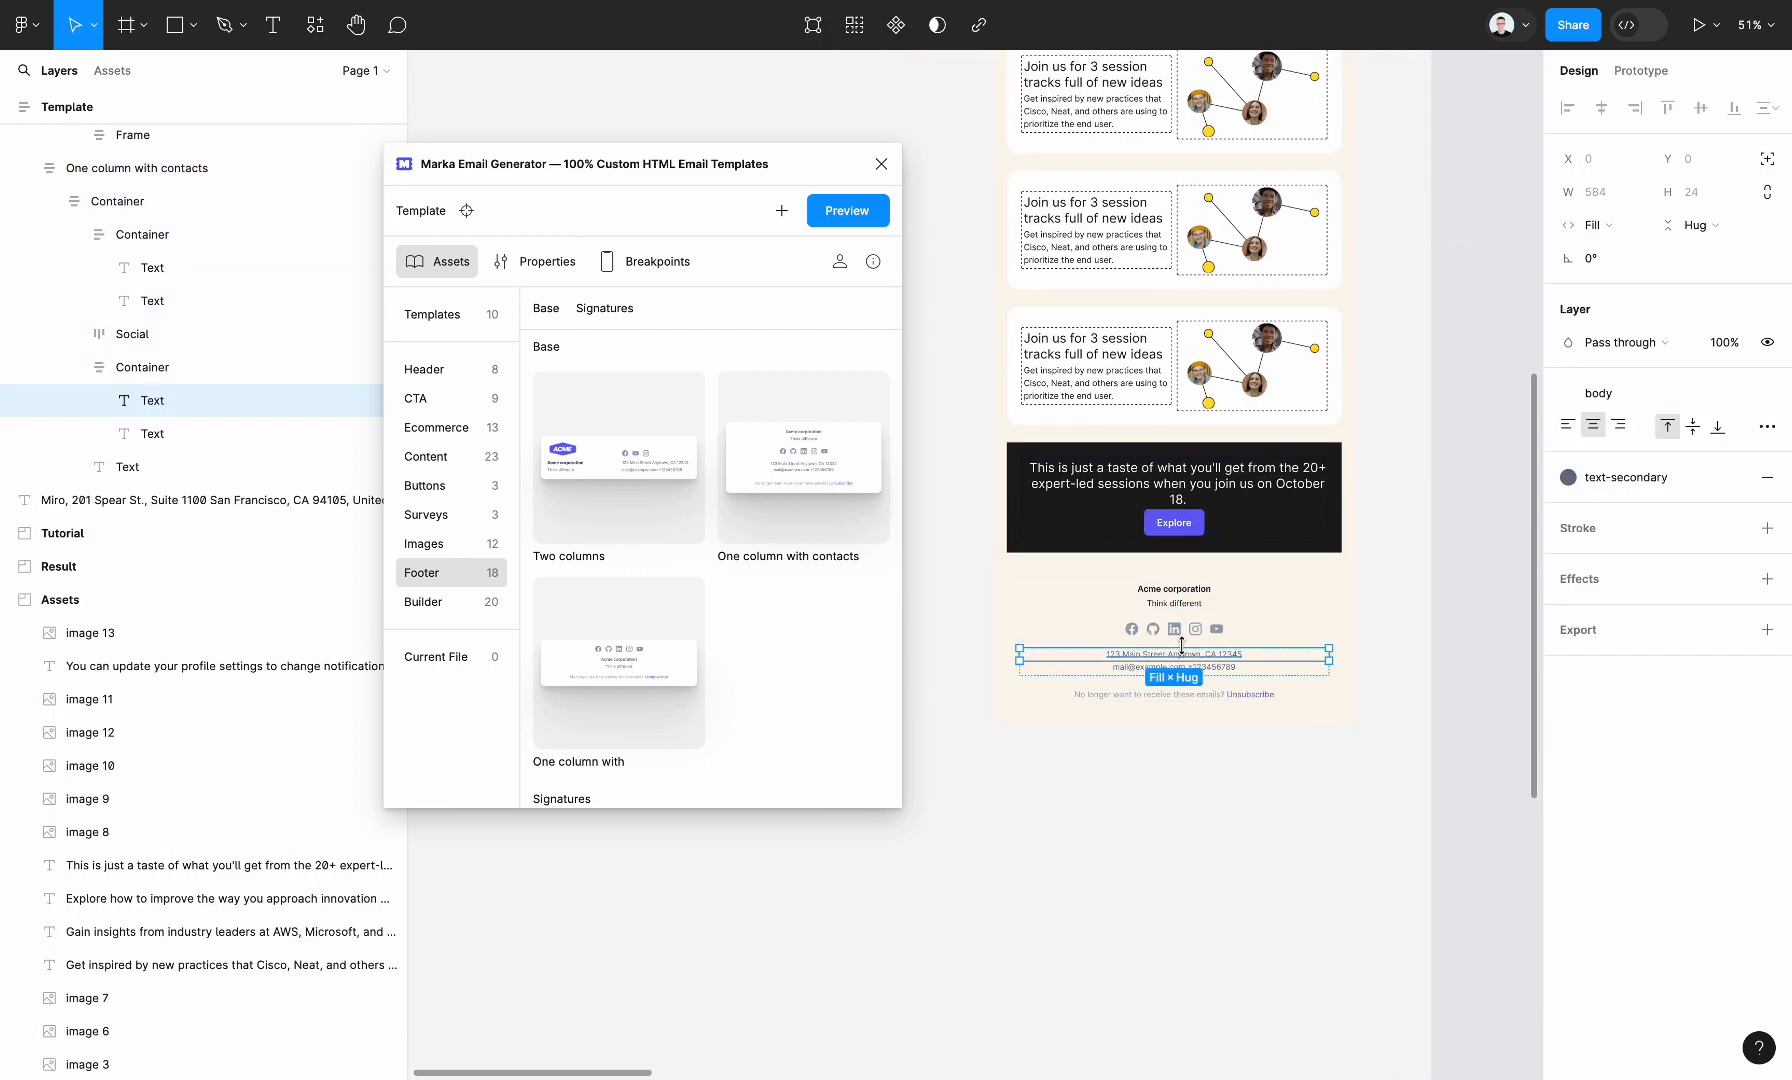
pyautogui.keyDown('shift'); pyautogui.keyDown('super'); pyautogui.click(1174, 694); pyautogui.keyUp('super'); pyautogui.keyUp('shift')
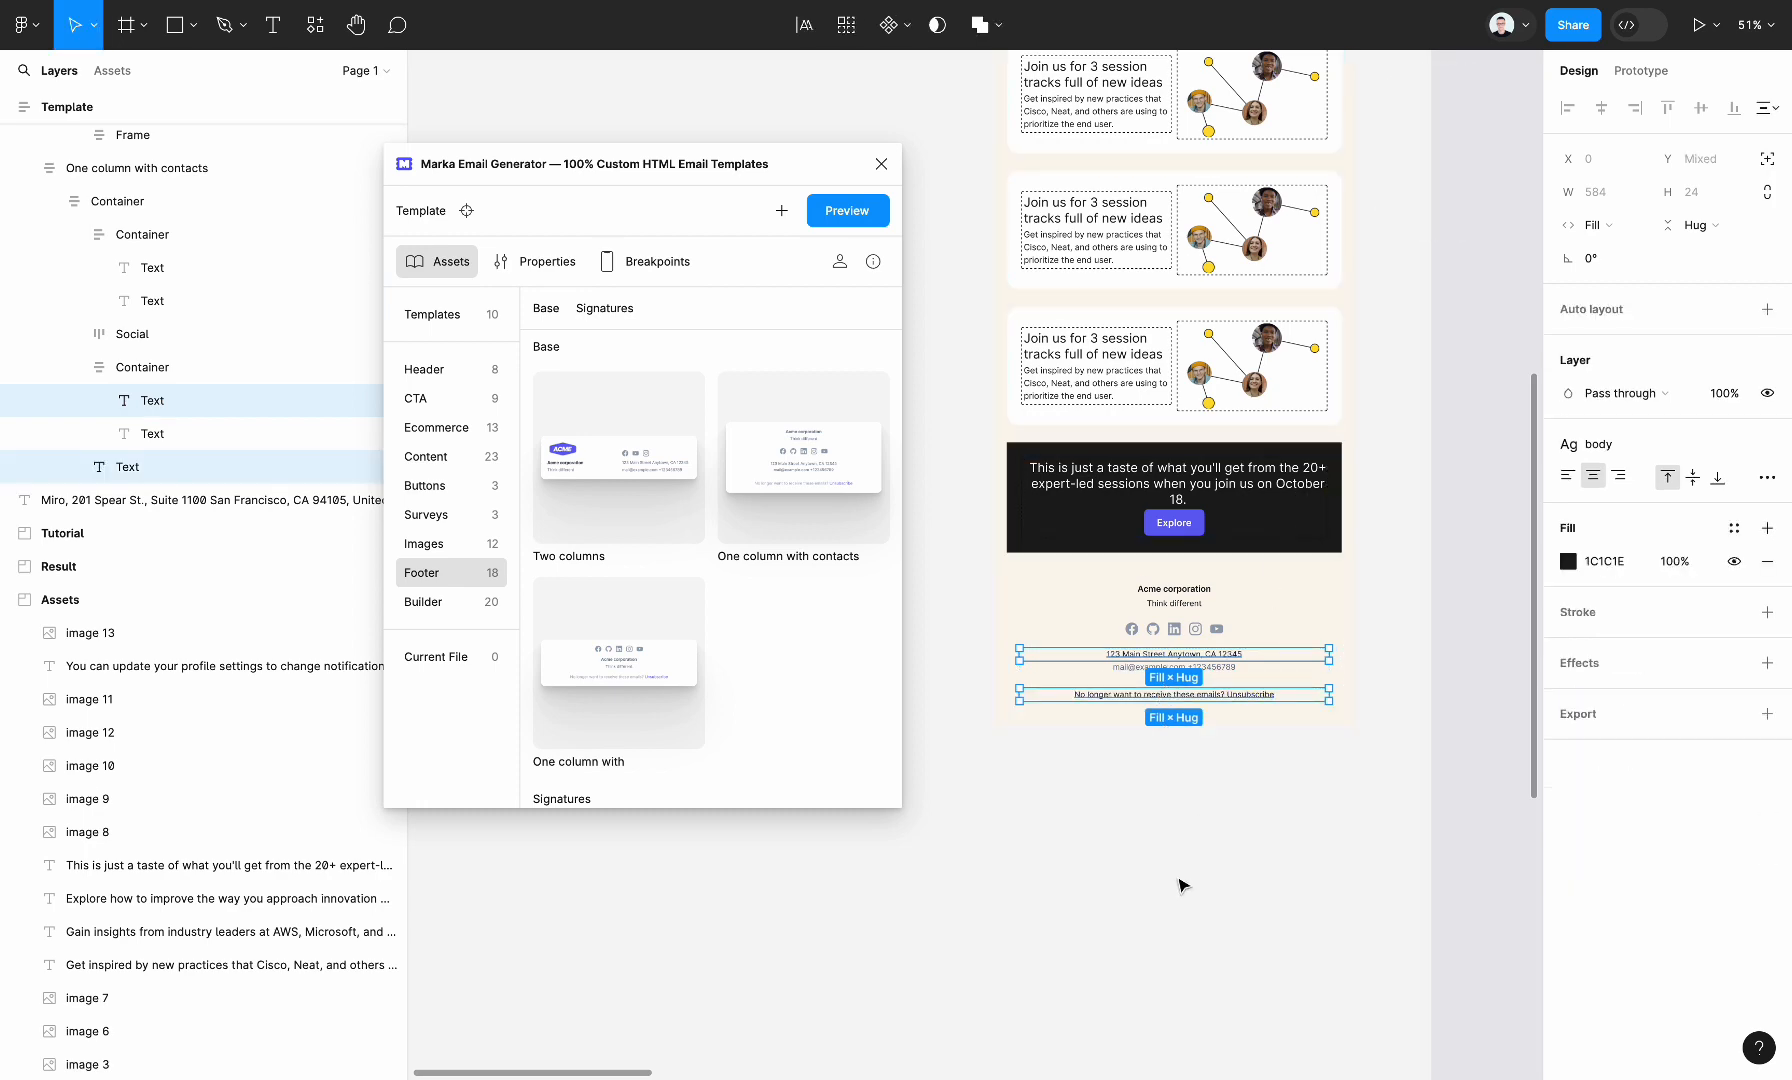
pyautogui.click(1179, 880)
# Select the whole Template frame and reposition it on the canvas at about X -994, Y -143
pyautogui.scroll(-3, 1179, 882)
pyautogui.scroll(2, 1179, 882)
pyautogui.click(1072, 190)
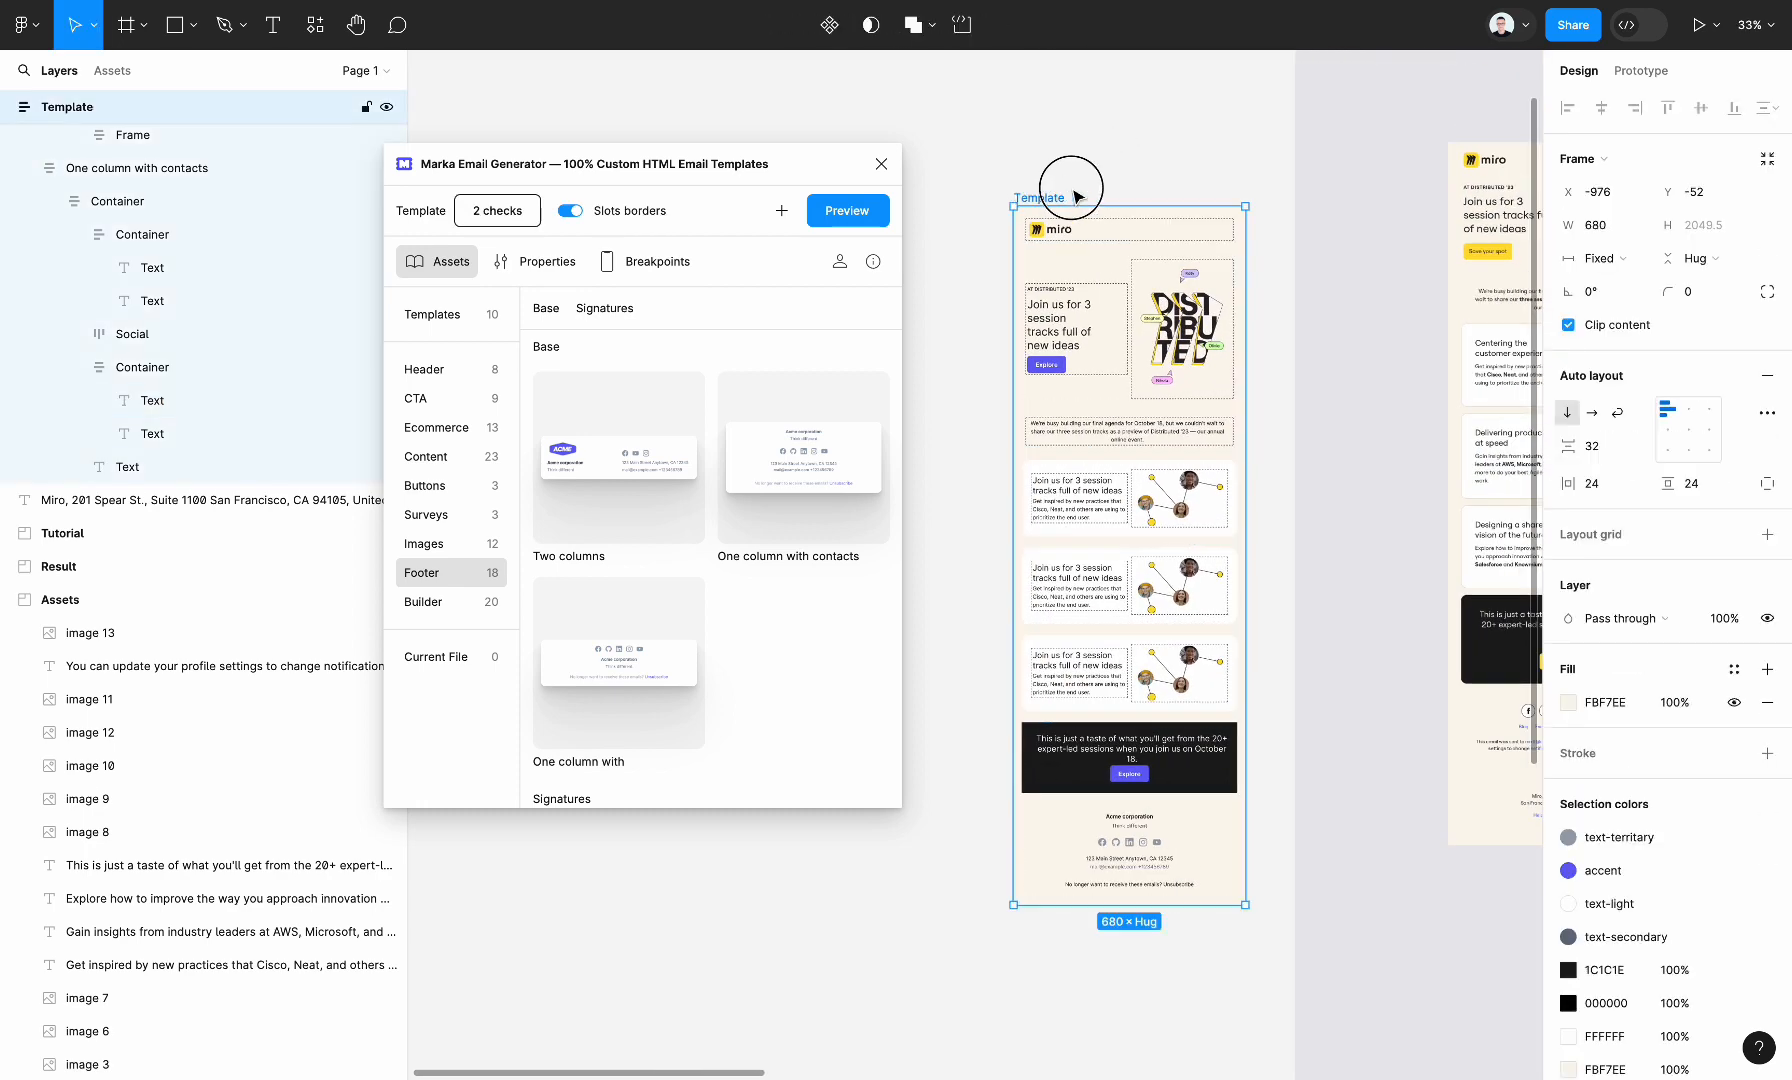
pyautogui.moveTo(1072, 190); pyautogui.dragTo(1066, 159)
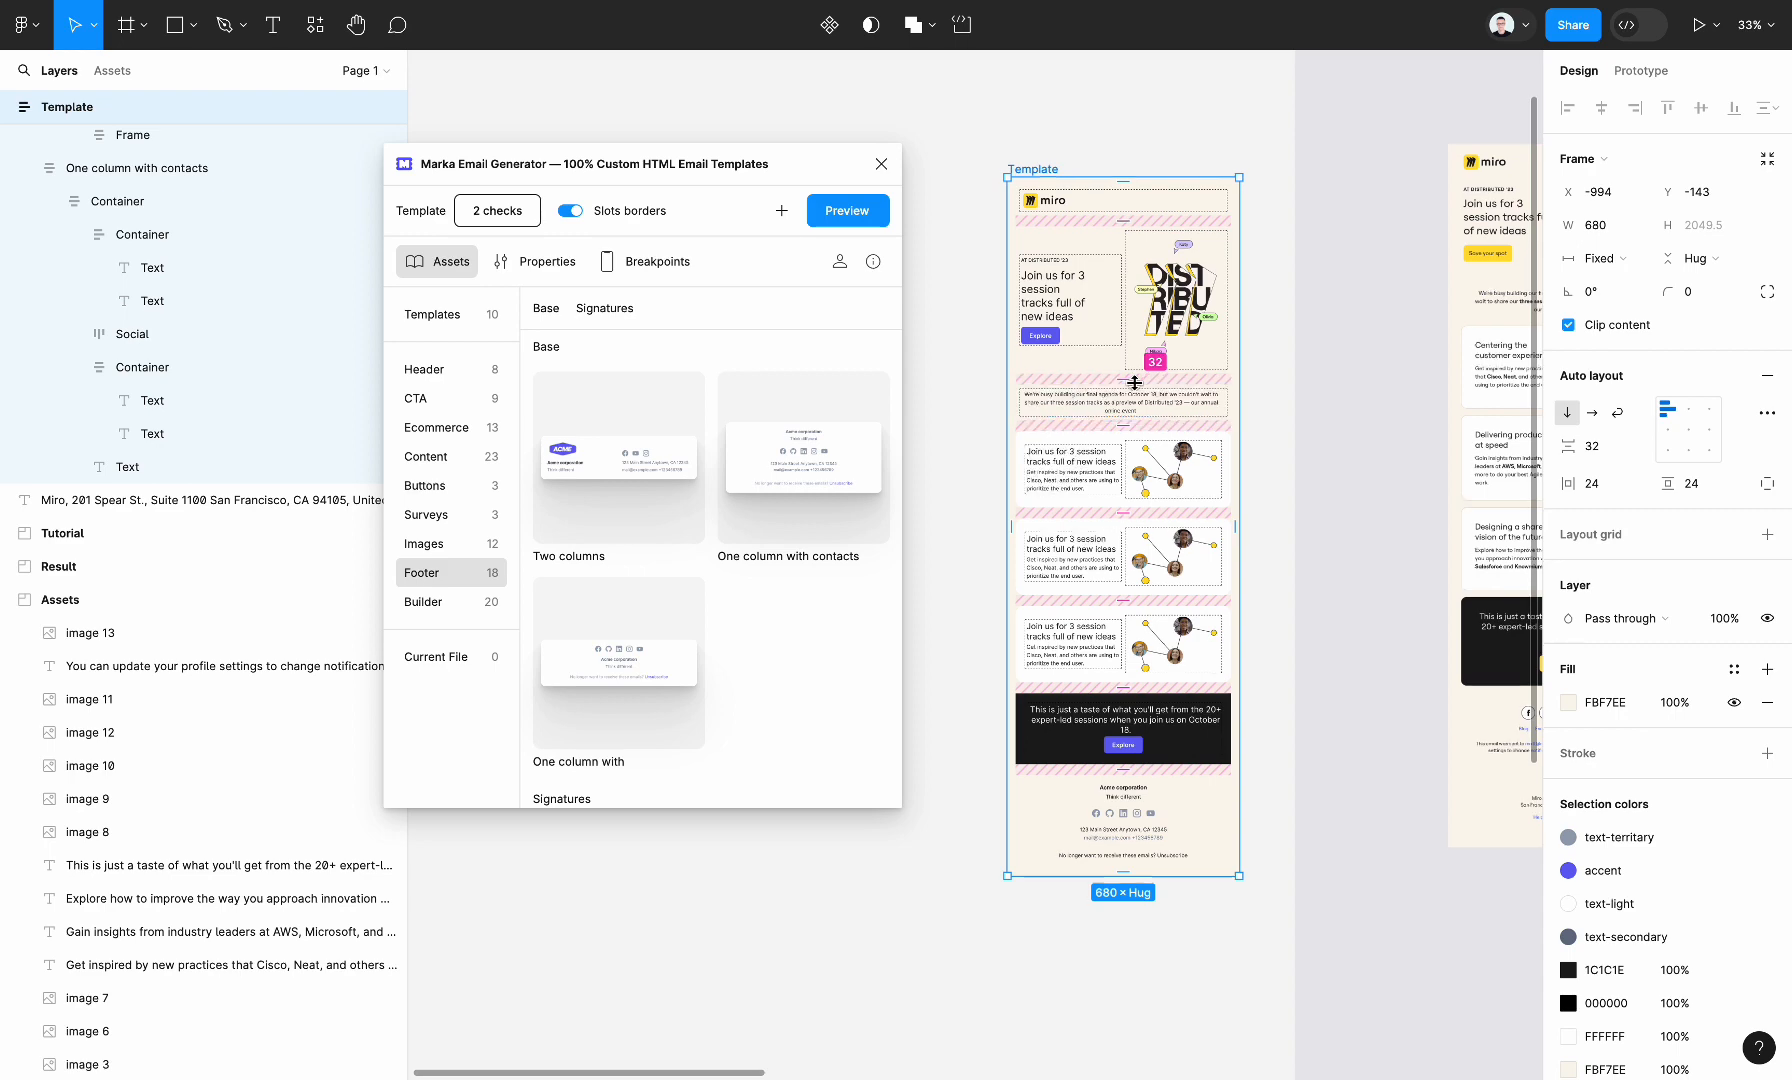
pyautogui.scroll(3, 1137, 388)
pyautogui.hscroll(1, 1137, 388)
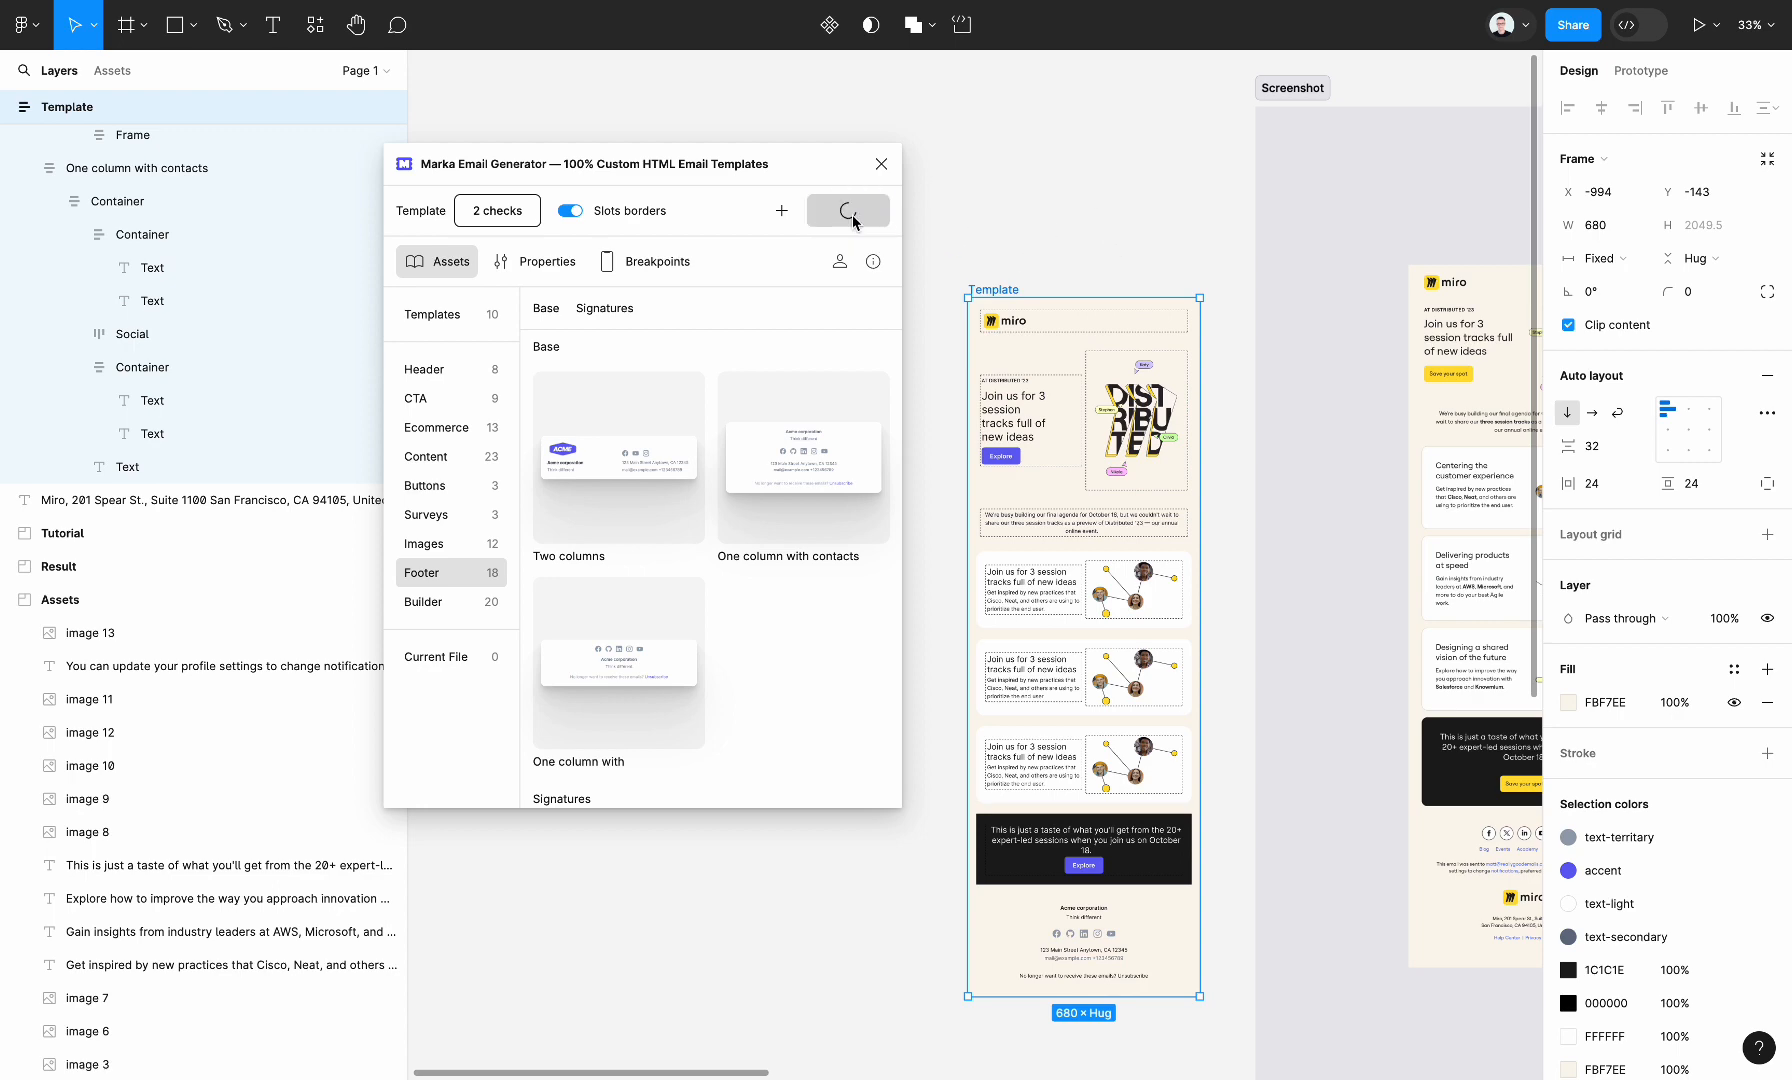
# Review the generated email preview at desktop width, and narrow the preview window to mobile width to check the stacked layout
pyautogui.scroll(-1, 984, 725)
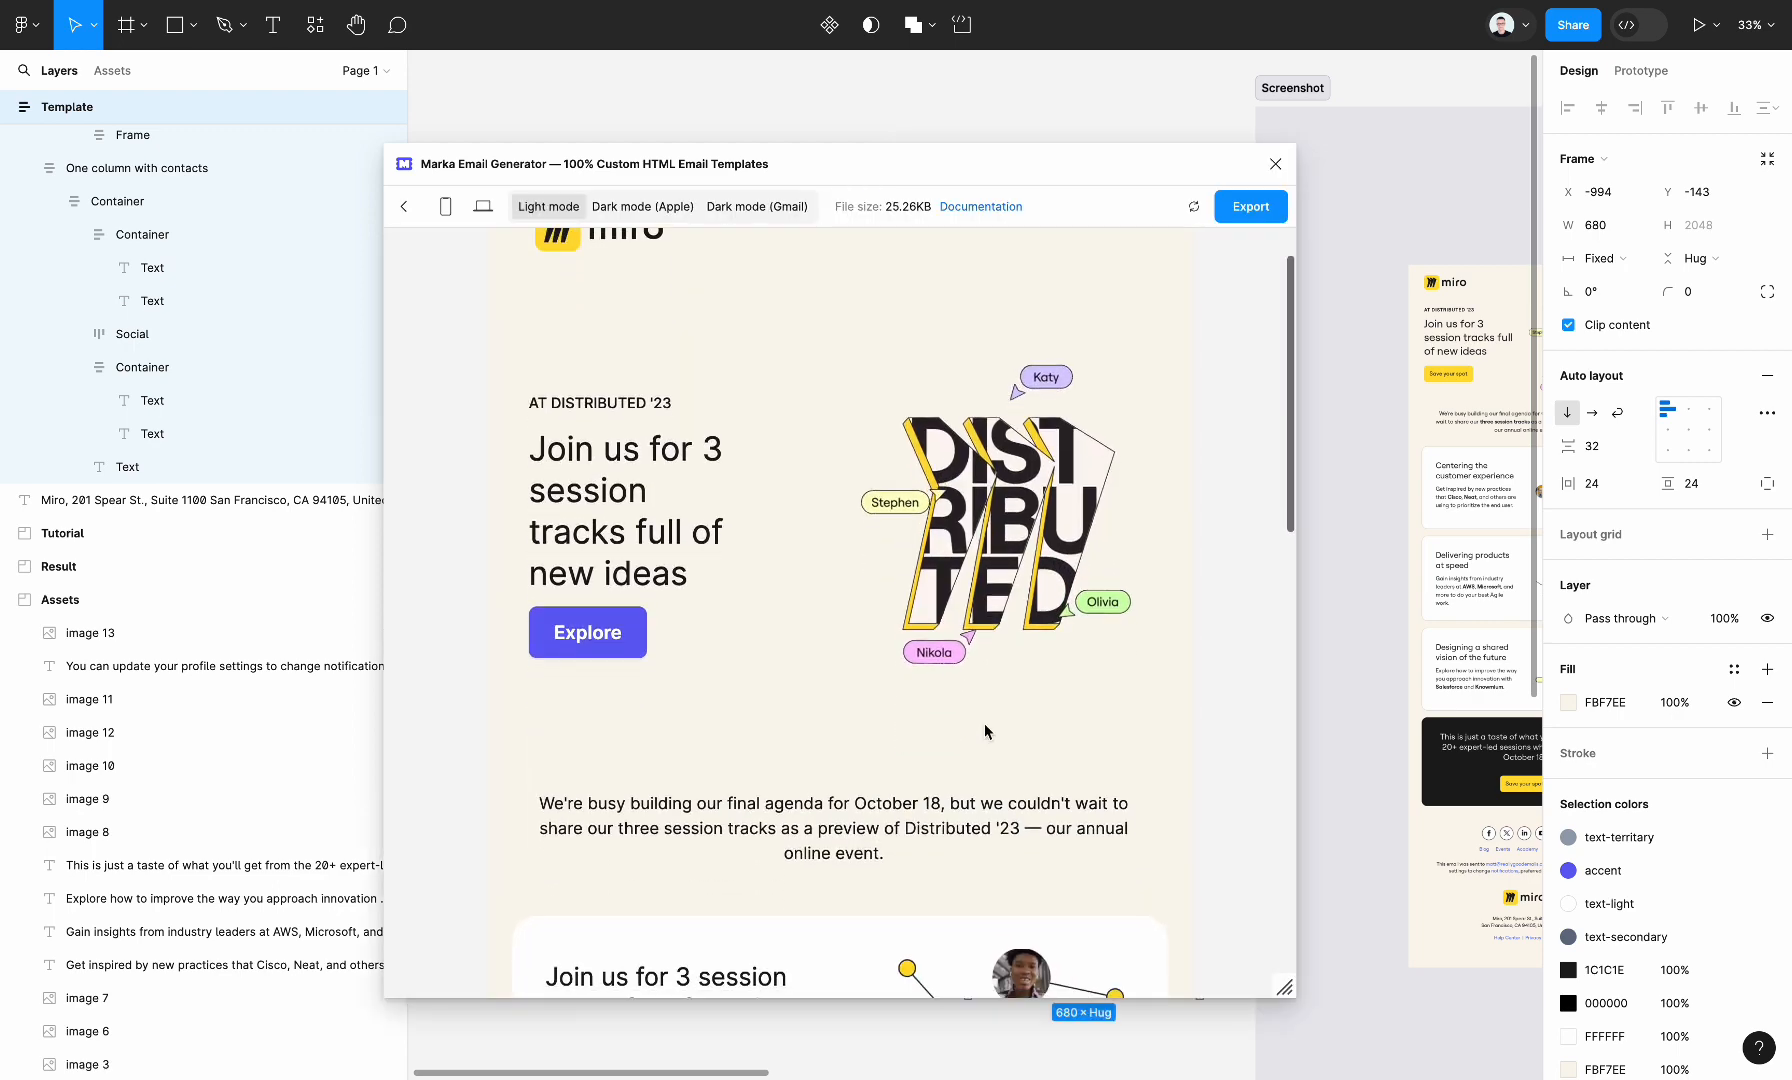
pyautogui.scroll(-8, 984, 722)
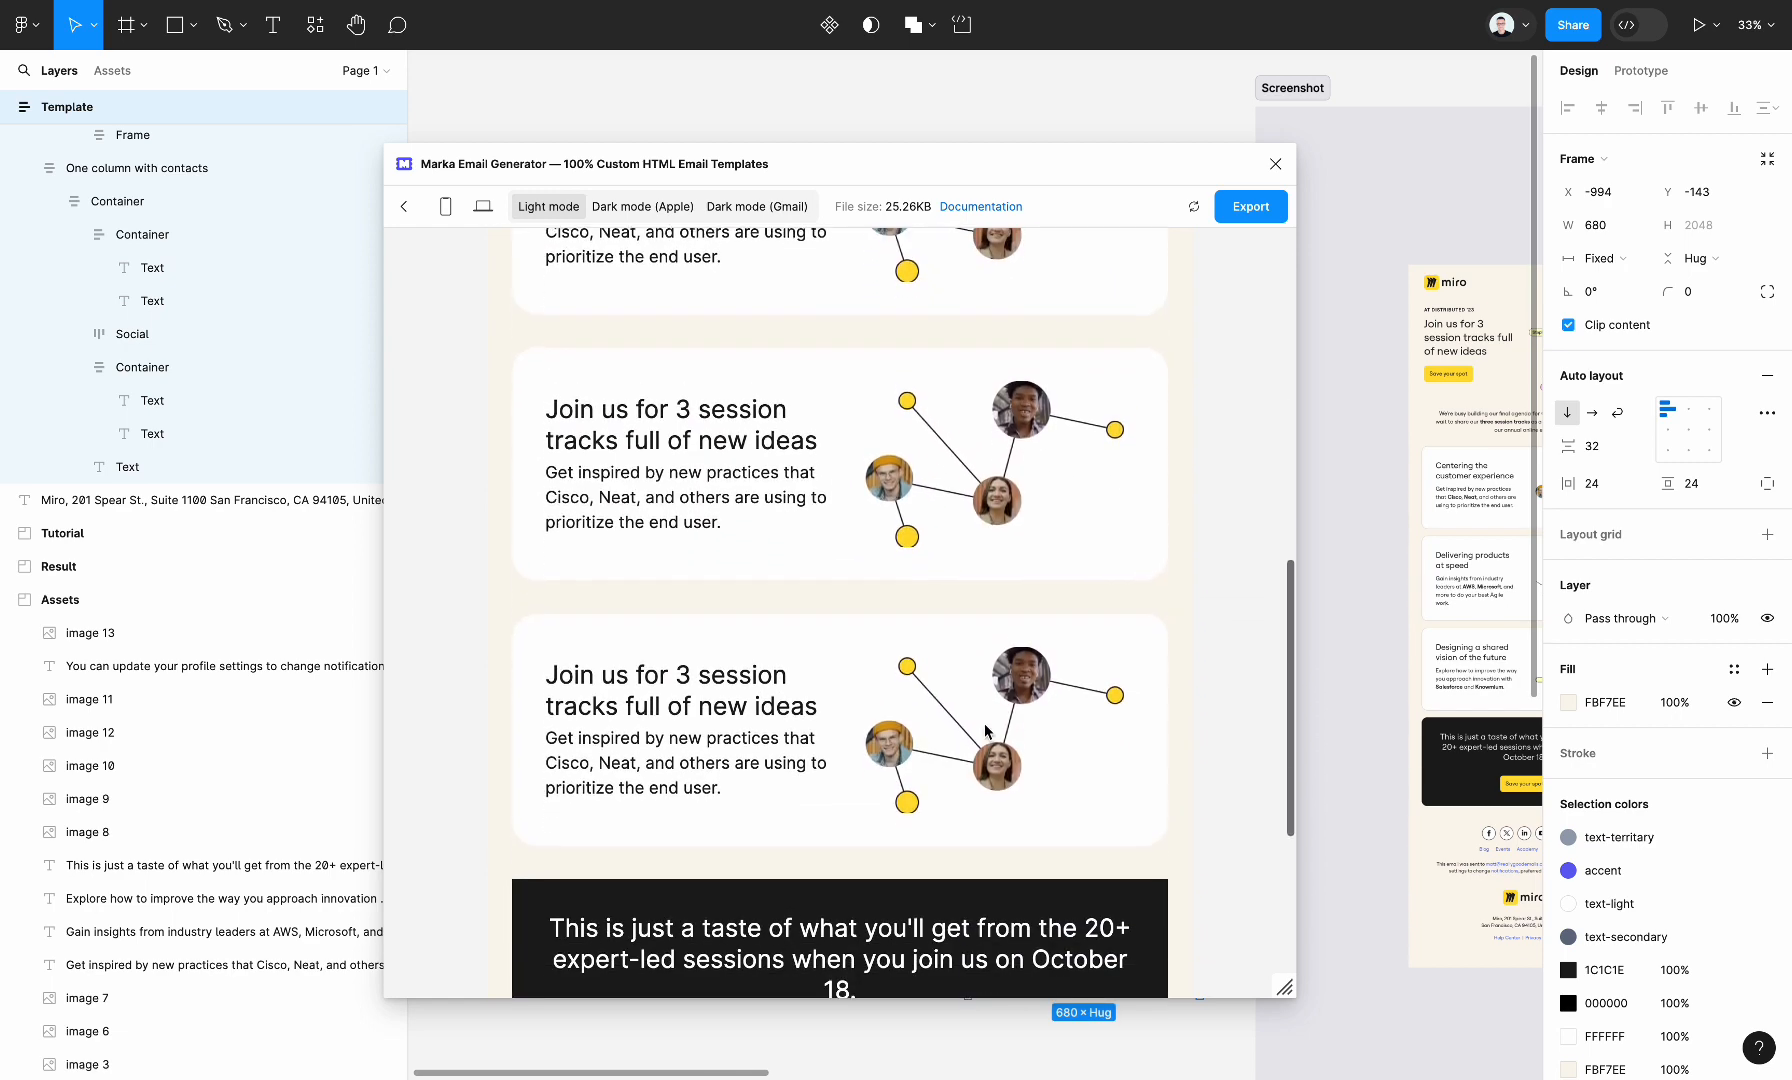
pyautogui.scroll(-3, 984, 722)
pyautogui.moveTo(1283, 990); pyautogui.dragTo(848, 1020)
pyautogui.scroll(5, 800, 602)
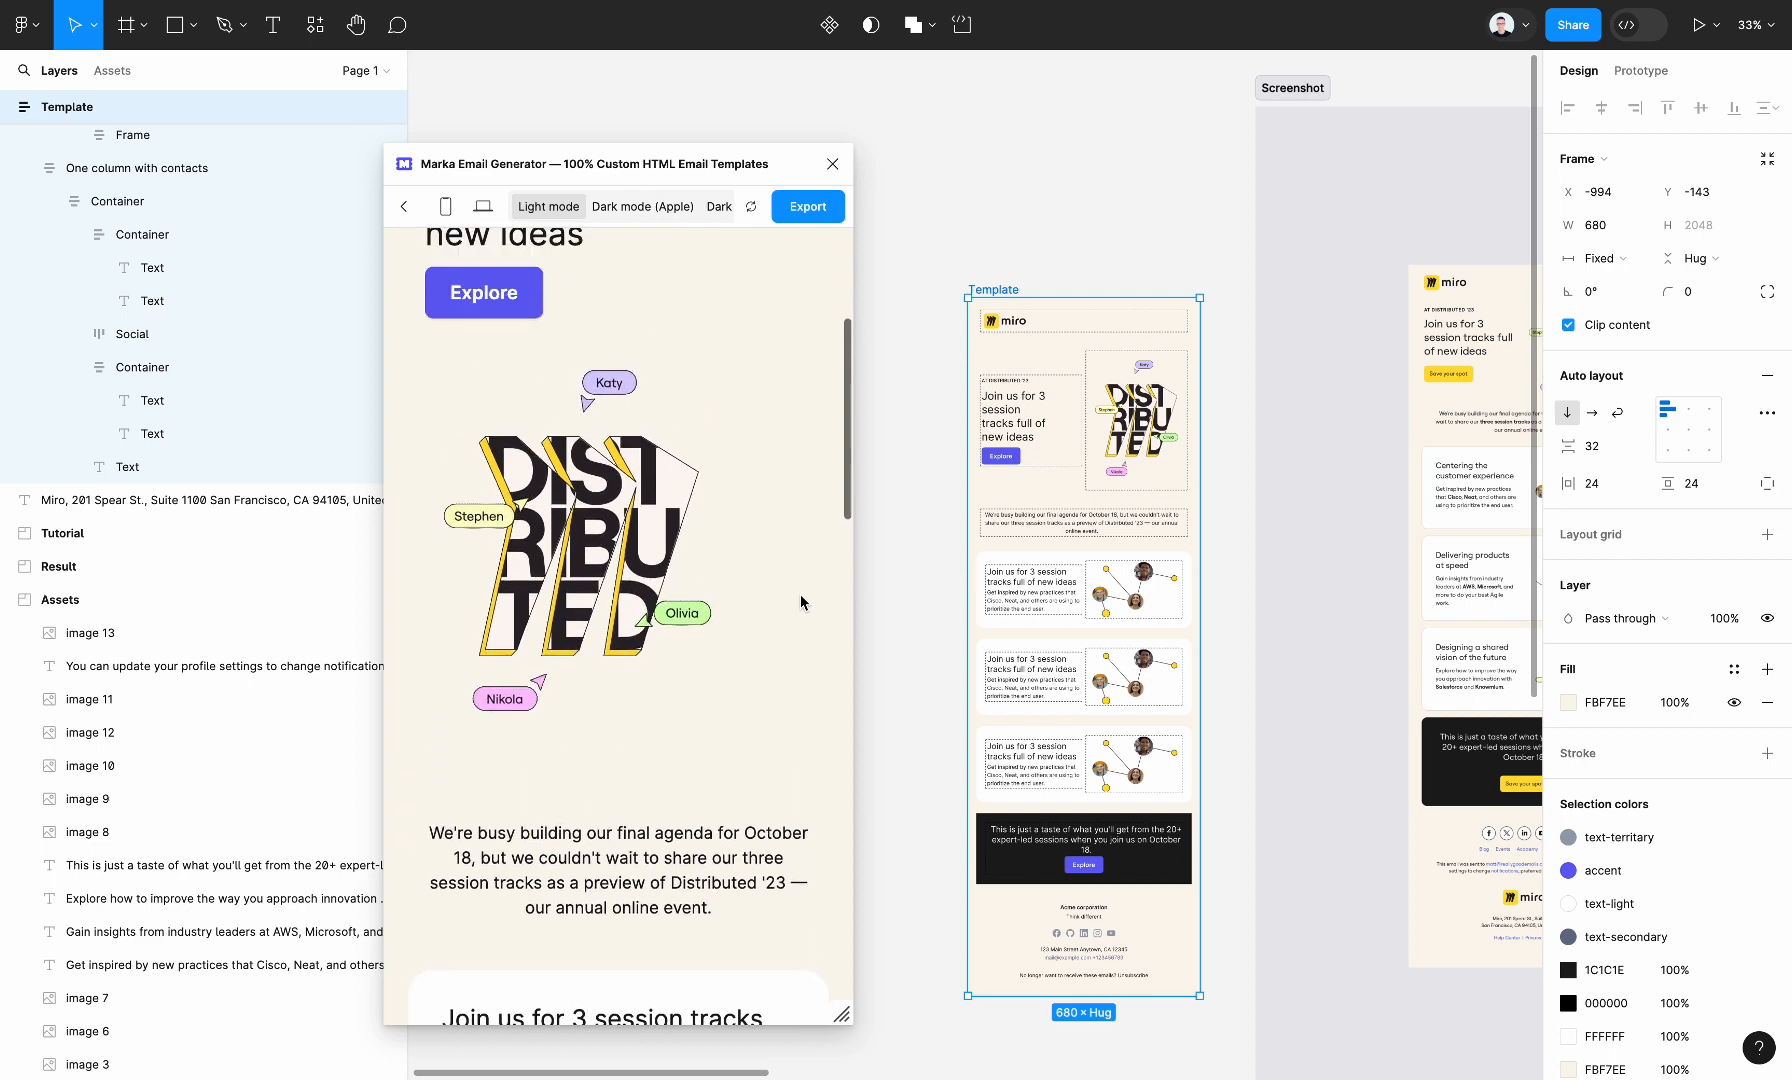
pyautogui.scroll(5, 800, 602)
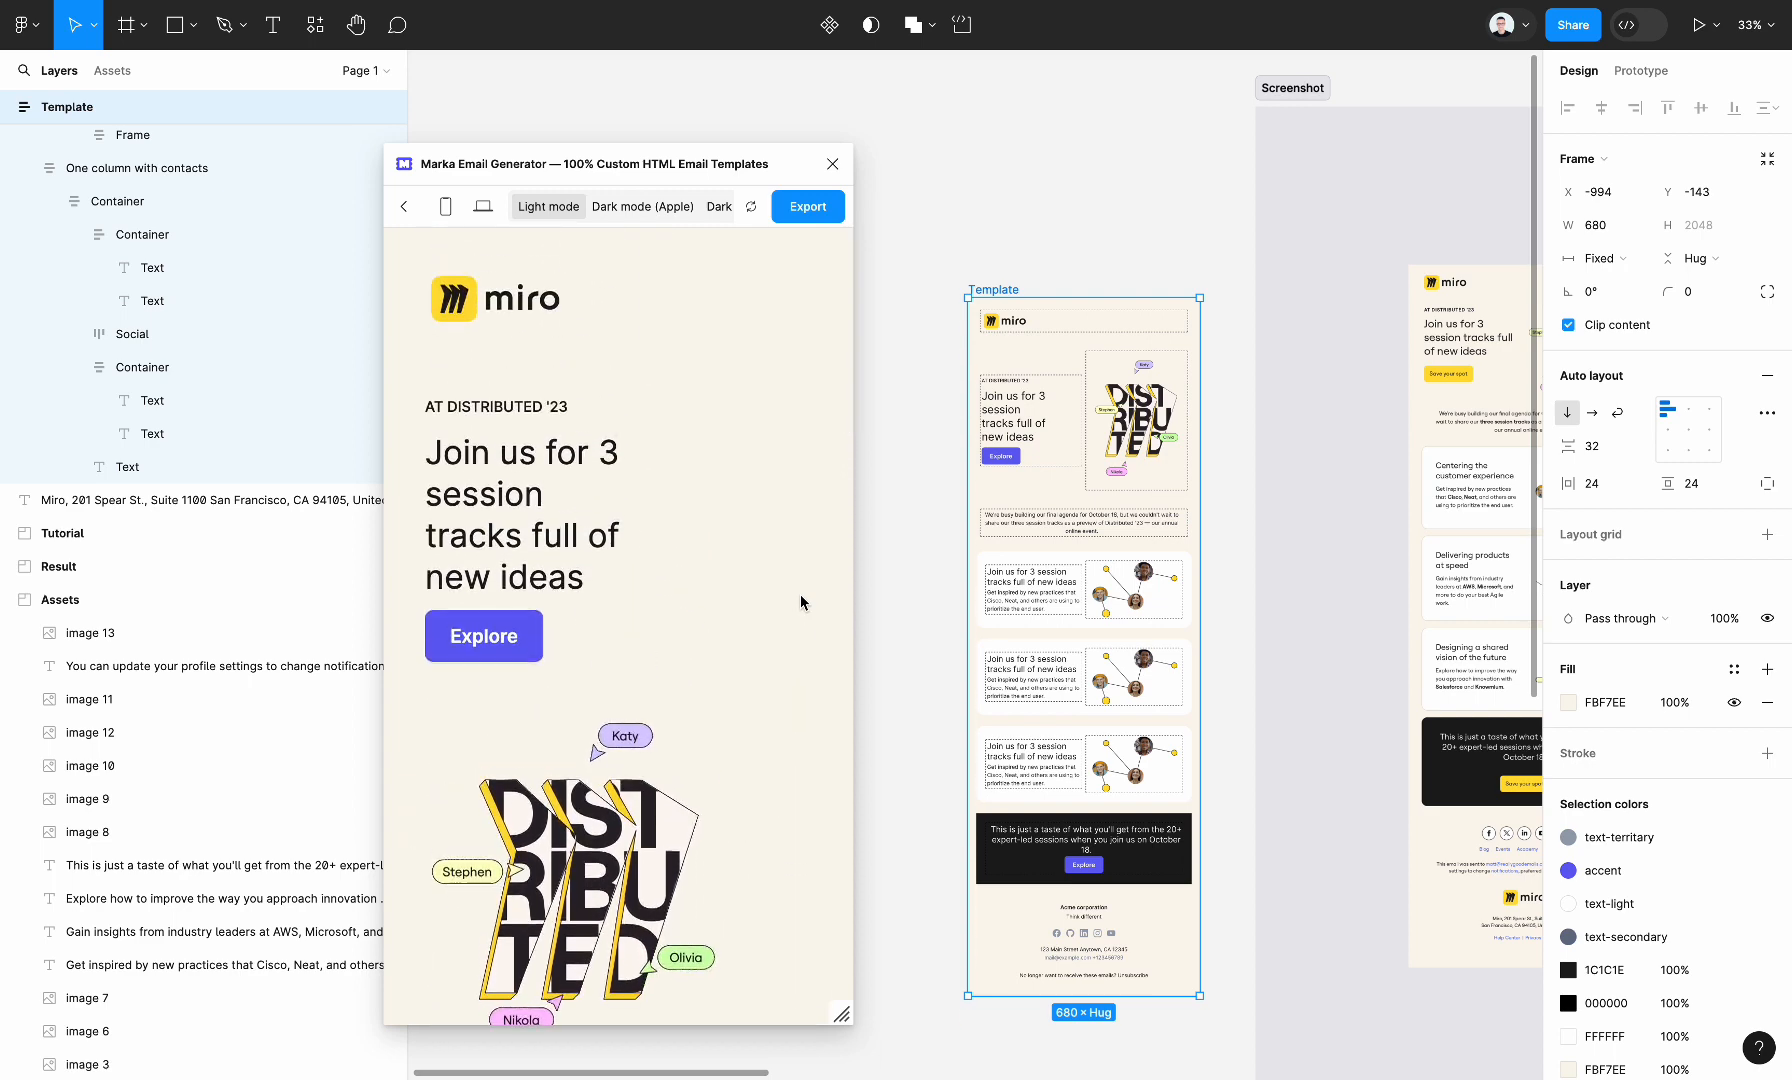
# Set the hero heading "Join us for 3 session tracks full of new ideas" to fill its container's width
pyautogui.click(1007, 422)
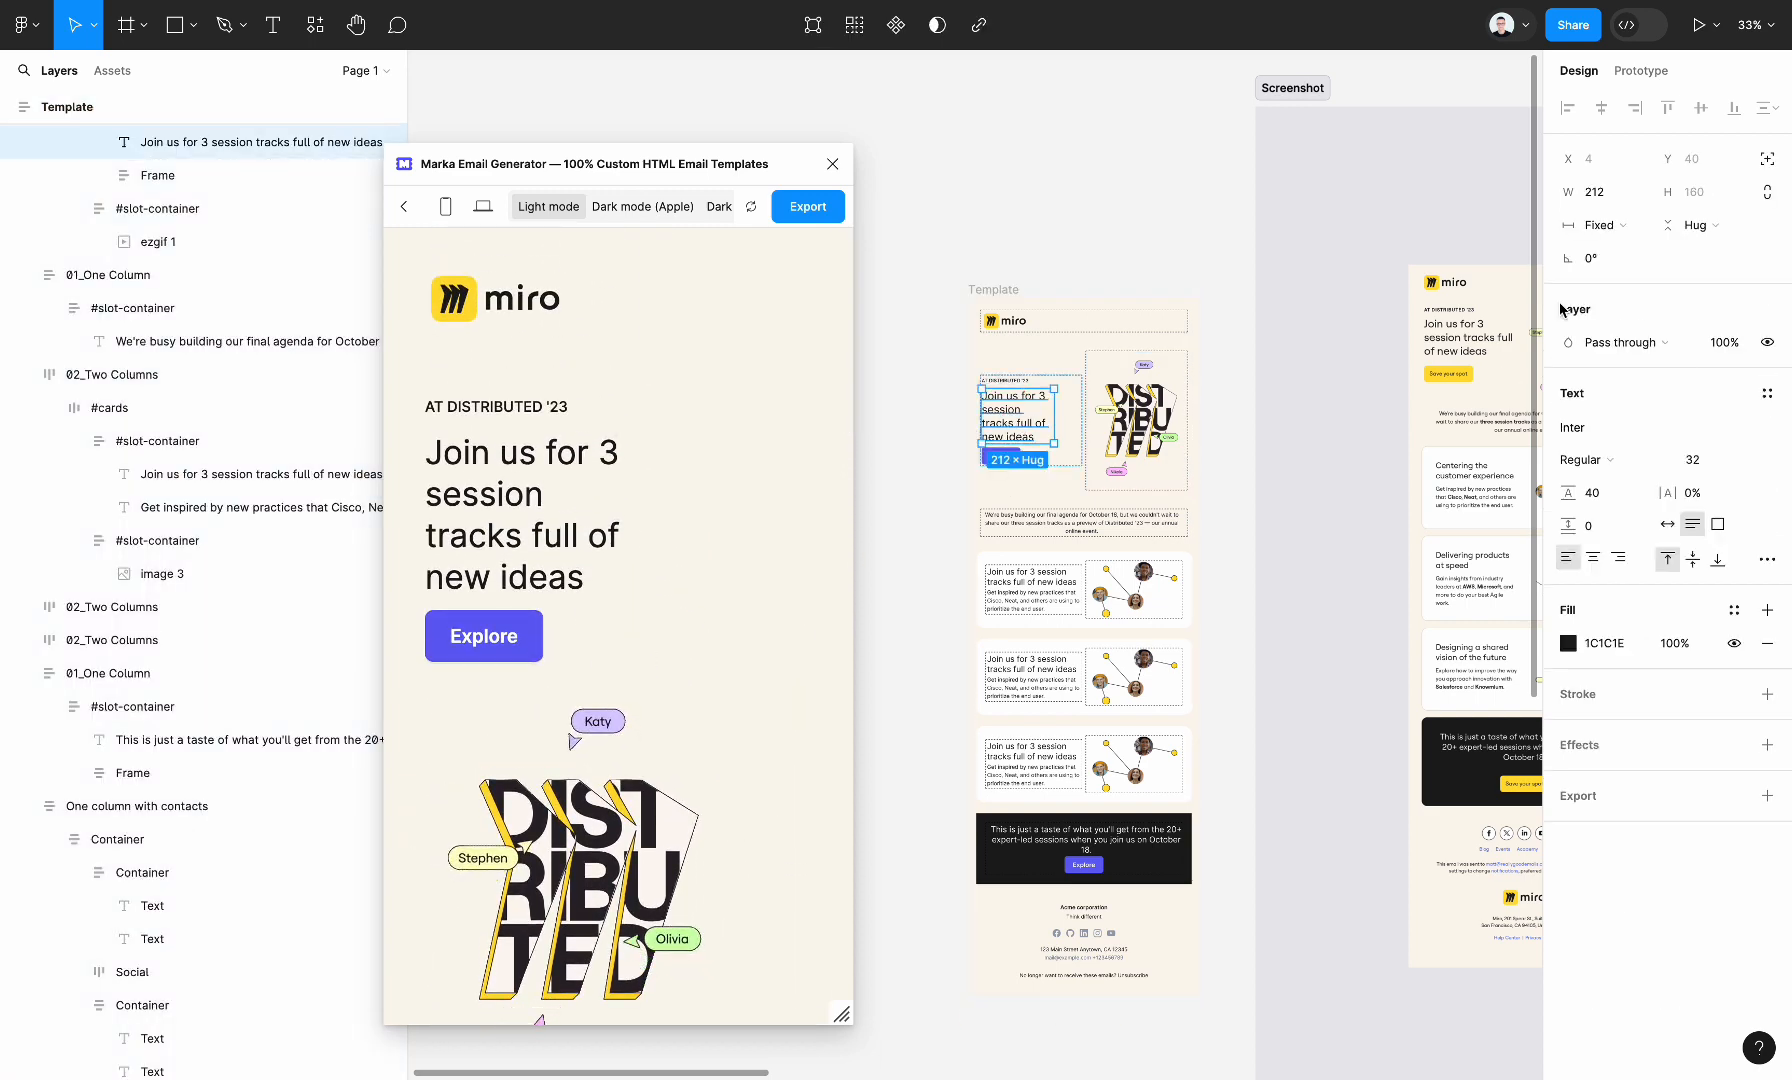
pyautogui.click(1610, 225)
pyautogui.click(1624, 276)
pyautogui.scroll(3, 1147, 344)
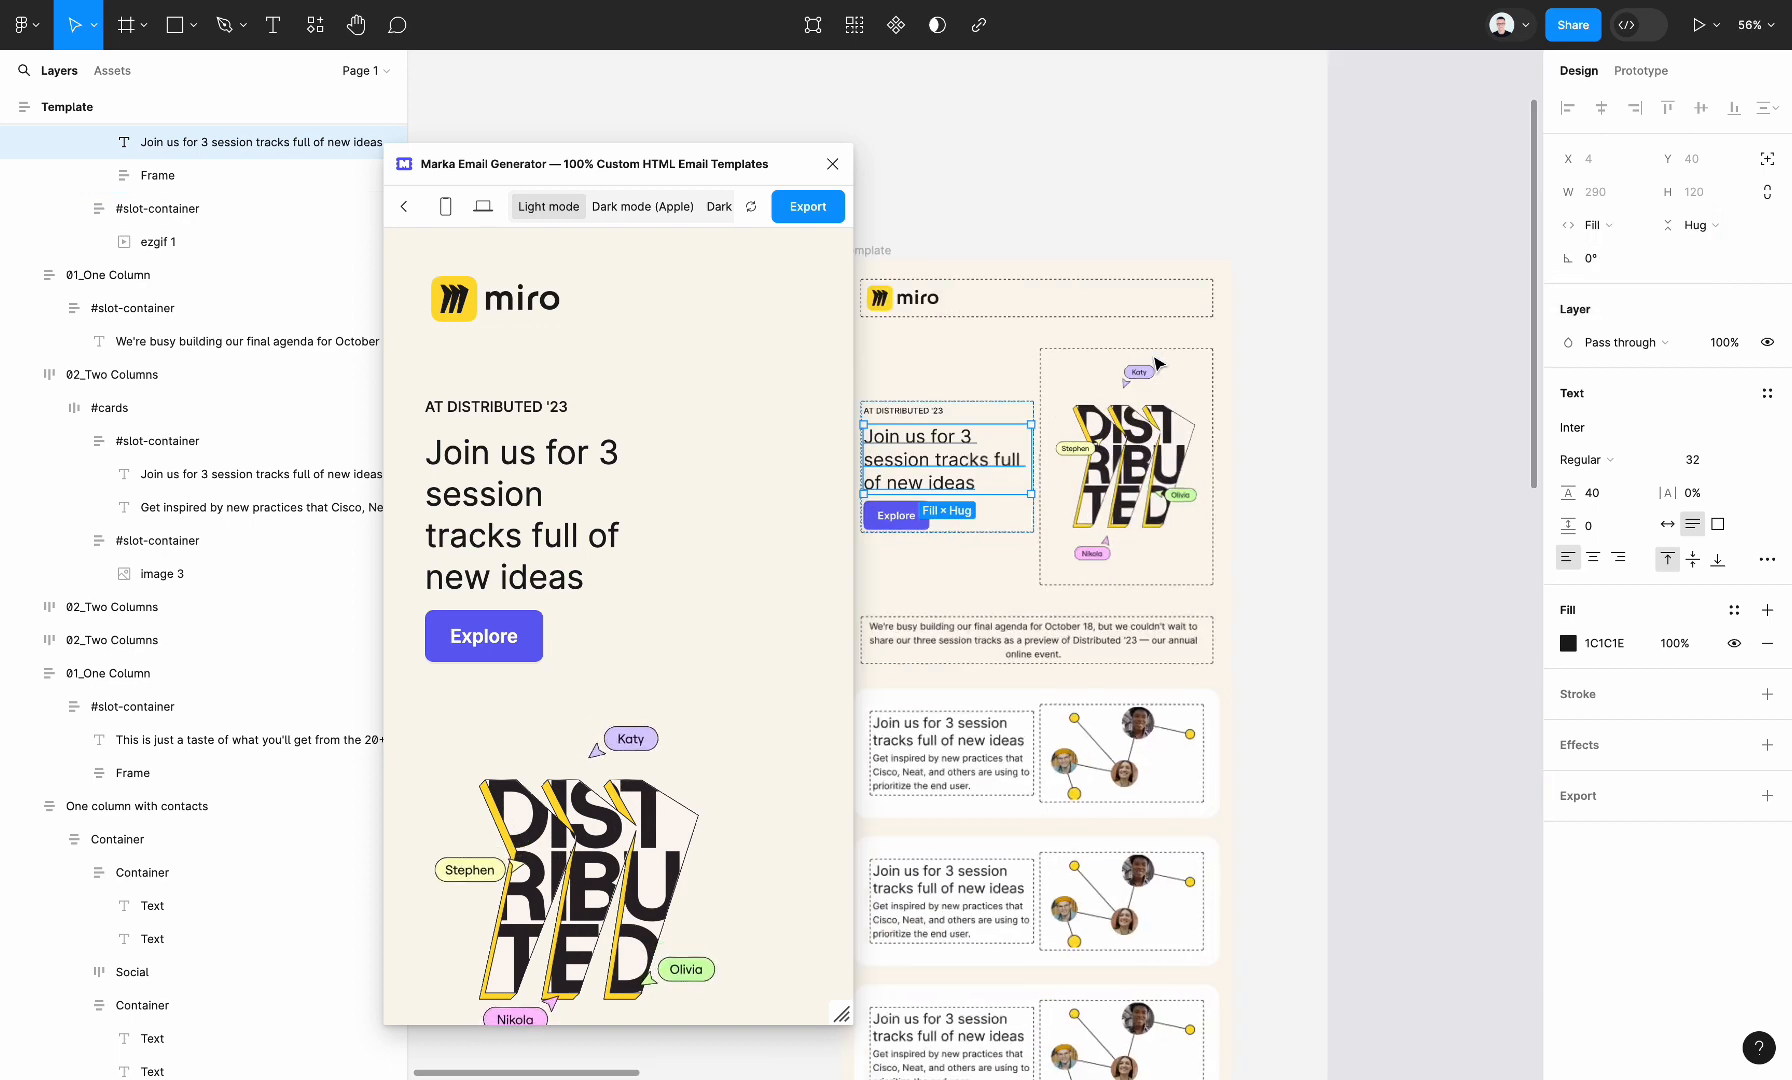
# Set the "AT DISTRIBUTED '23" text's width to fill its container and refresh the email preview
pyautogui.click(925, 412)
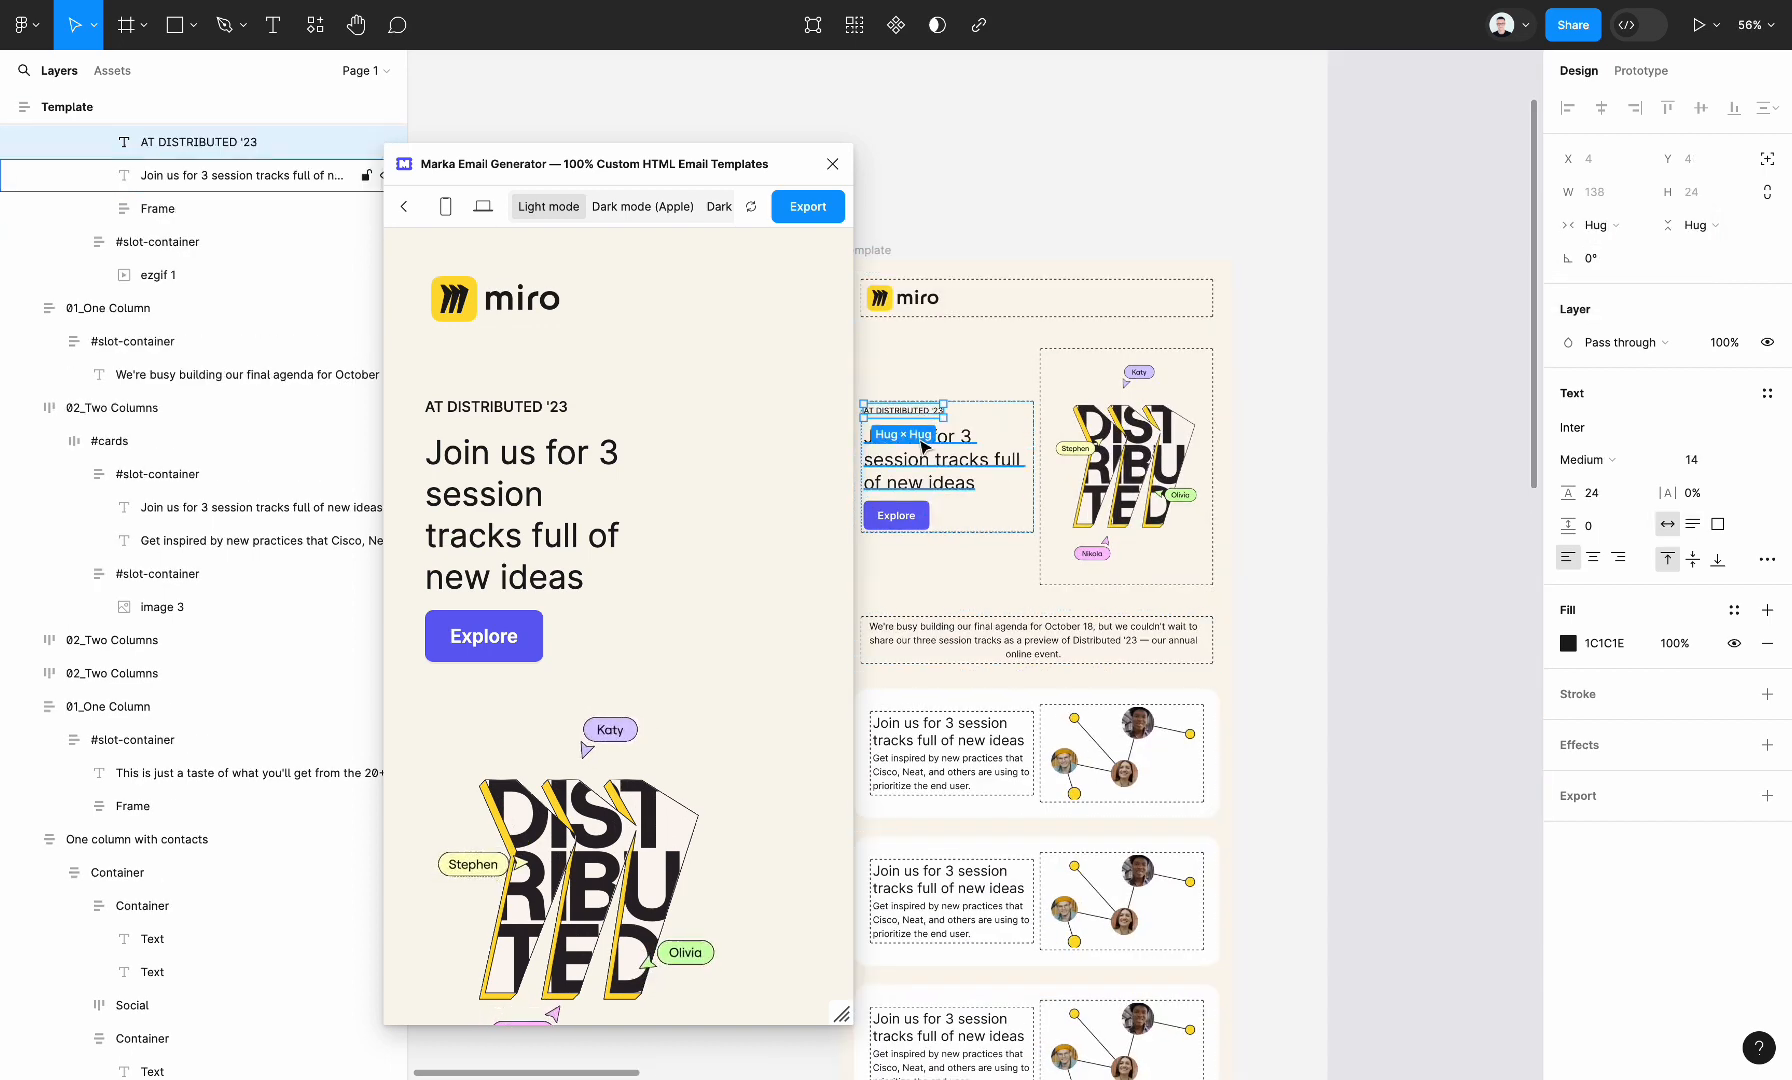
pyautogui.click(1598, 225)
pyautogui.click(1610, 262)
pyautogui.hscroll(-3, 1100, 400)
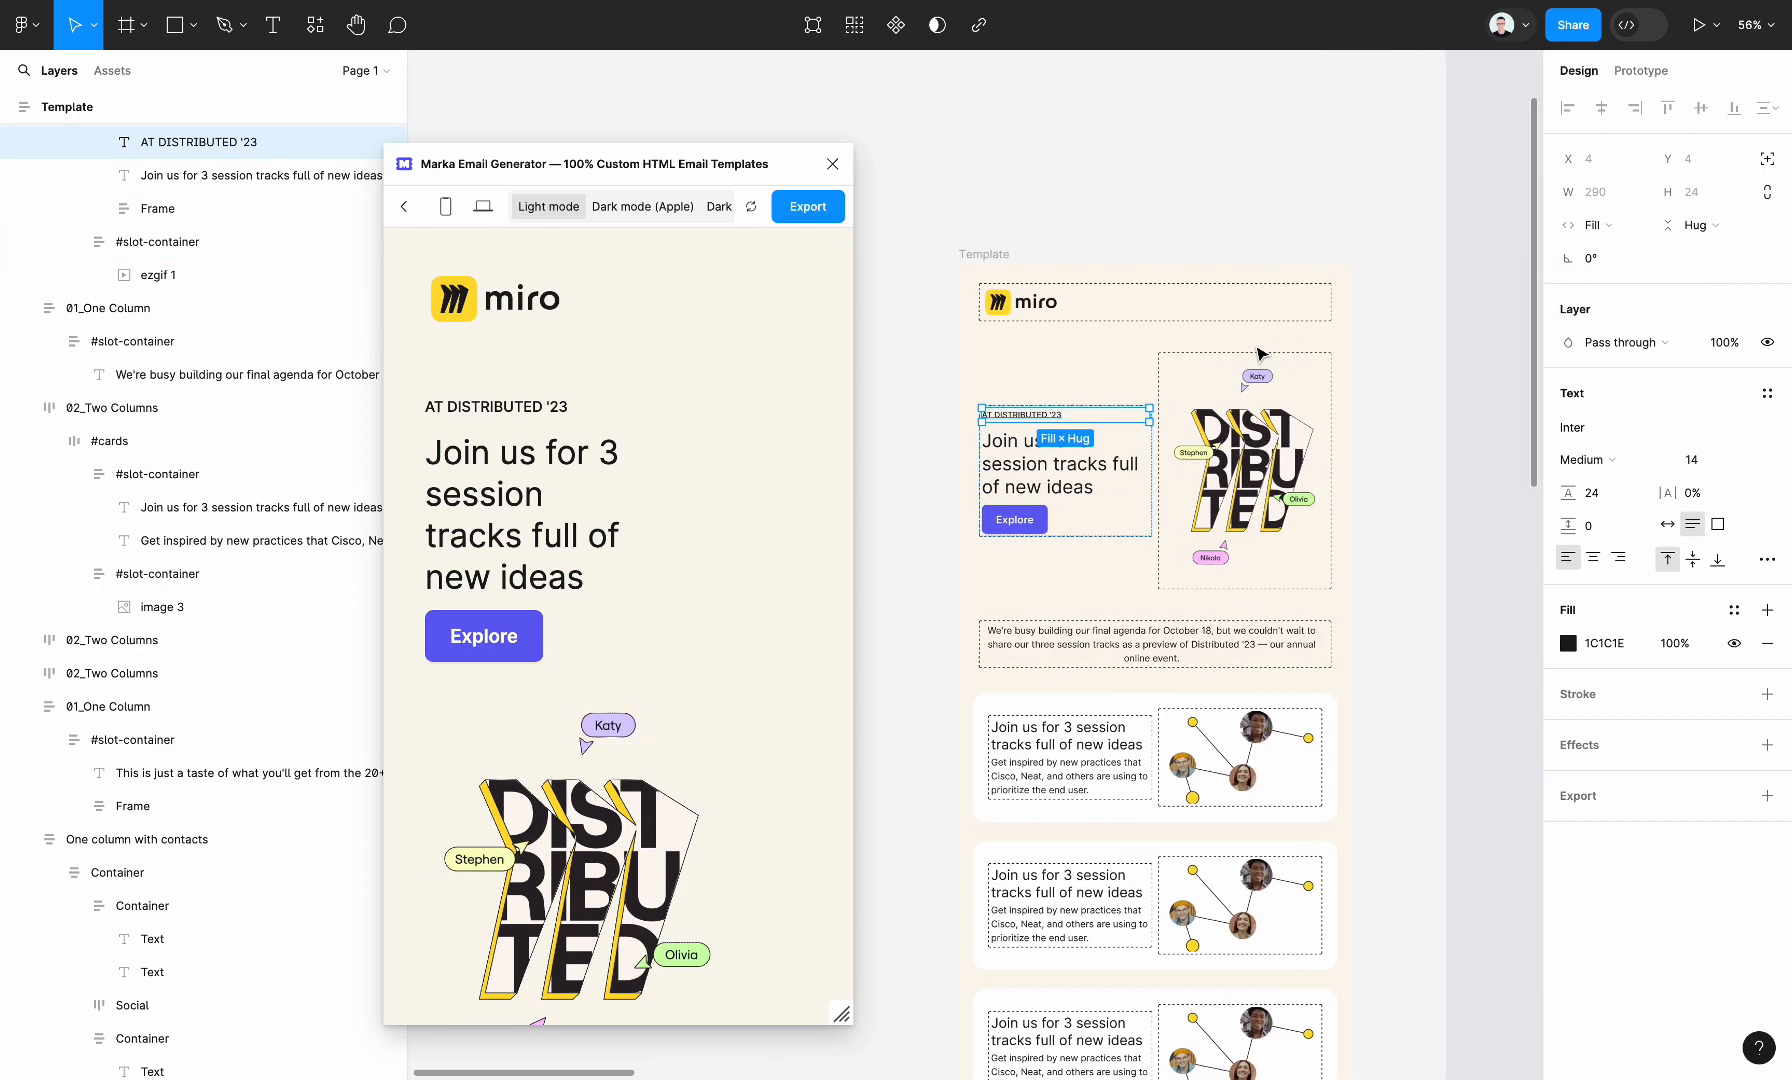
pyautogui.click(1116, 232)
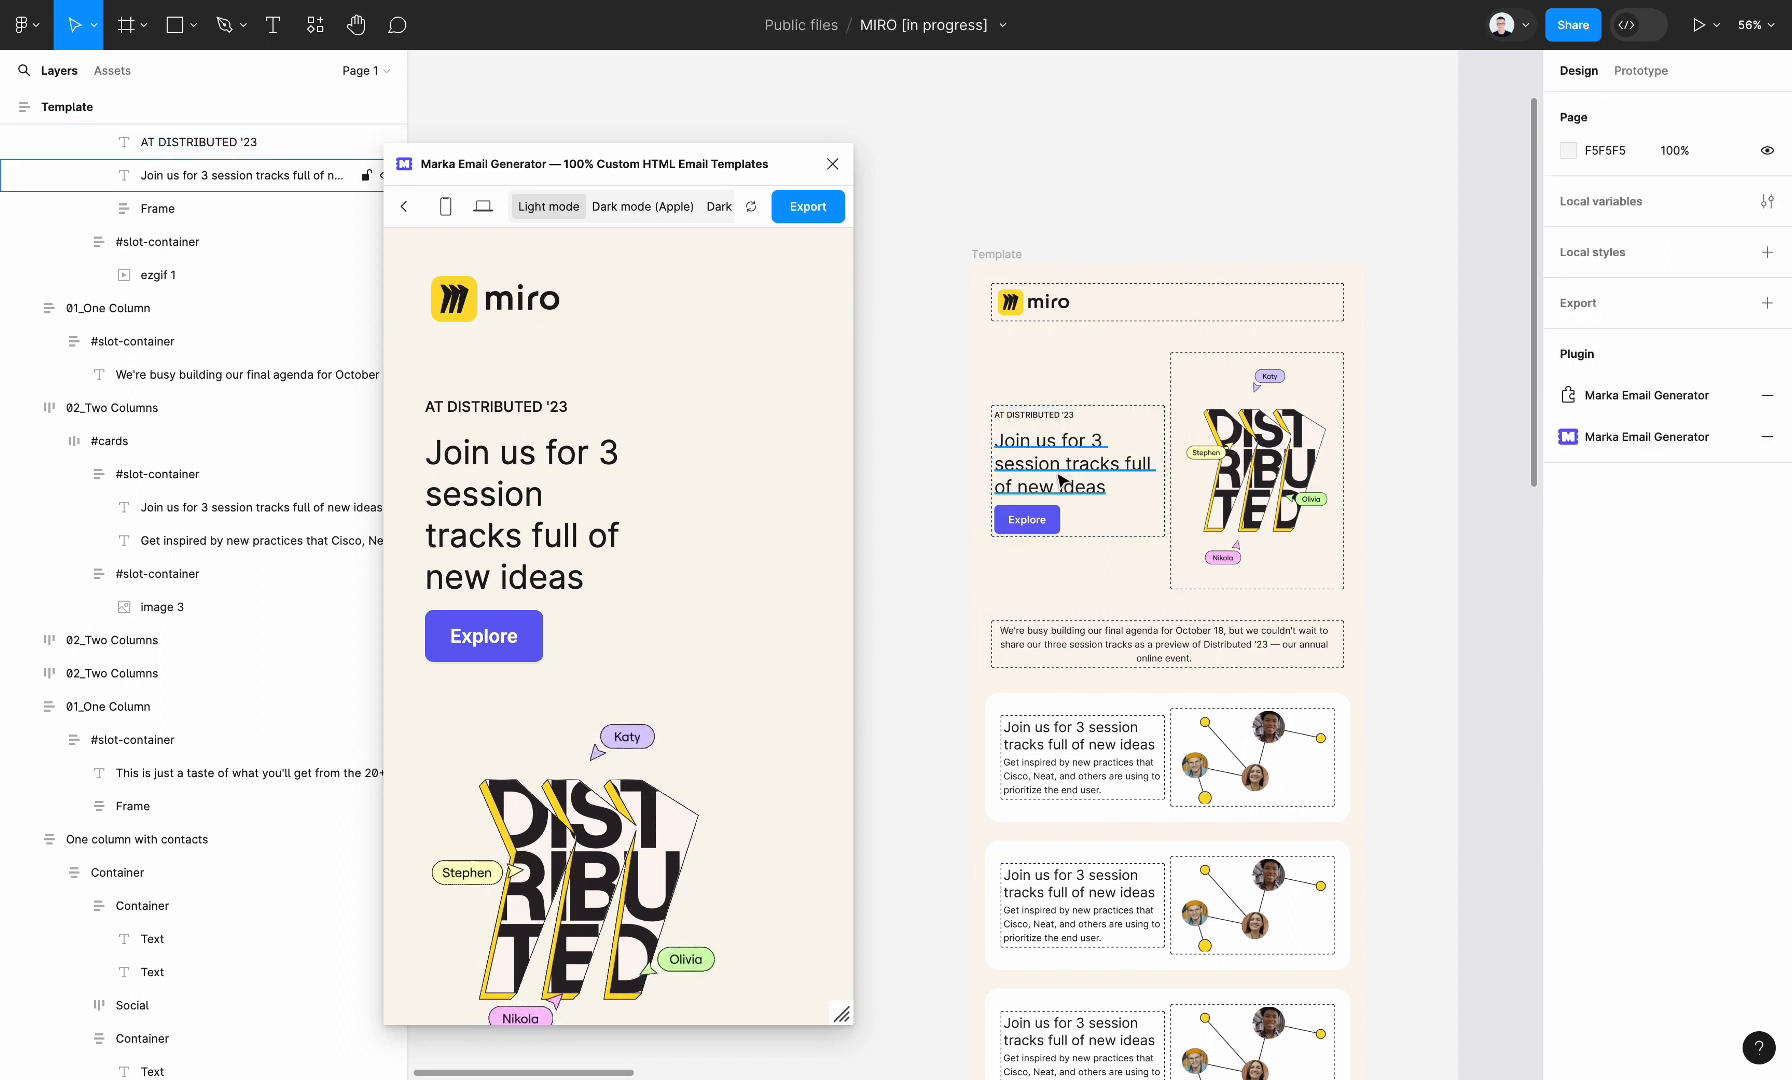
pyautogui.click(751, 210)
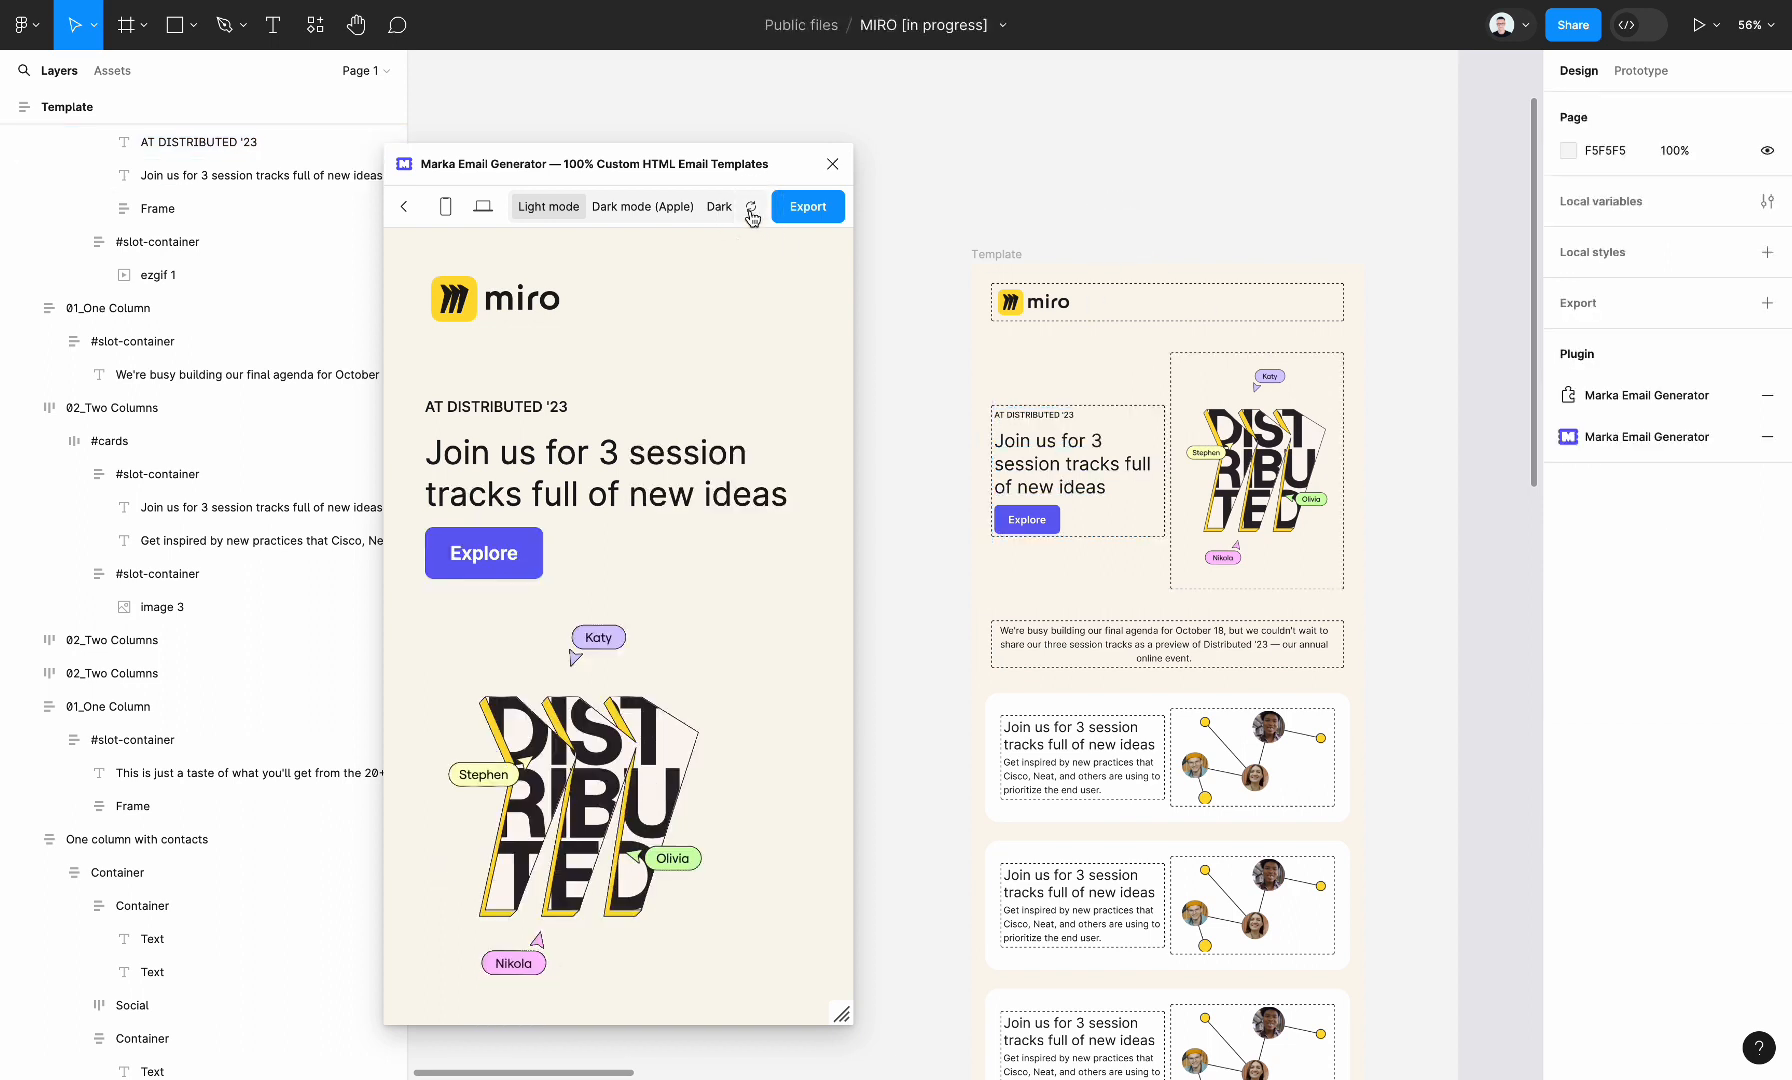
# Set the vertical spacing between items in the hero section's text slot-container to 20
pyautogui.doubleClick(1109, 484)
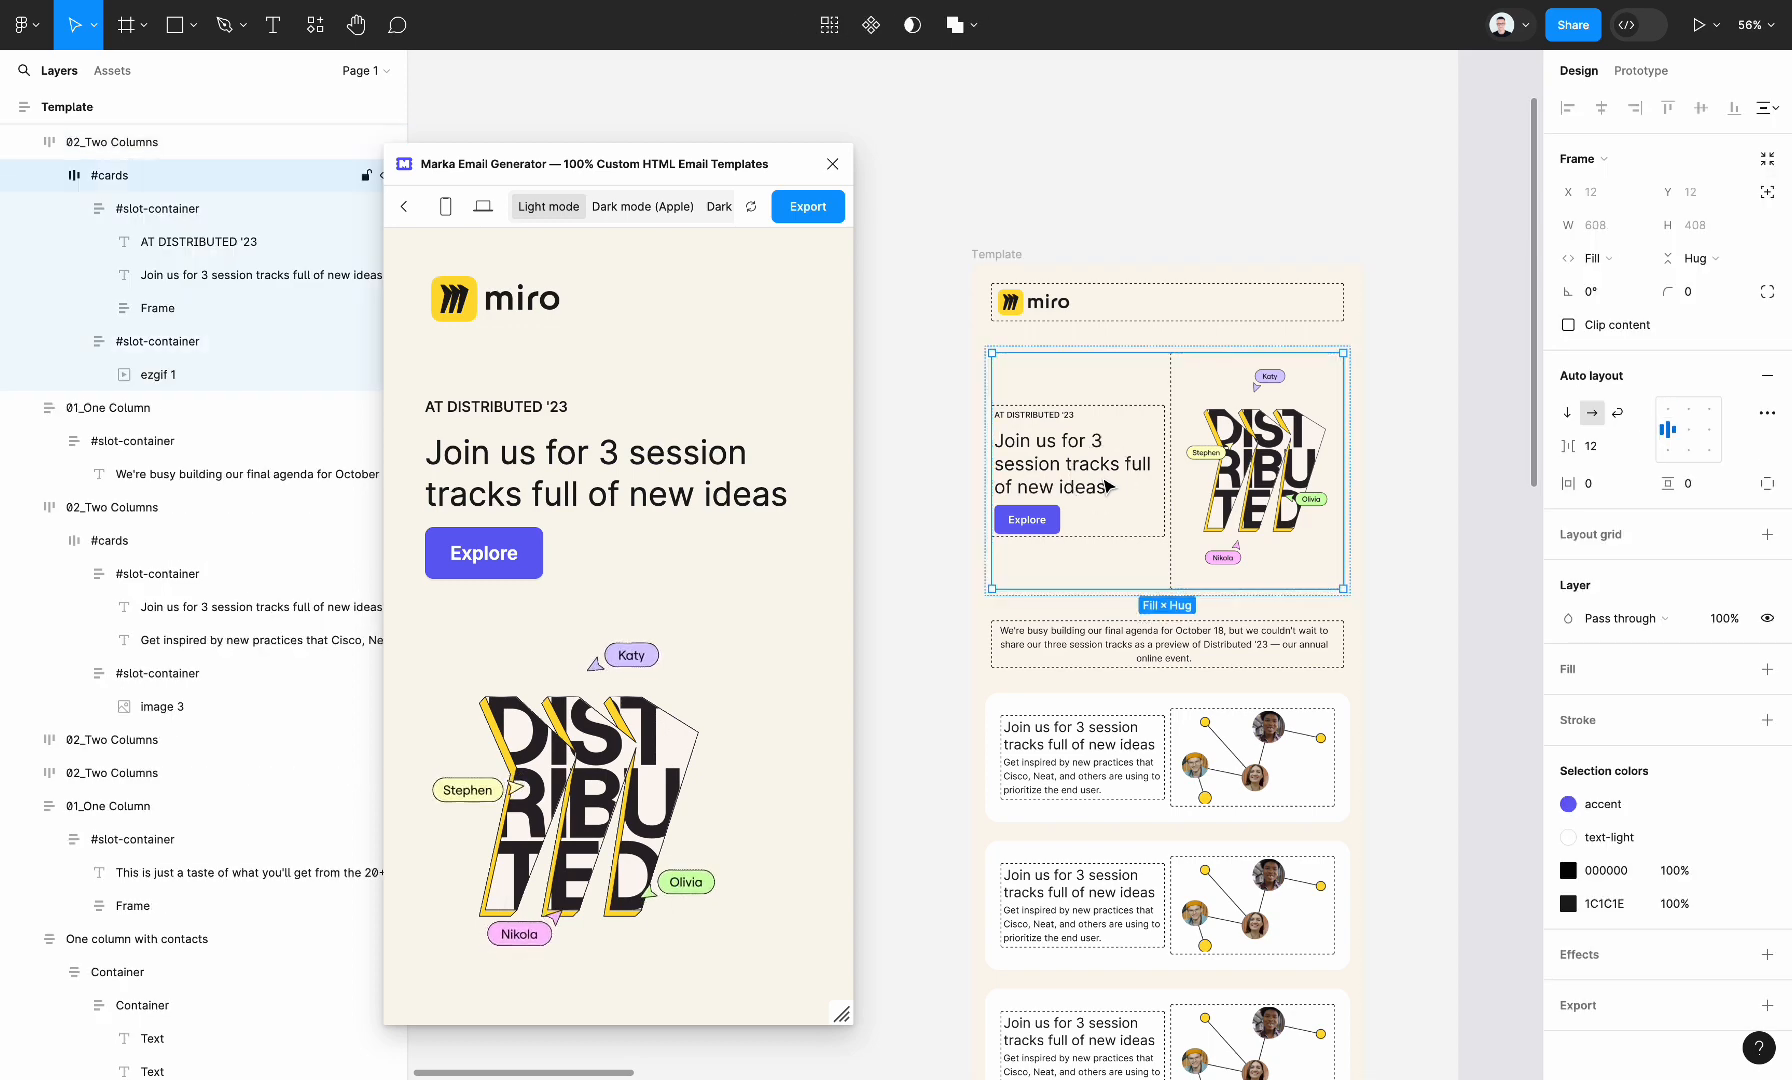
pyautogui.doubleClick(1109, 484)
pyautogui.press('Up')
pyautogui.press('Up')
pyautogui.press('Up')
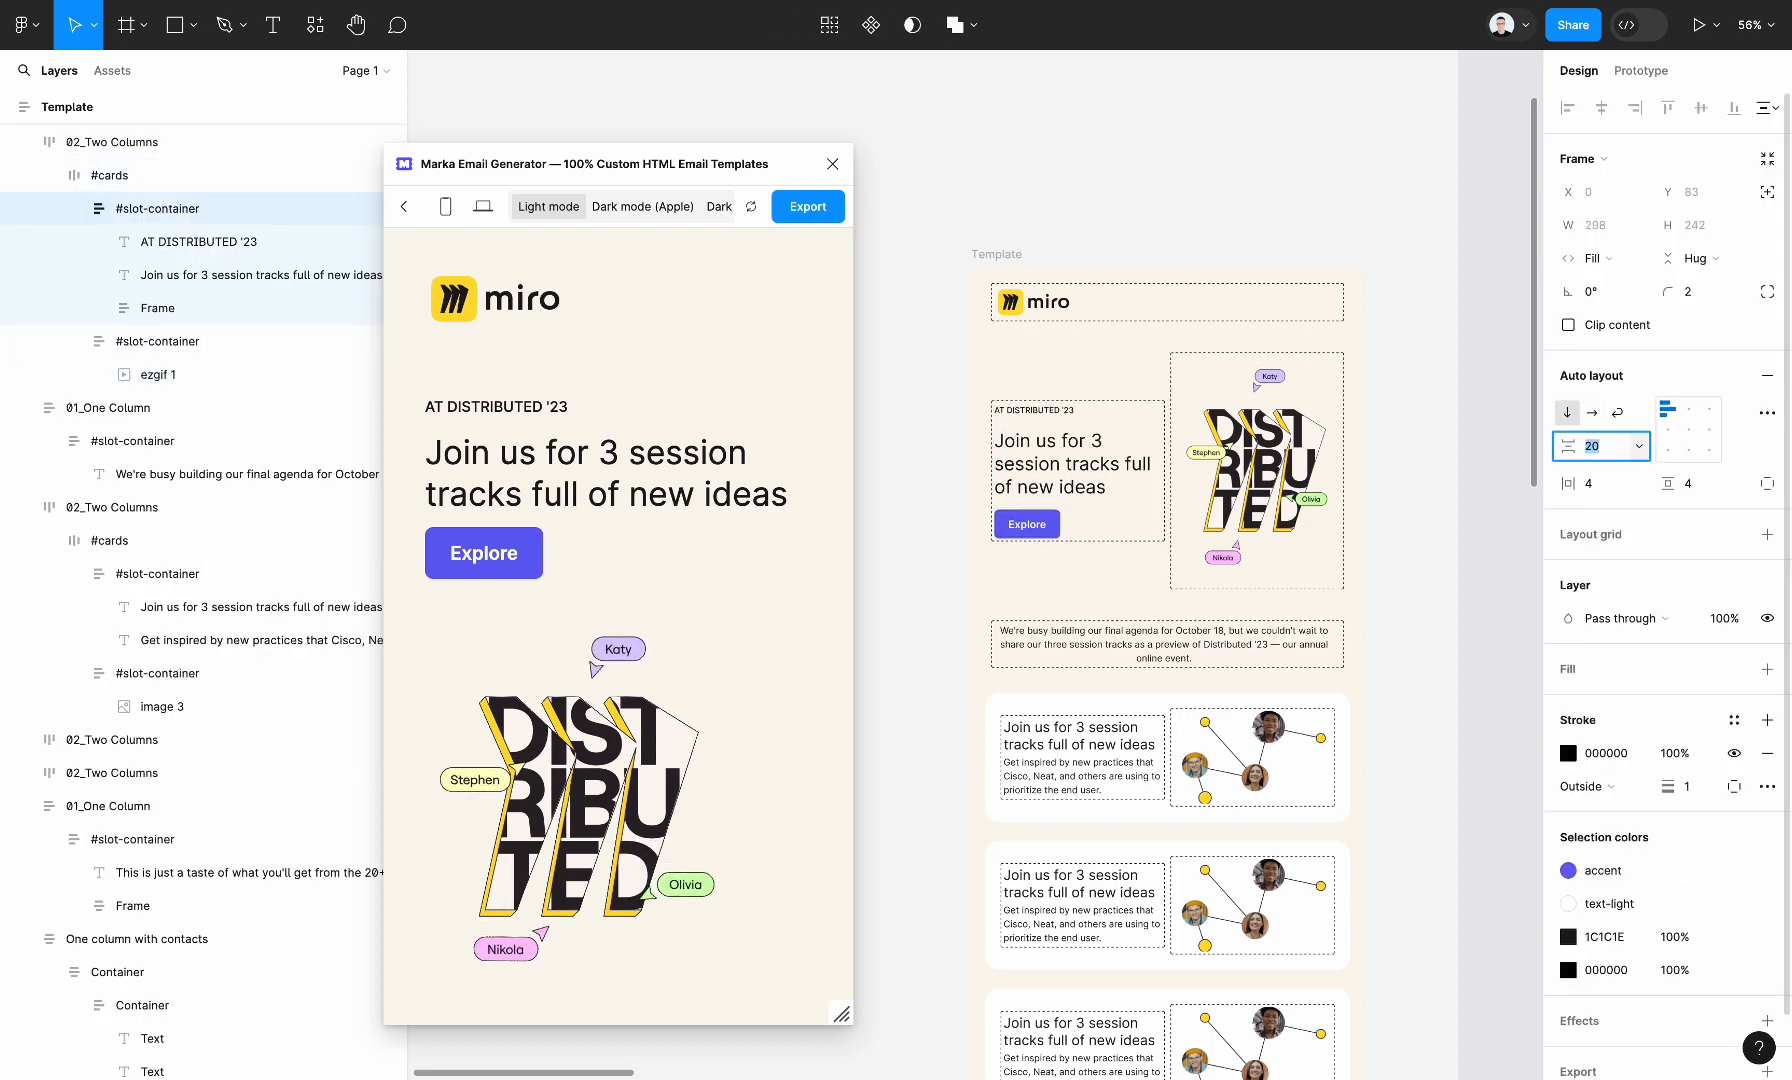
# Refresh the narrow email preview and review the whole email down to its footer
pyautogui.click(751, 206)
pyautogui.scroll(-3, 701, 597)
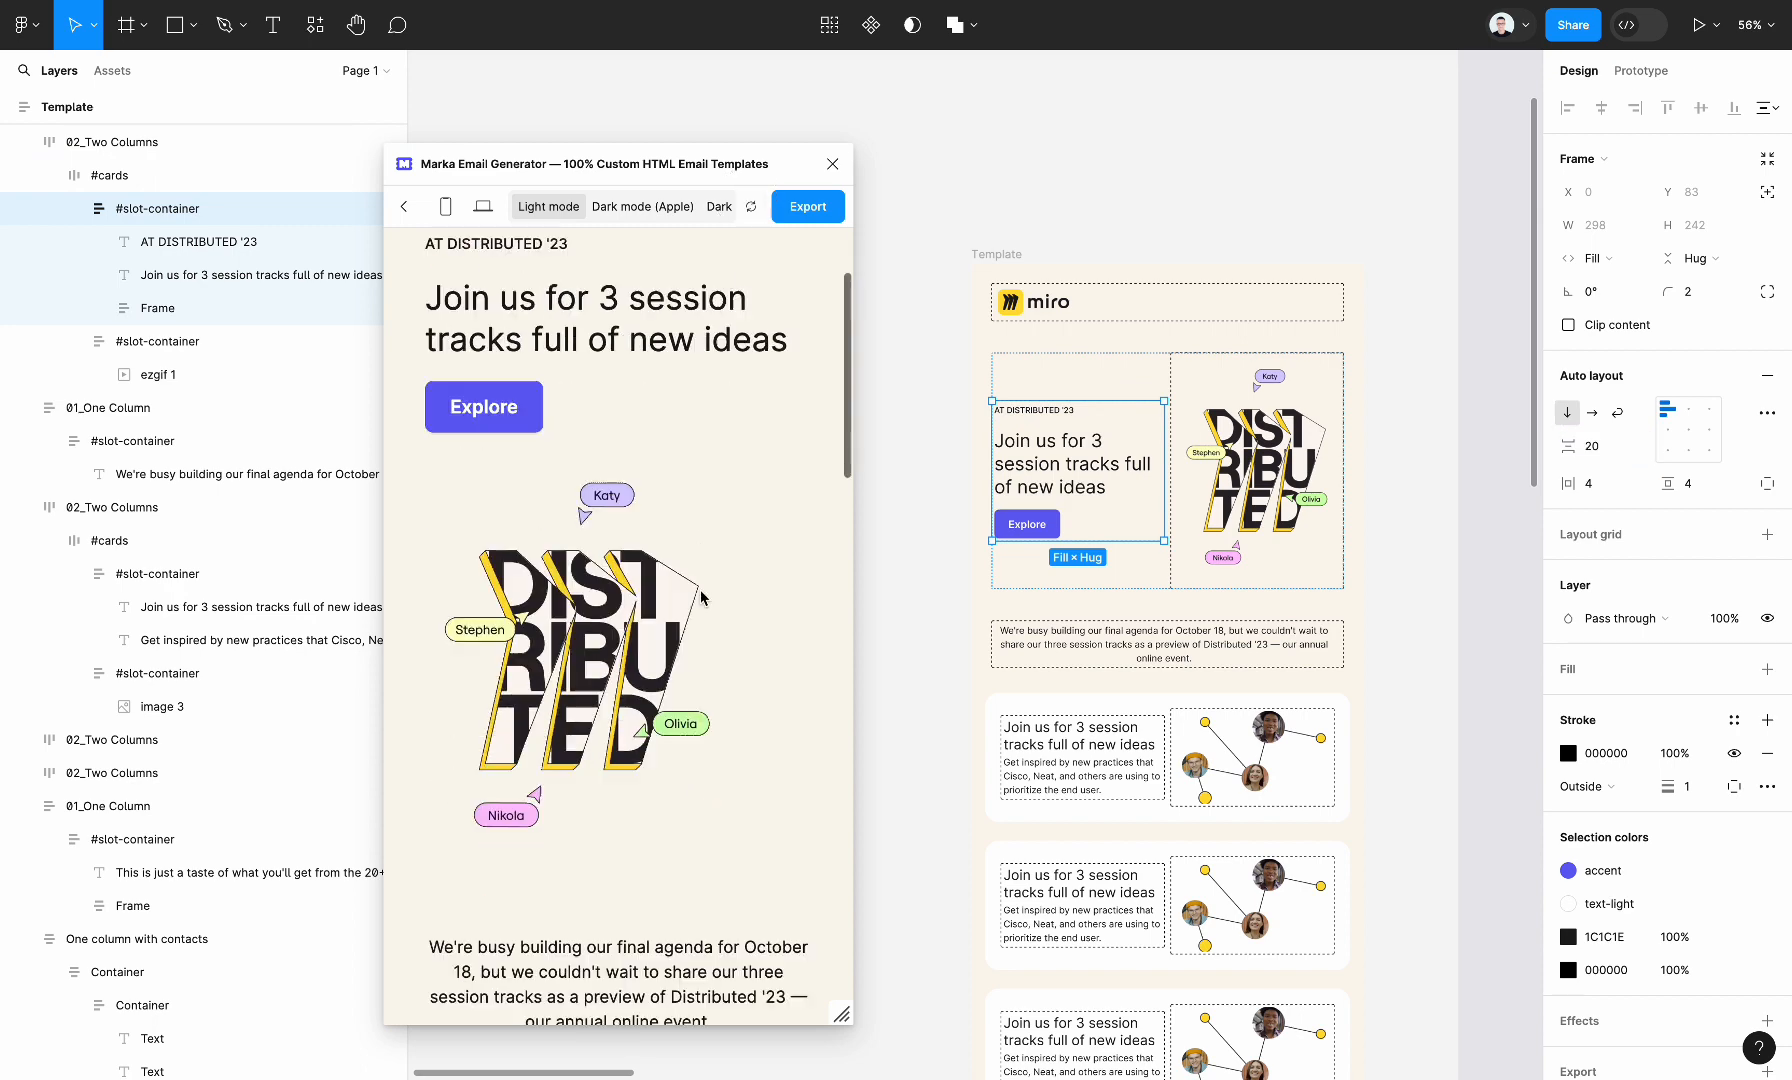
pyautogui.scroll(-15, 701, 597)
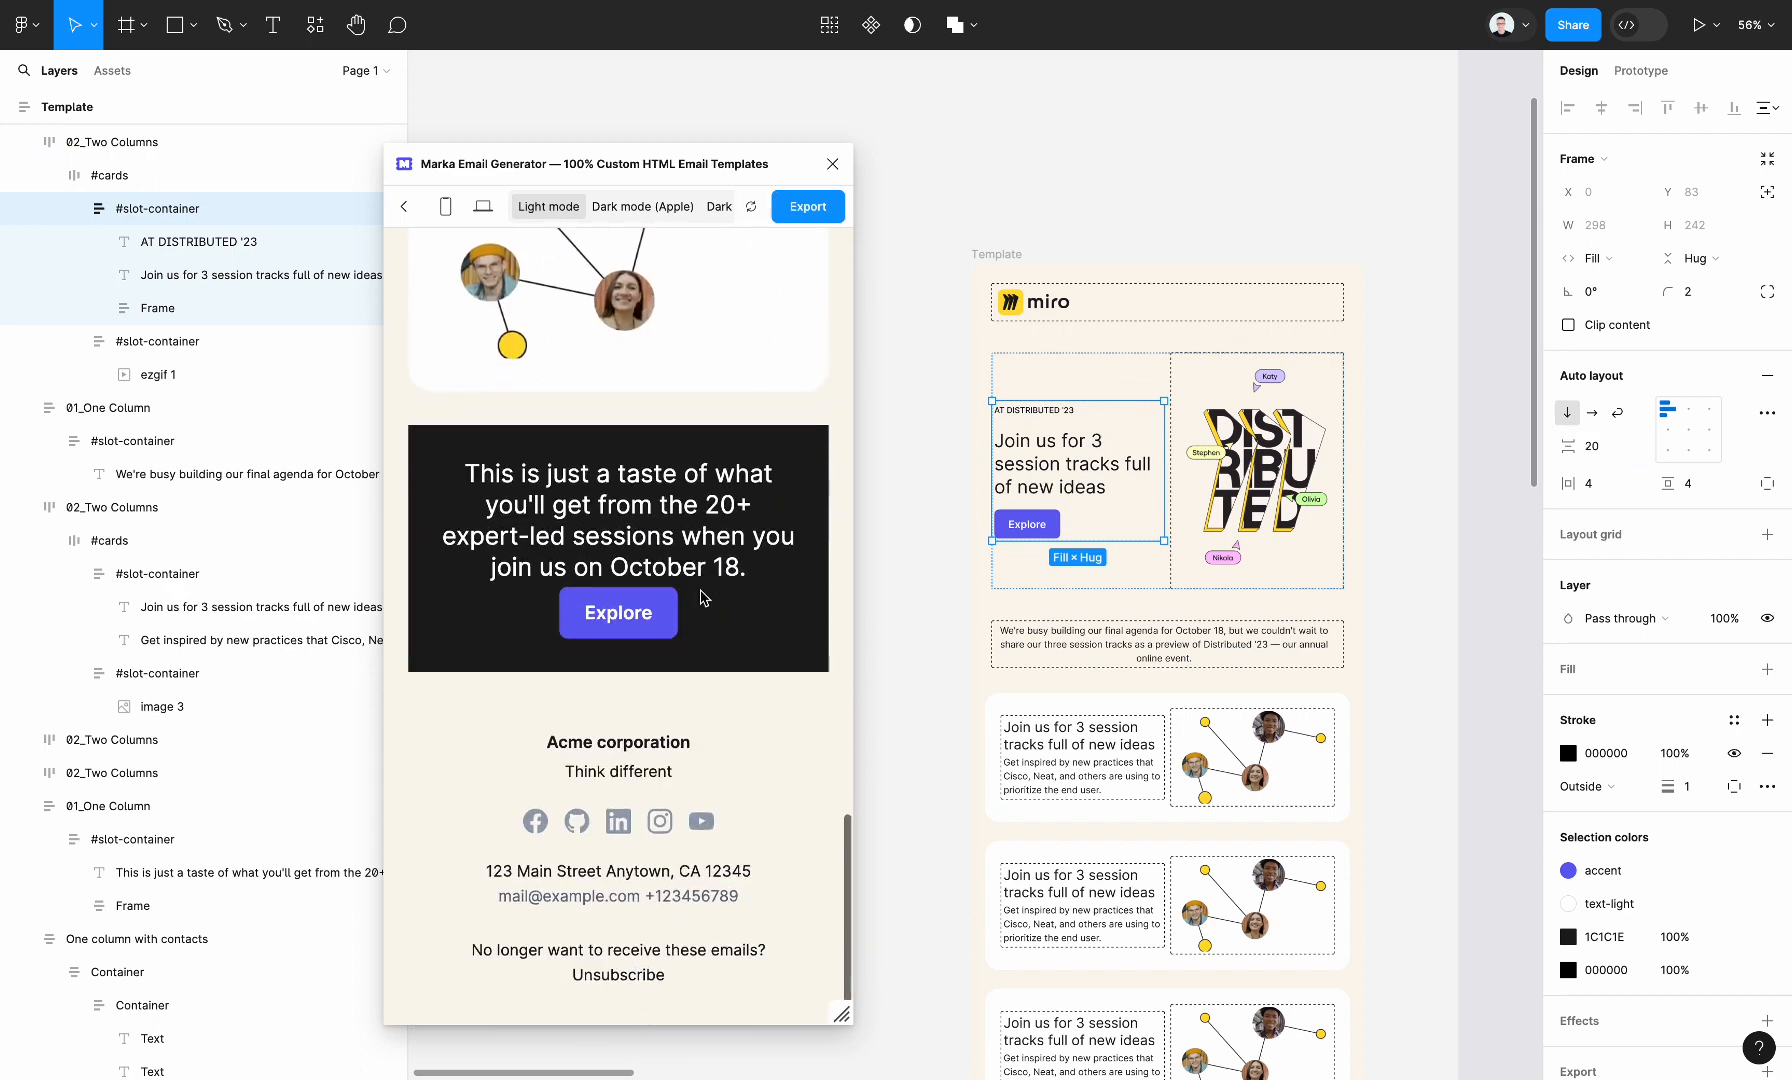
pyautogui.scroll(15, 701, 597)
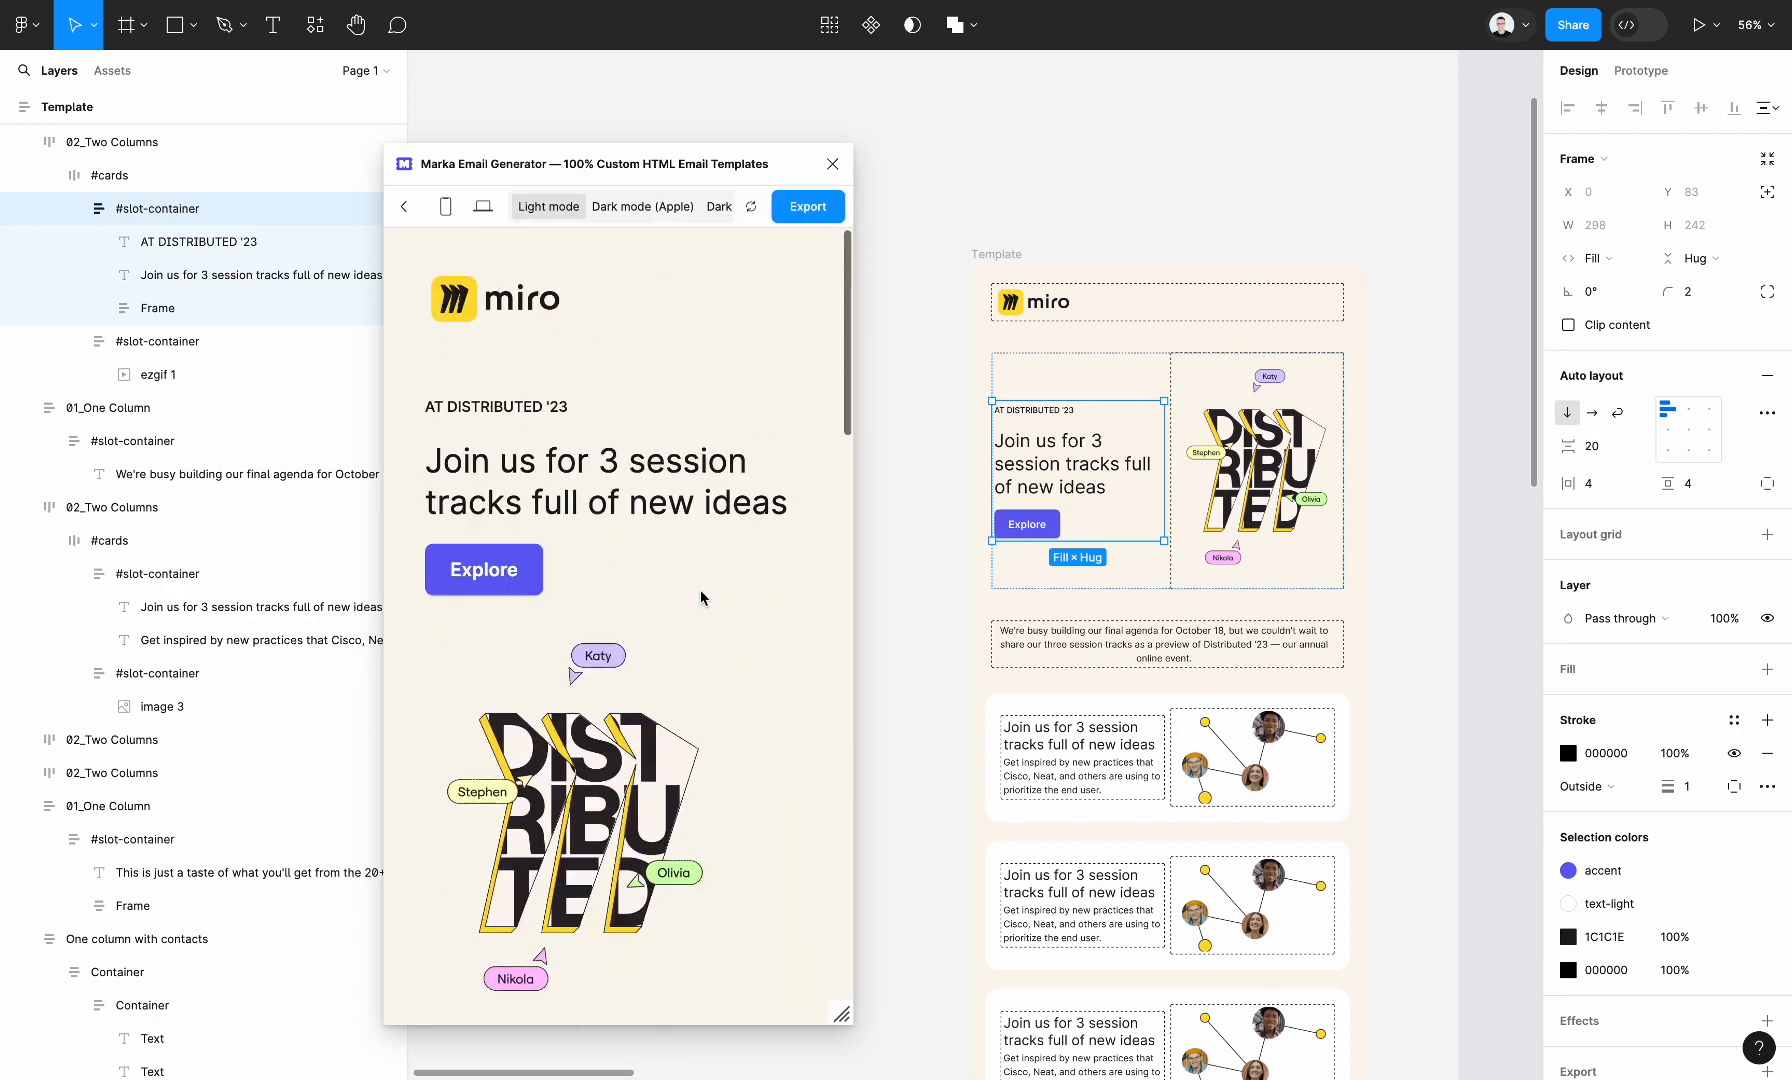
# Open the export options and copy the email's HTML code with images hosted online
pyautogui.click(808, 208)
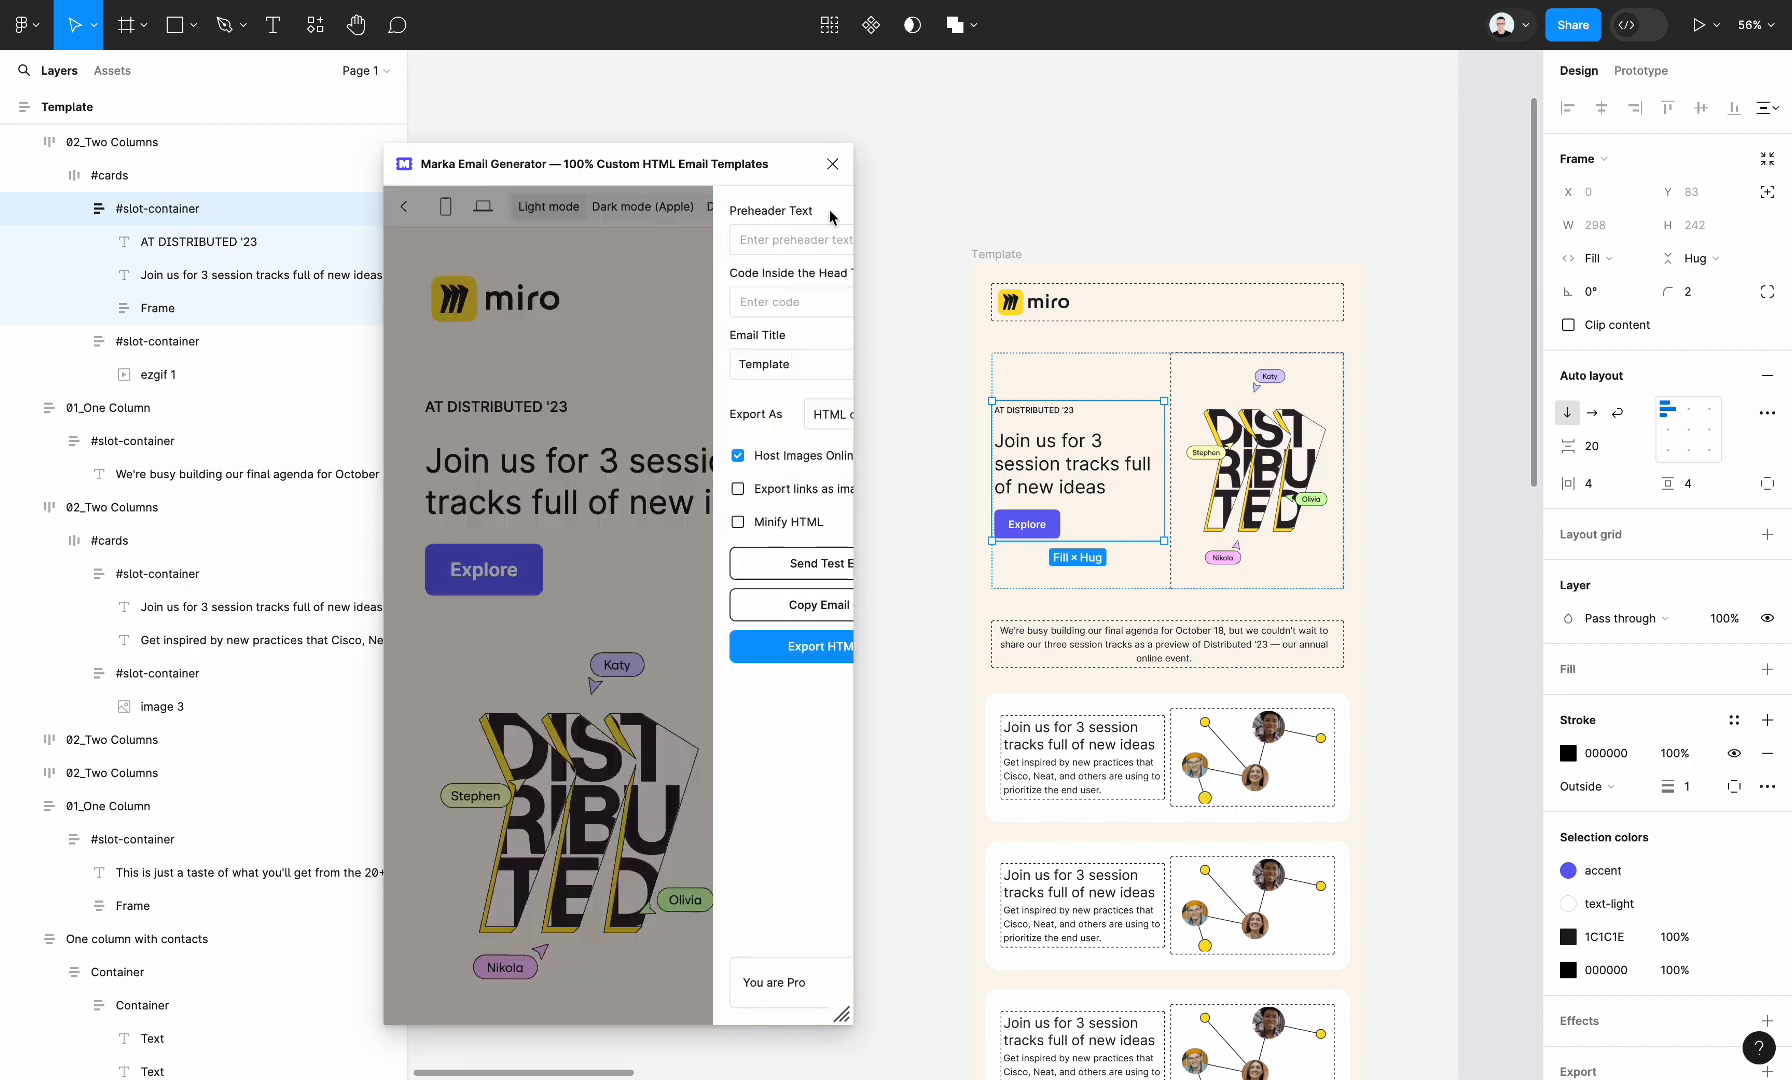
pyautogui.click(816, 612)
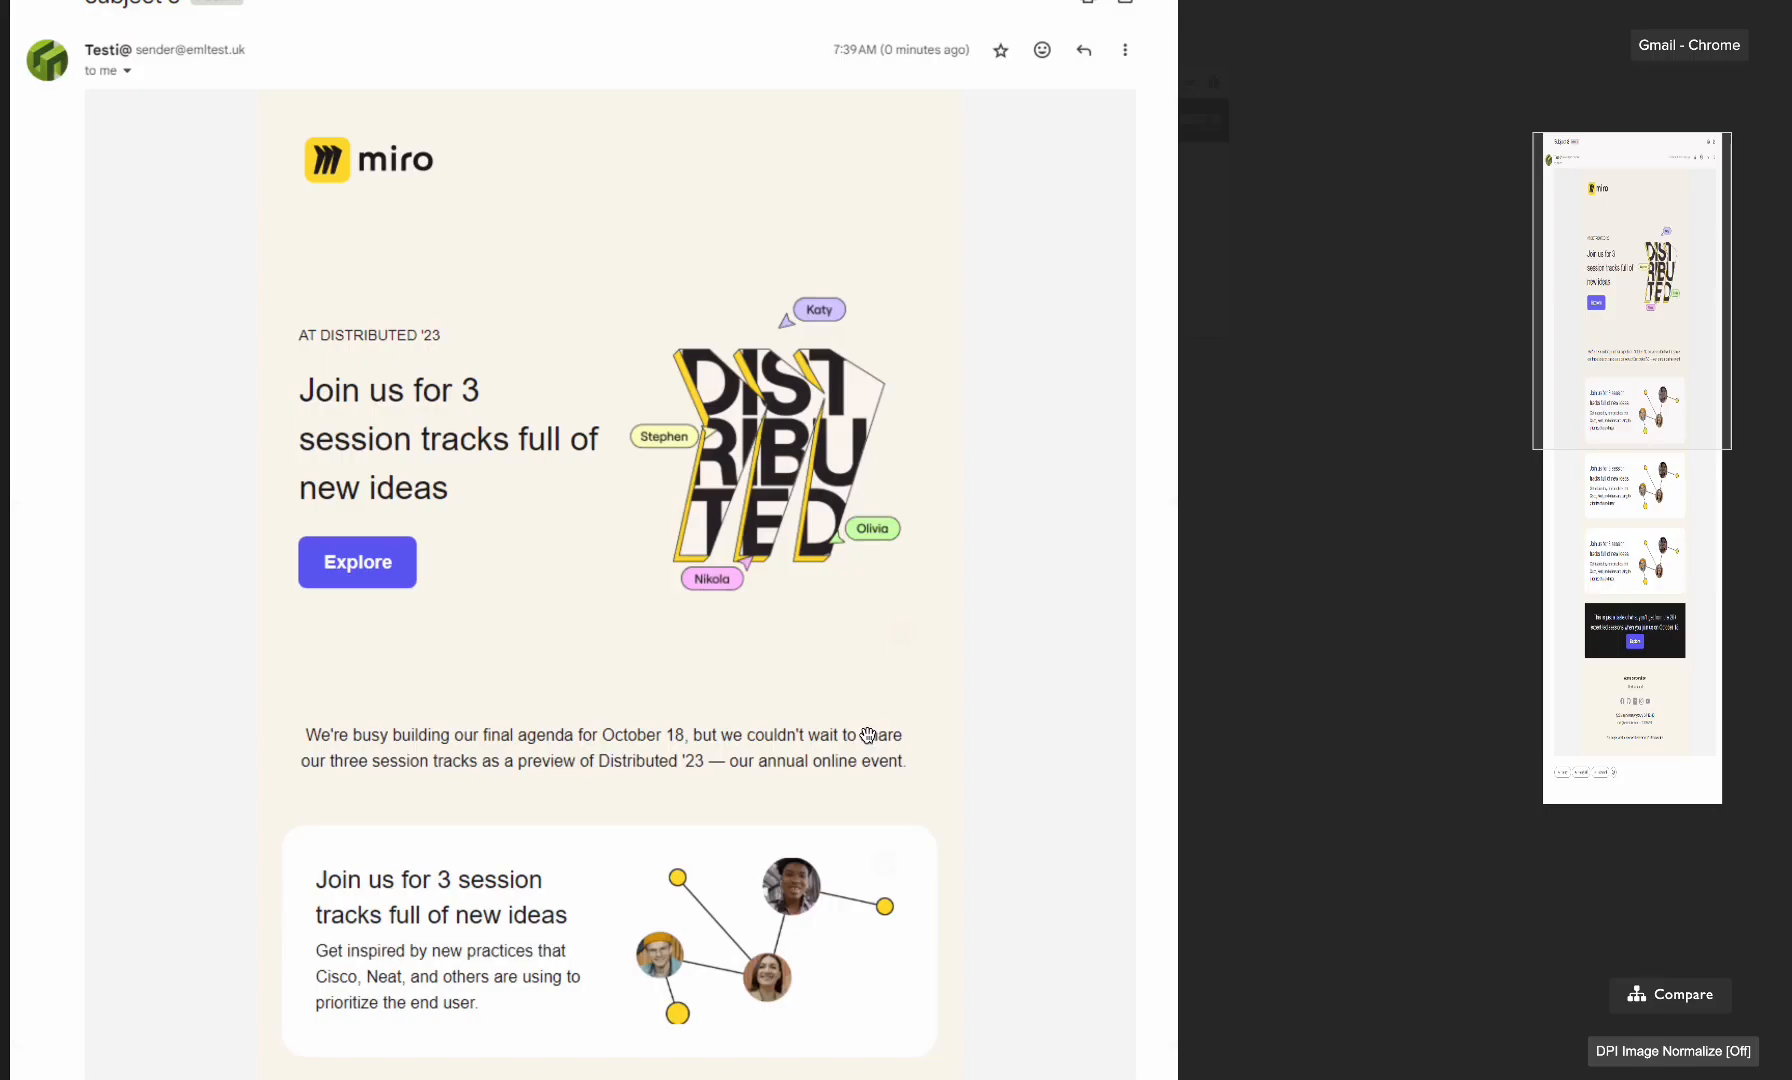
# Switch to the Testi@ email testing tool and examine the full Gmail - Chrome rendering of the email
pyautogui.scroll(-10, 868, 735)
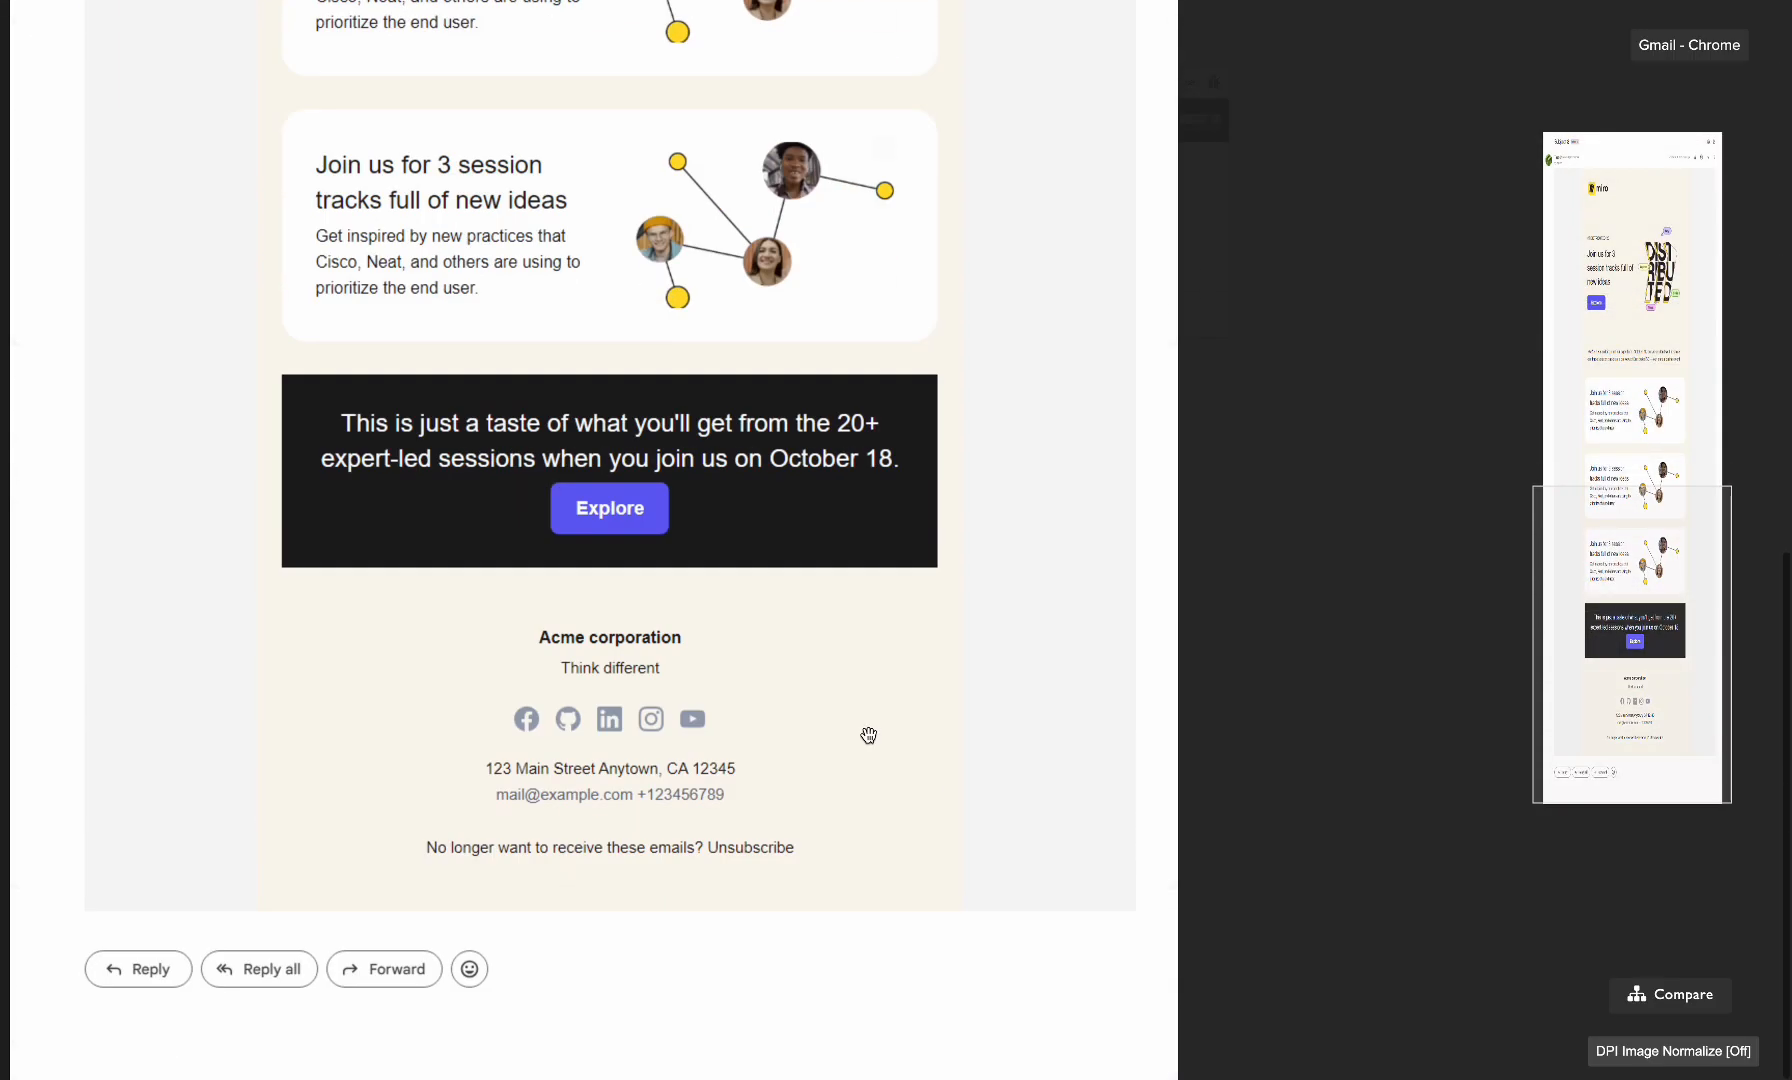
pyautogui.scroll(10, 868, 735)
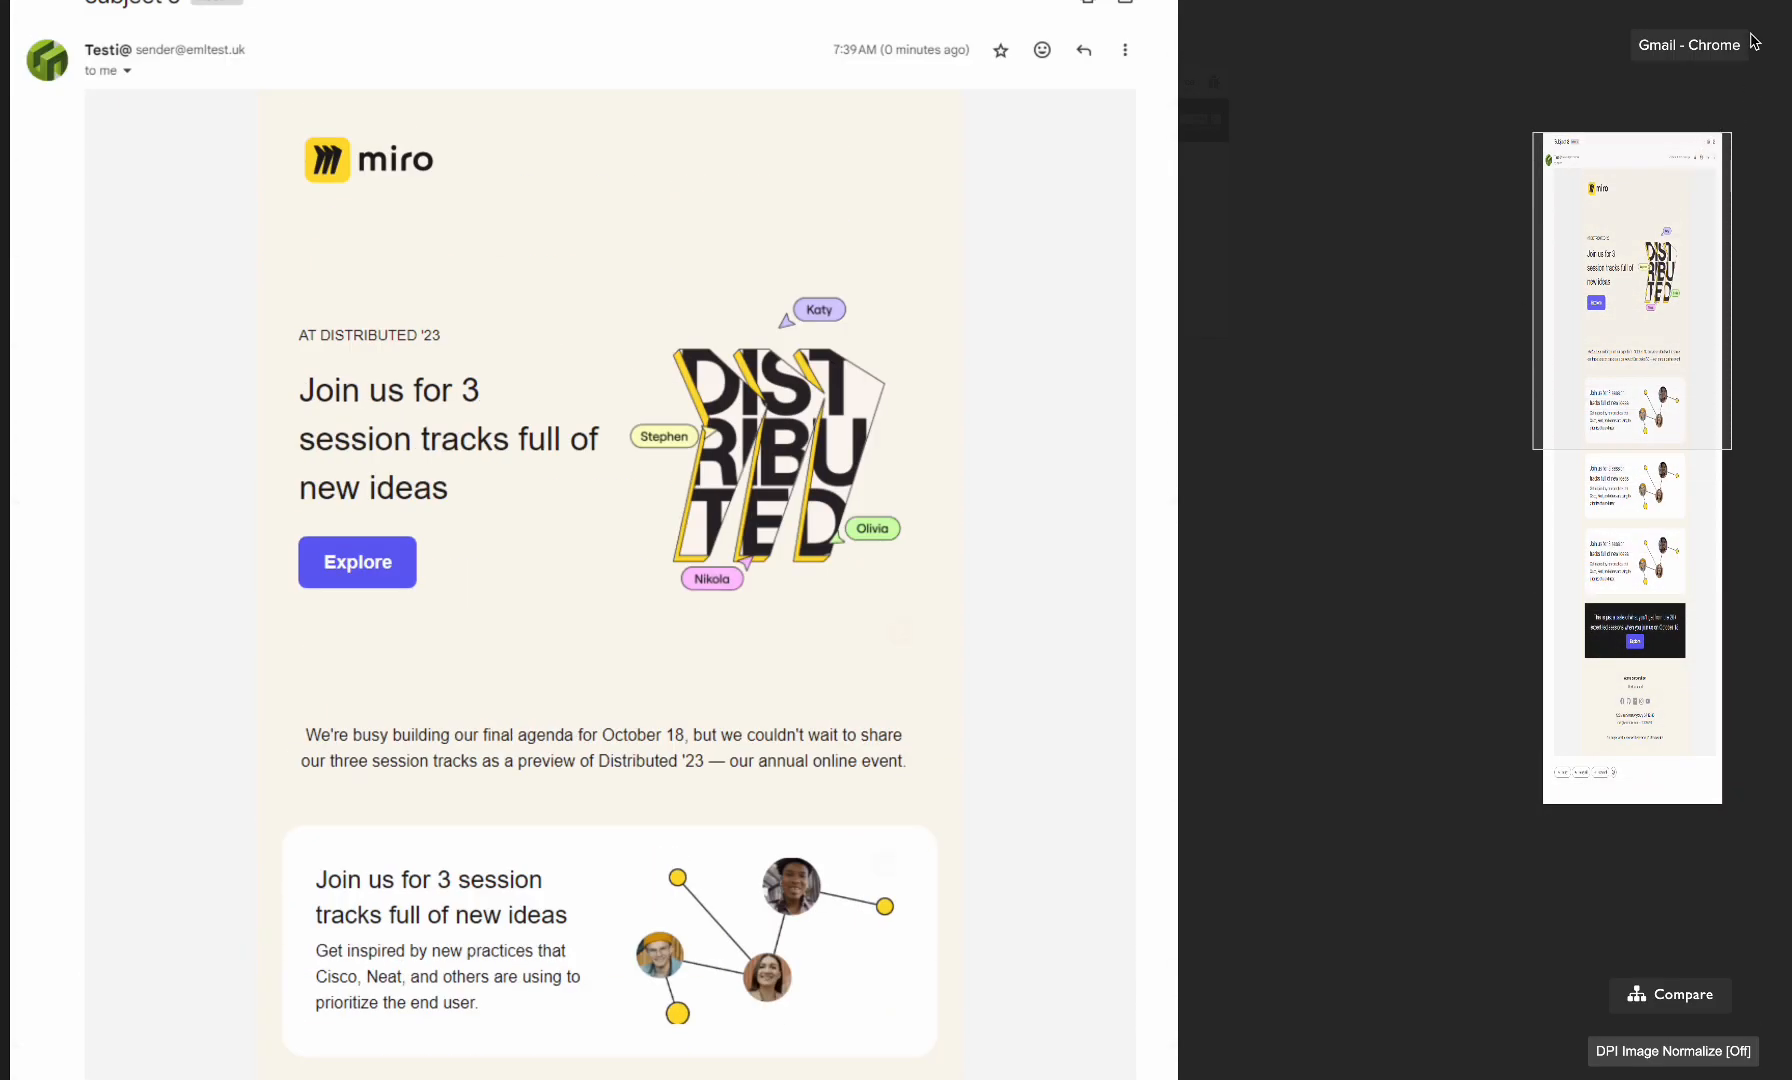
pyautogui.click(1755, 8)
# Examine the Outlook 2021 (2401) light rendering of the email from header to footer, and close it
pyautogui.click(300, 228)
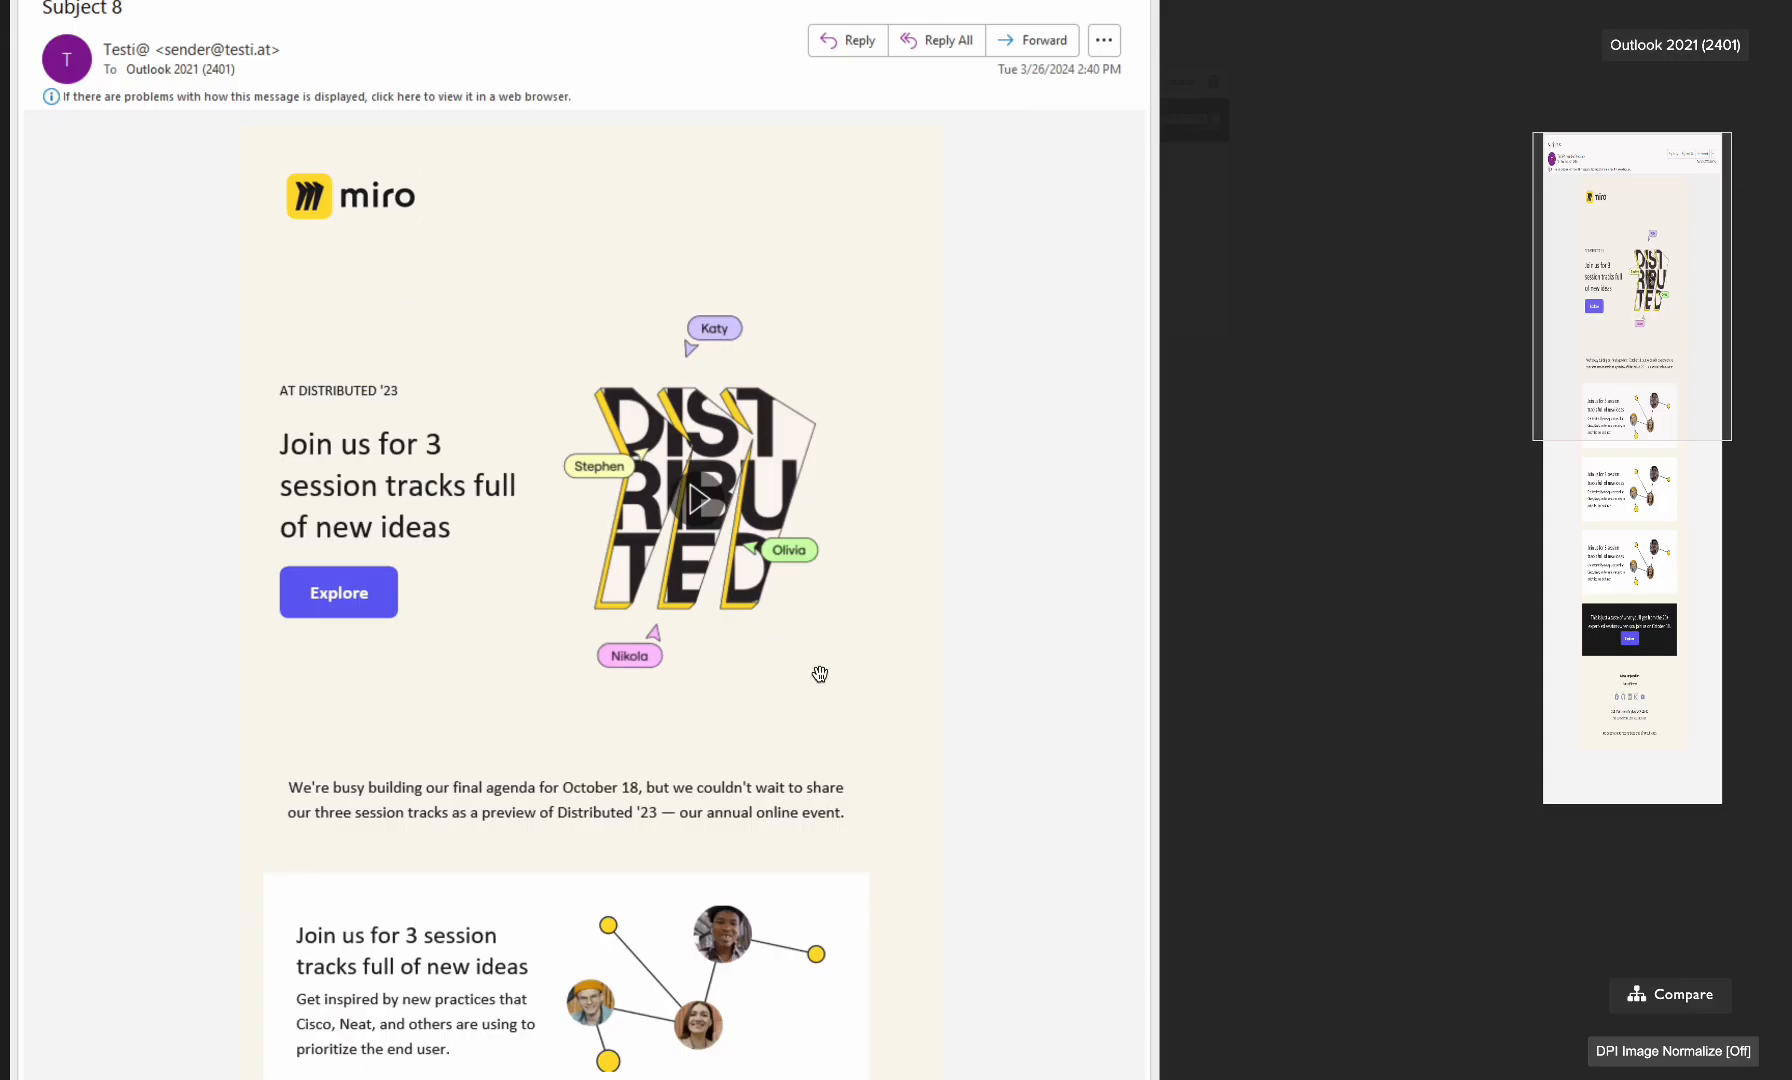
pyautogui.scroll(-10, 824, 692)
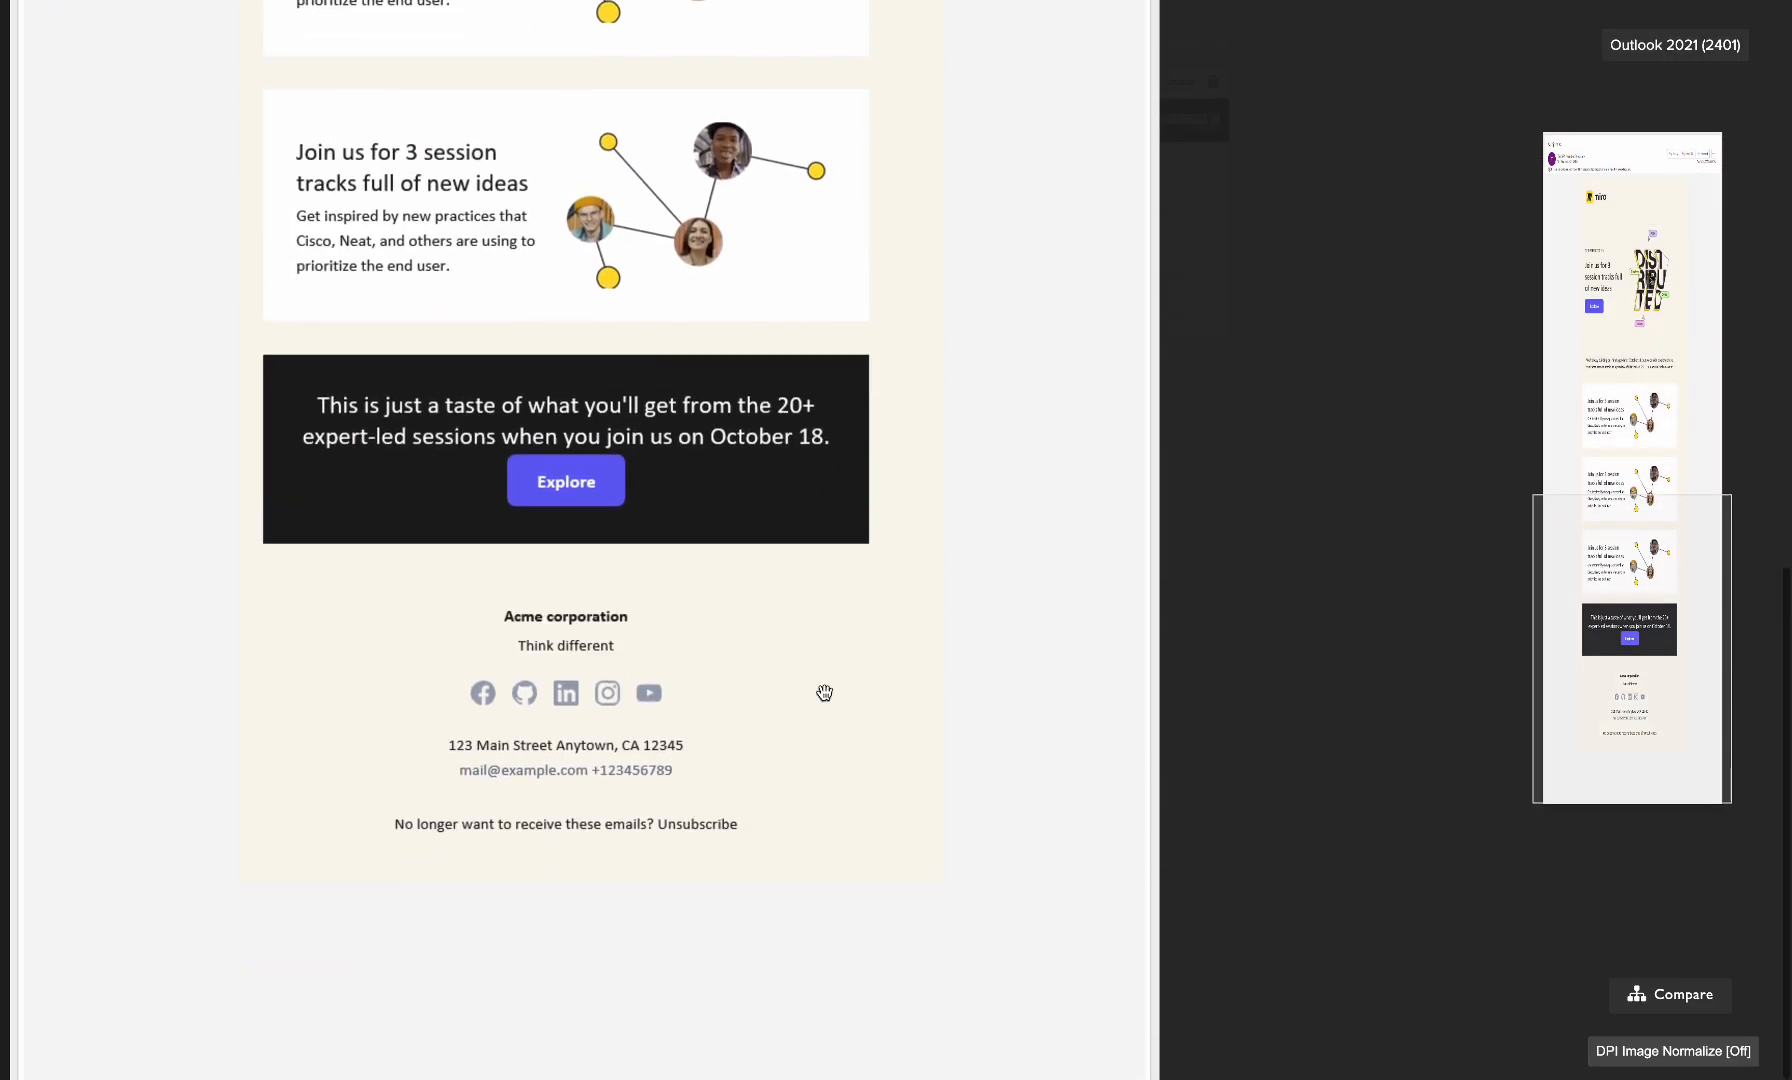
pyautogui.scroll(10, 824, 692)
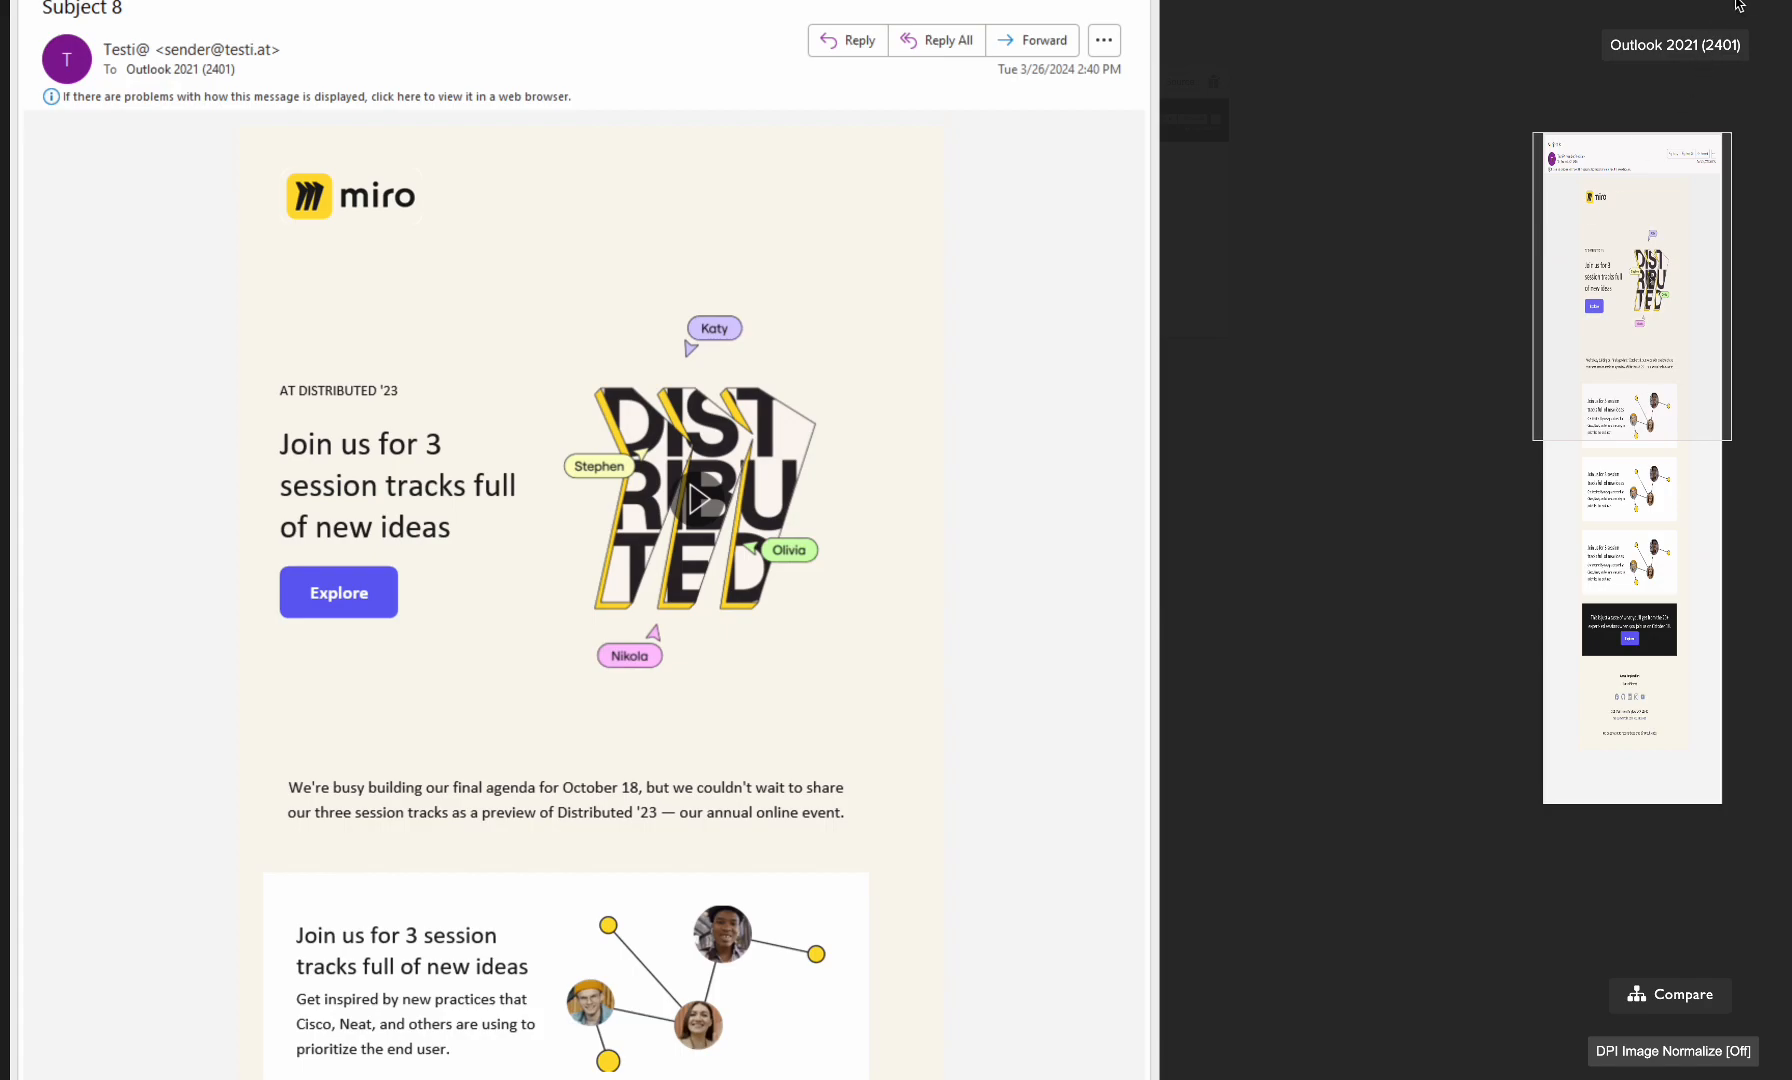
pyautogui.click(1741, 5)
# Examine the Outlook 2021 (dark) (2401) rendering of the email from logo to footer, and return to the client overview
pyautogui.click(726, 236)
pyautogui.scroll(-6, 739, 803)
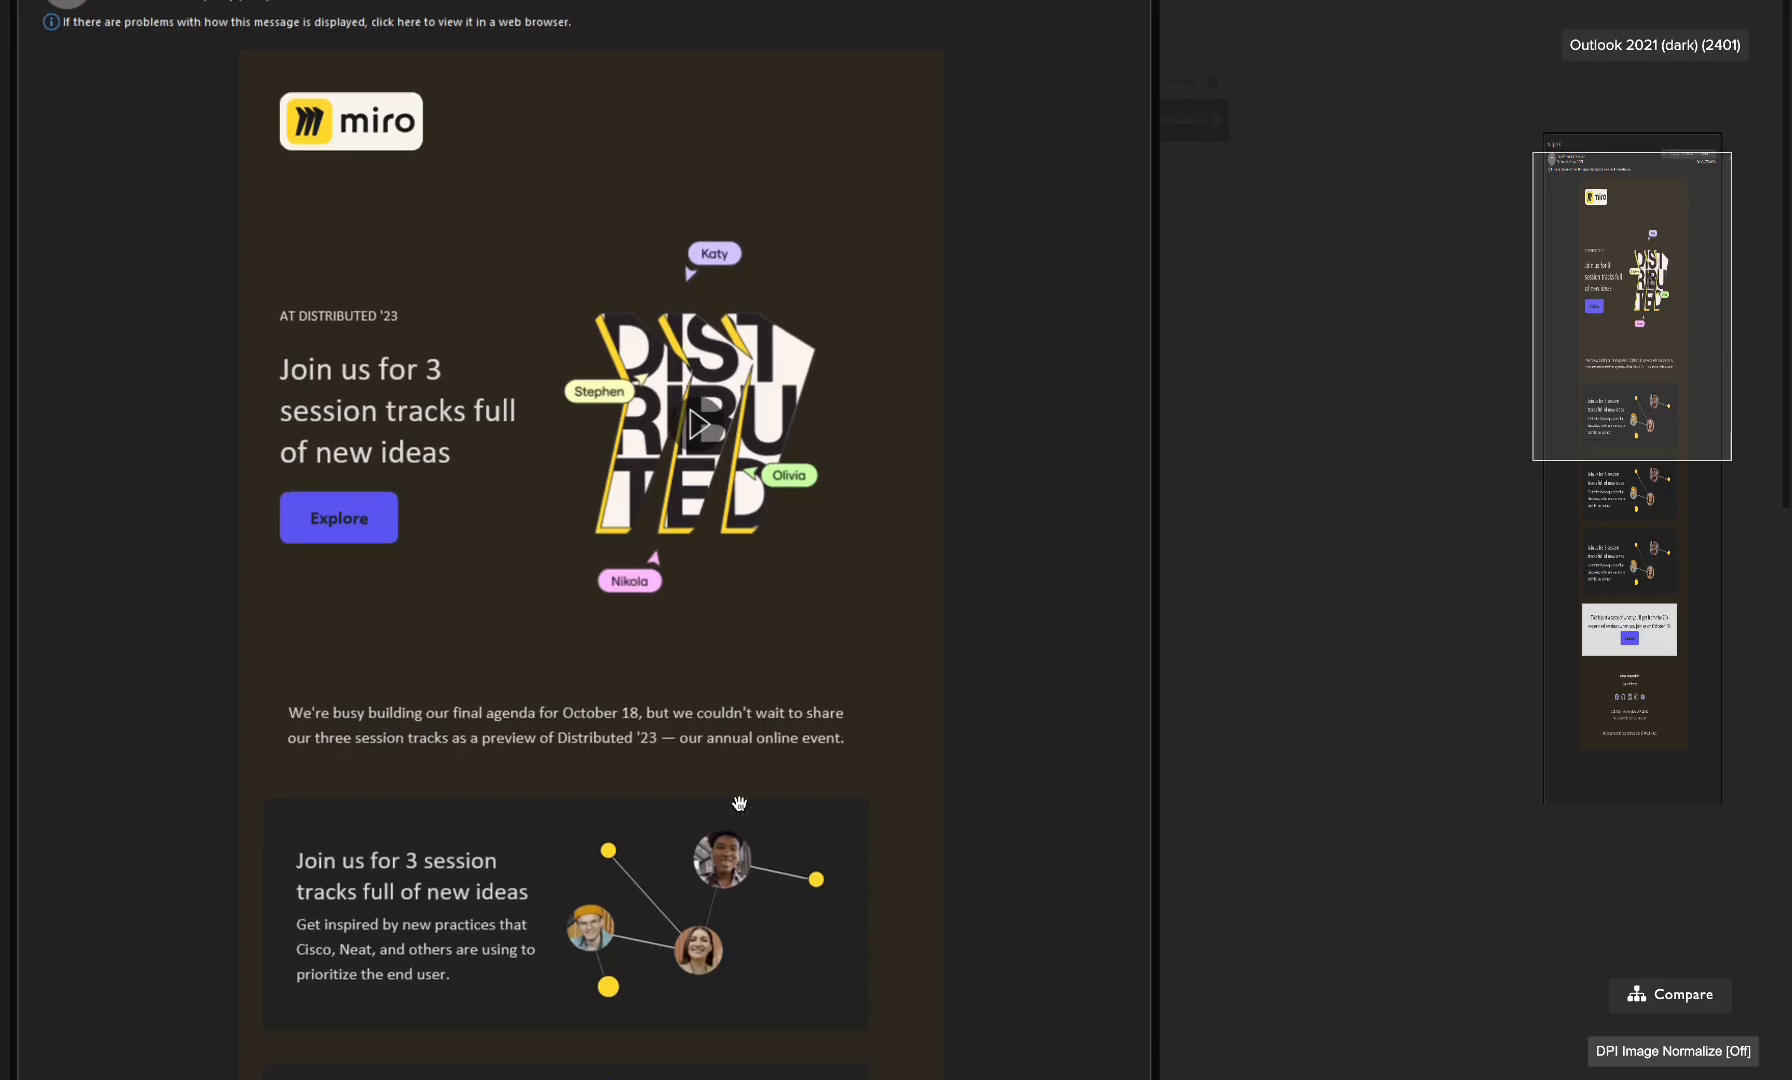
pyautogui.scroll(-1, 739, 803)
pyautogui.scroll(2, 739, 803)
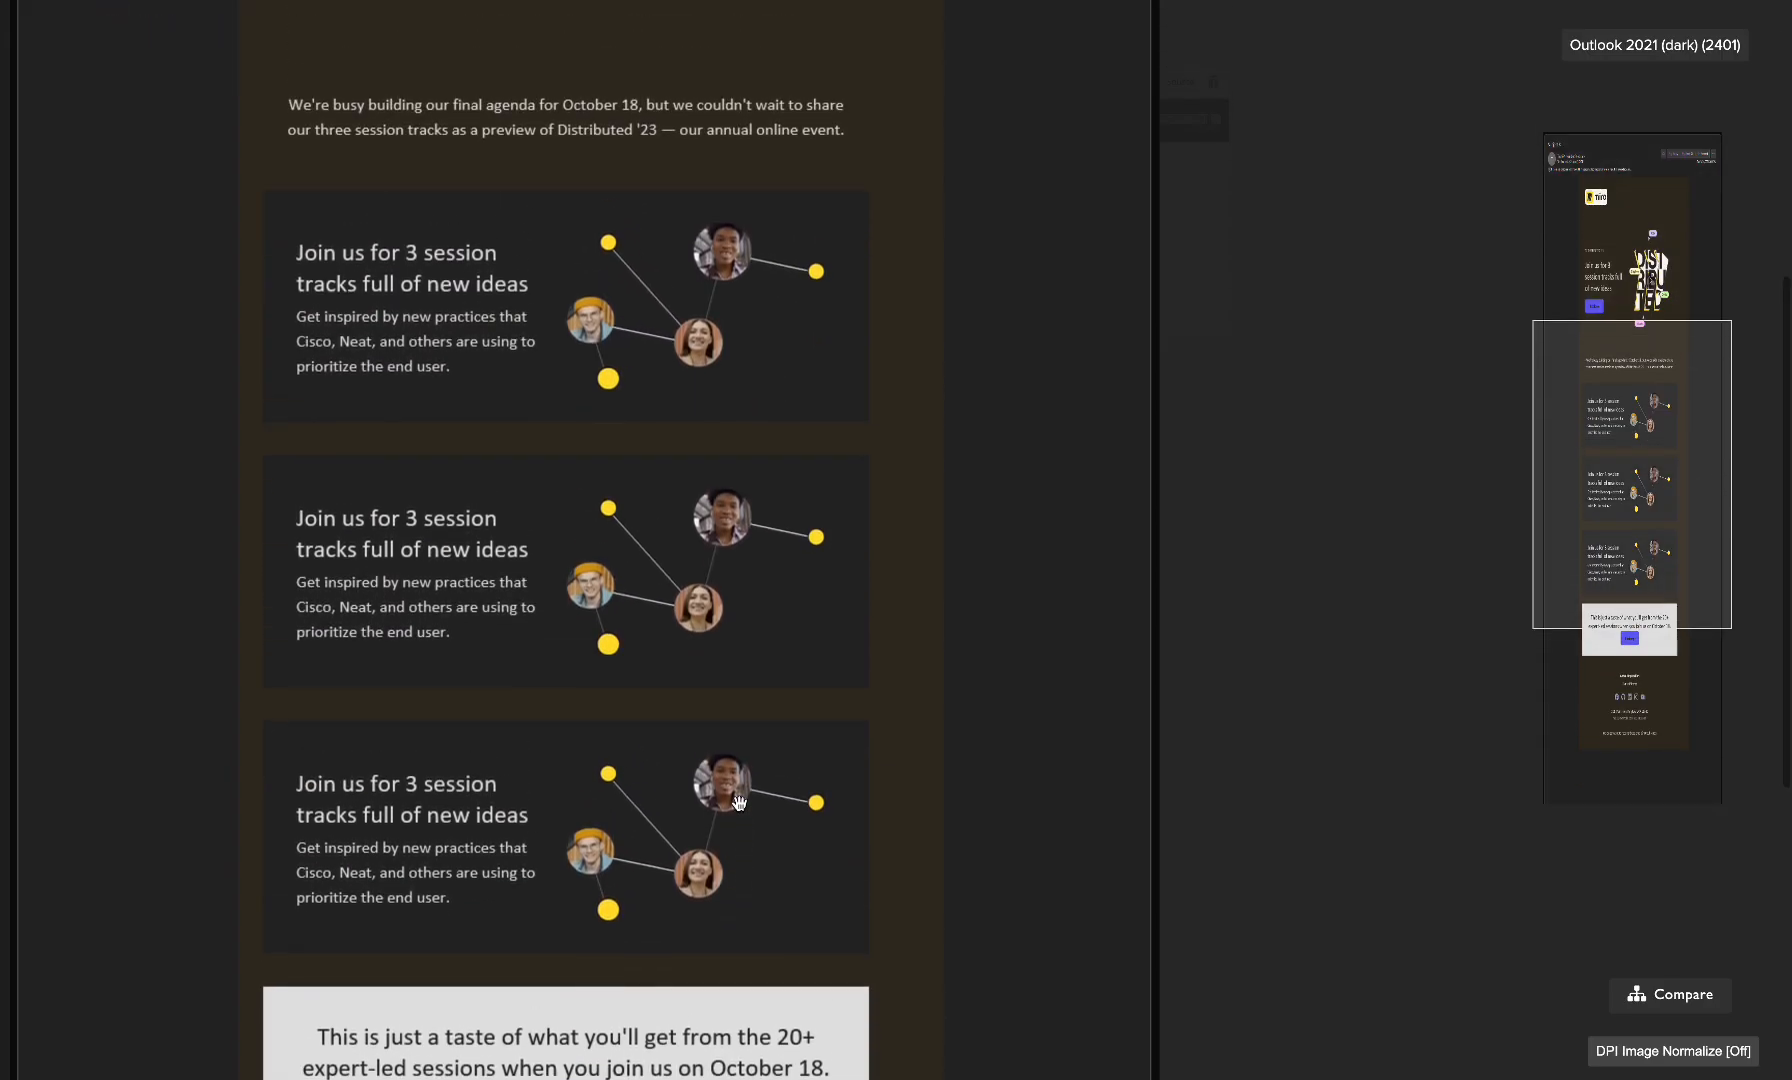
pyautogui.scroll(1, 739, 803)
pyautogui.scroll(-3, 739, 803)
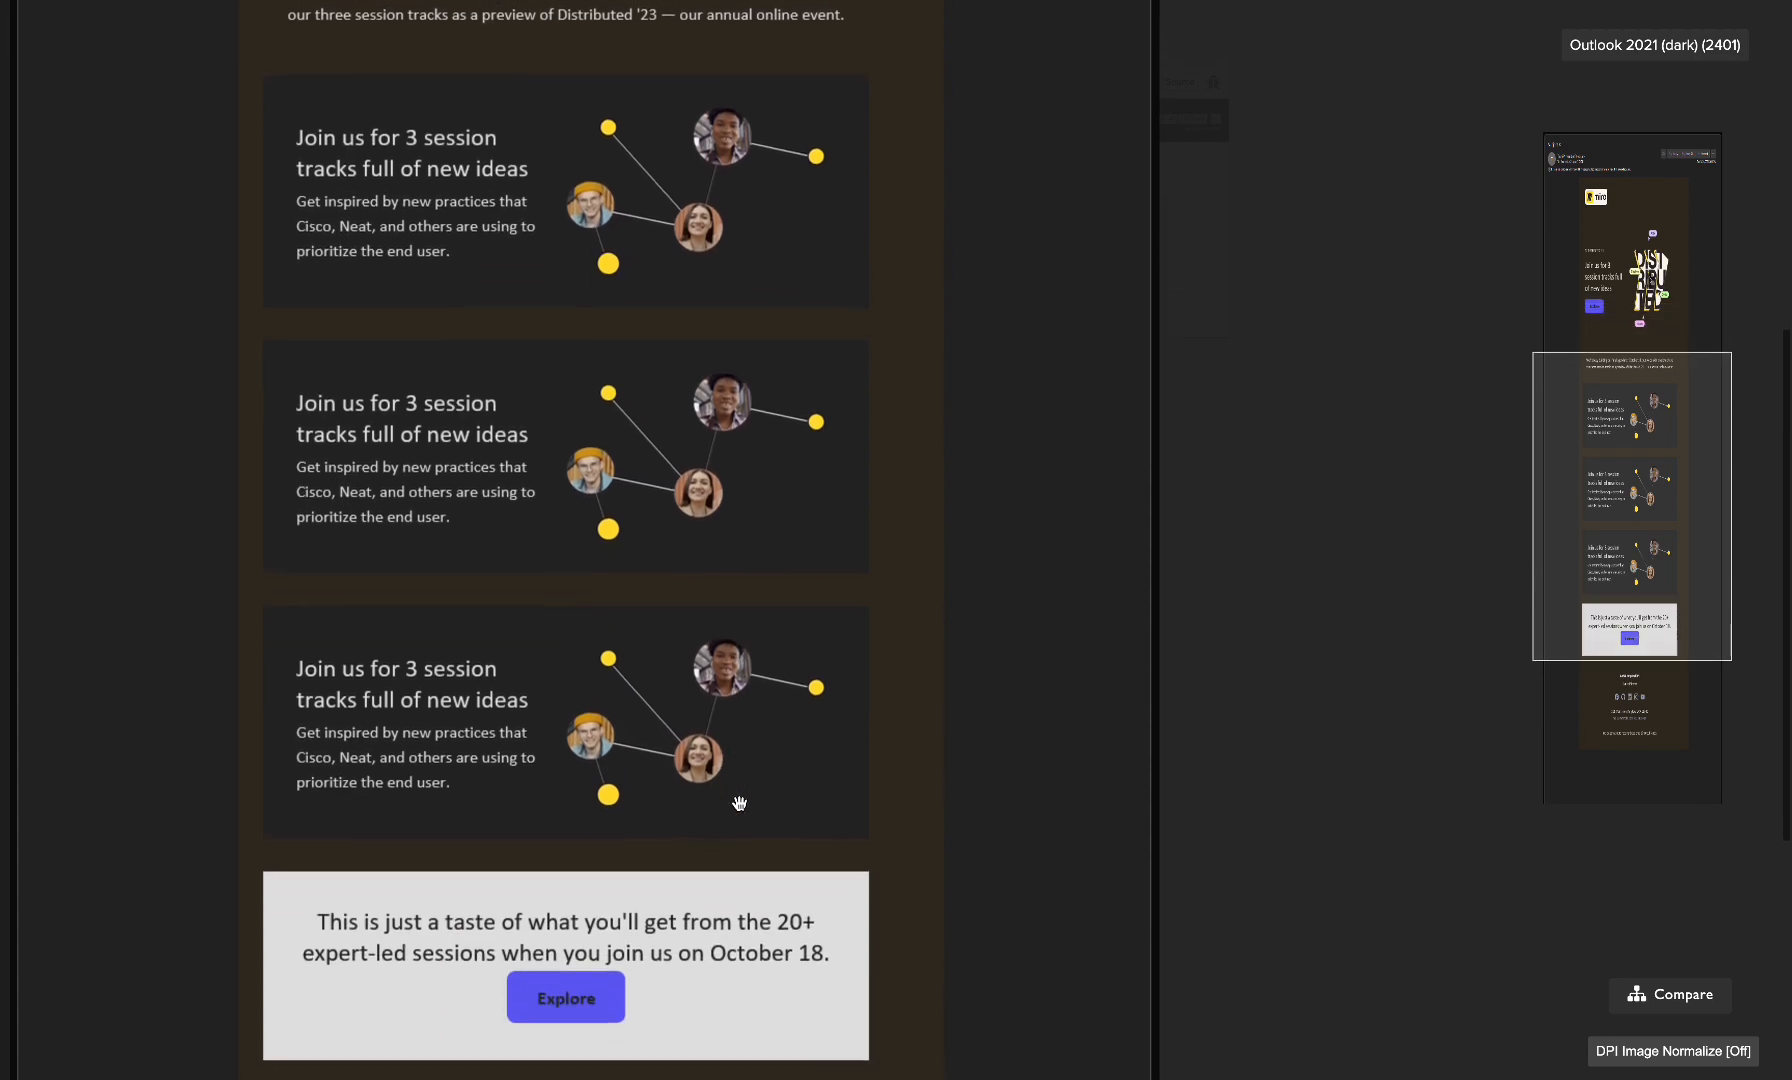
pyautogui.scroll(-2, 739, 803)
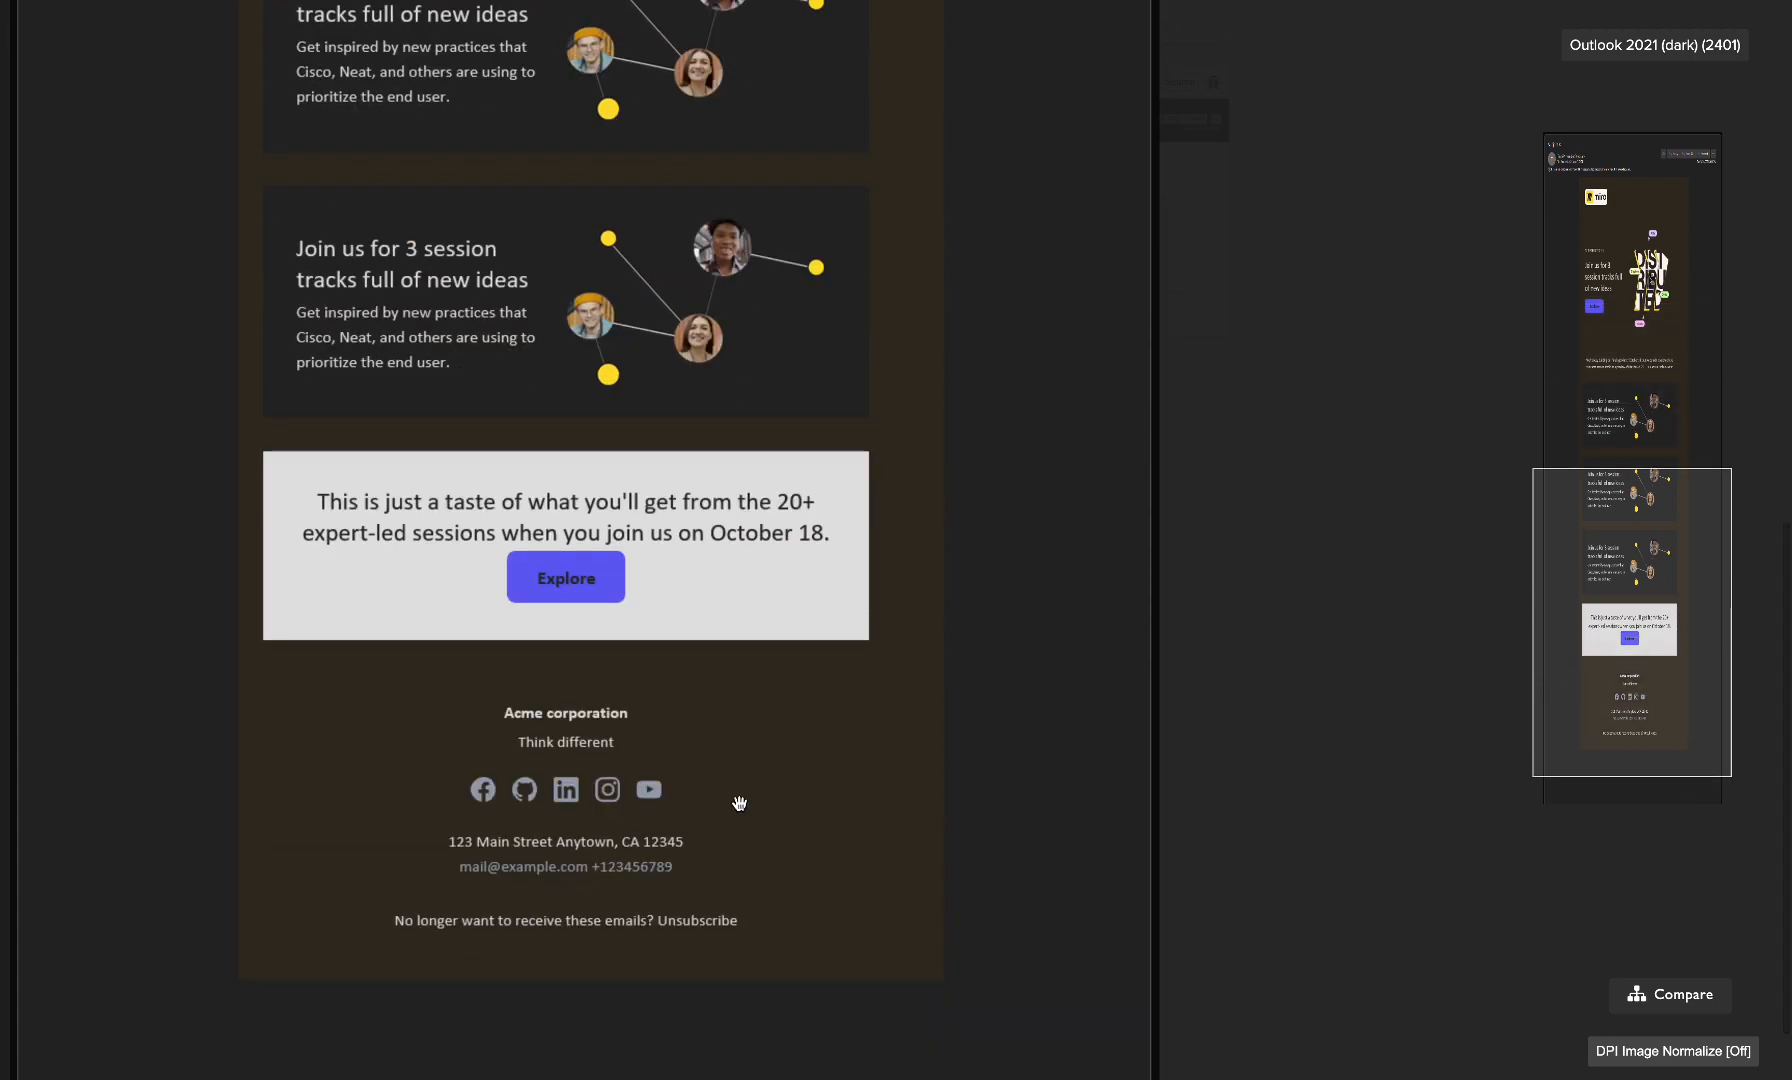
pyautogui.scroll(7, 739, 803)
pyautogui.scroll(3, 739, 803)
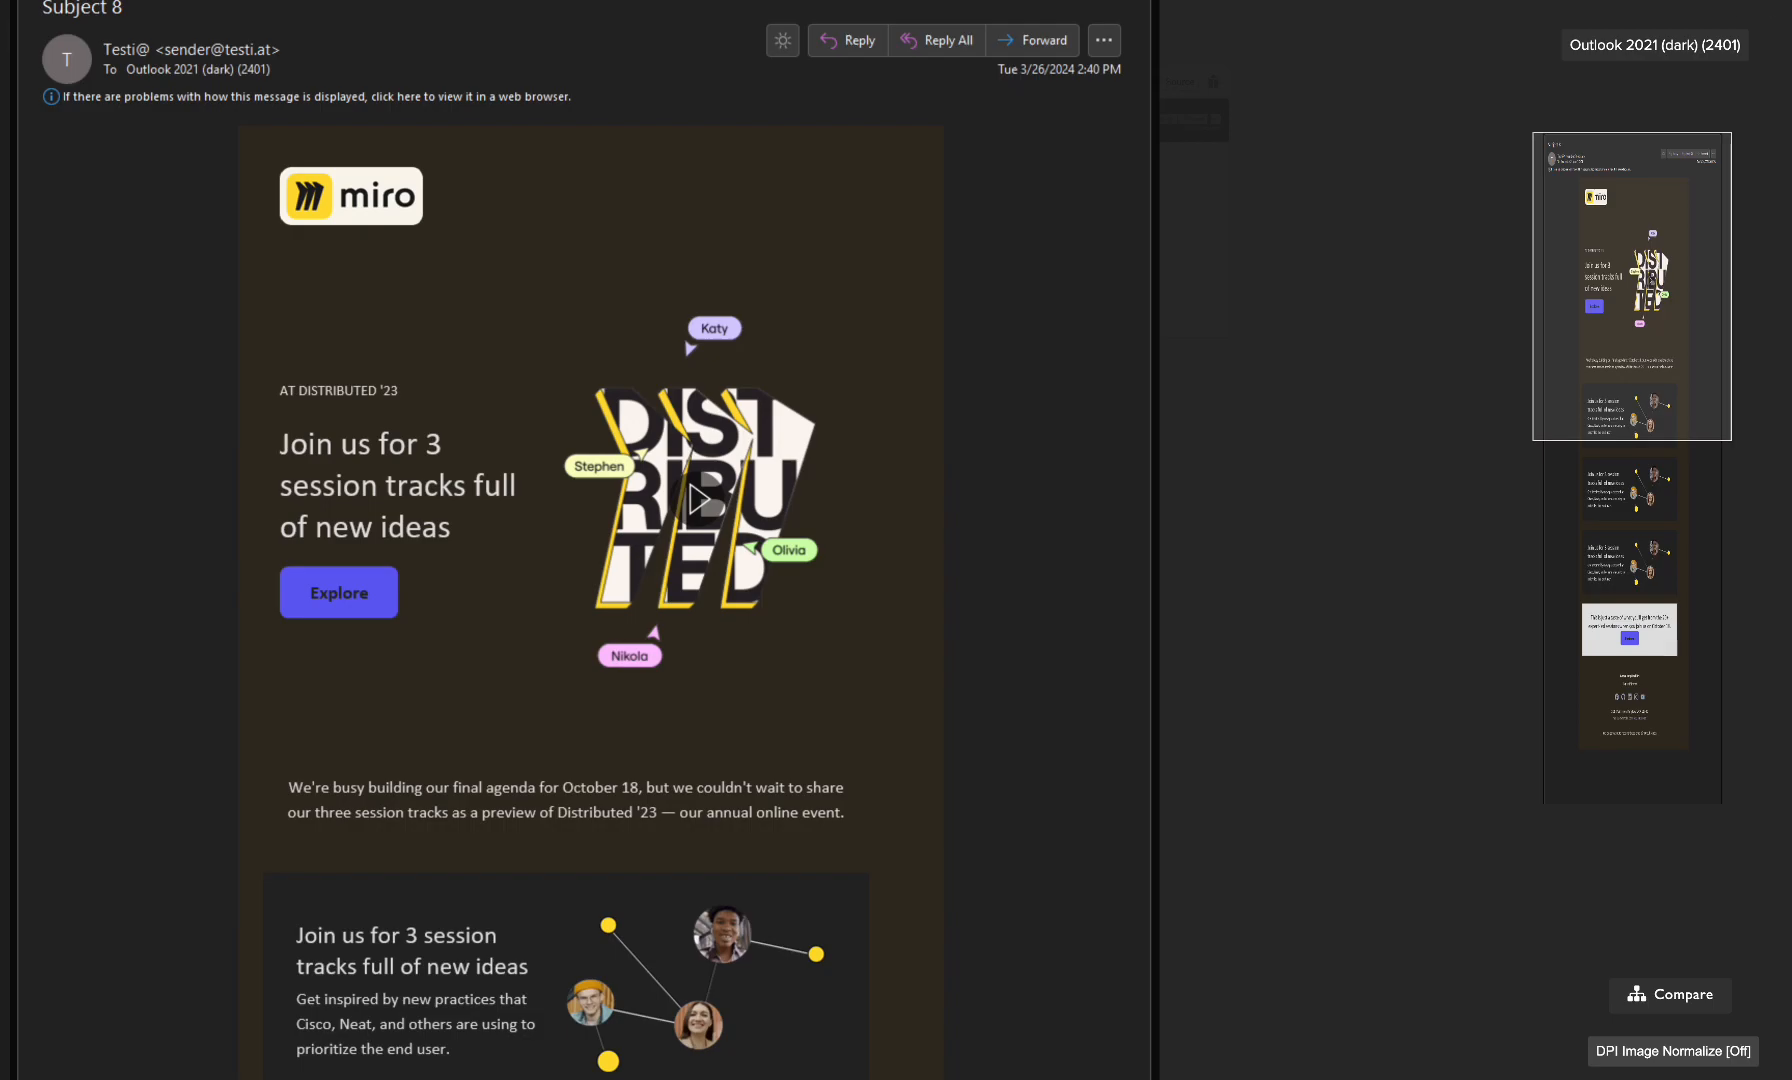
pyautogui.press('Escape')
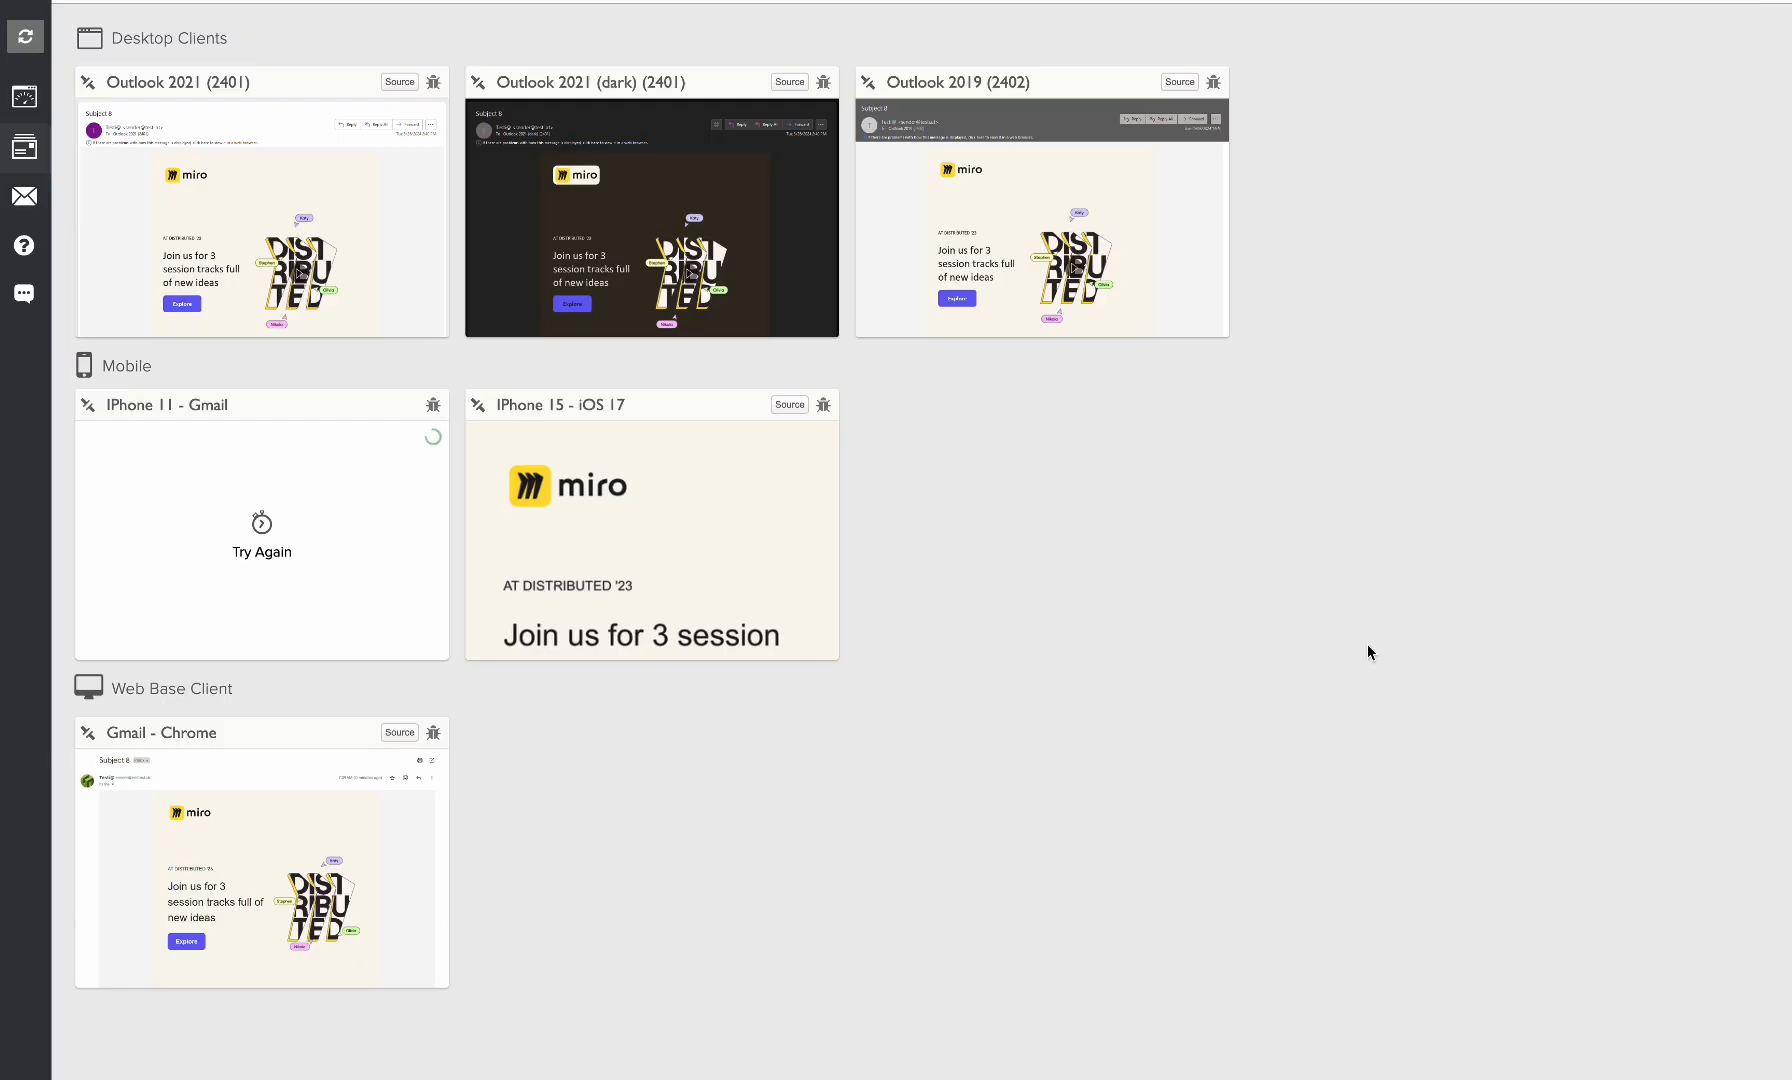